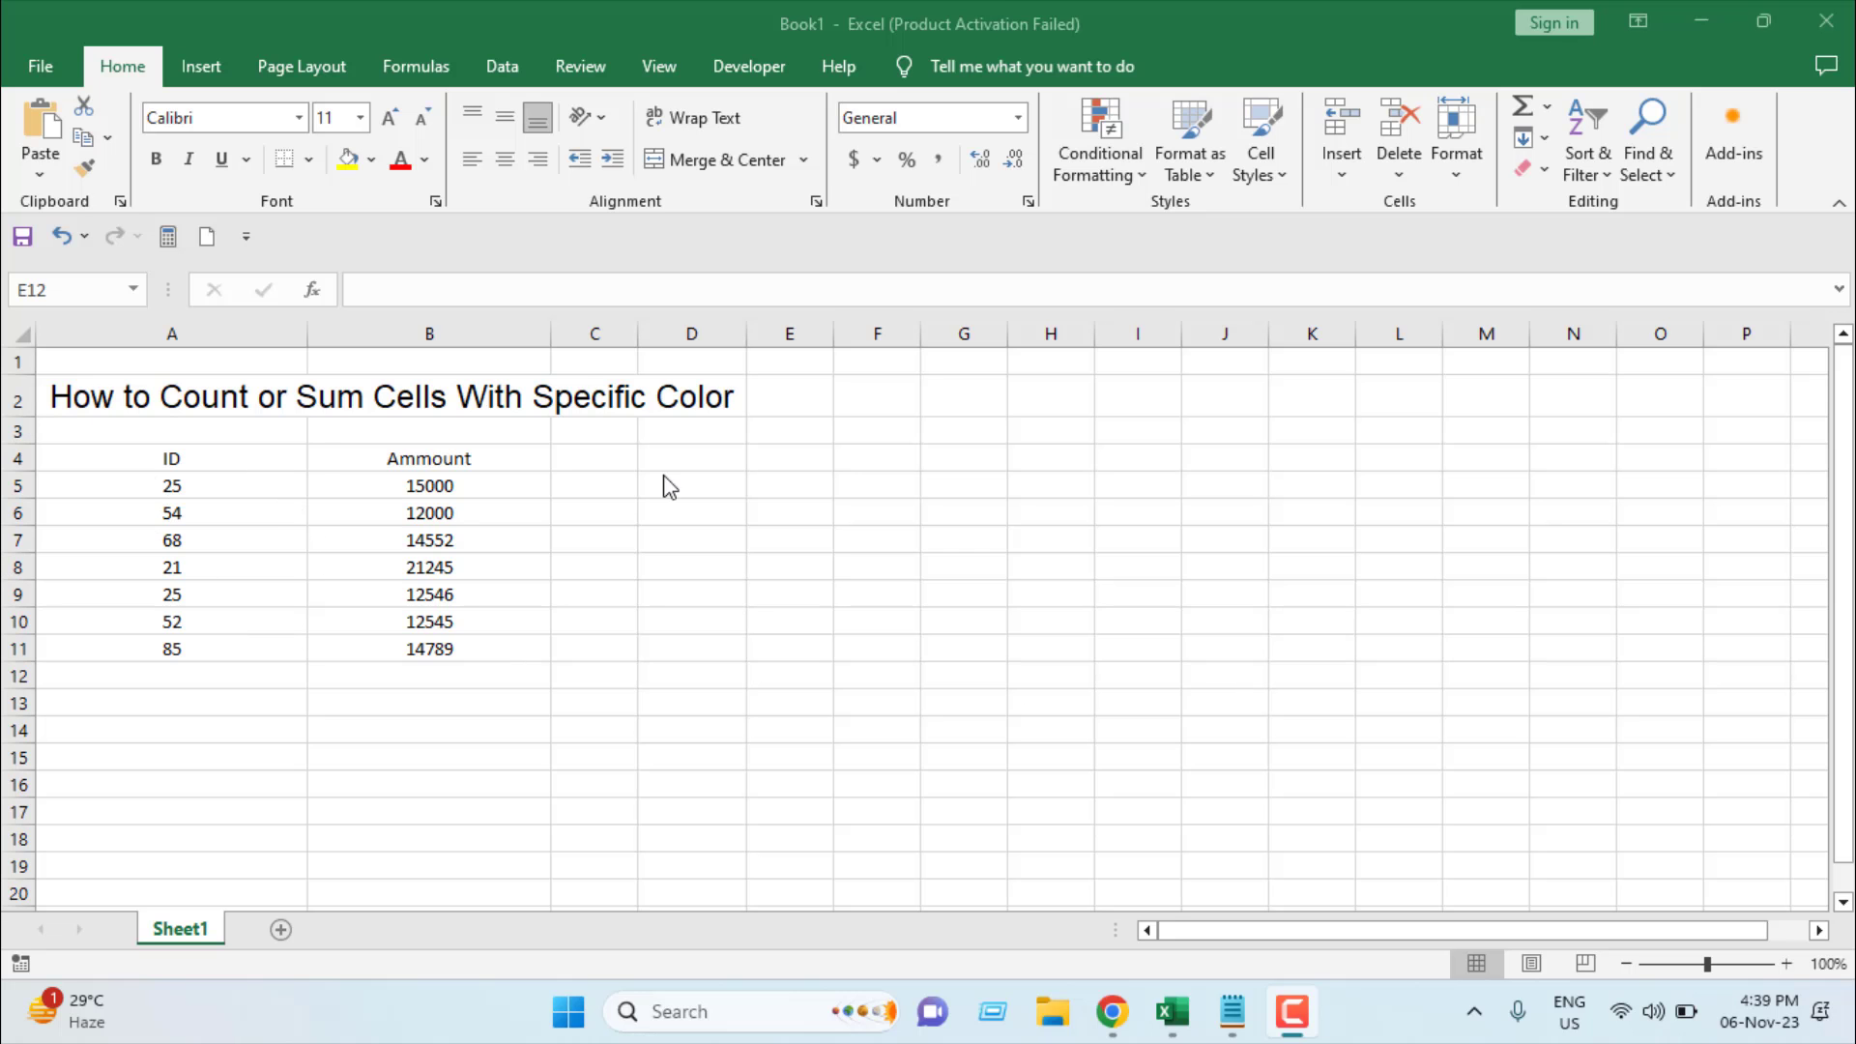
- Fill the amounts 15000, 21245 and 14789 in B5, B8 and B11 yellow
left_click(439, 485)
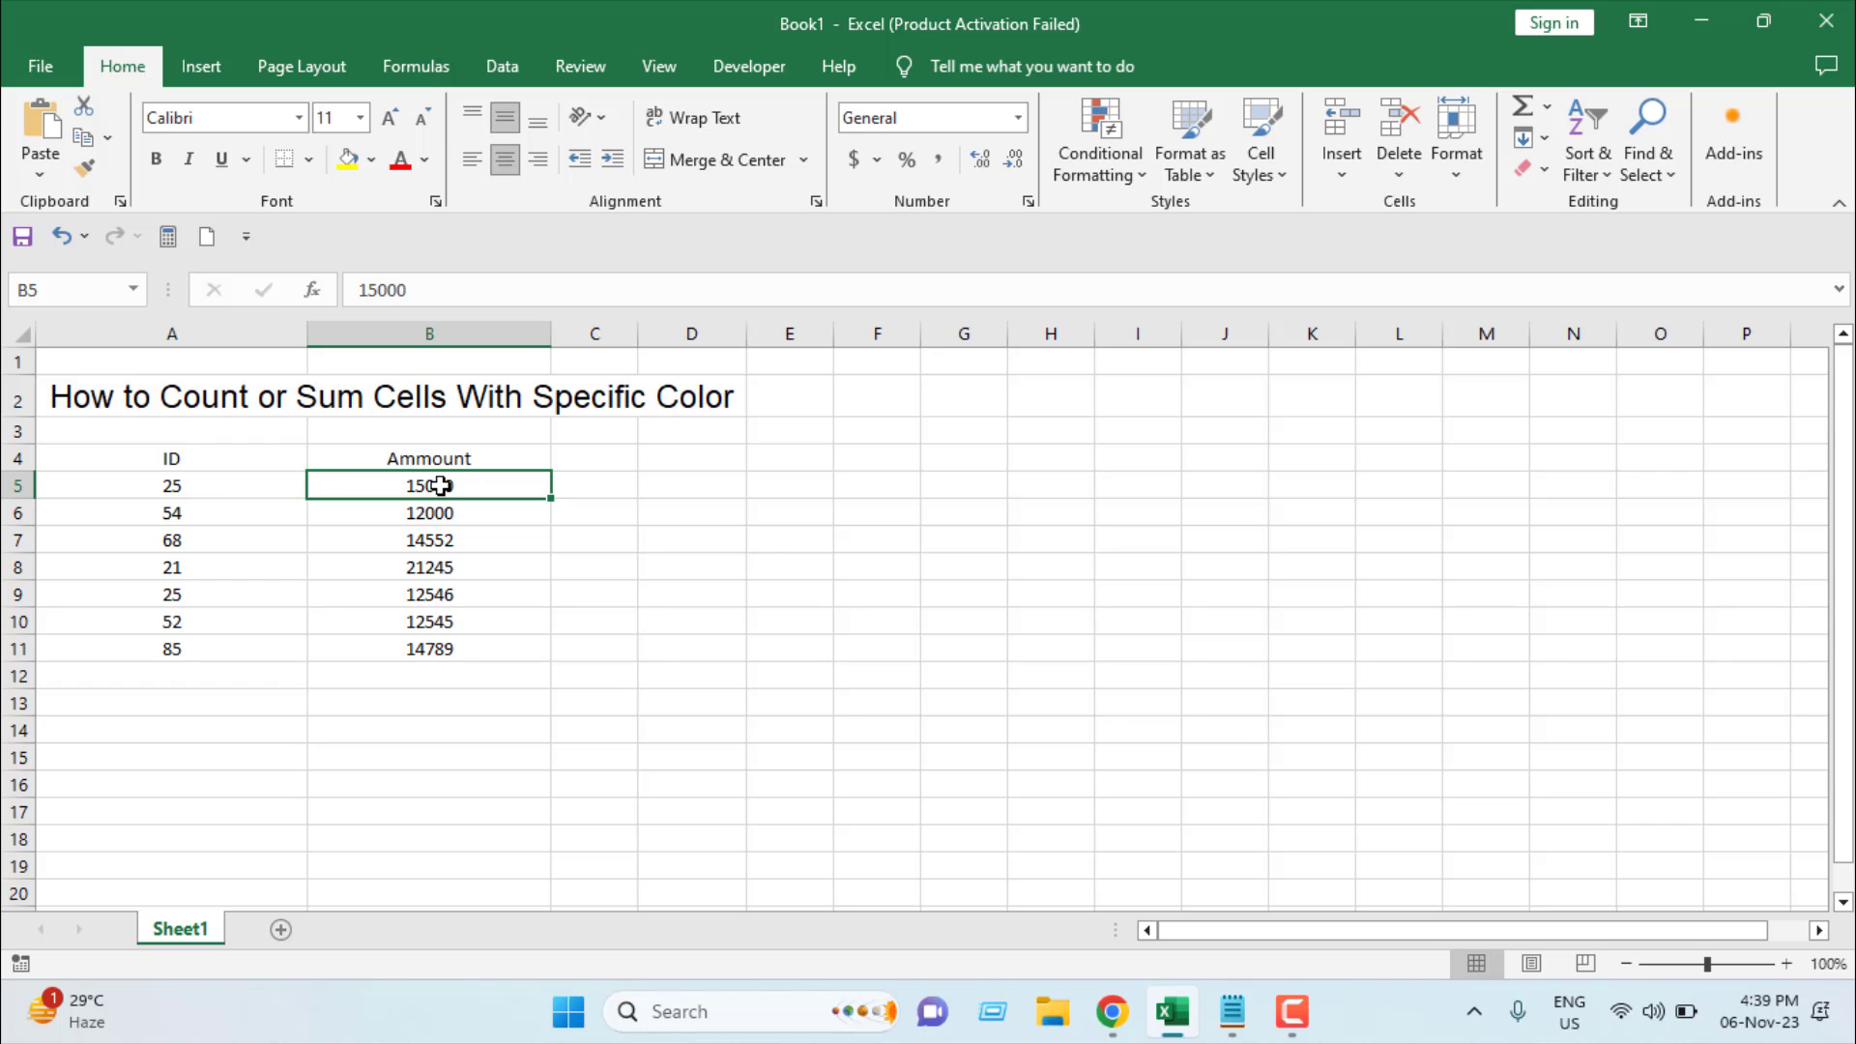
left_click(346, 159)
left_click(481, 563)
left_click(346, 160)
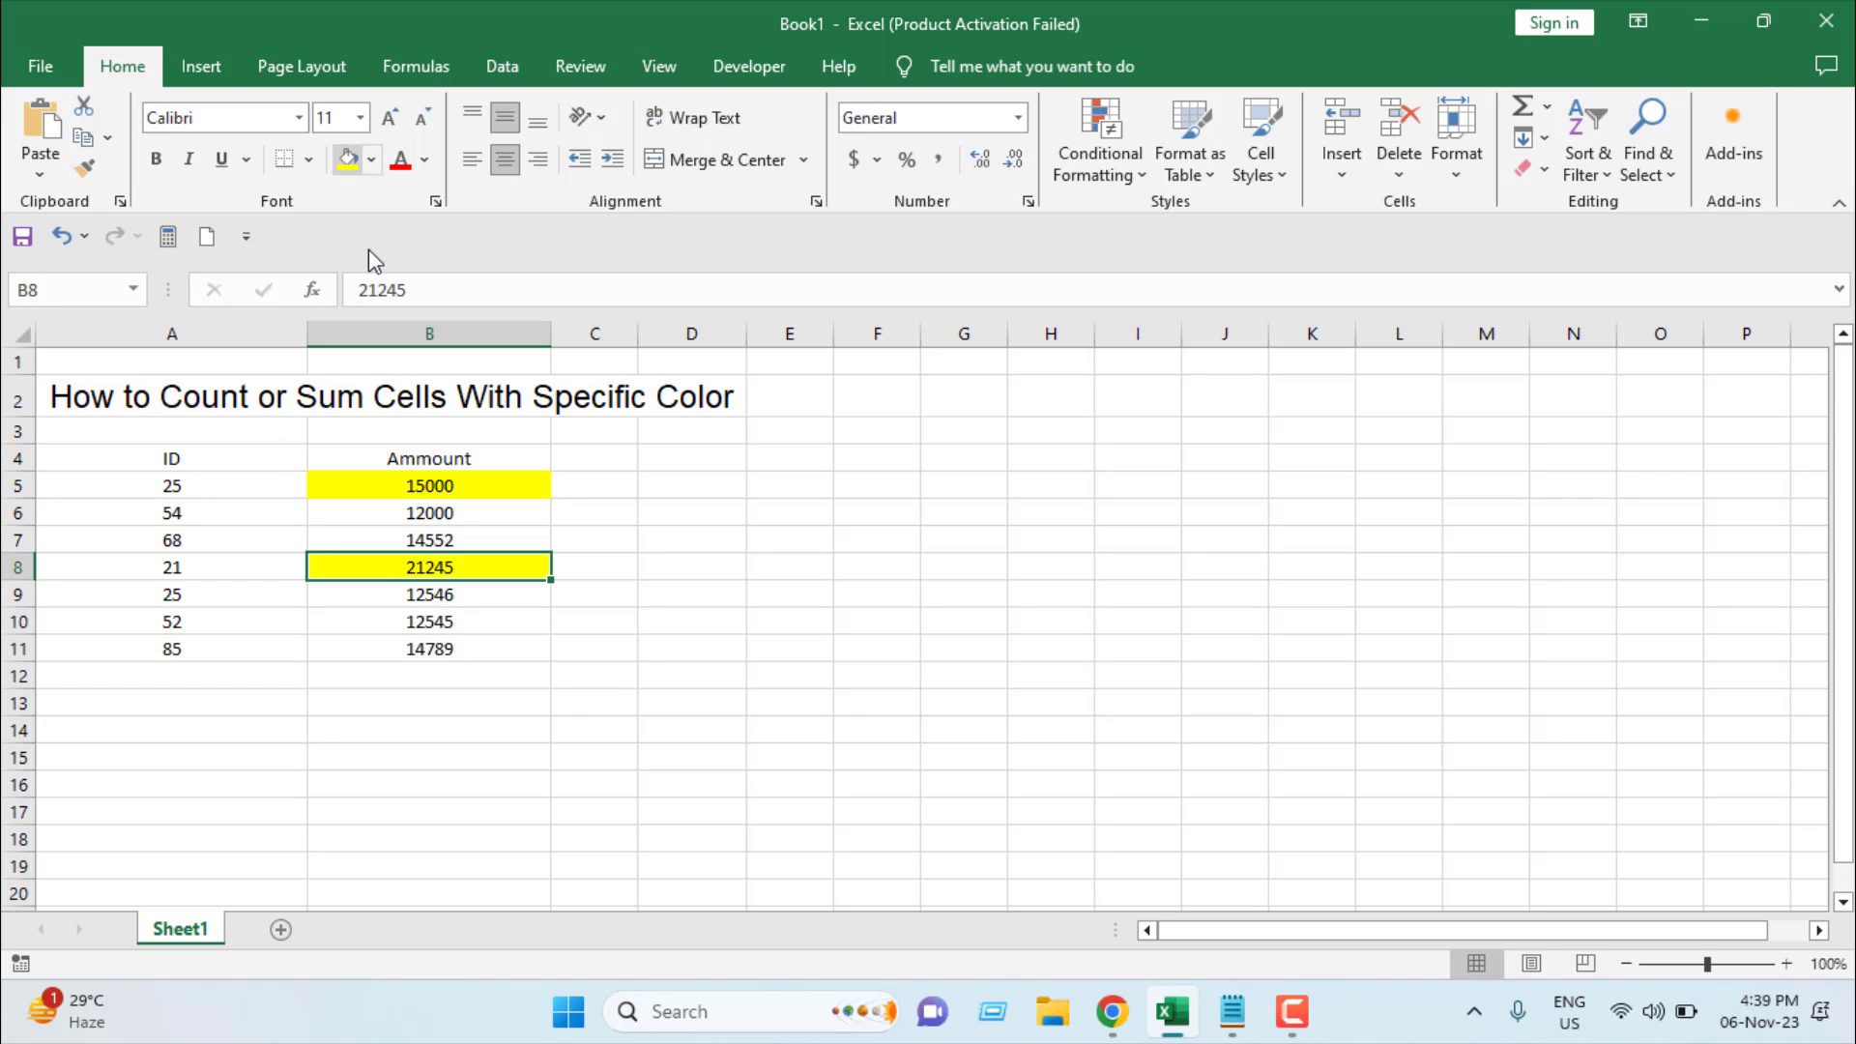
left_click(402, 647)
key("F4")
- Fill B6:B7 (12000, 14552) red and B9:B10 (12546, 12545) green
left_click(451, 508)
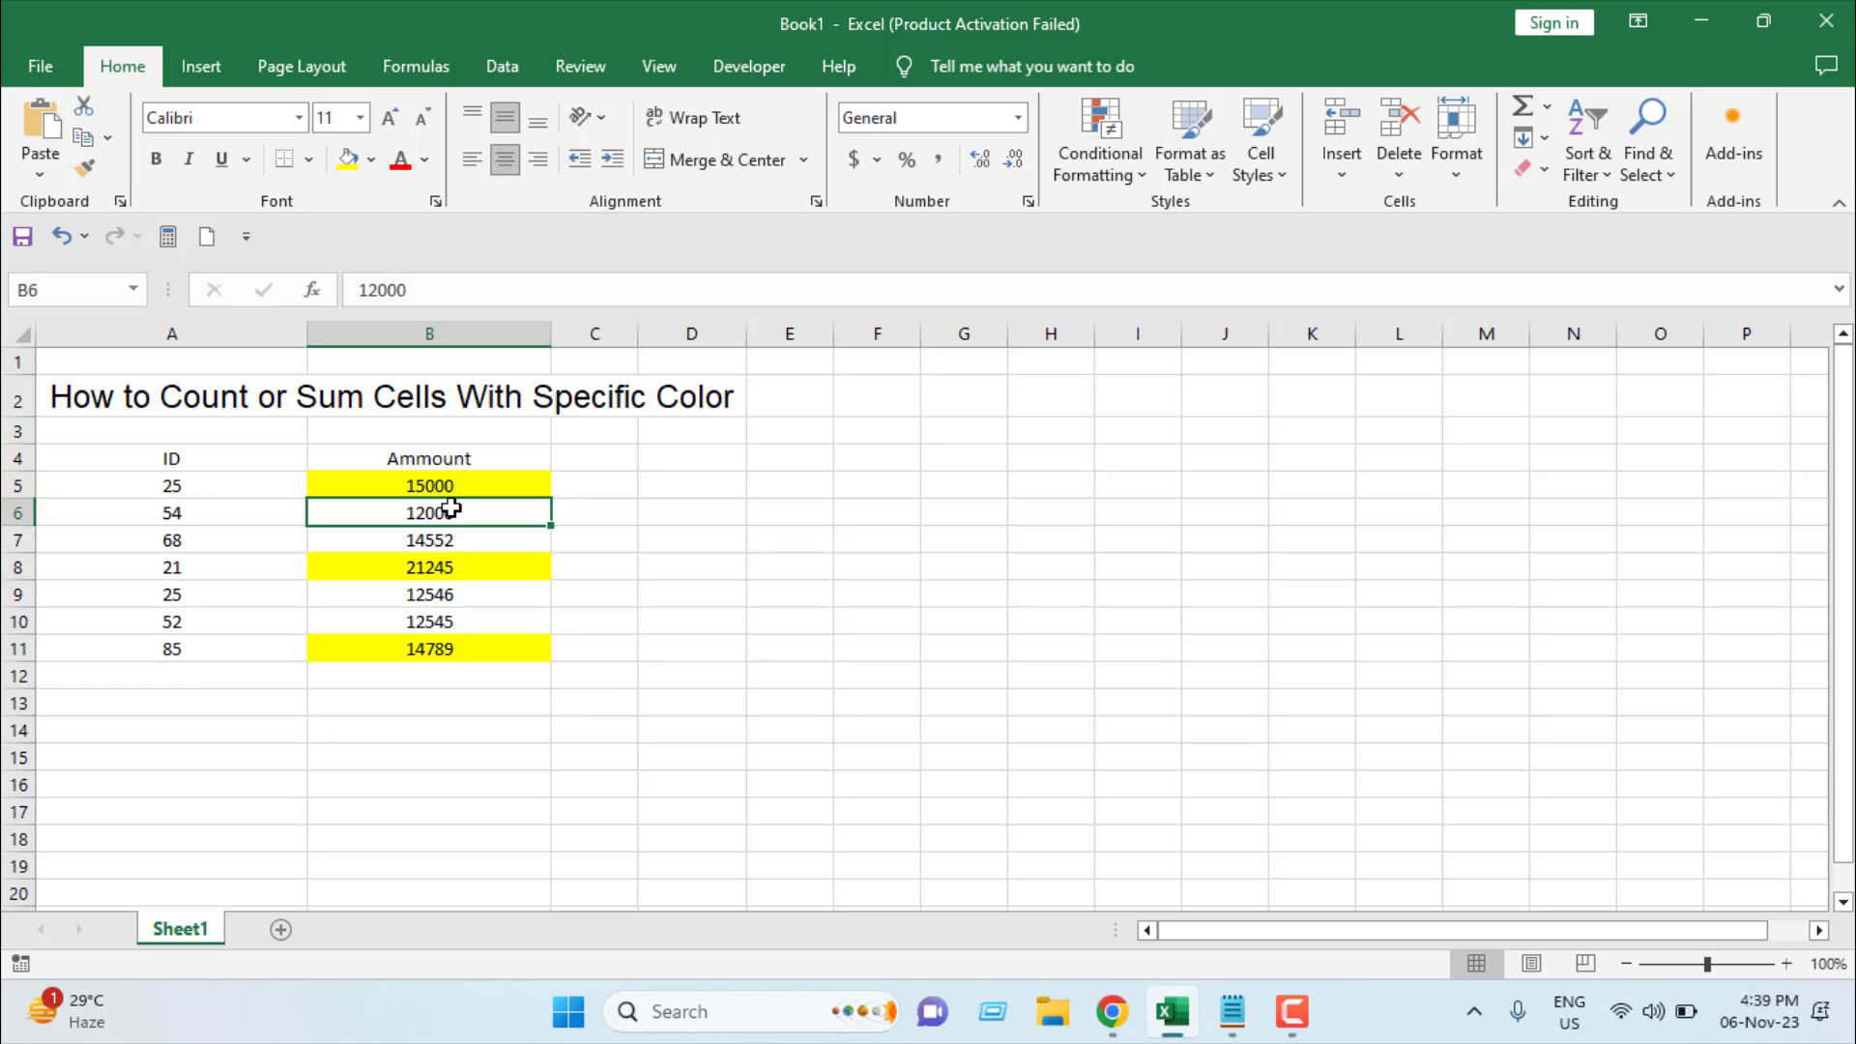
left_click_drag(452, 510, 448, 533)
left_click(373, 160)
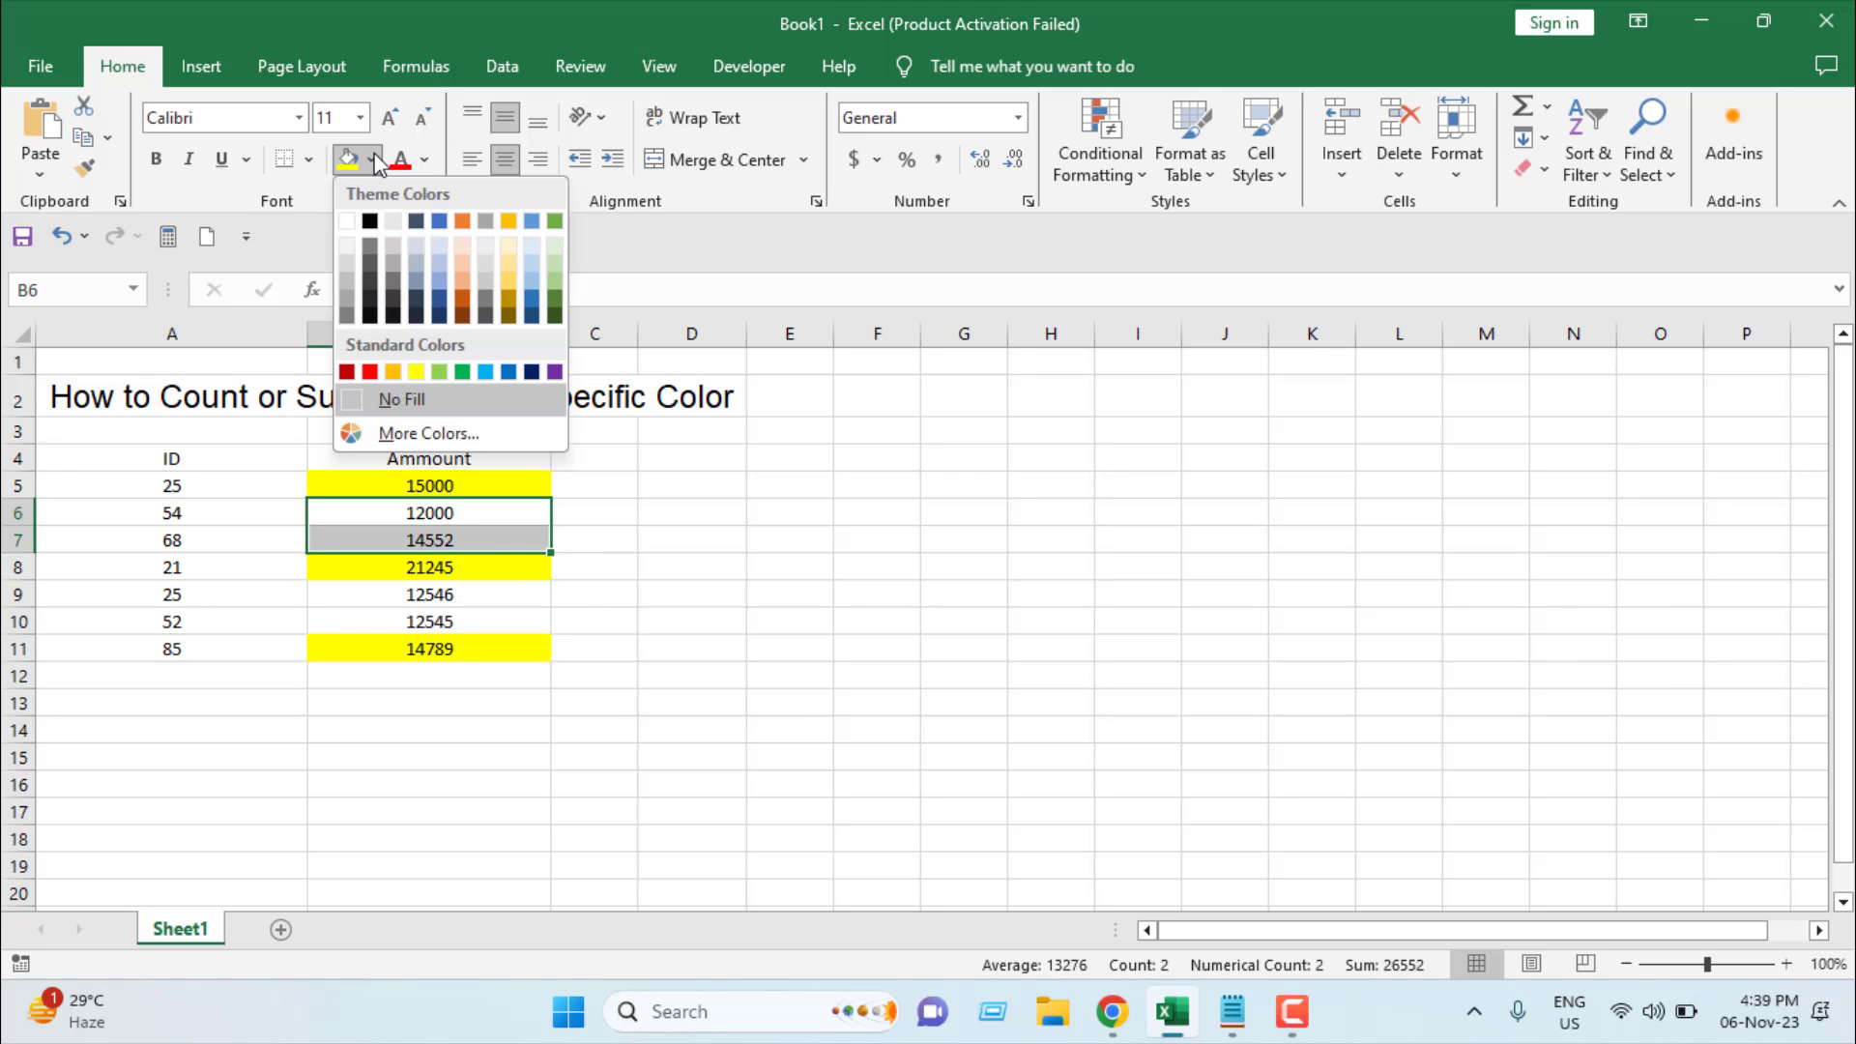
left_click(372, 372)
left_click_drag(377, 594, 373, 626)
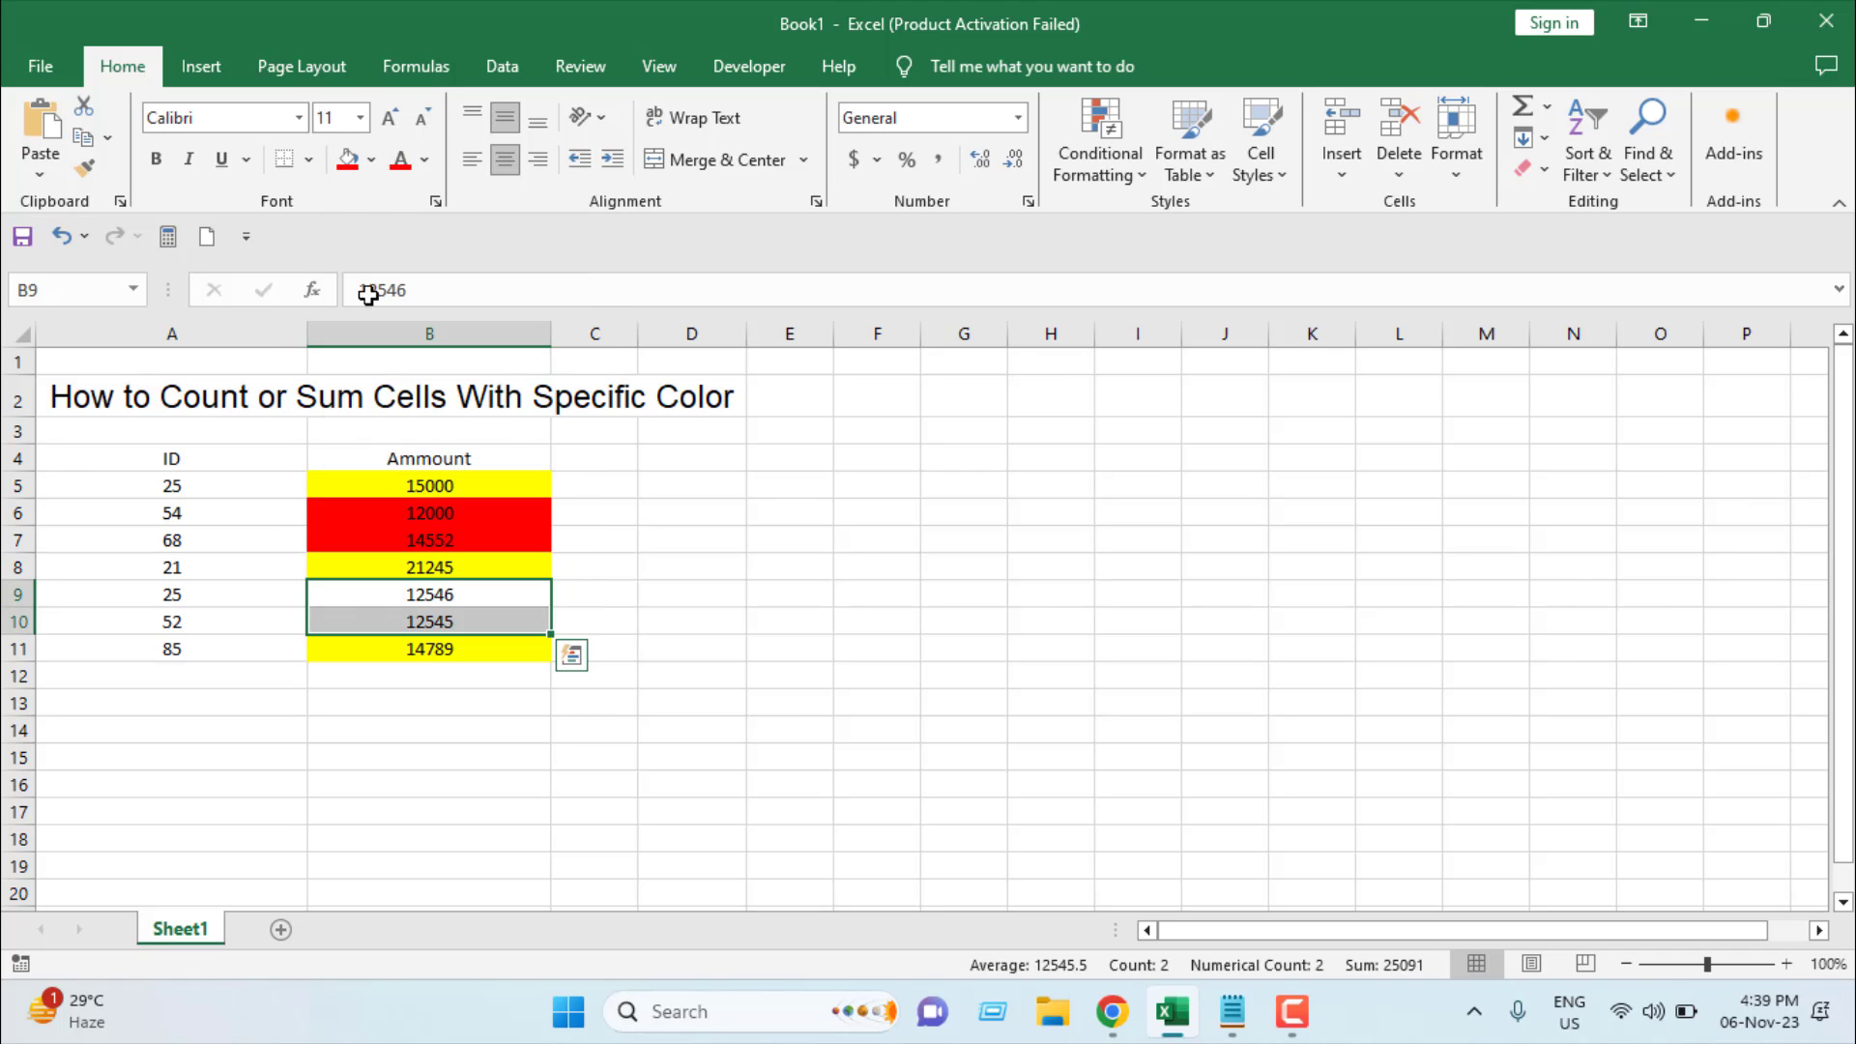
left_click(371, 162)
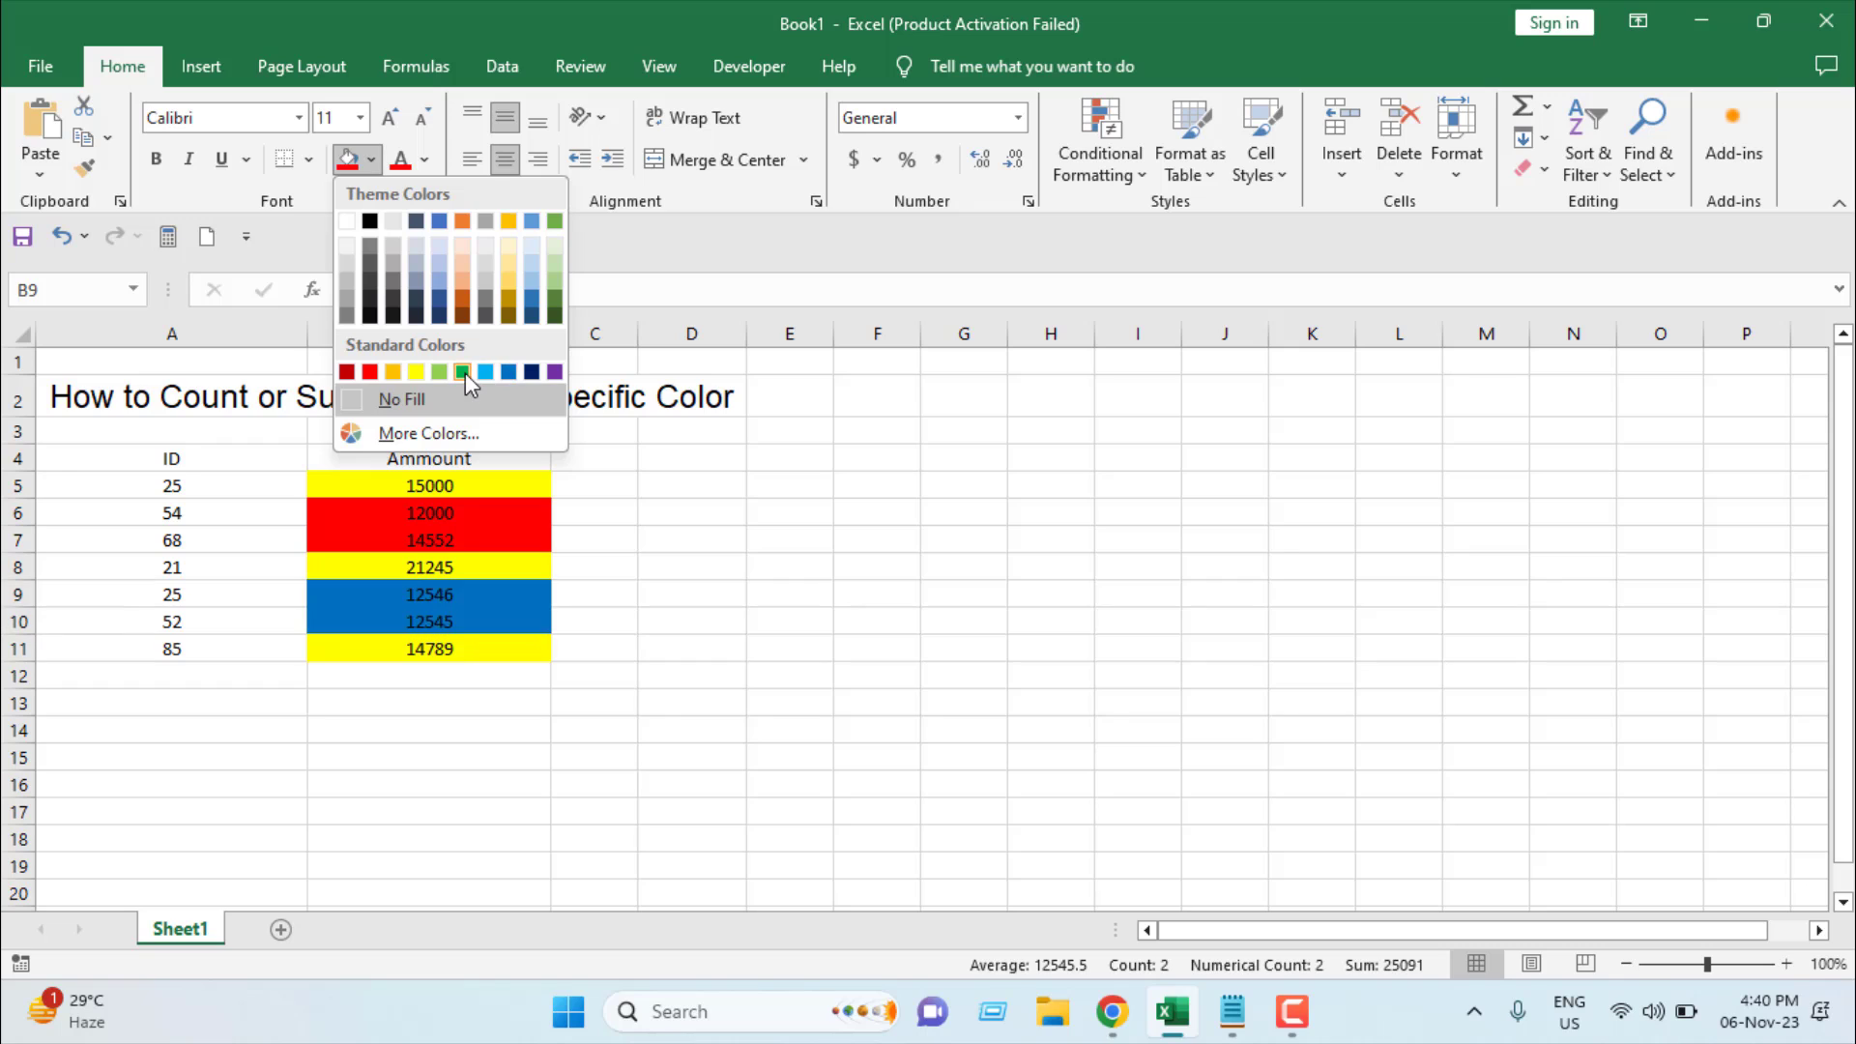
left_click(465, 372)
- Review the three yellow amounts, then show the Developer tab
left_click(714, 626)
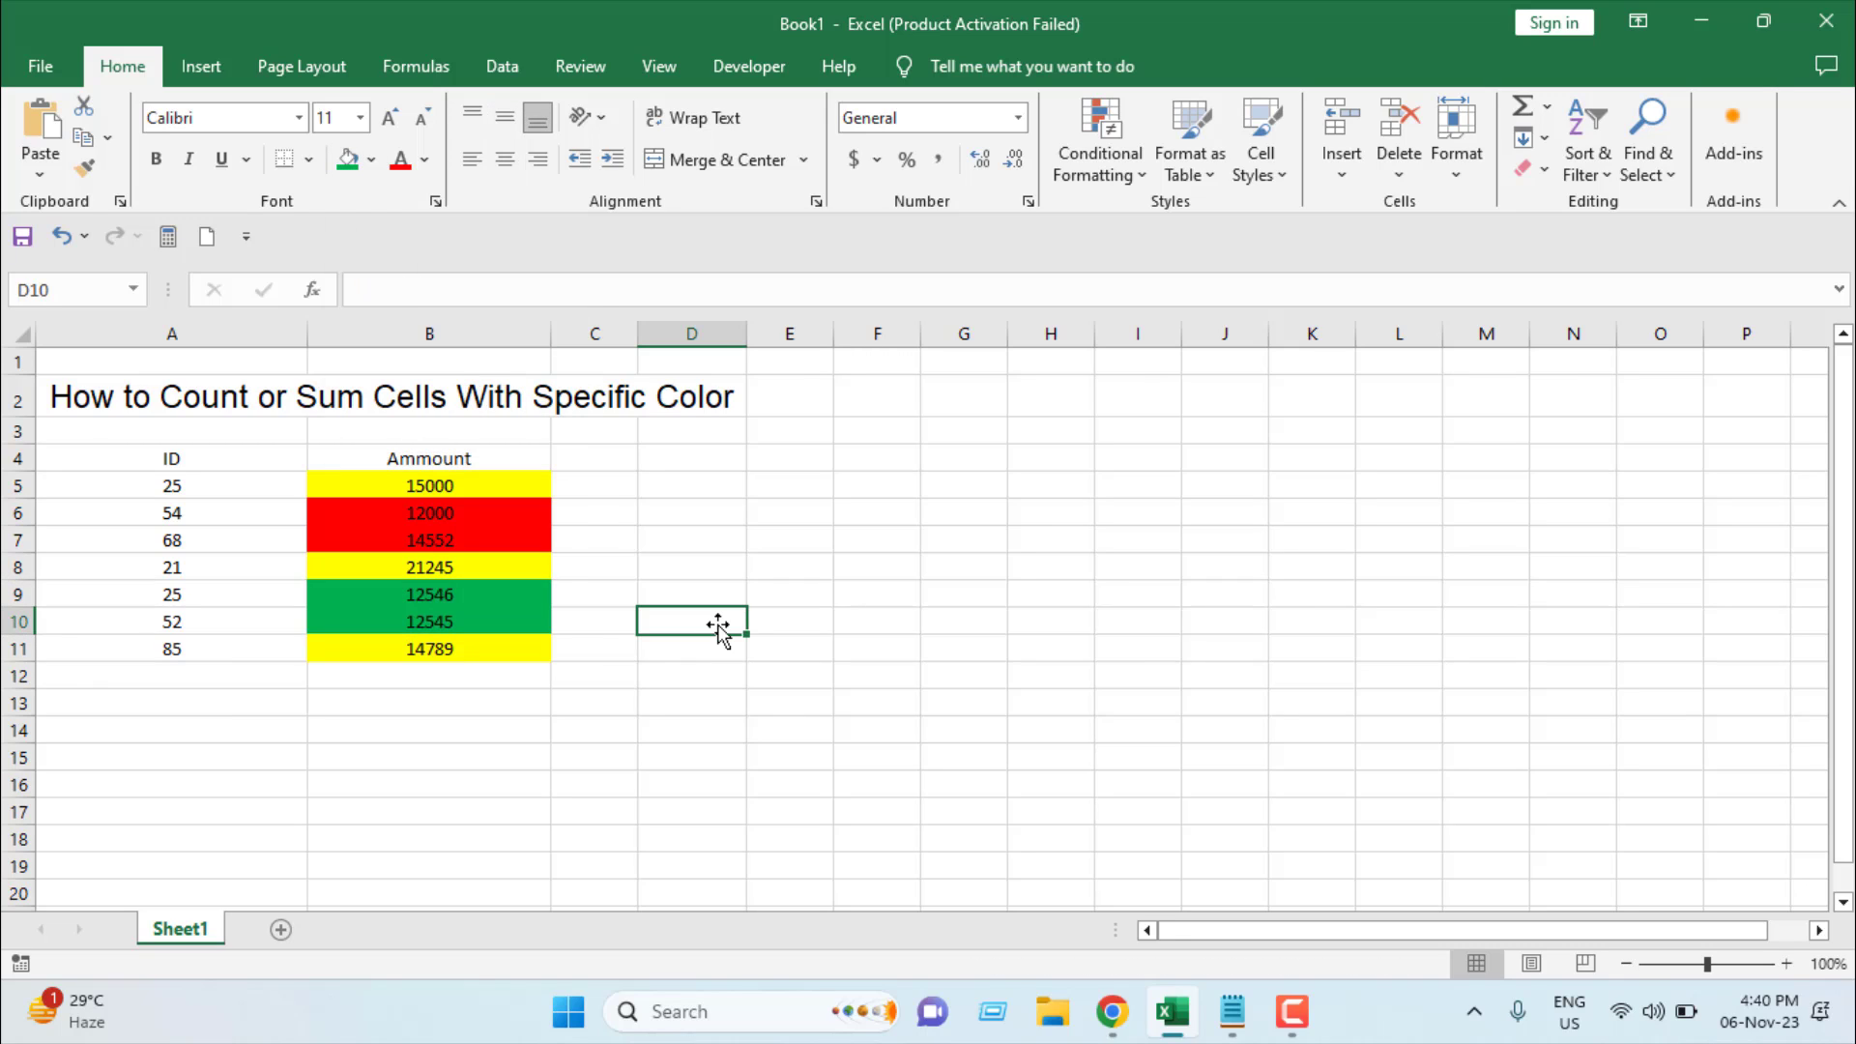
left_click(783, 499)
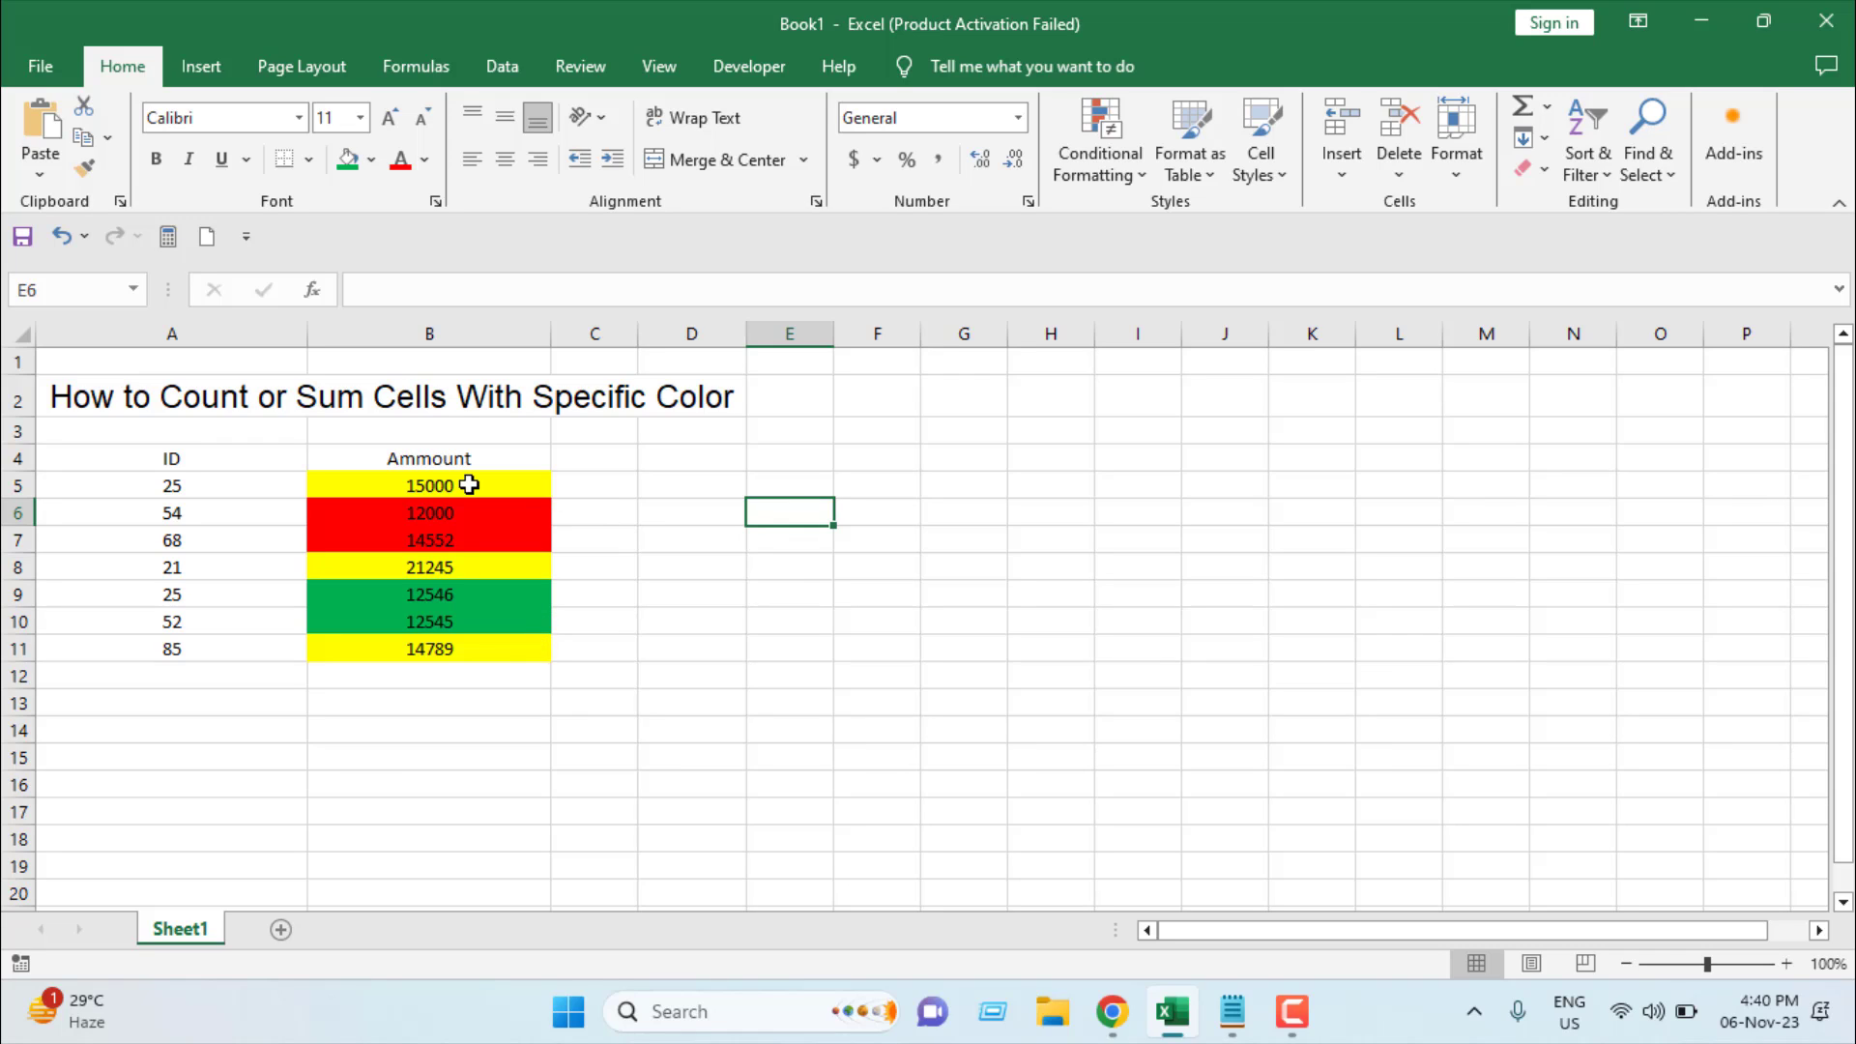
left_click(469, 485)
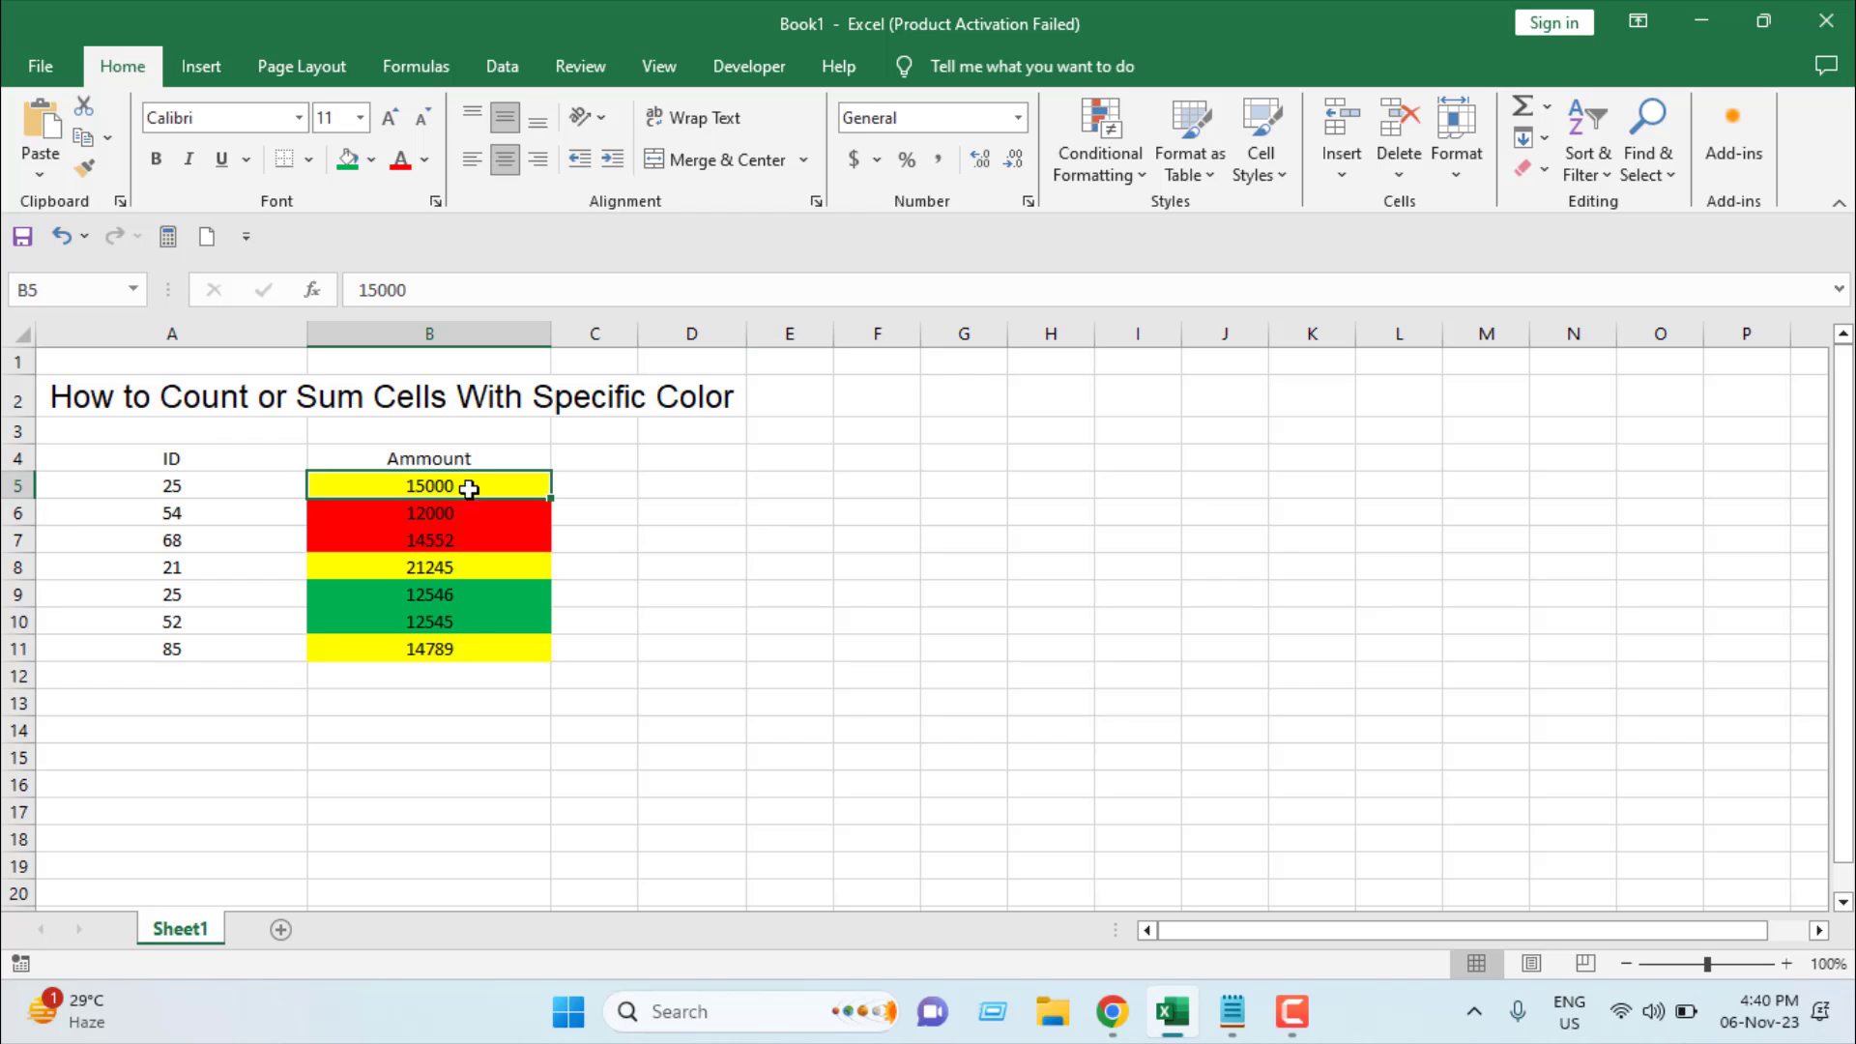
left_click(468, 571)
left_click(484, 656)
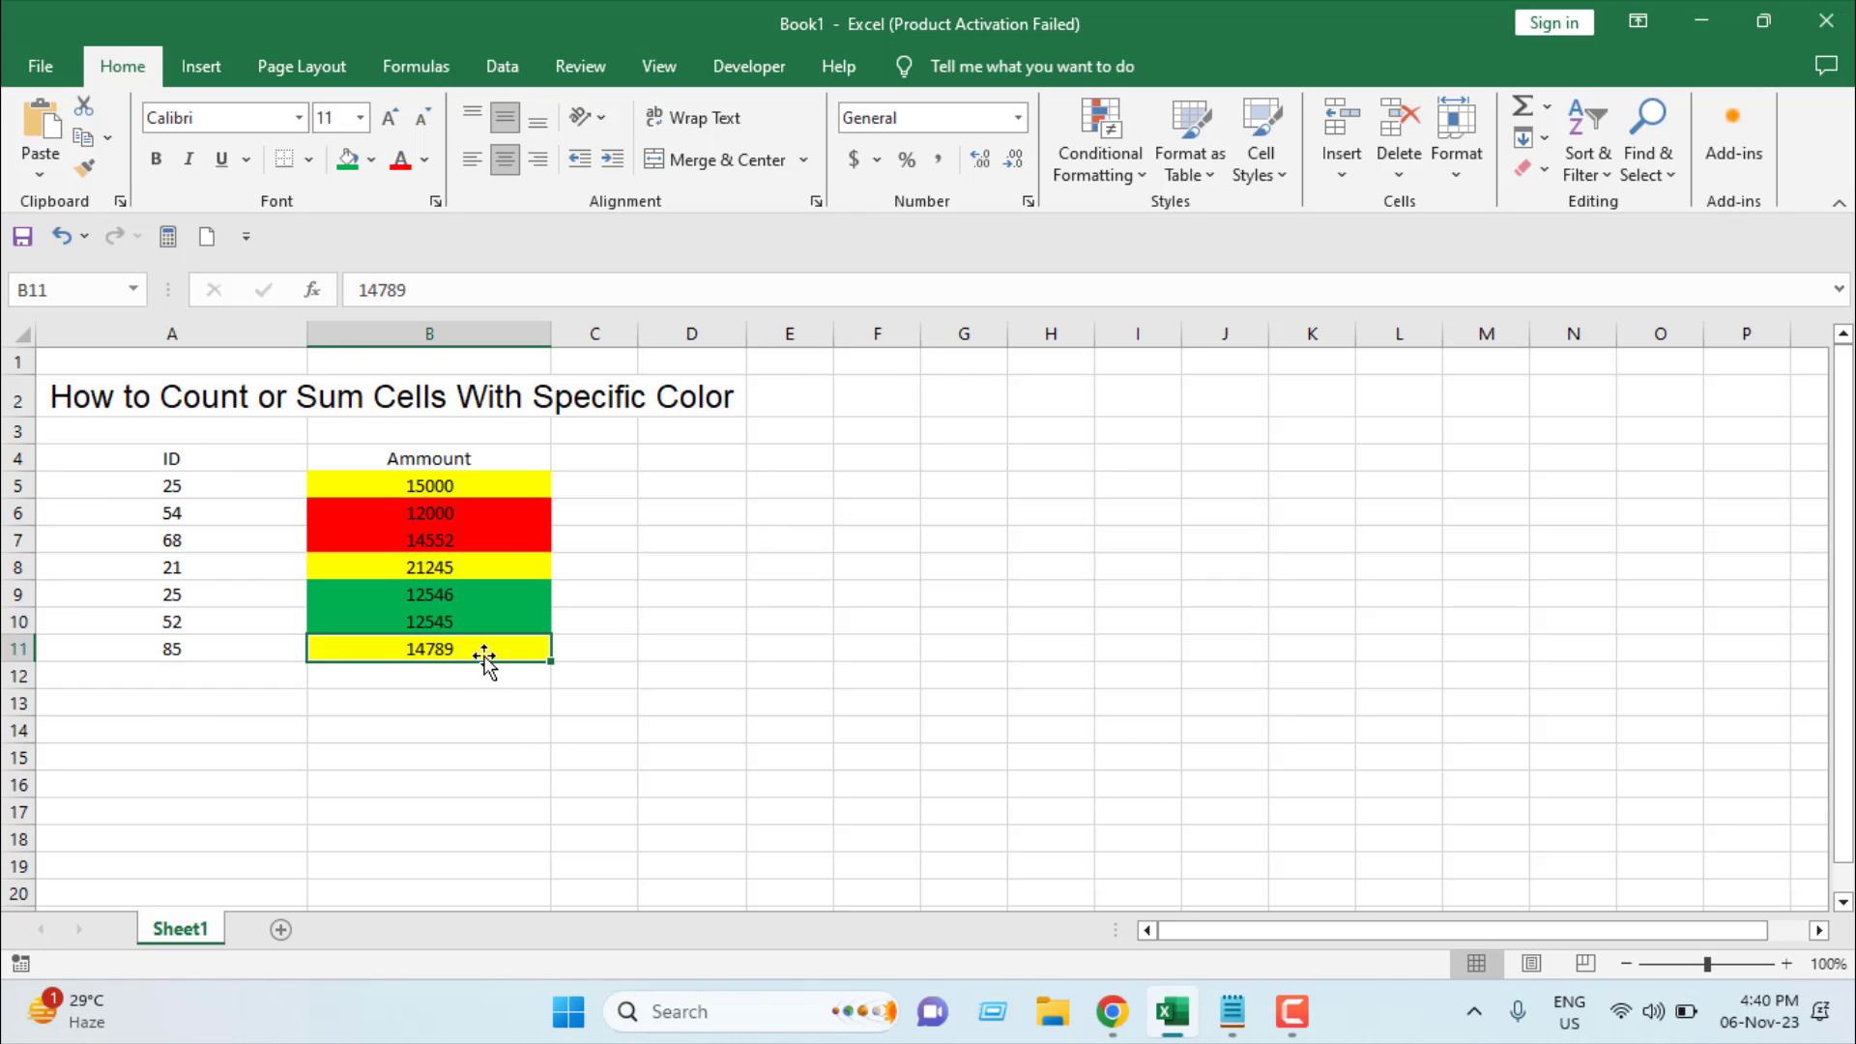
left_click(751, 77)
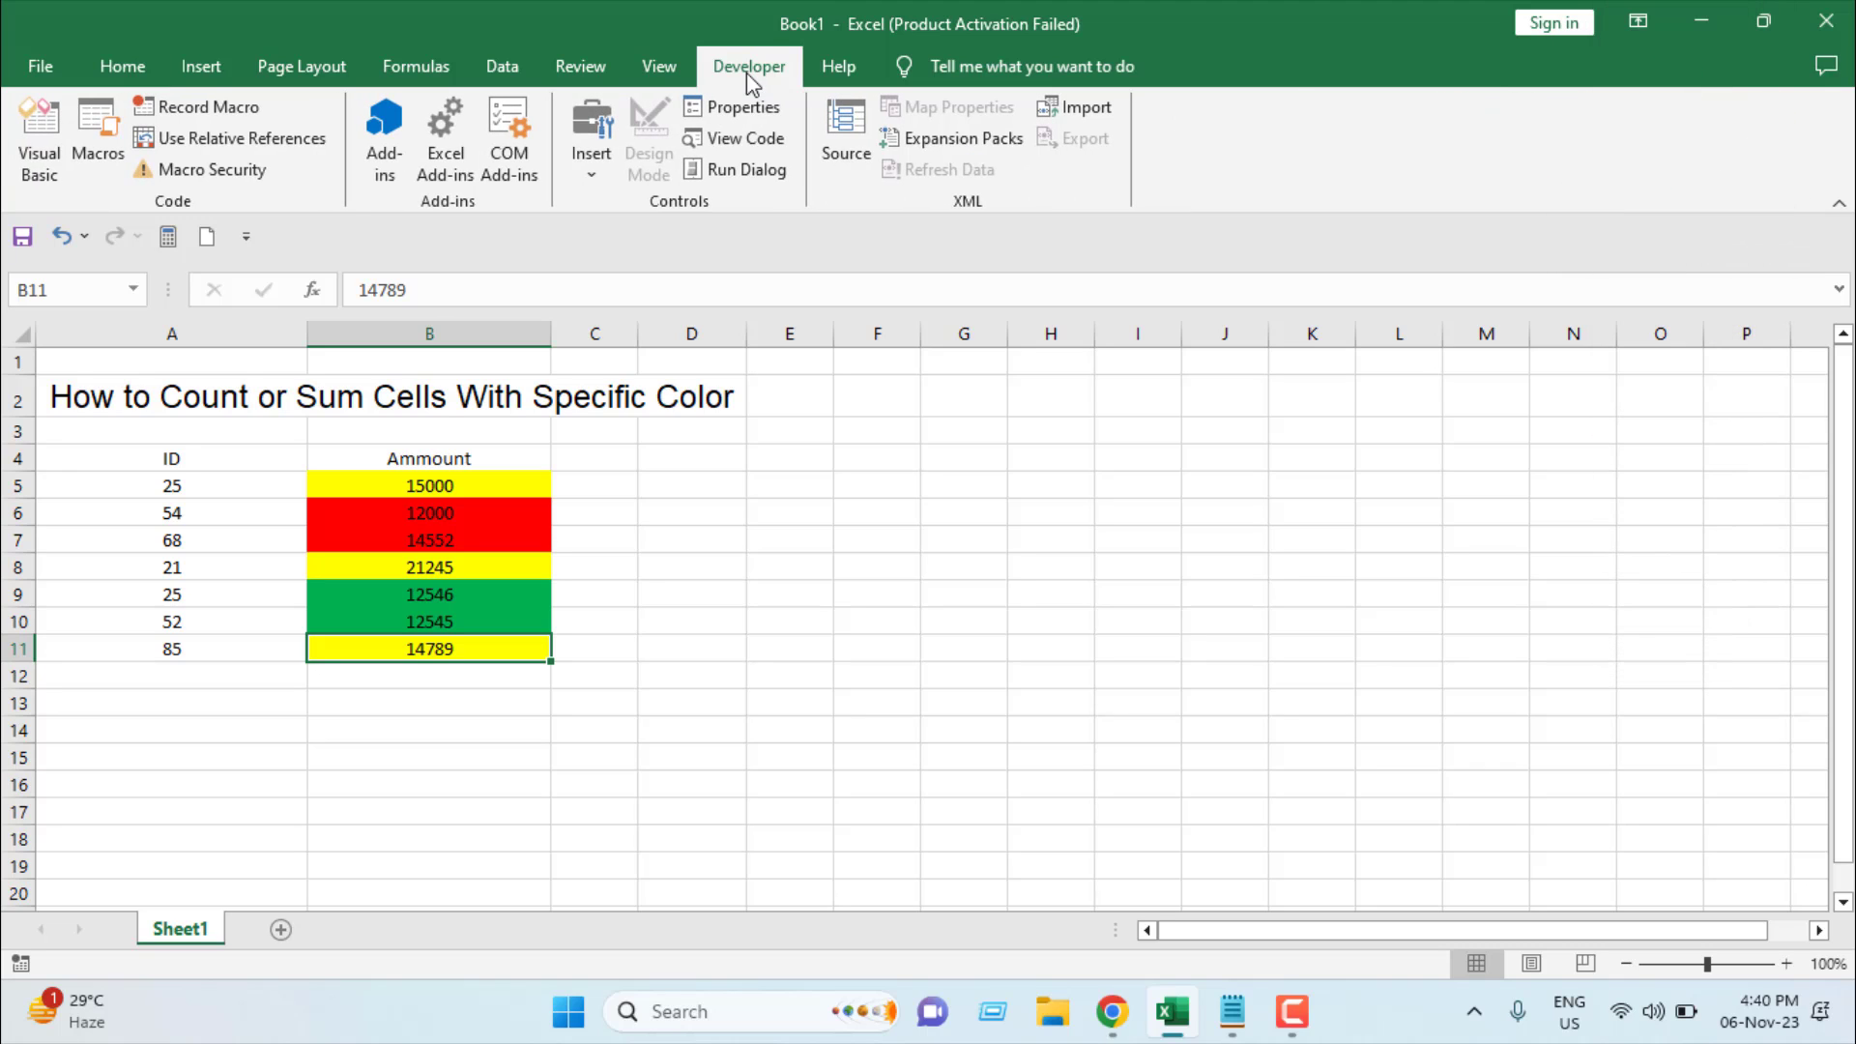
- Insert a new VBA module, paste the CalculateCellColor function code, and close the editor
left_click(56, 120)
left_click(196, 50)
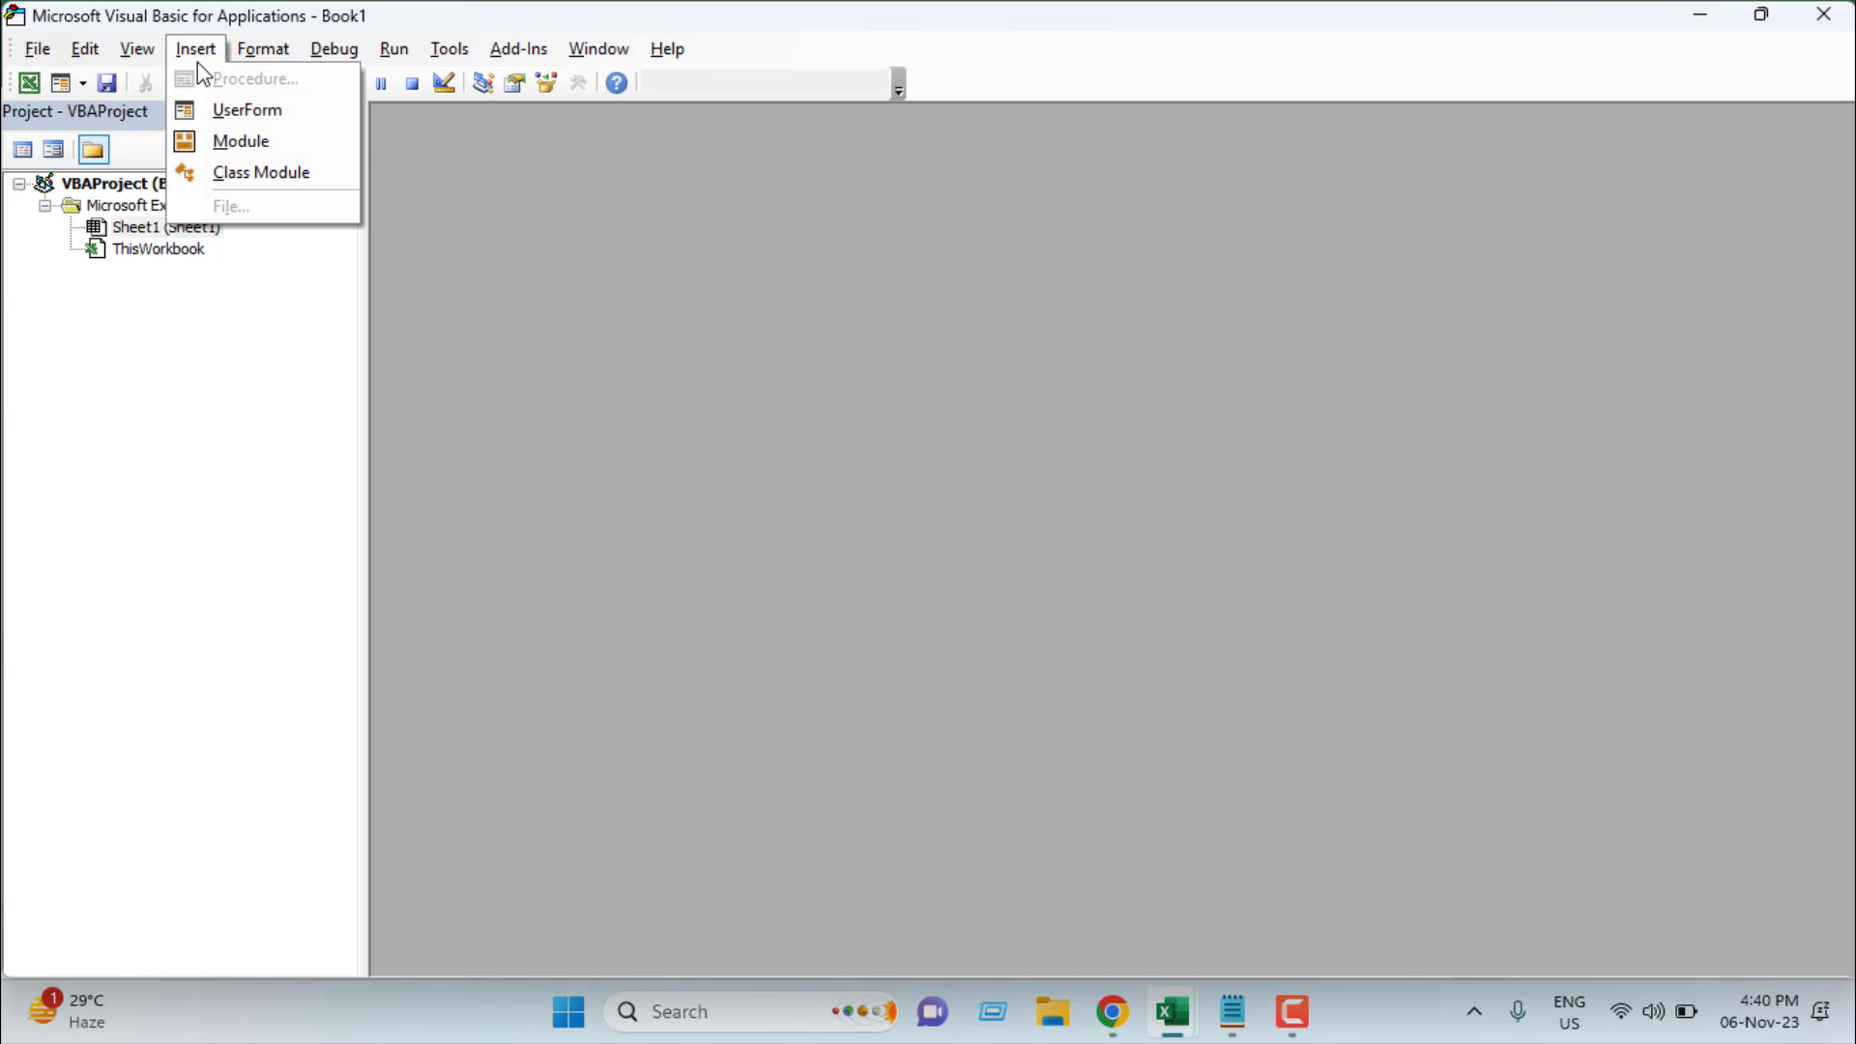
left_click(259, 144)
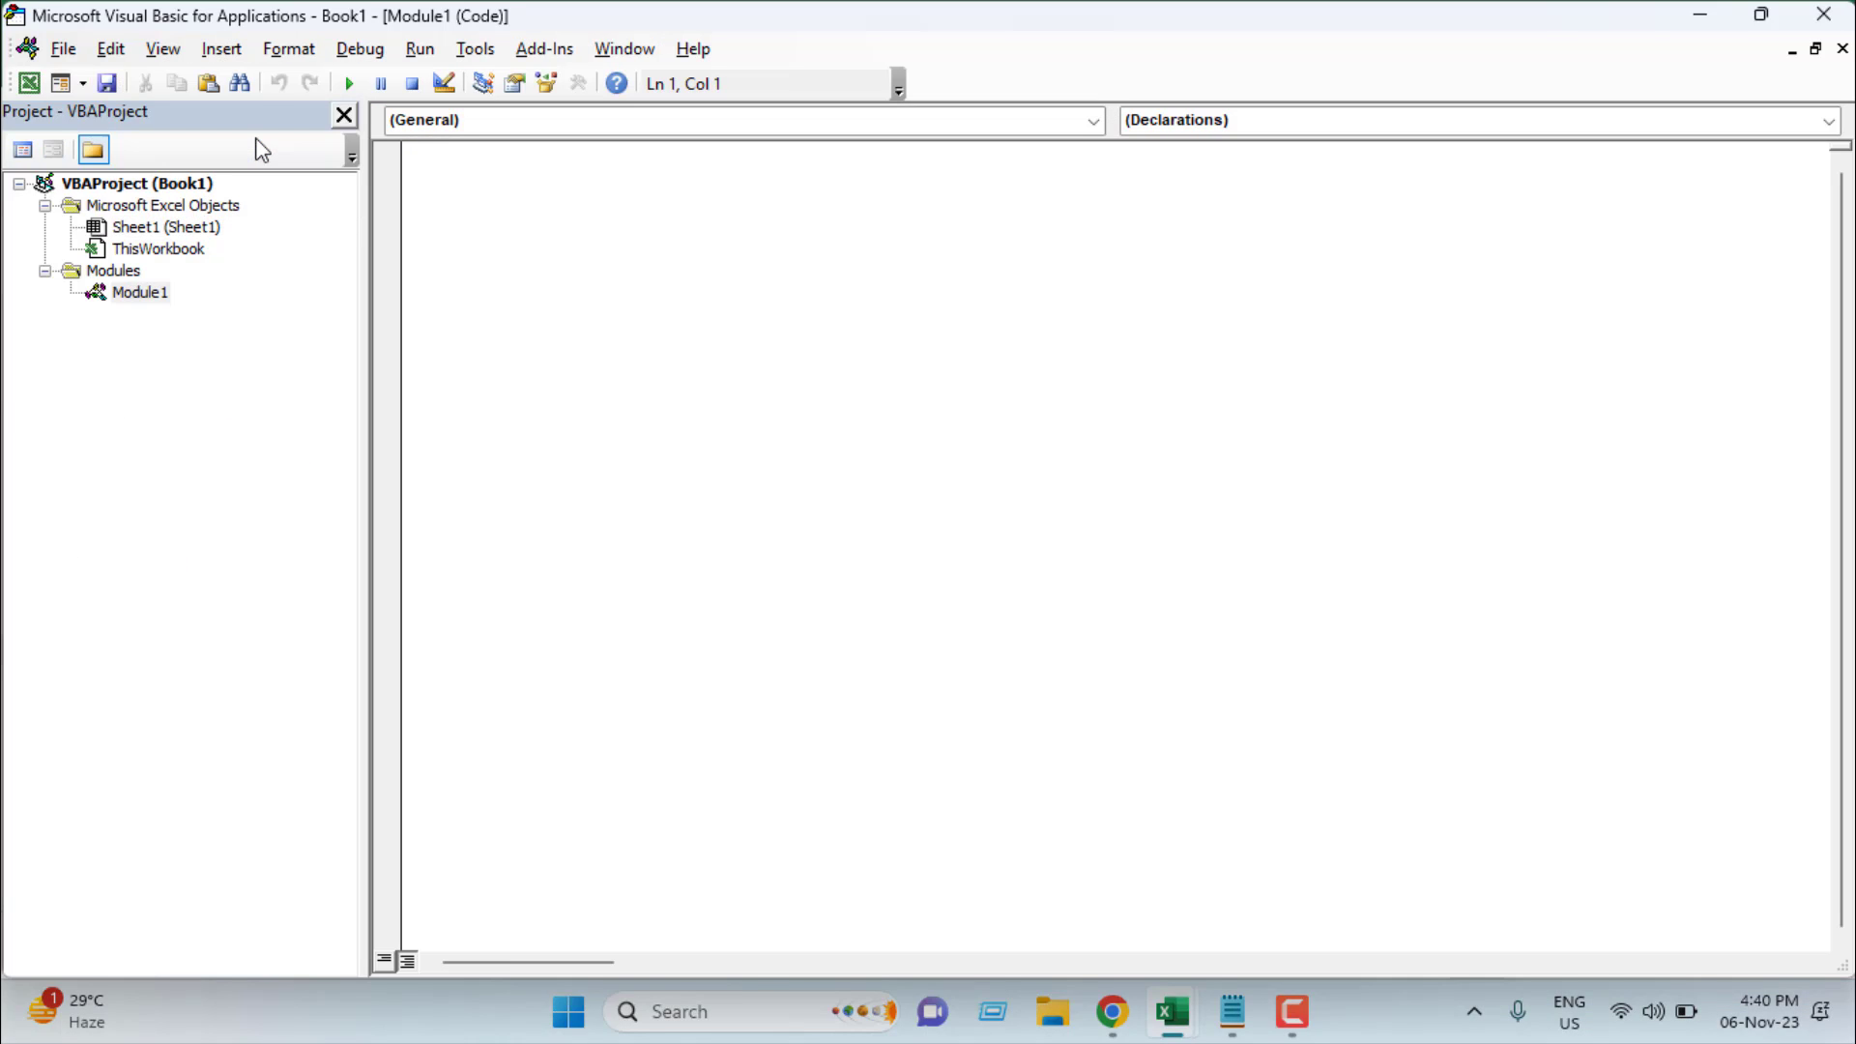
key("ctrl+v")
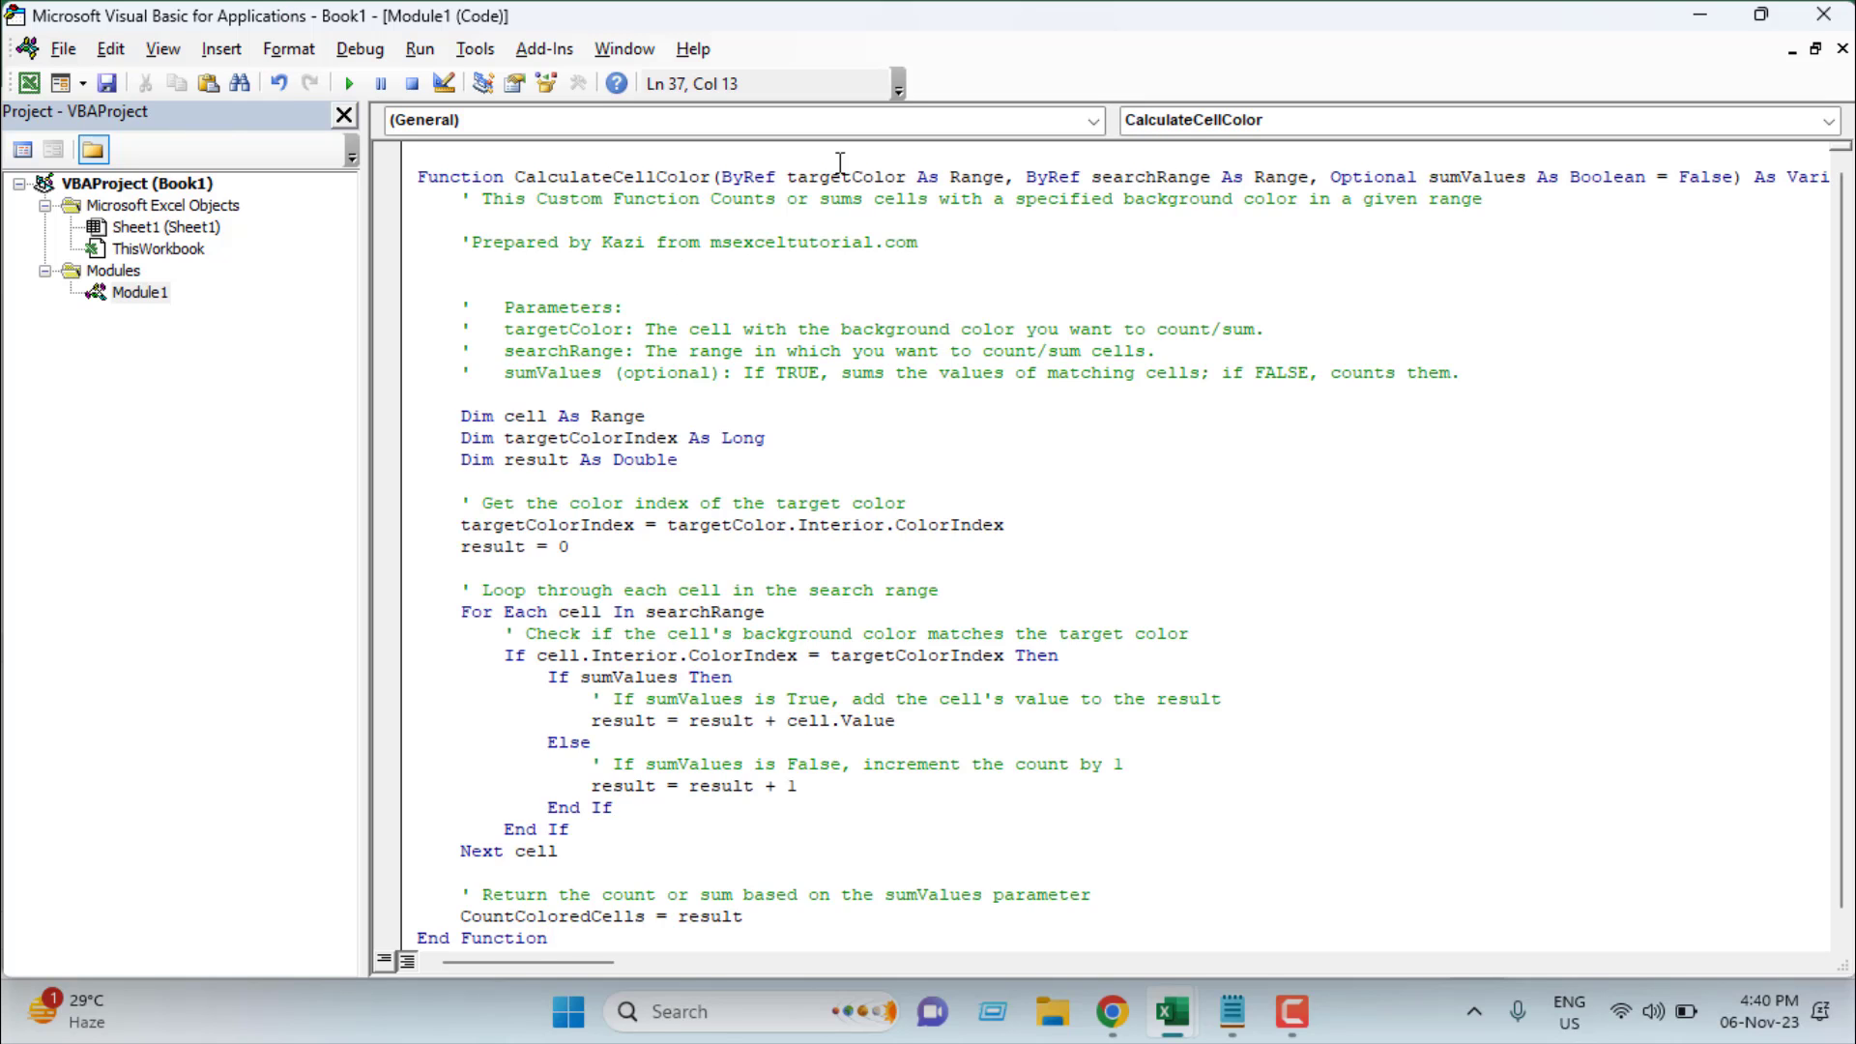
scroll(929, 565, "down", 1)
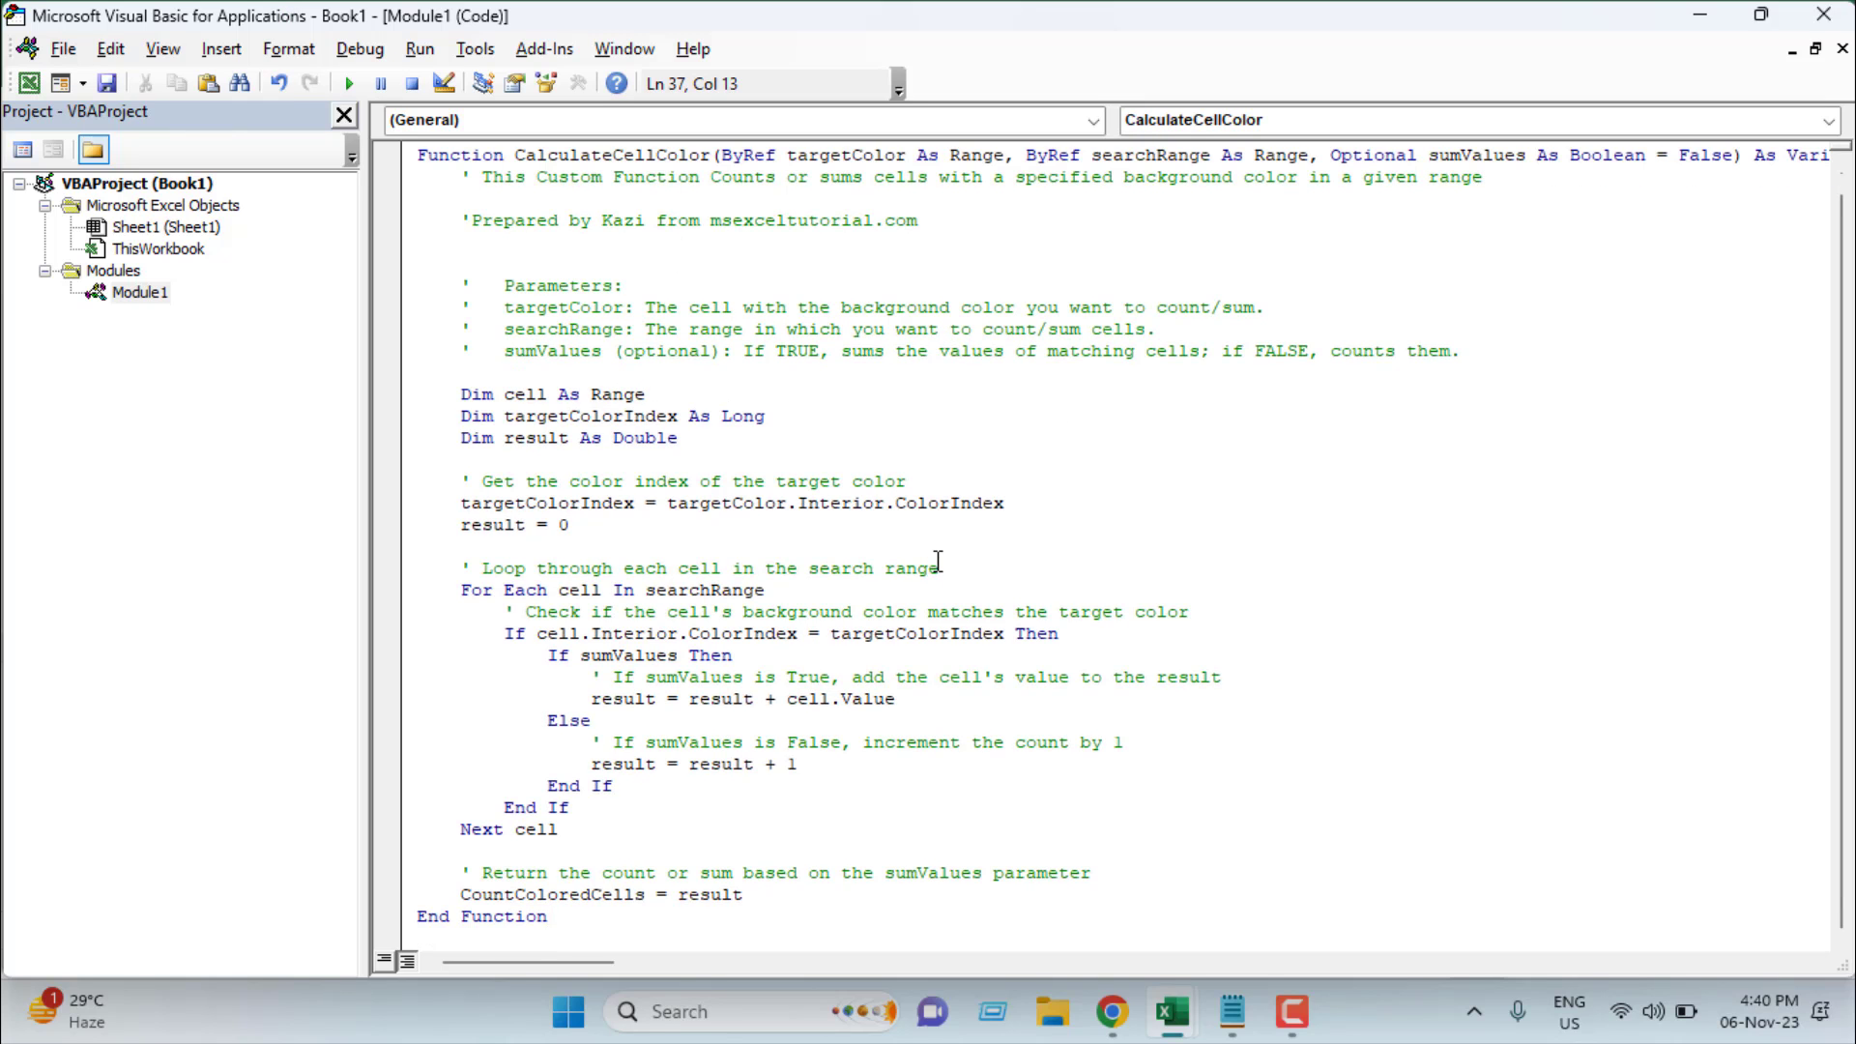
scroll(938, 561, "up", 1)
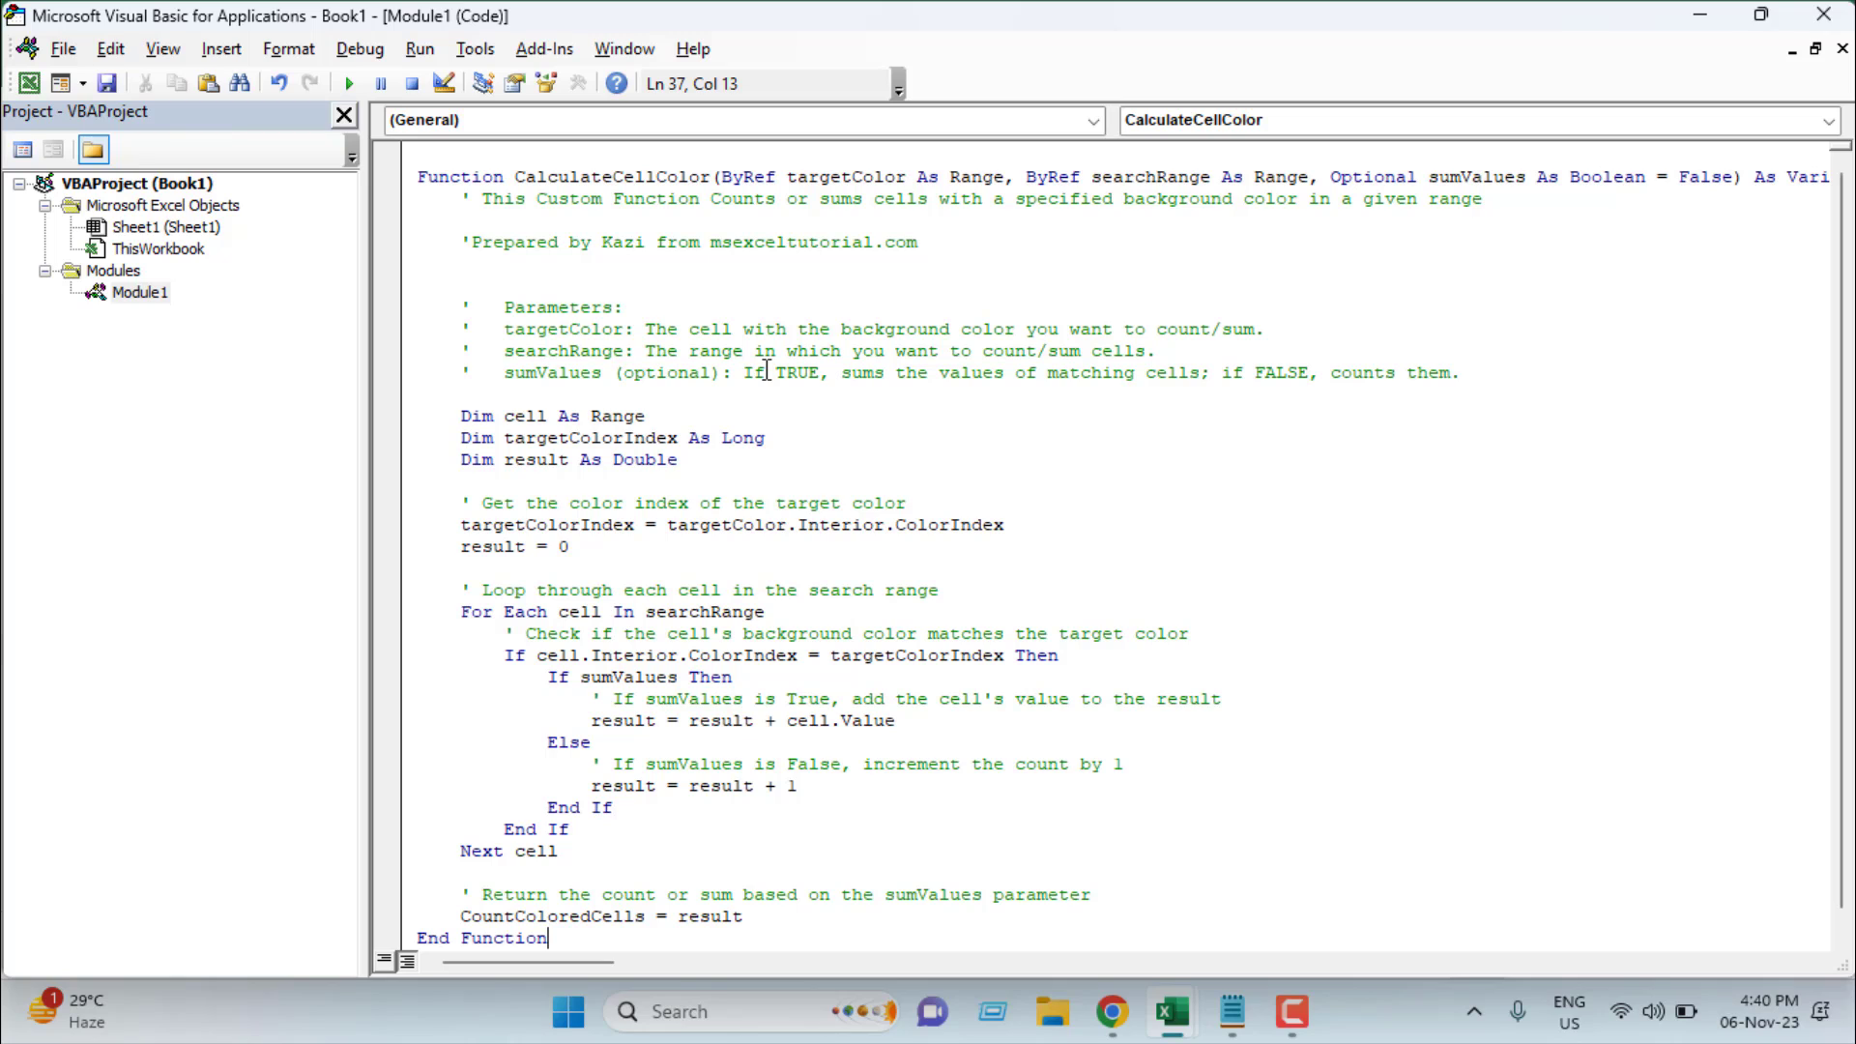
scroll(750, 627, "down", 1)
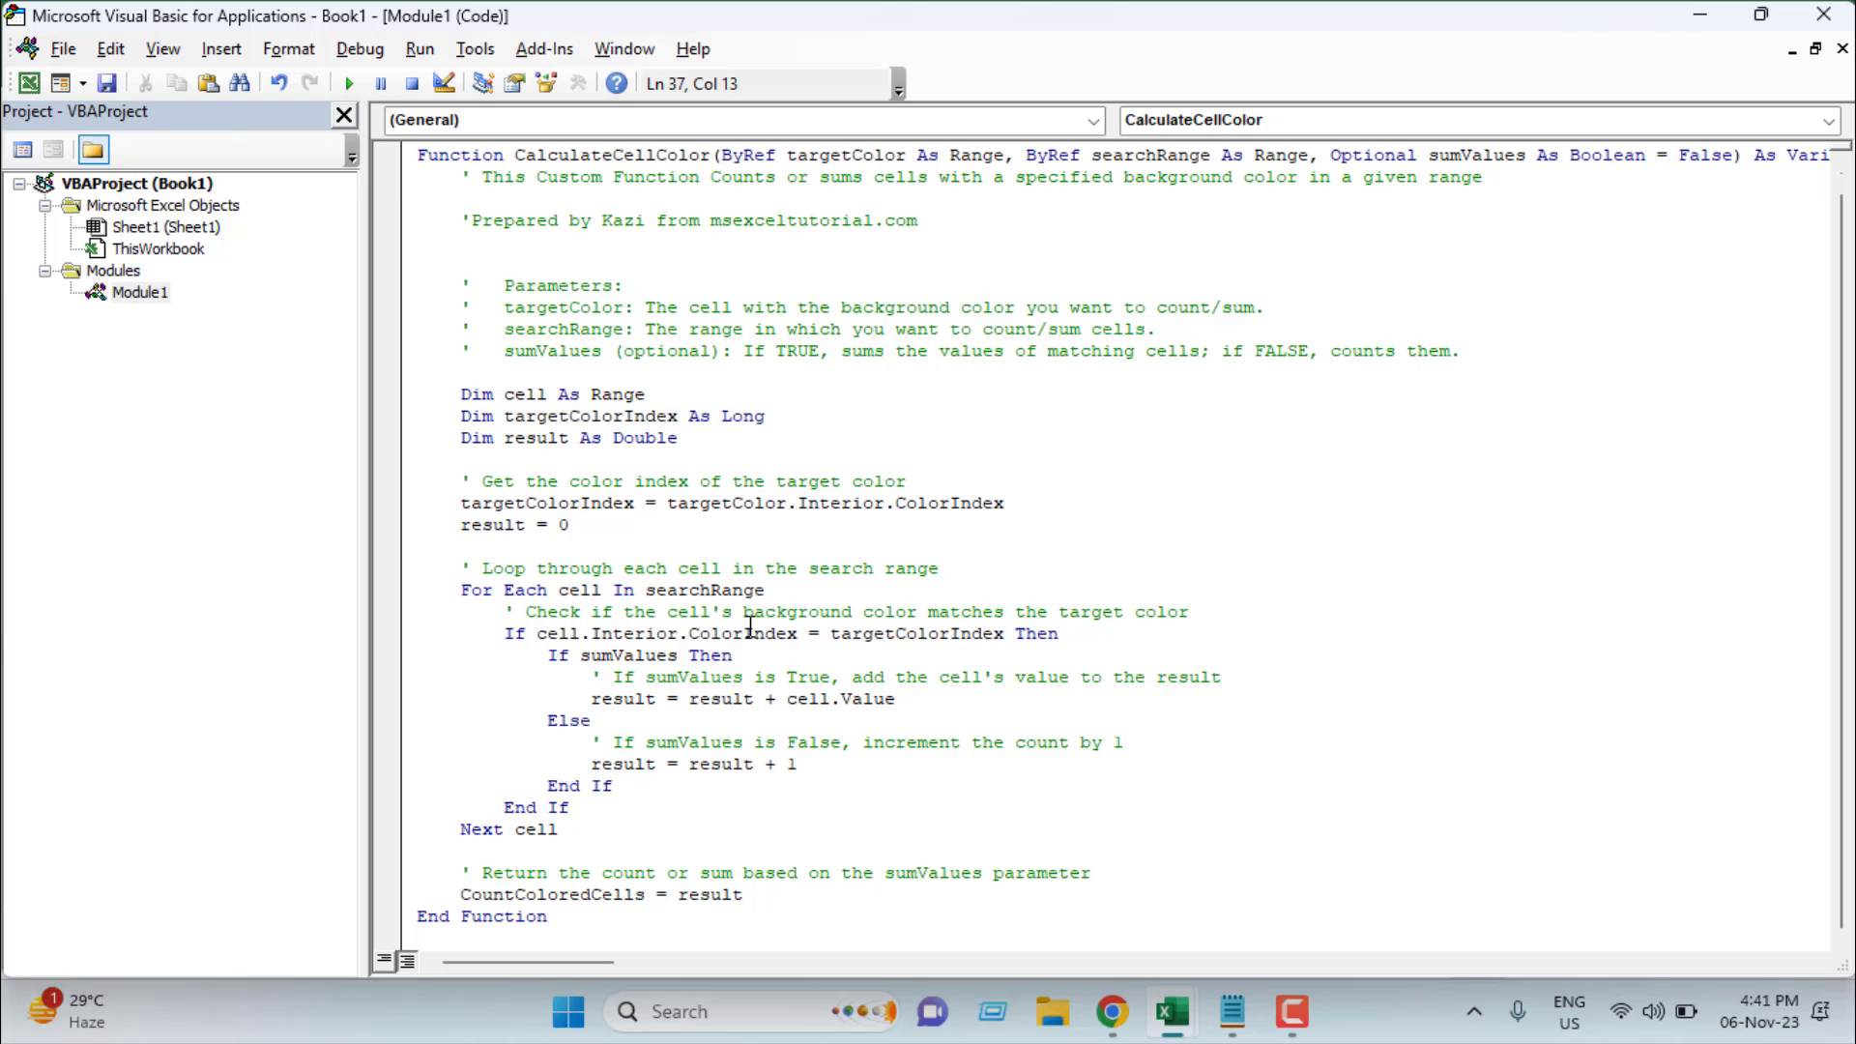
scroll(870, 554, "up", 1)
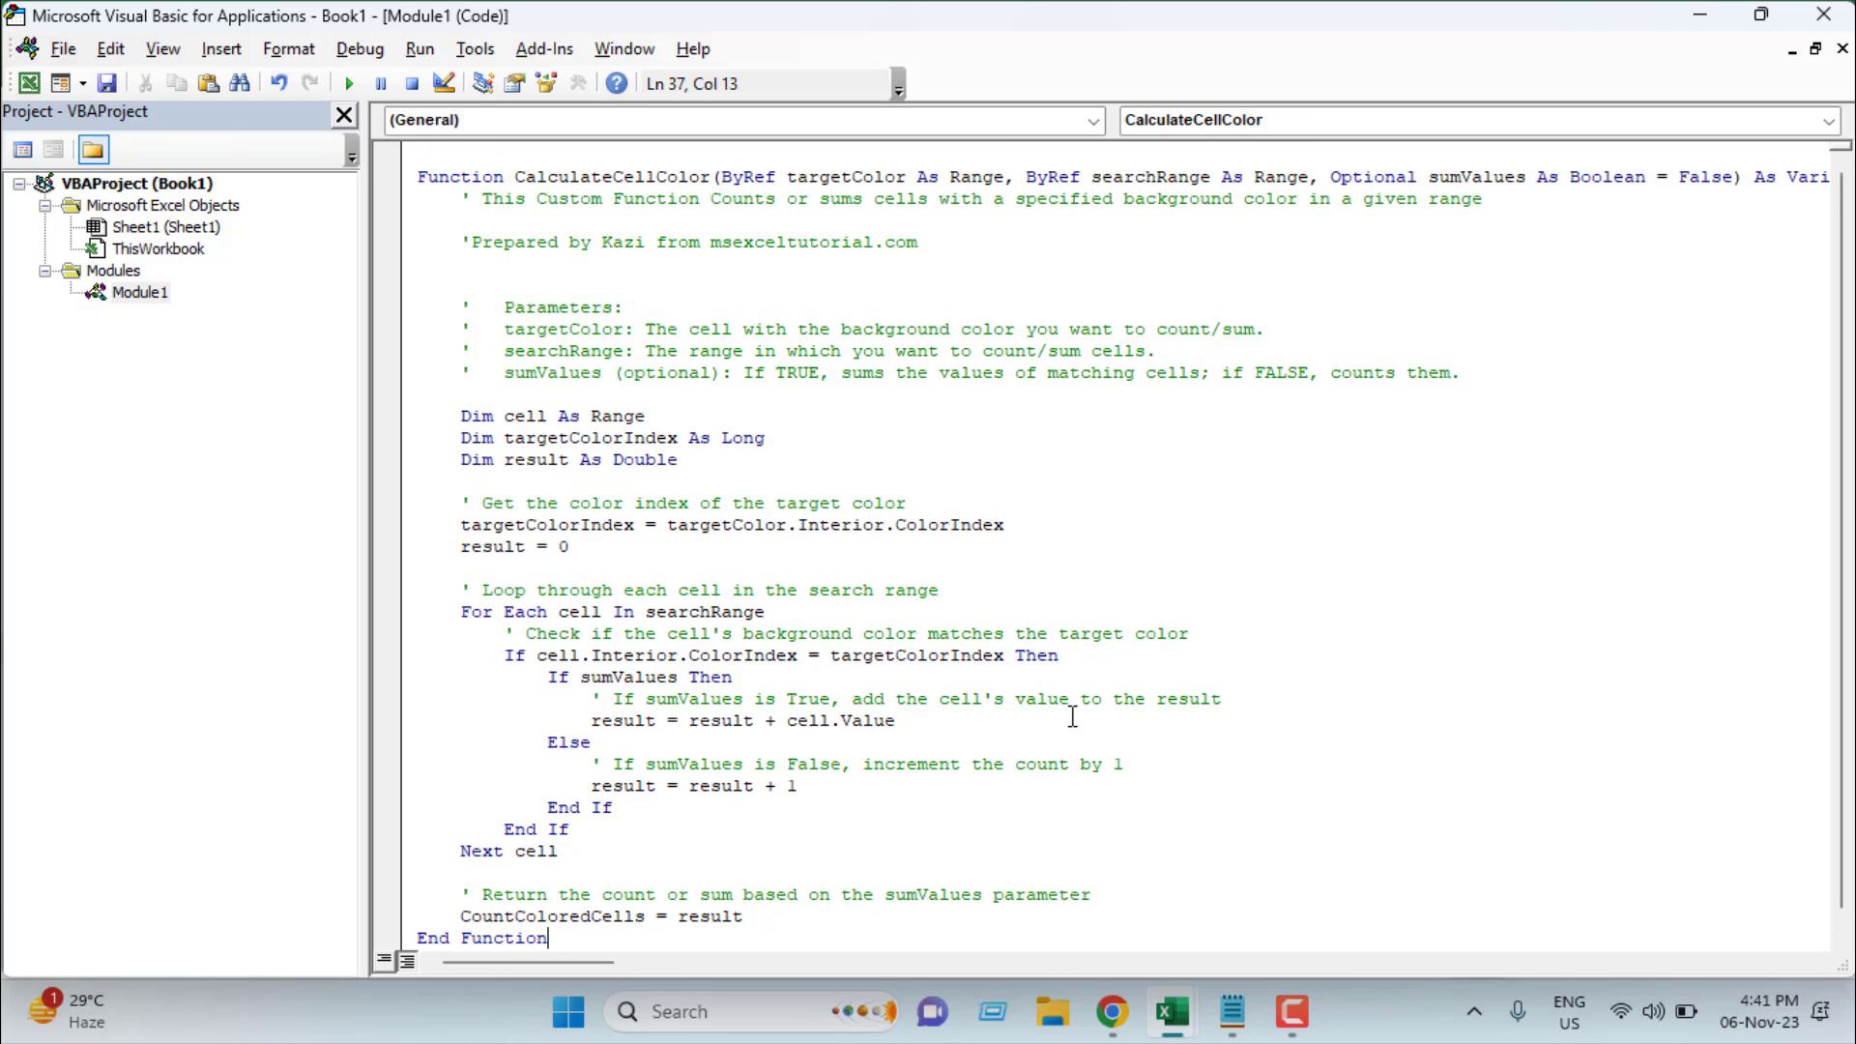
left_click(1845, 18)
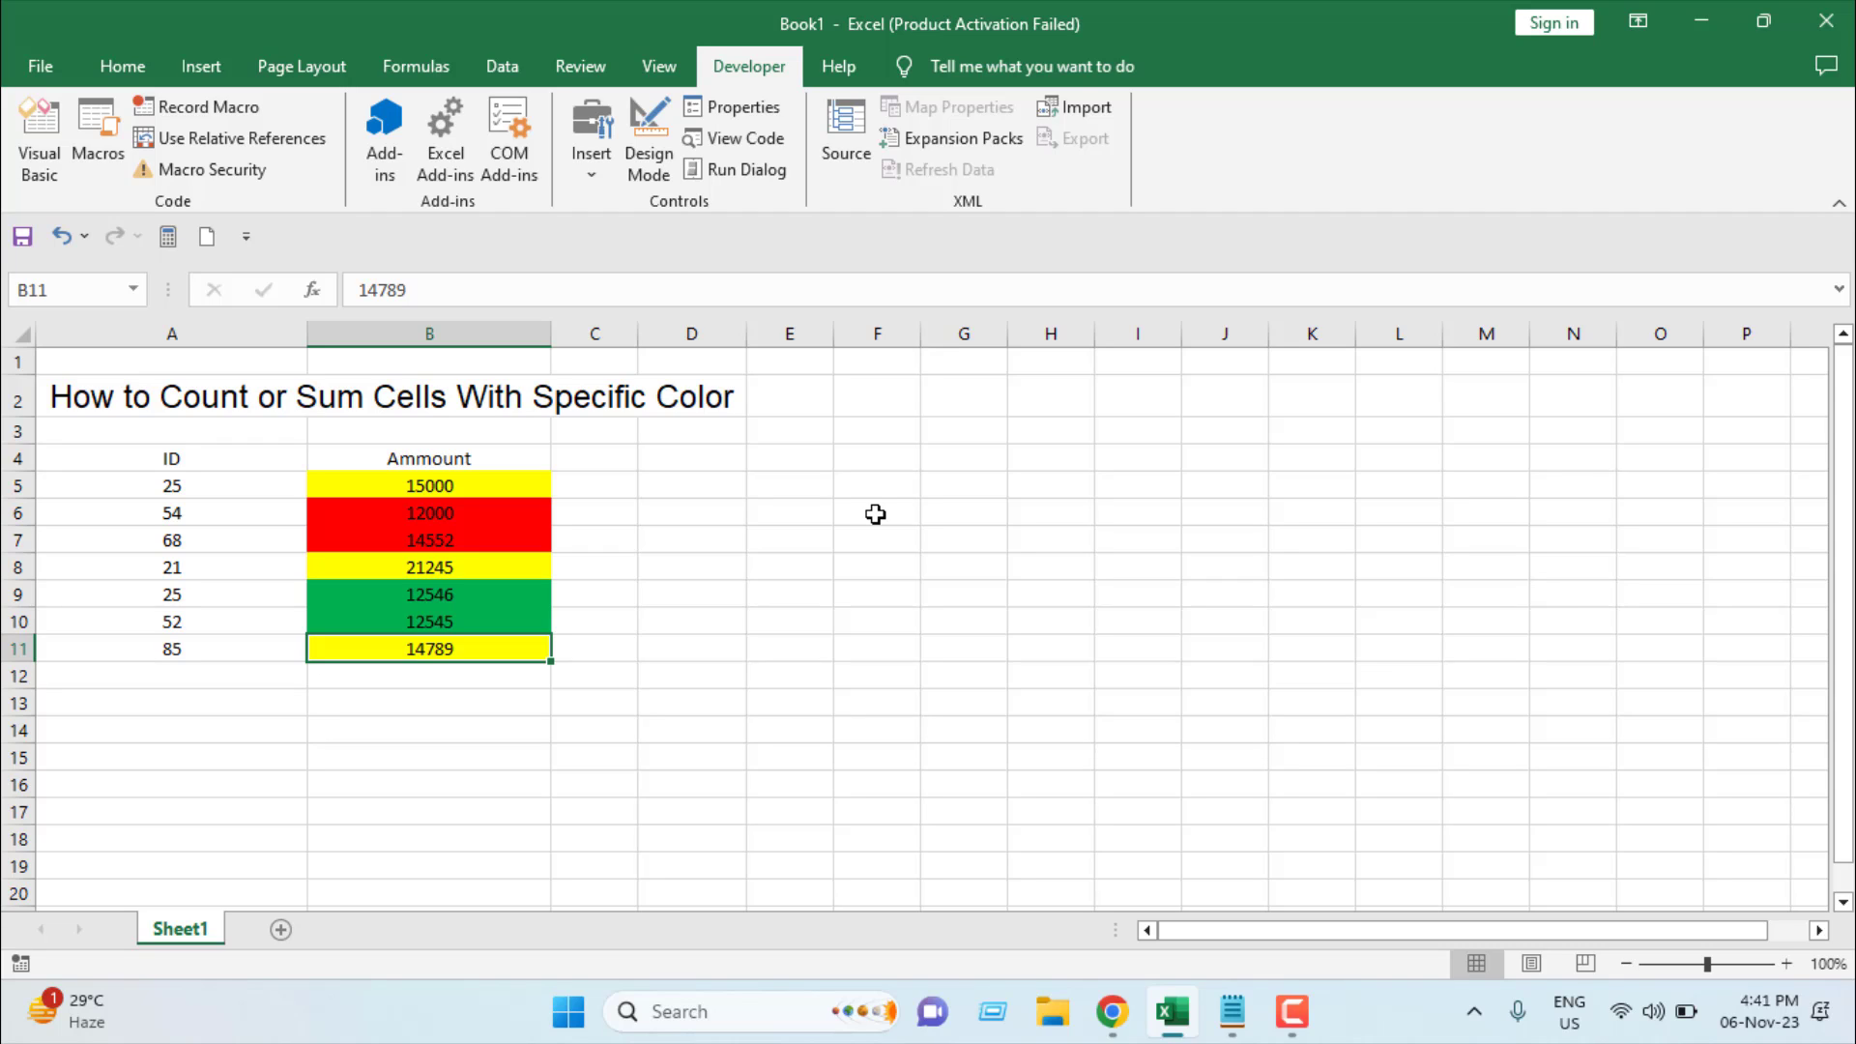
- Save the workbook to the Desktop as Excel Macro-Enabled Workbook Book1.xlsm
left_click(29, 66)
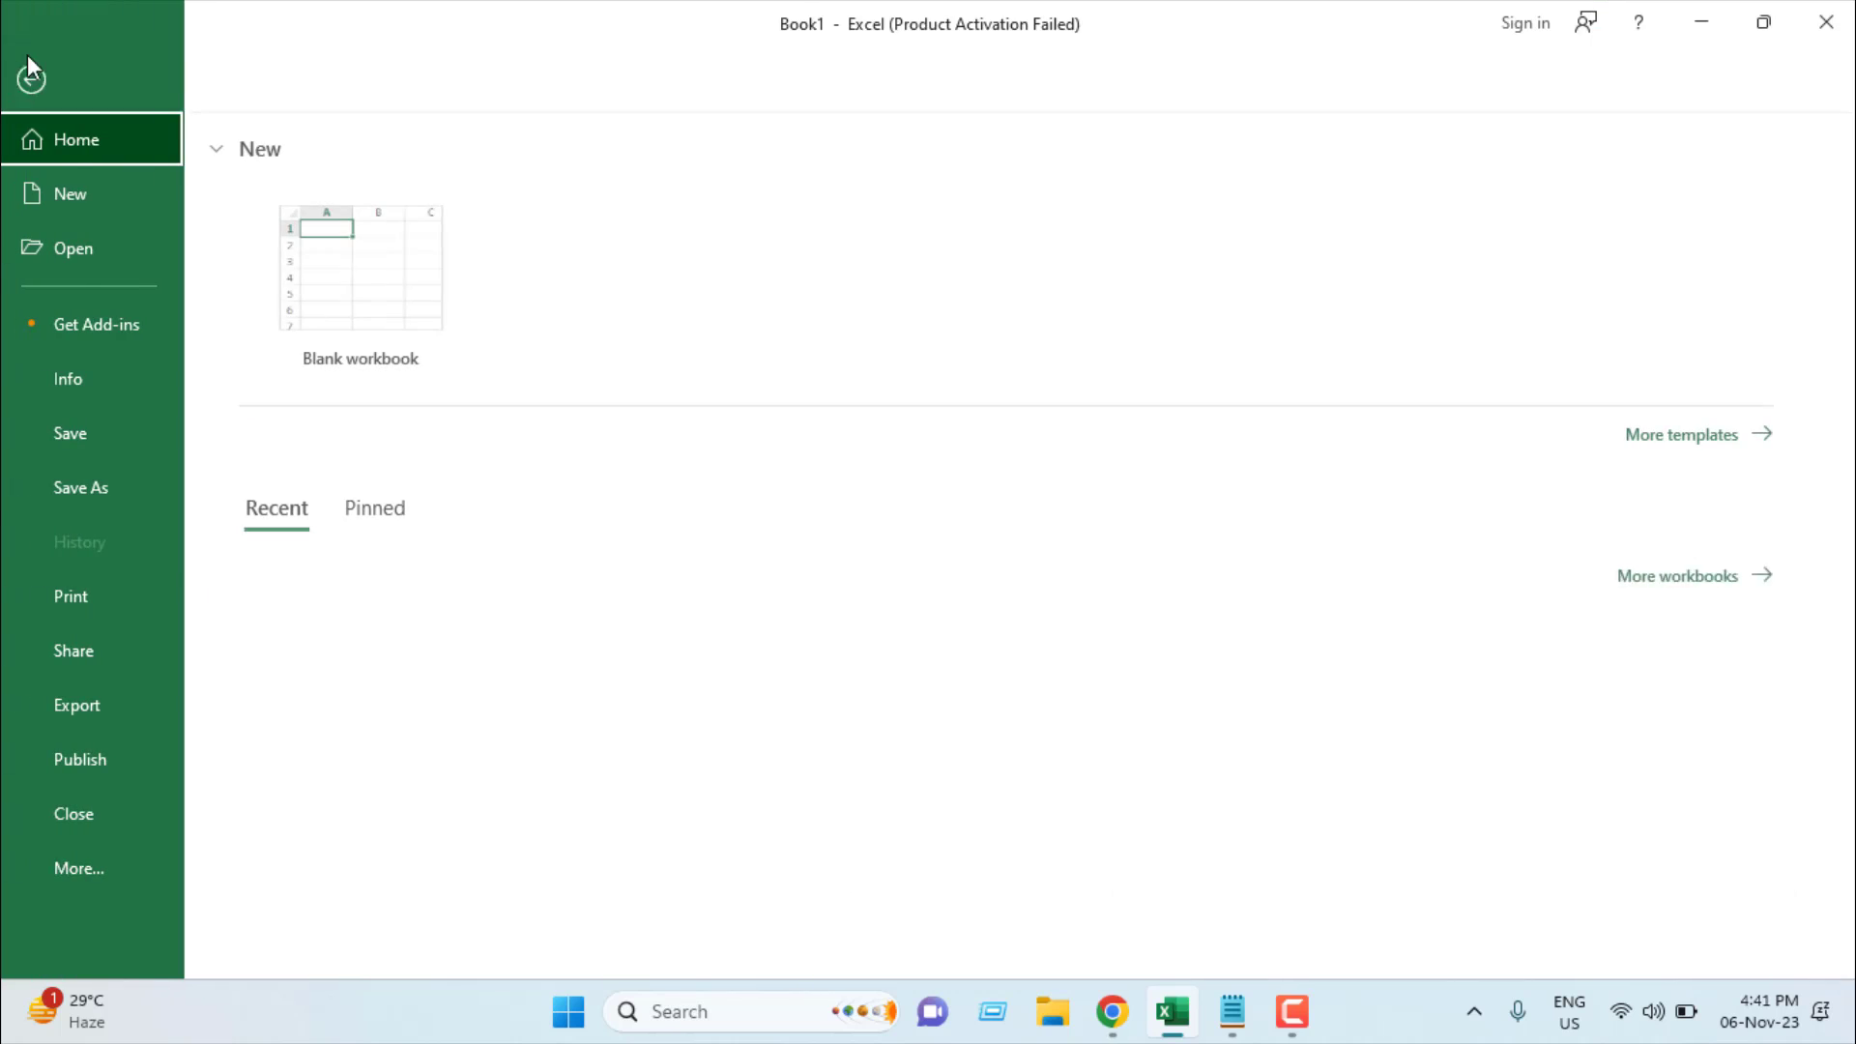
left_click(141, 490)
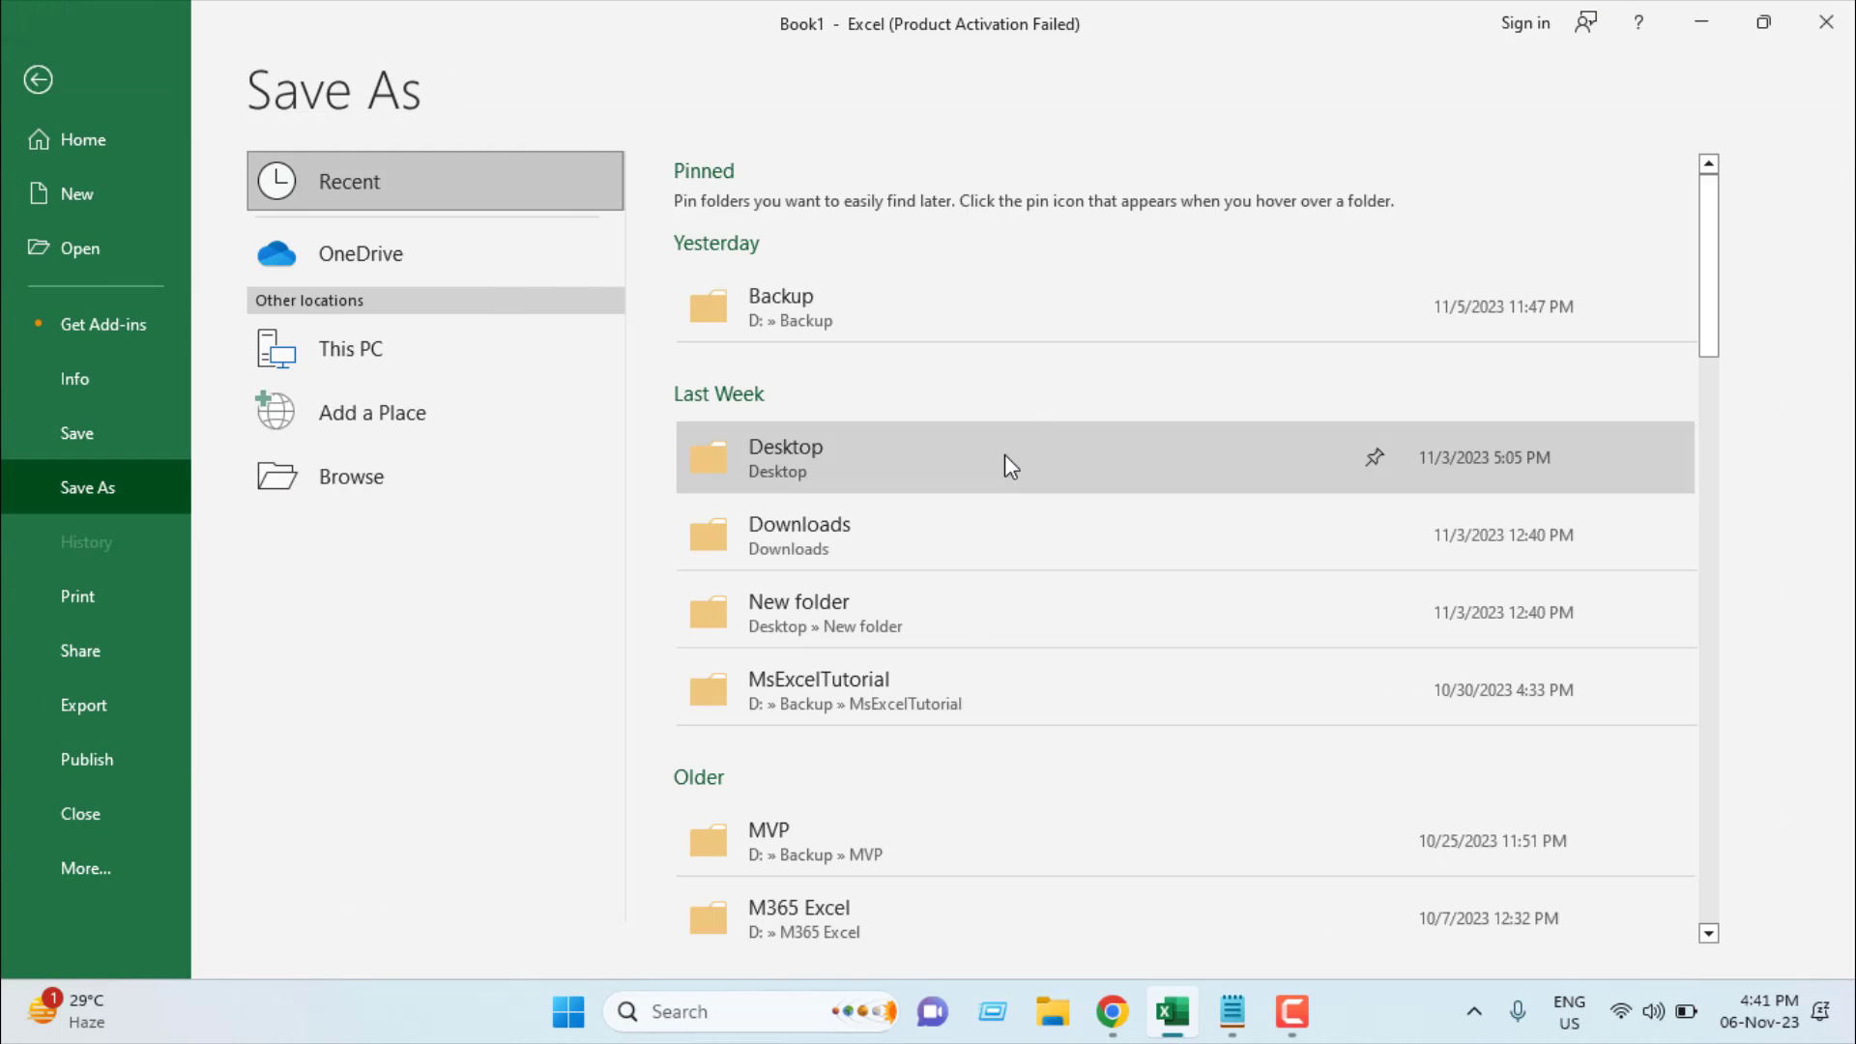
left_click(1118, 460)
left_click(364, 500)
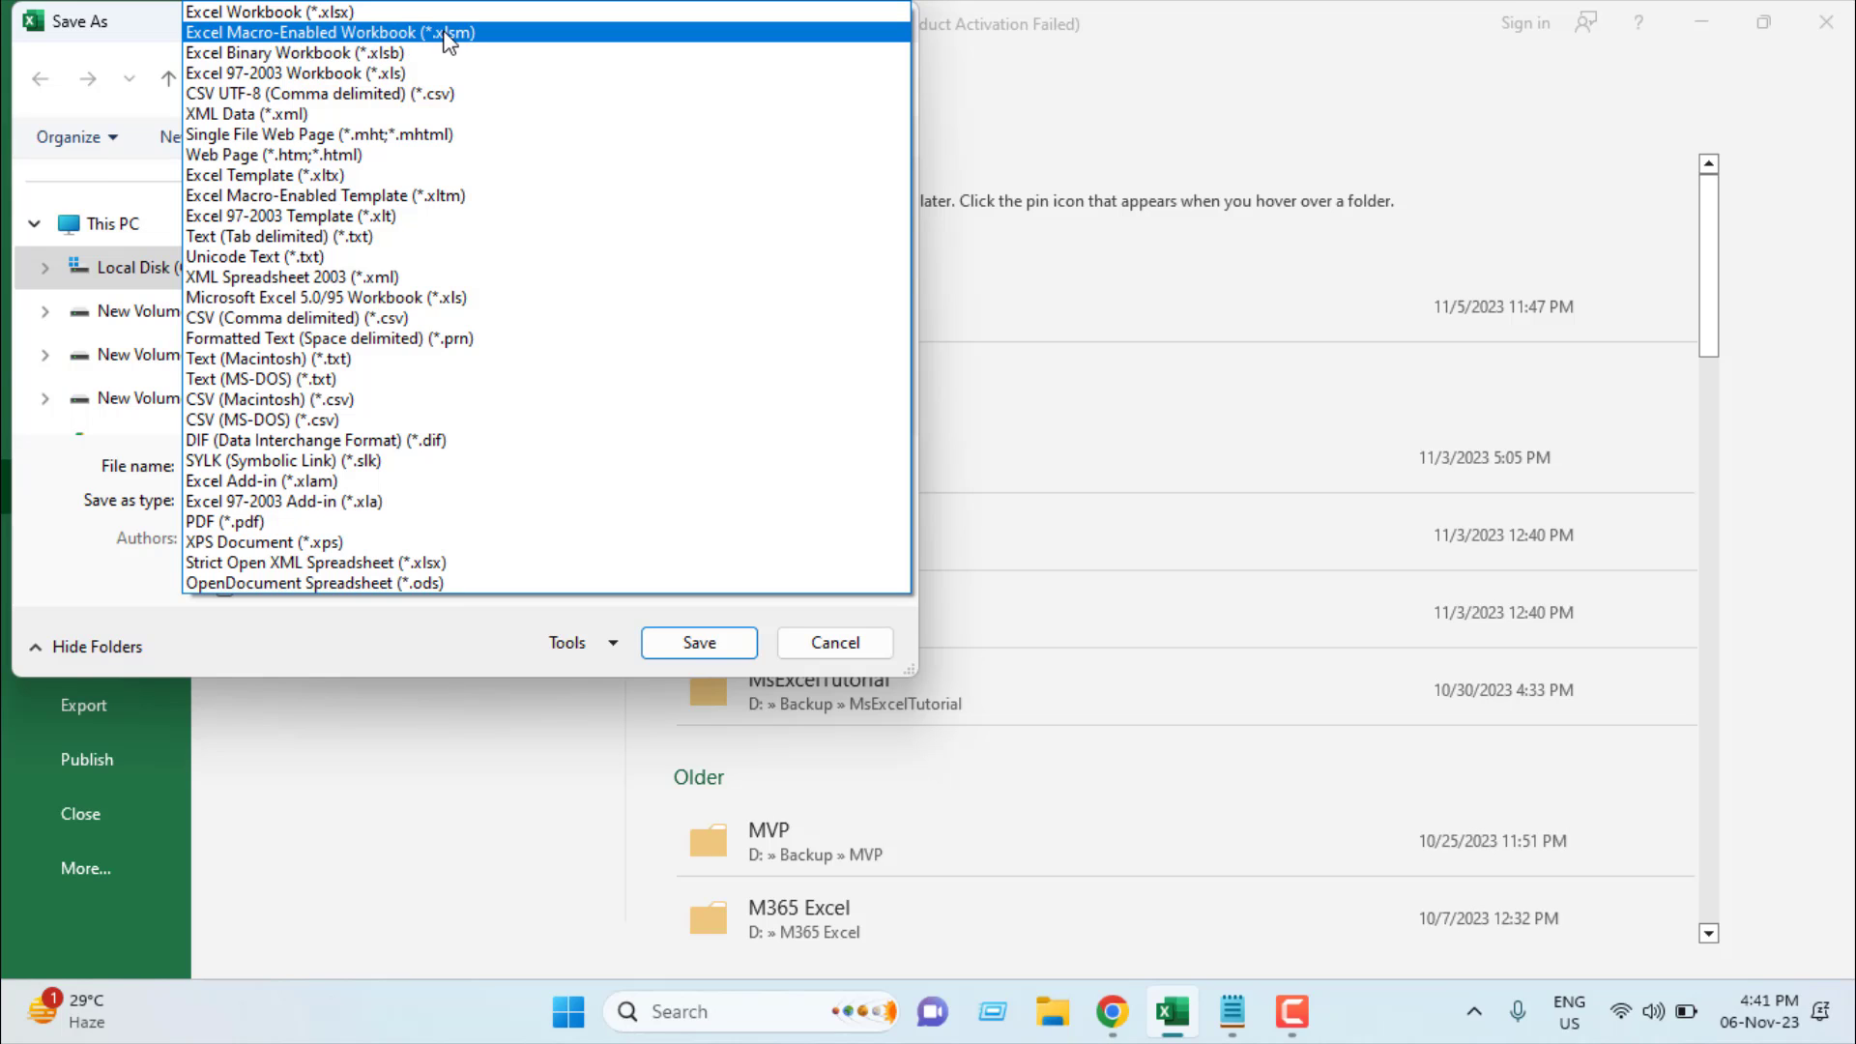
left_click(445, 35)
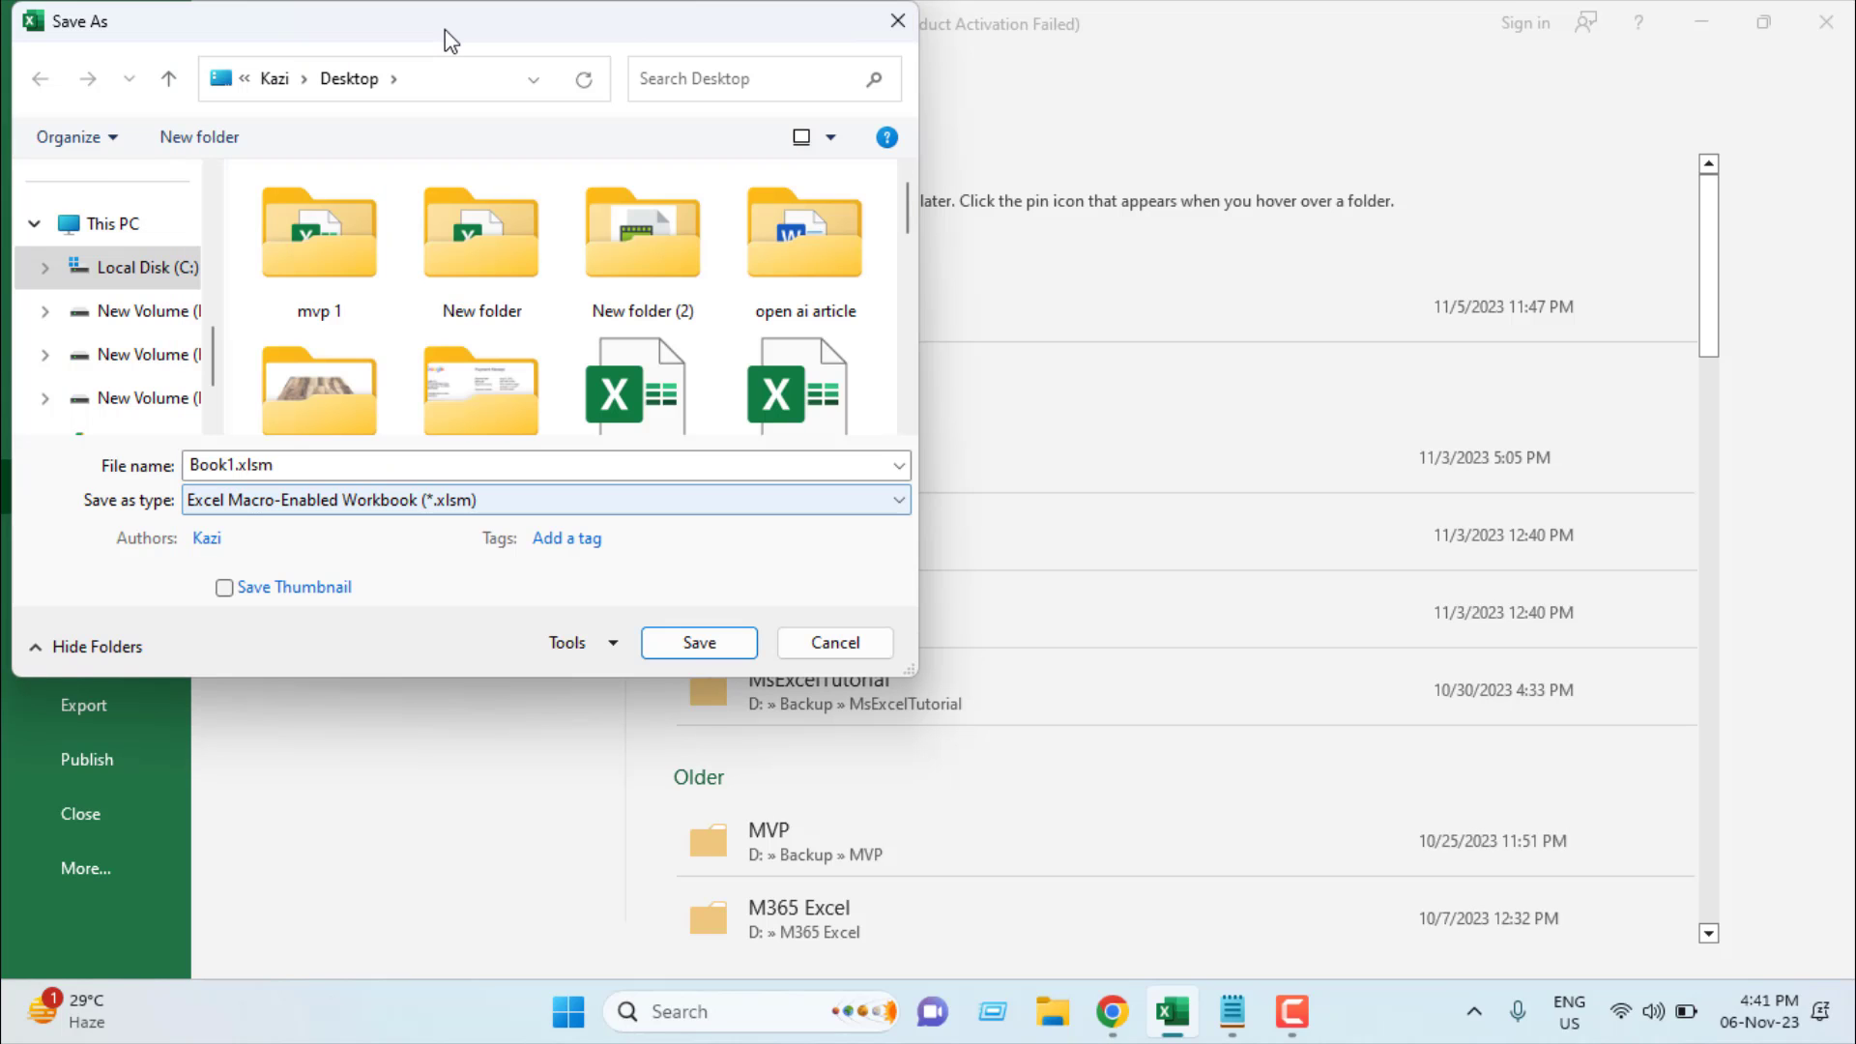
left_click(711, 642)
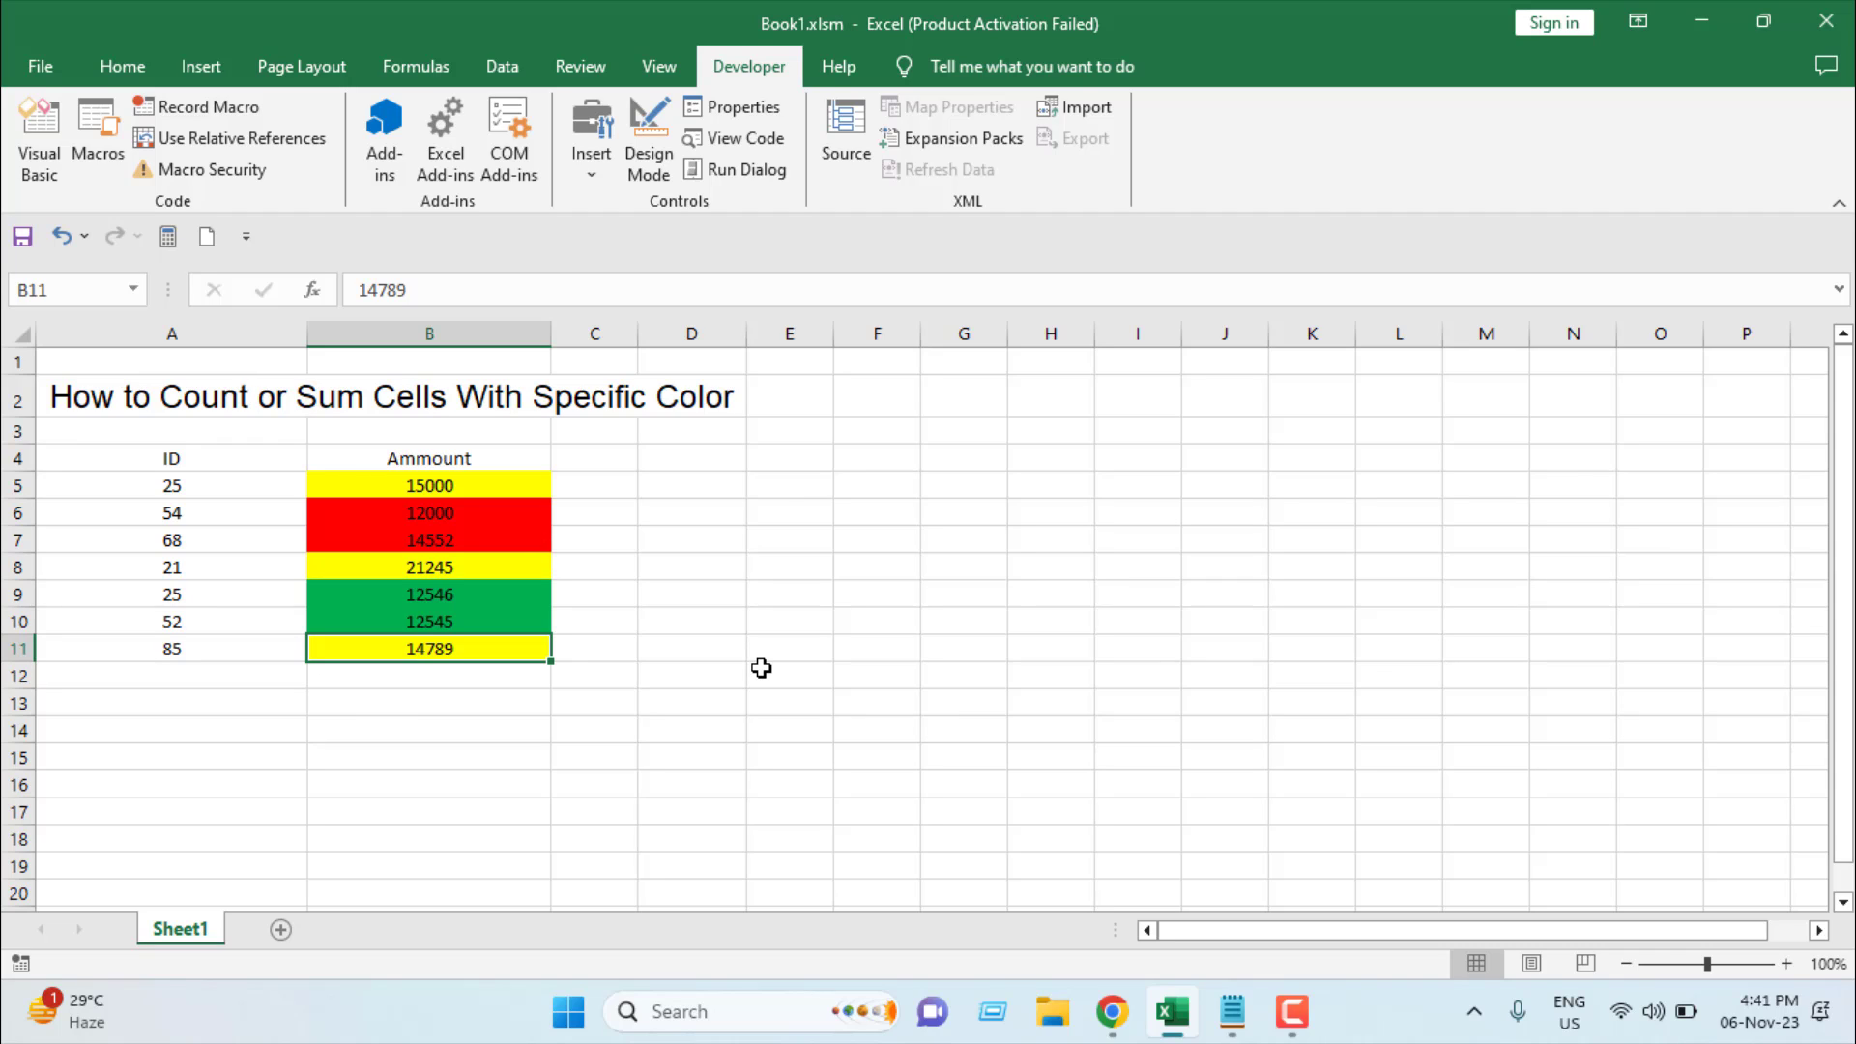
- Fill key cells E4, E5 and E6 with yellow, red and green respectively
left_click(799, 460)
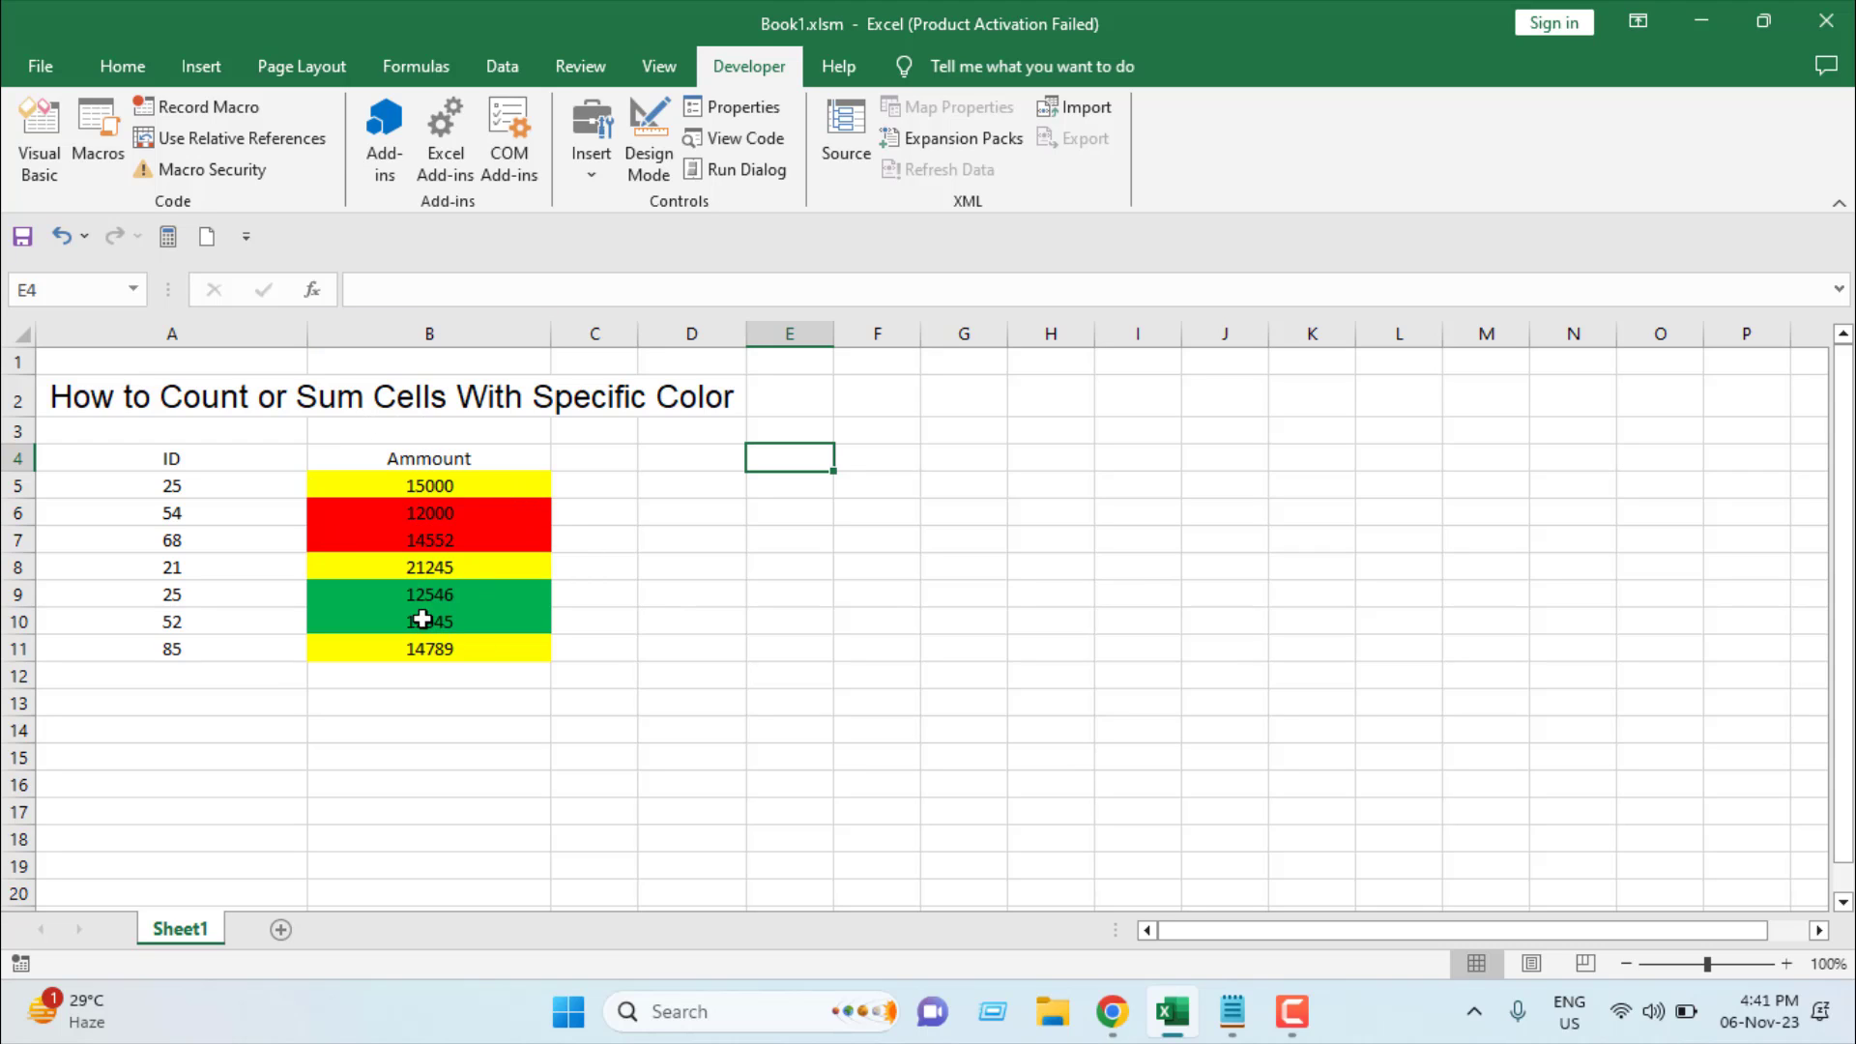
left_click(121, 64)
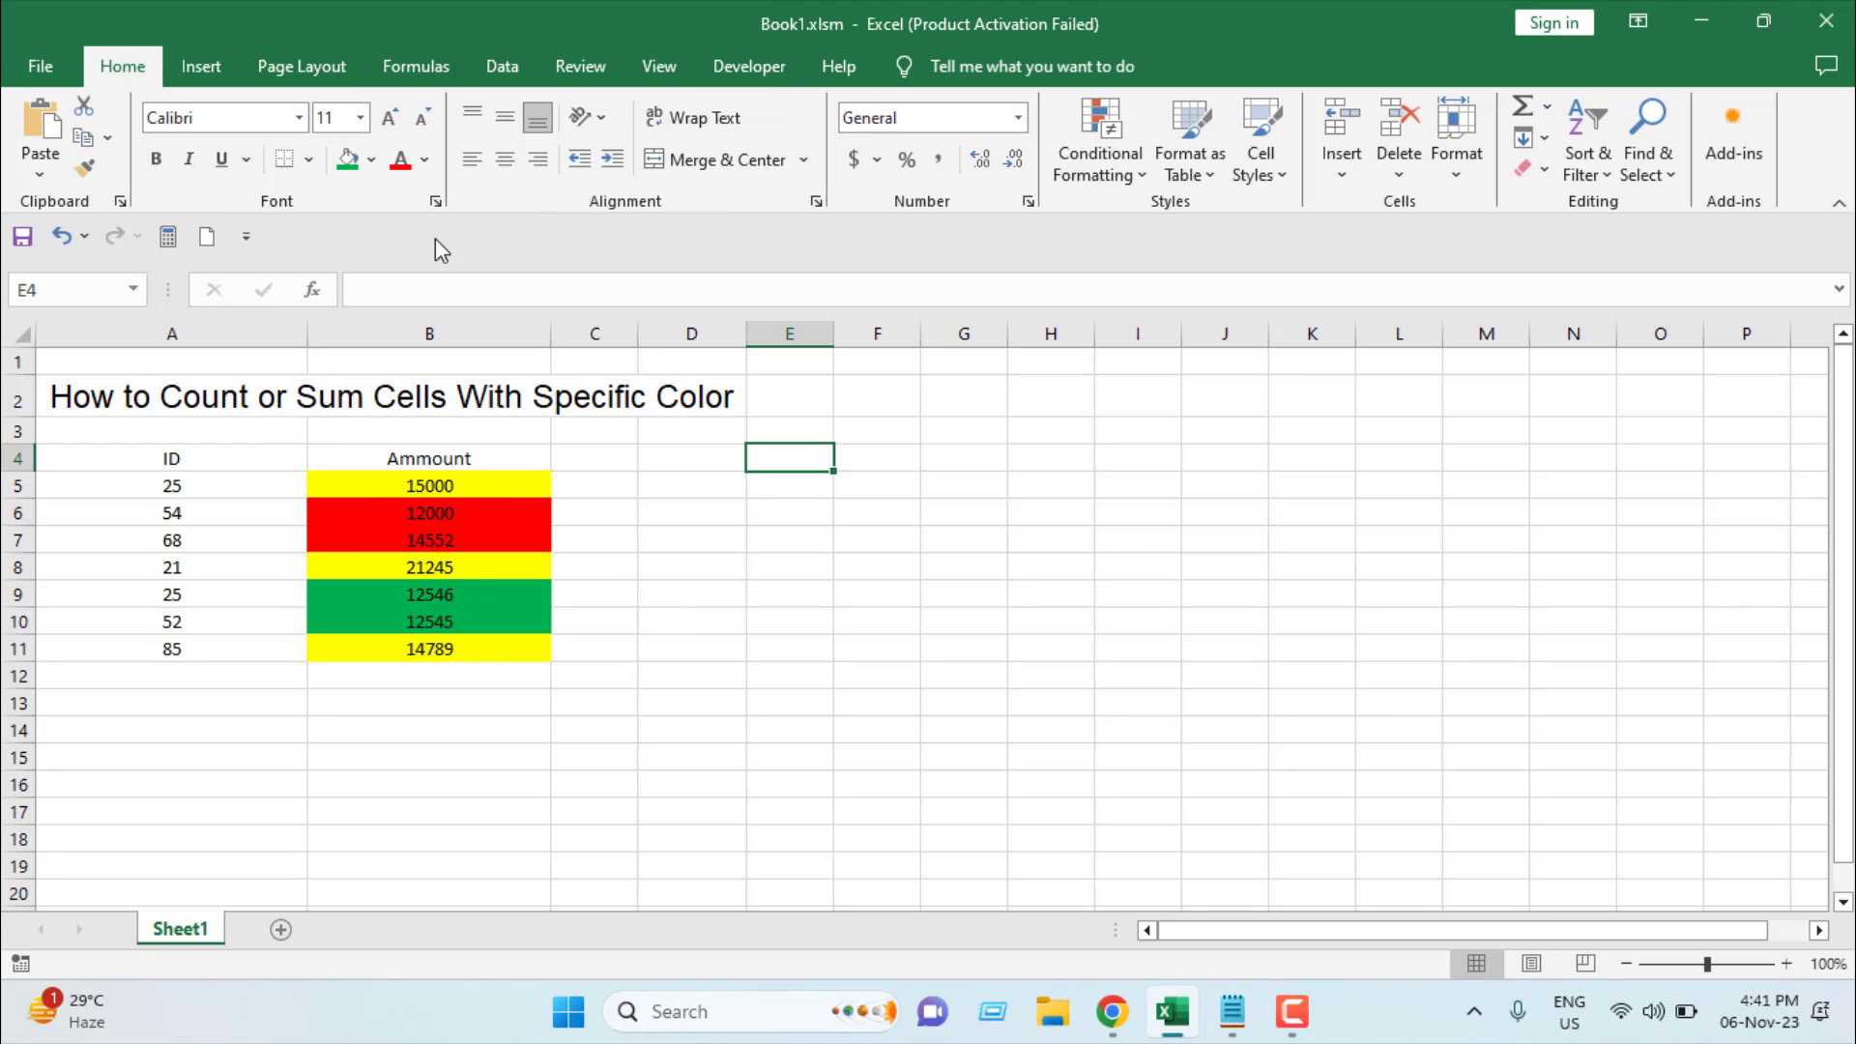
left_click(372, 160)
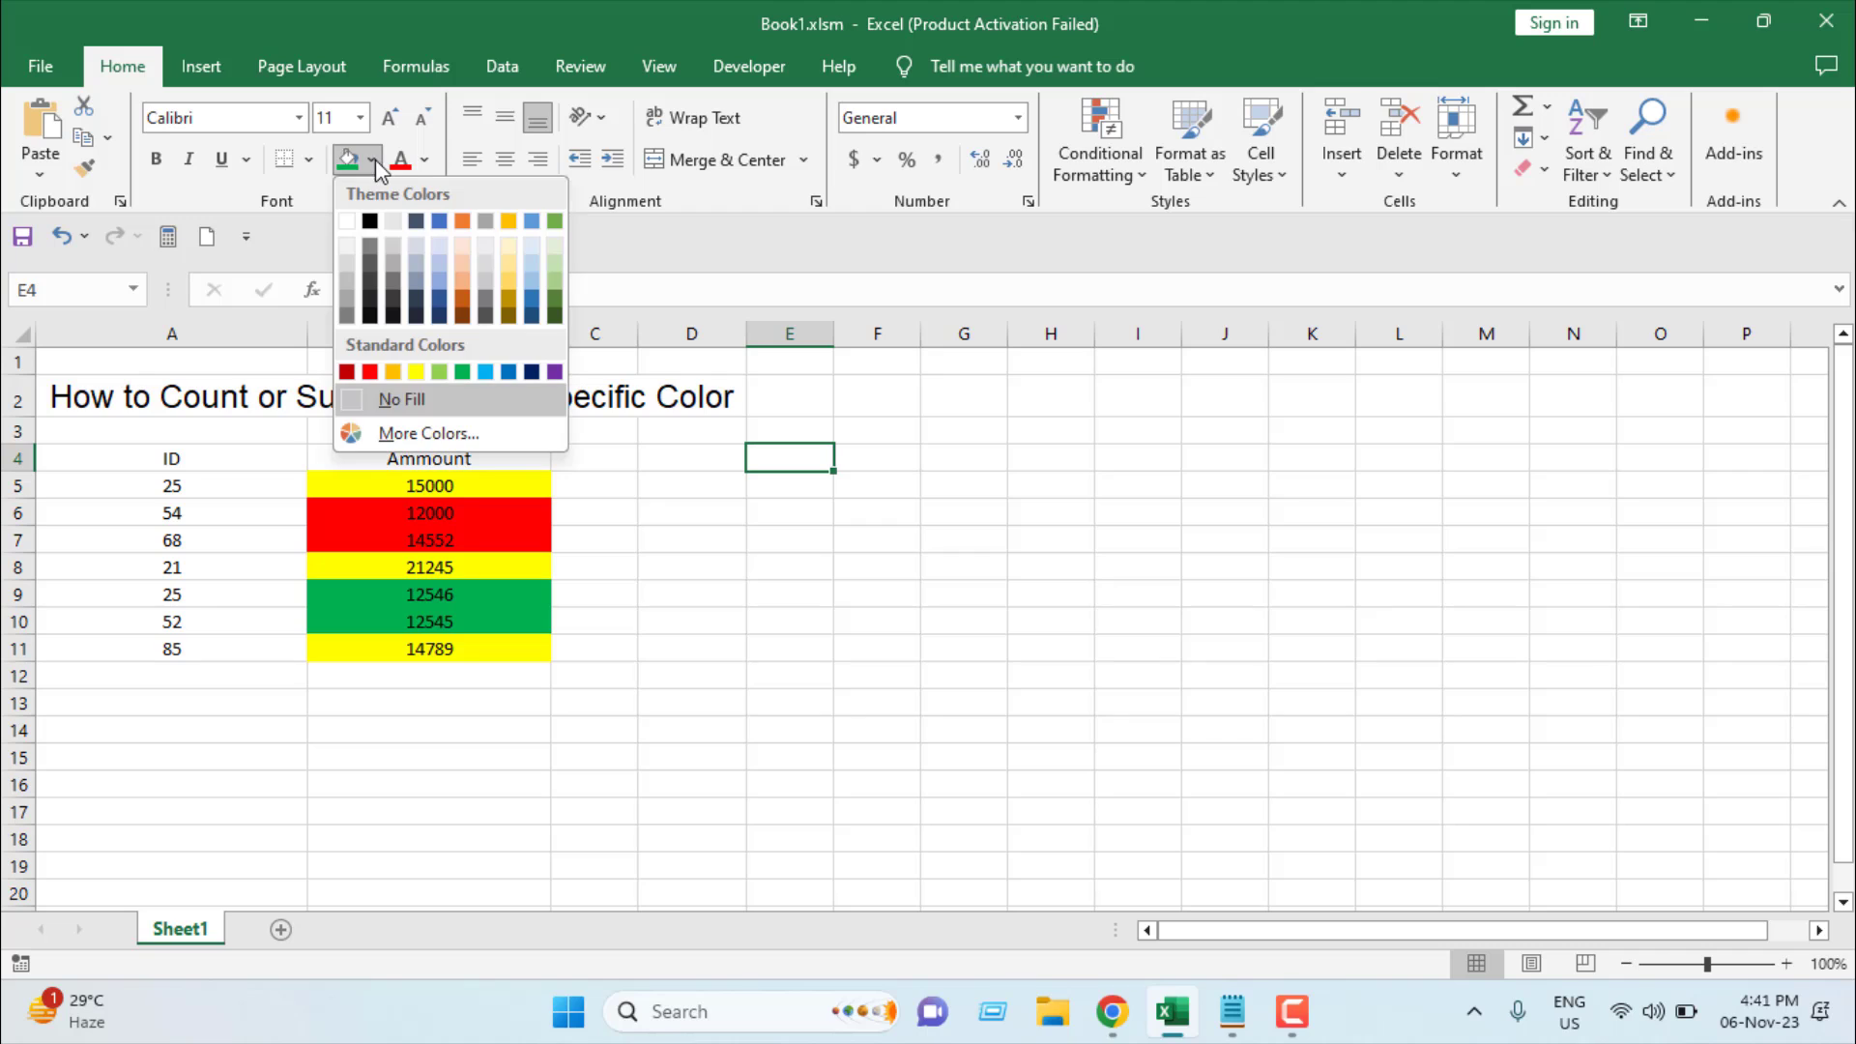
left_click(415, 373)
left_click(774, 481)
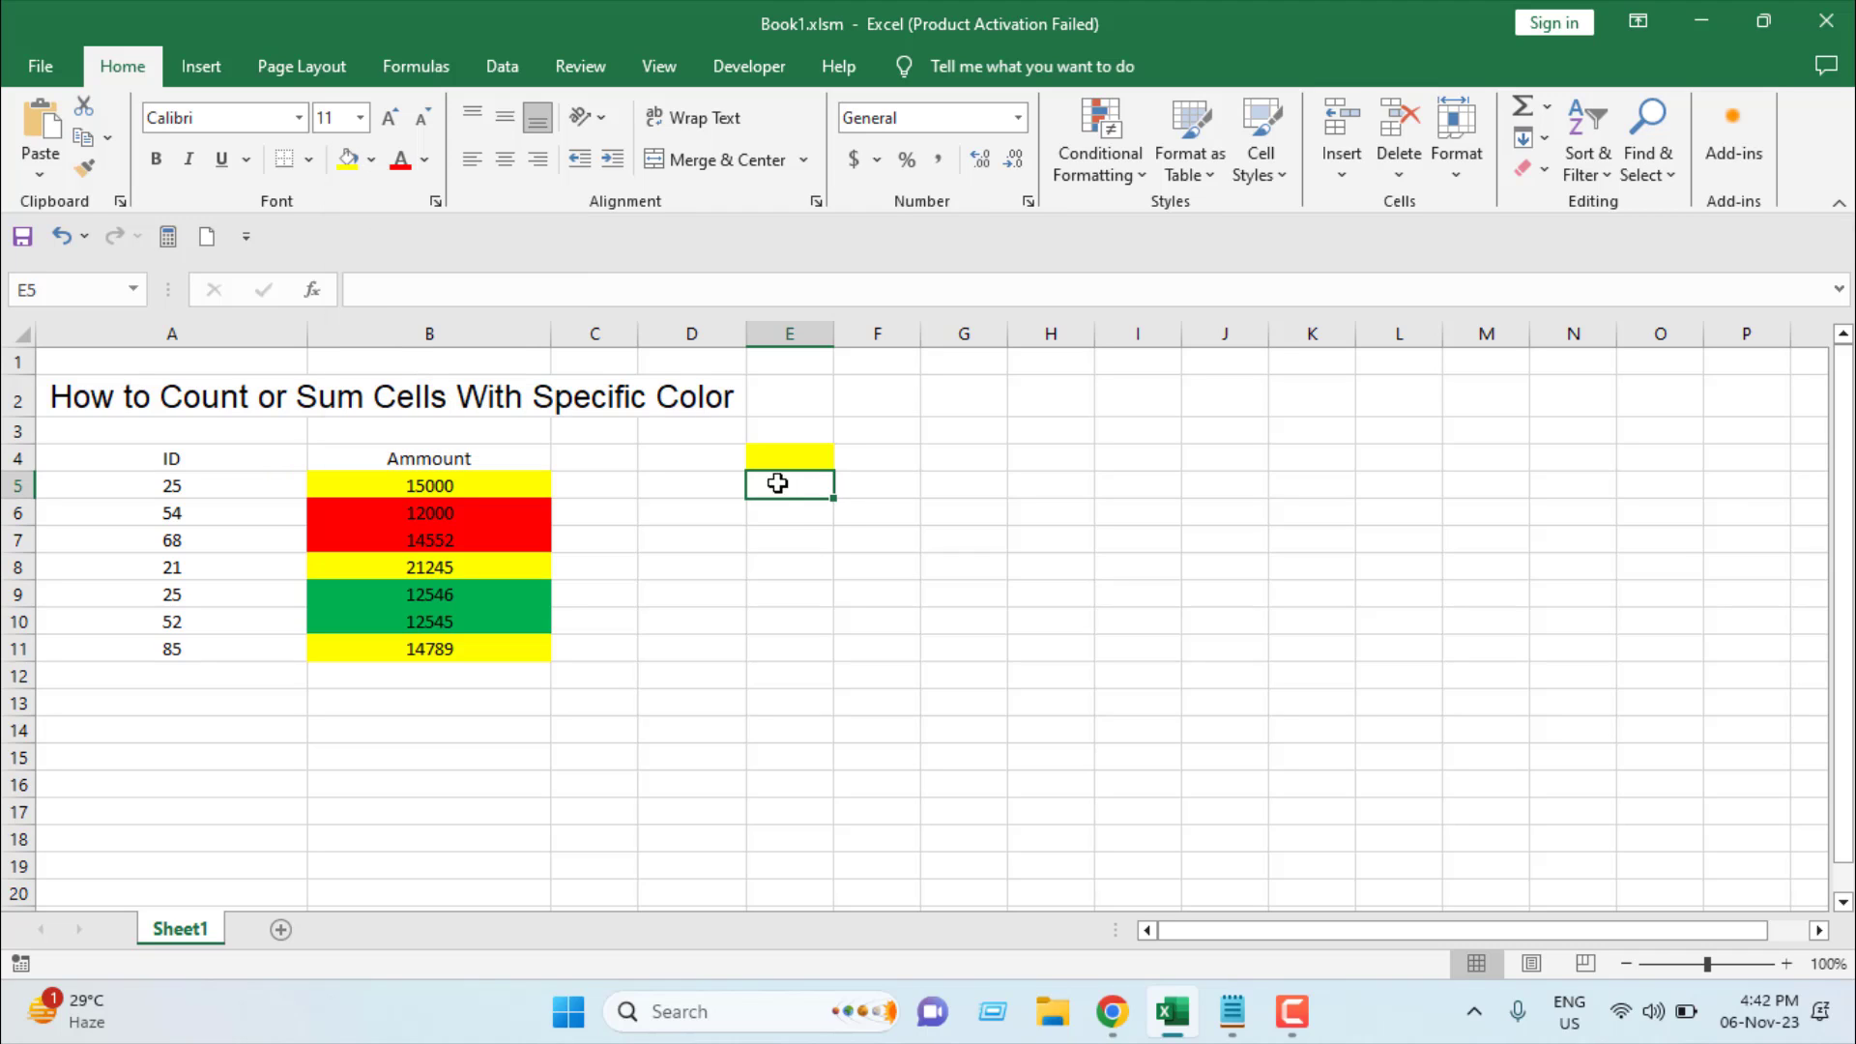
left_click(372, 161)
left_click(380, 373)
left_click(750, 525)
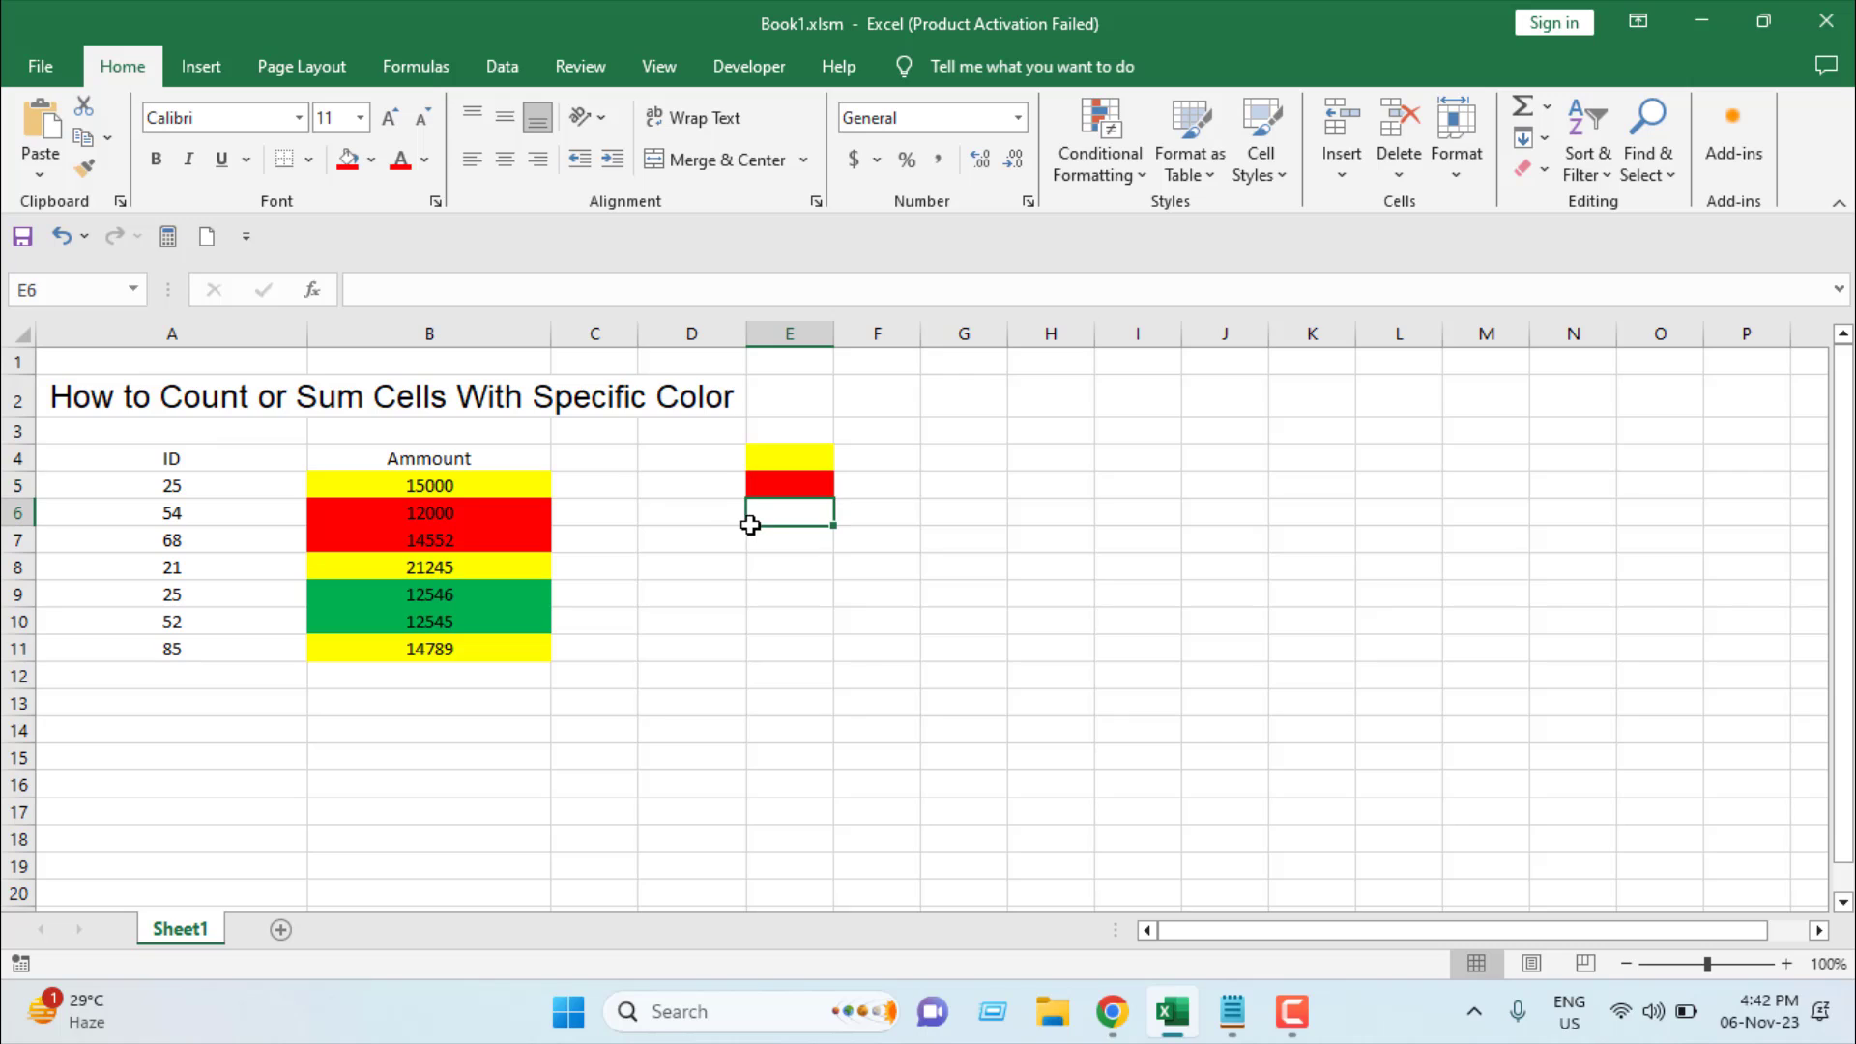
left_click(373, 160)
left_click(452, 374)
left_click(876, 460)
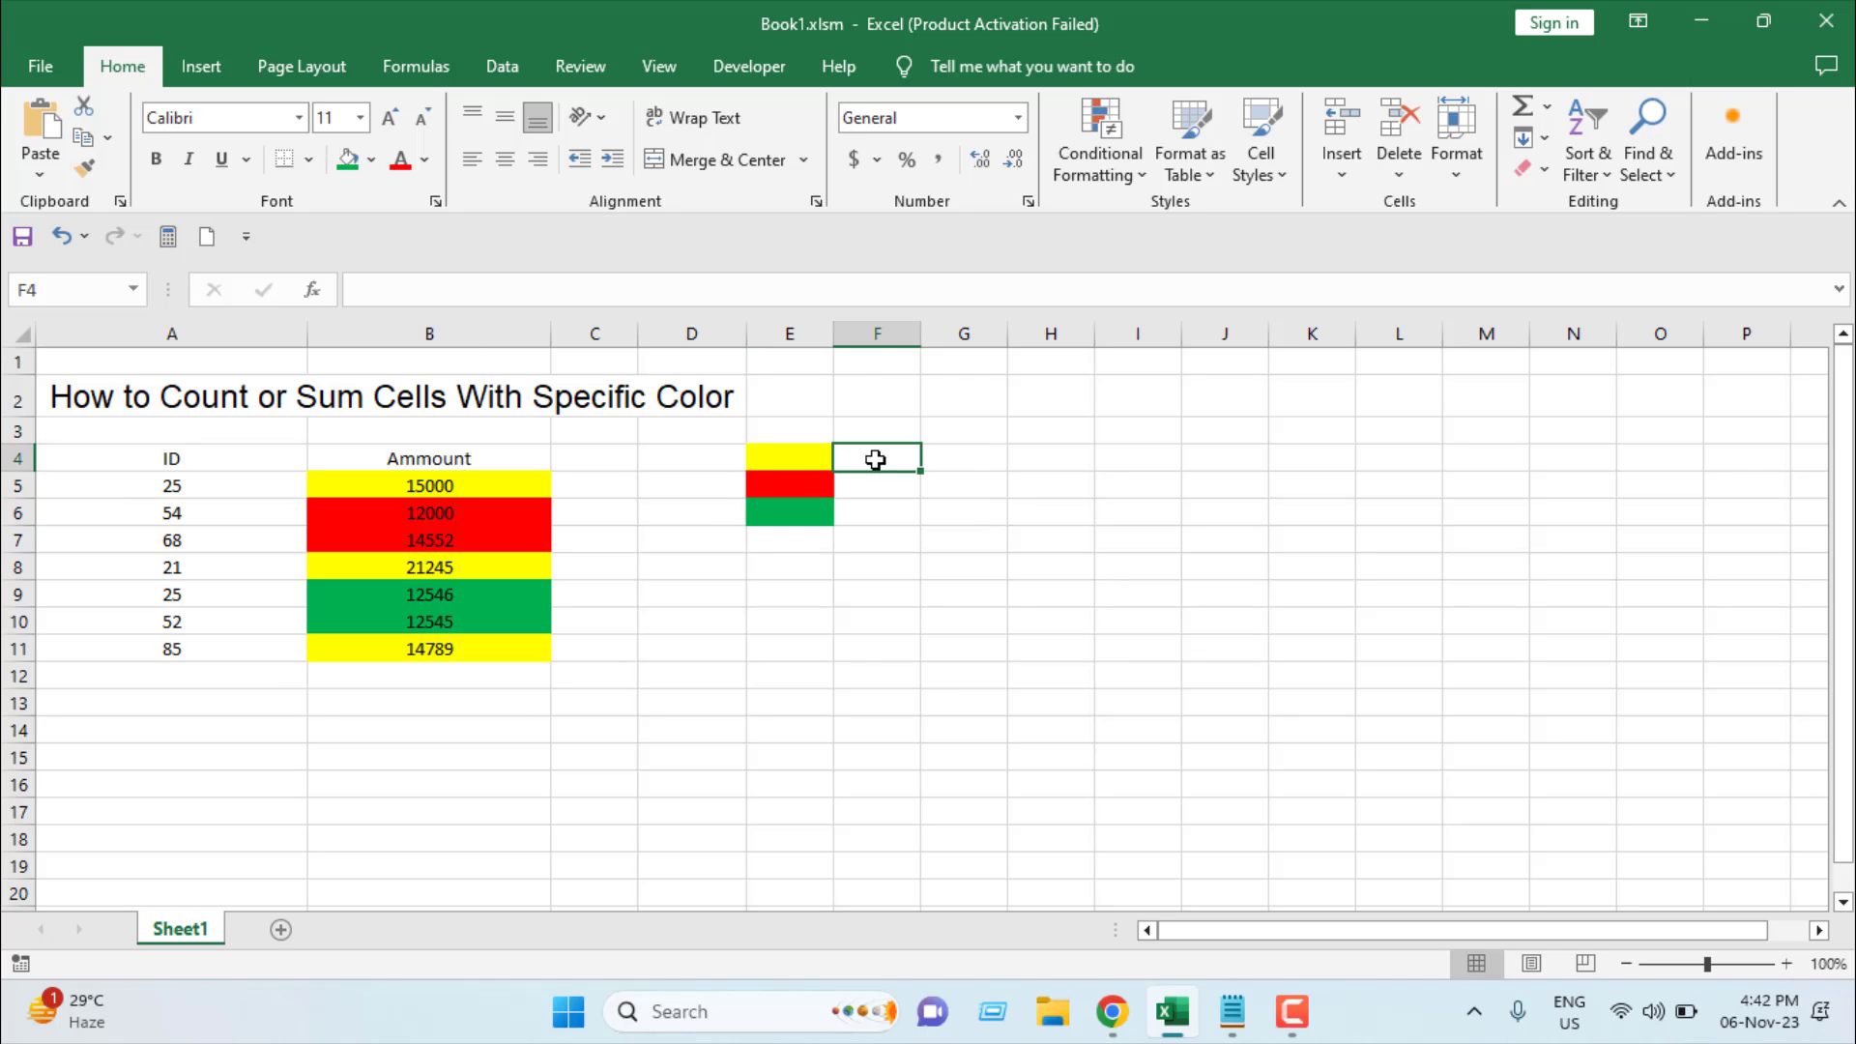
- Enter =CalculateCellColor(E4,$B$4:$B$11,TRUE) in F4 to sum the yellow amounts
type("=ca")
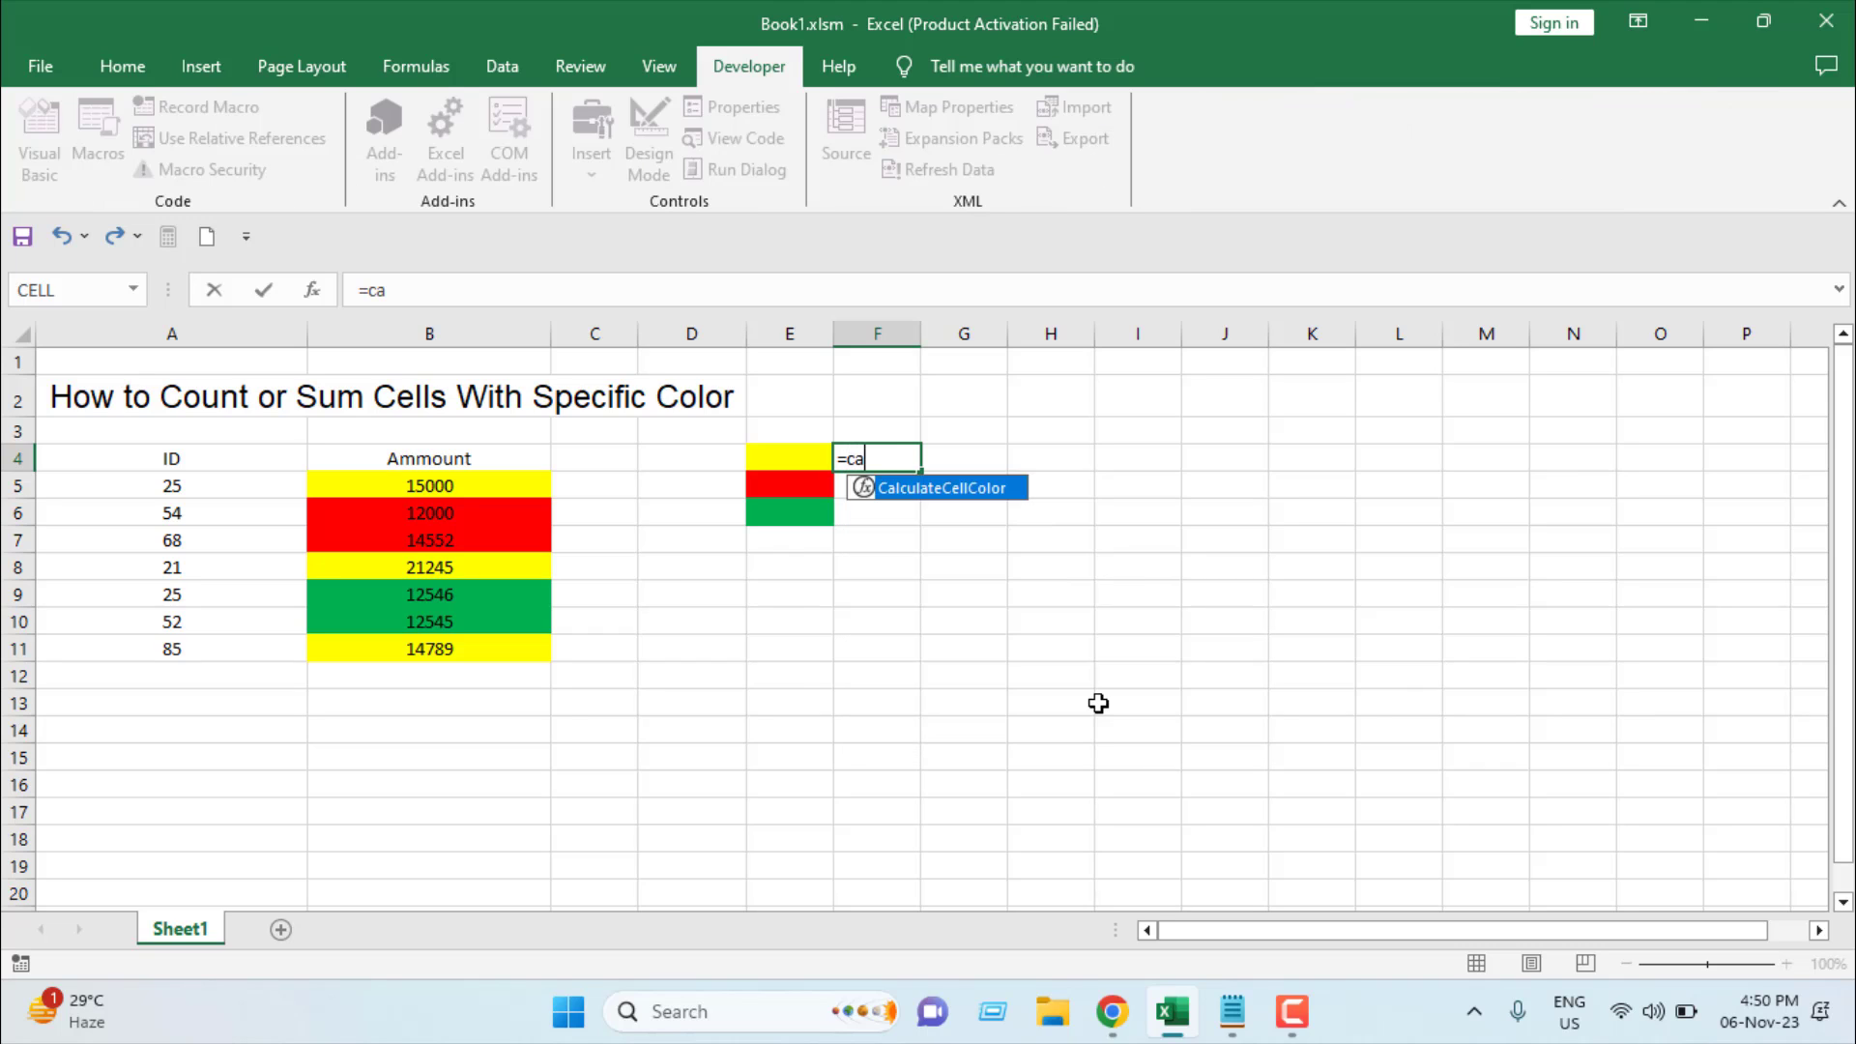
type("l")
double_click(941, 489)
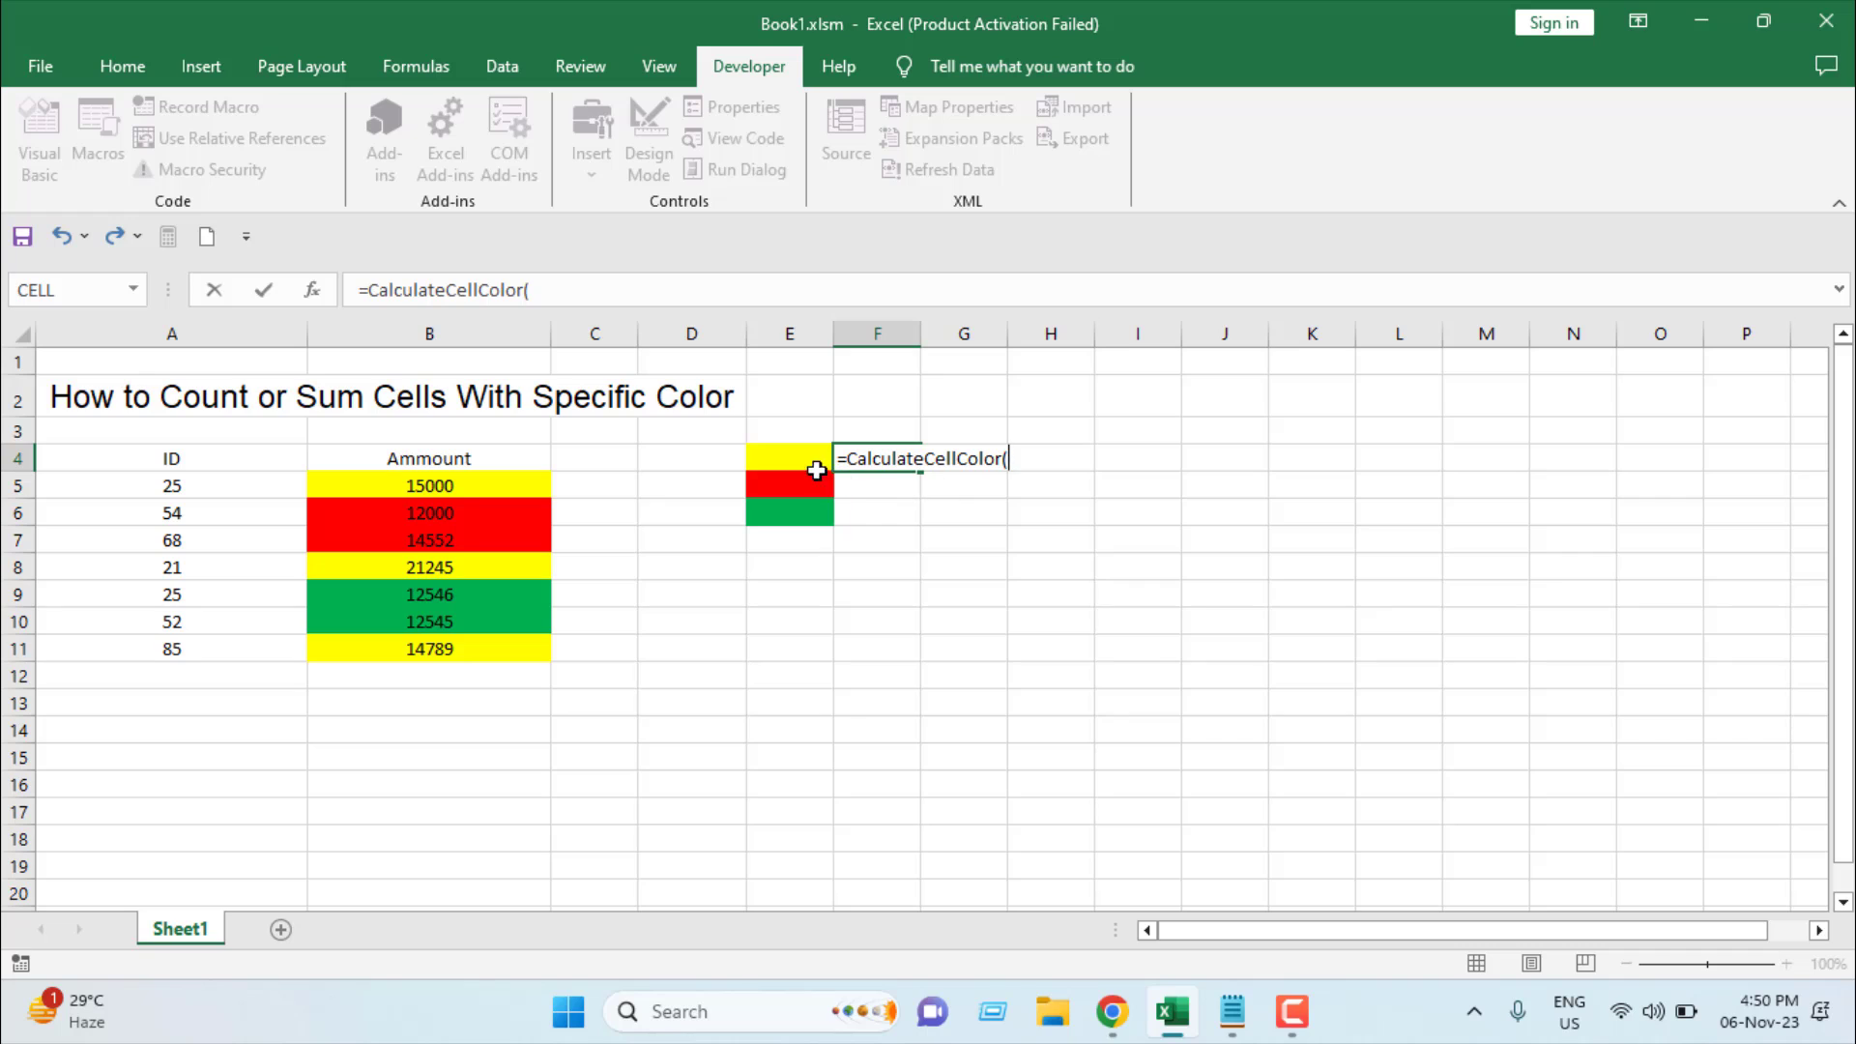
left_click(808, 462)
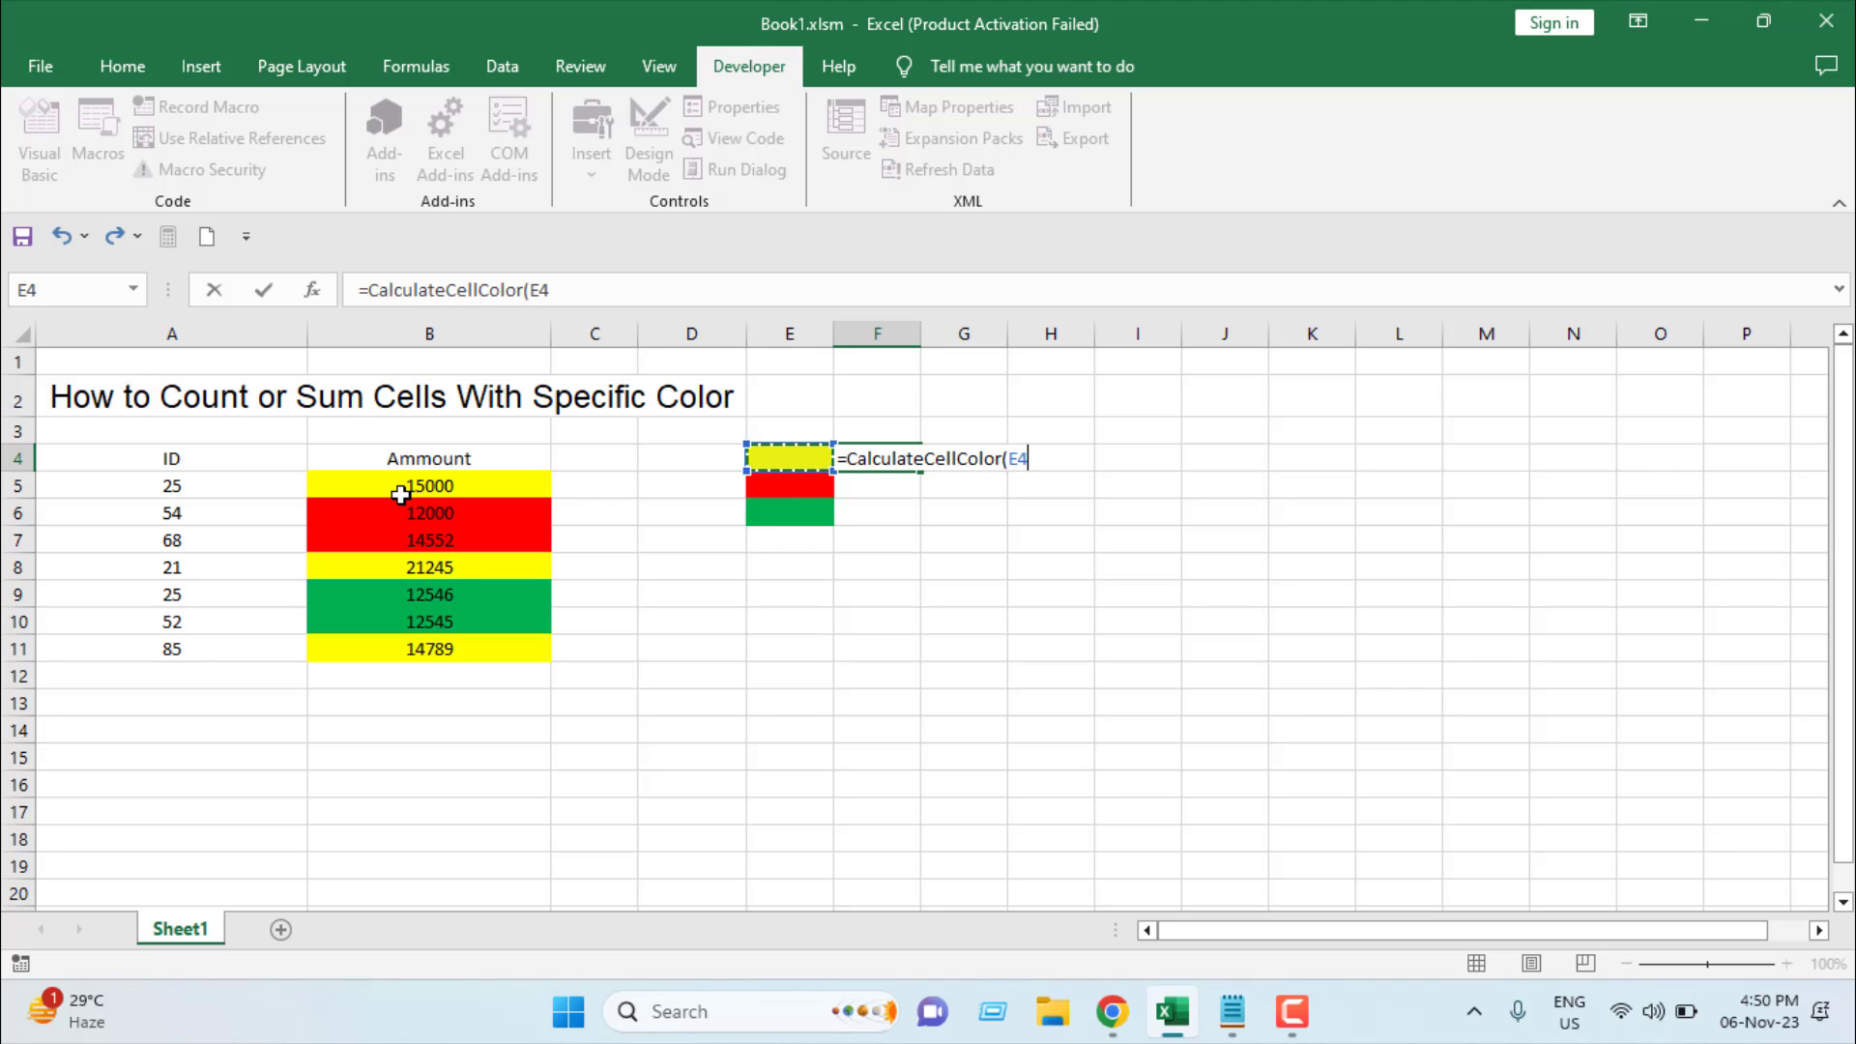
type(",")
left_click_drag(386, 458, 403, 653)
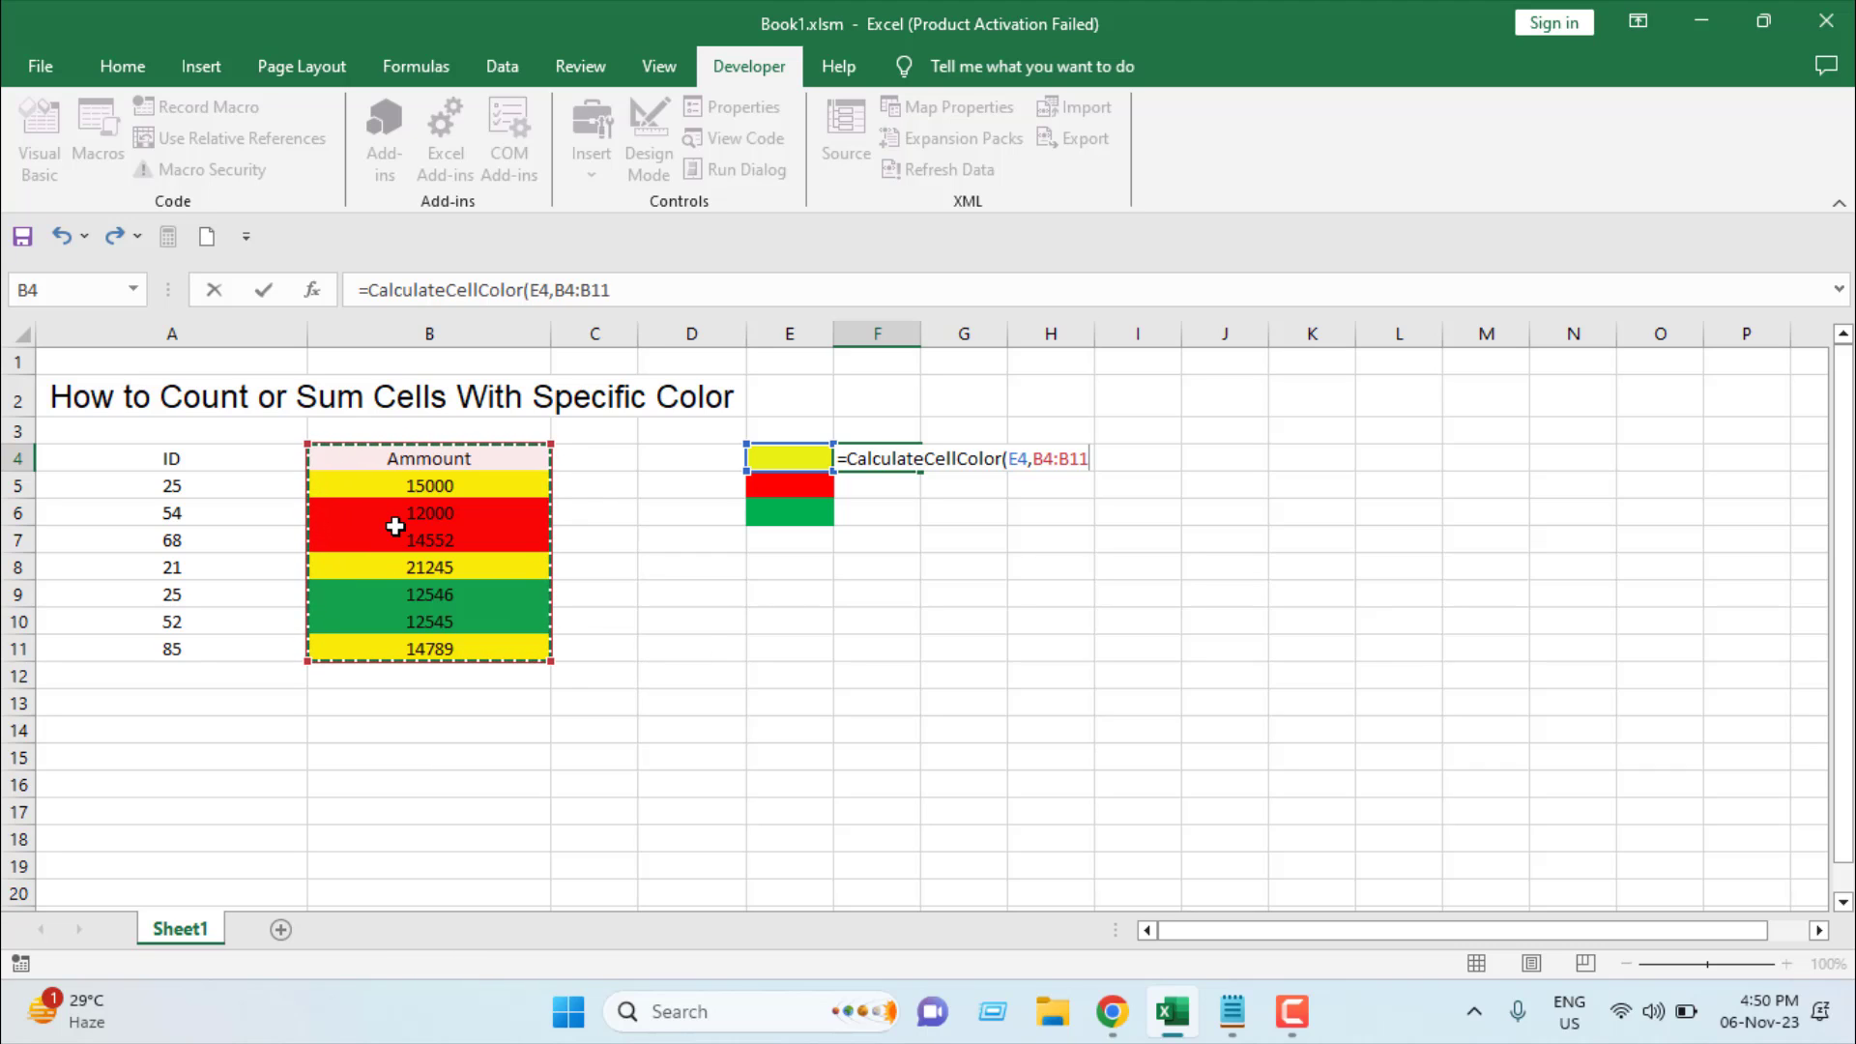
key("F4")
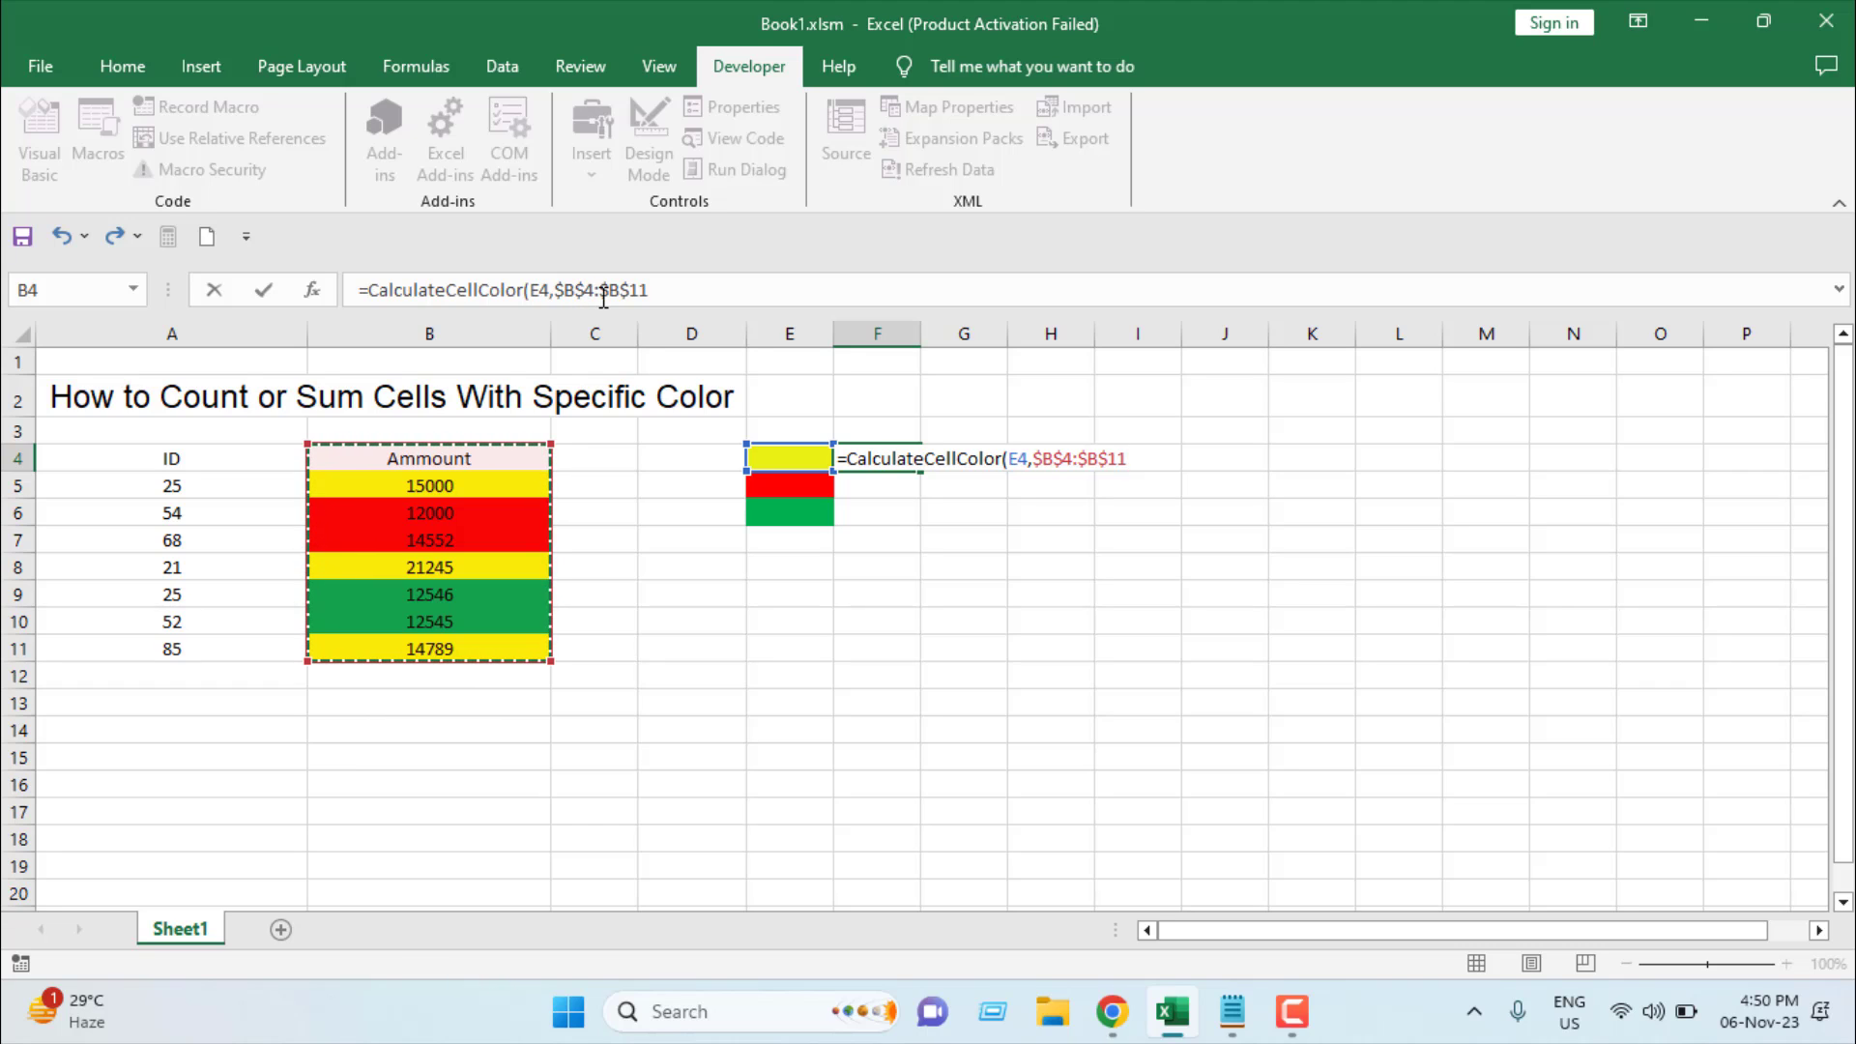
type(",")
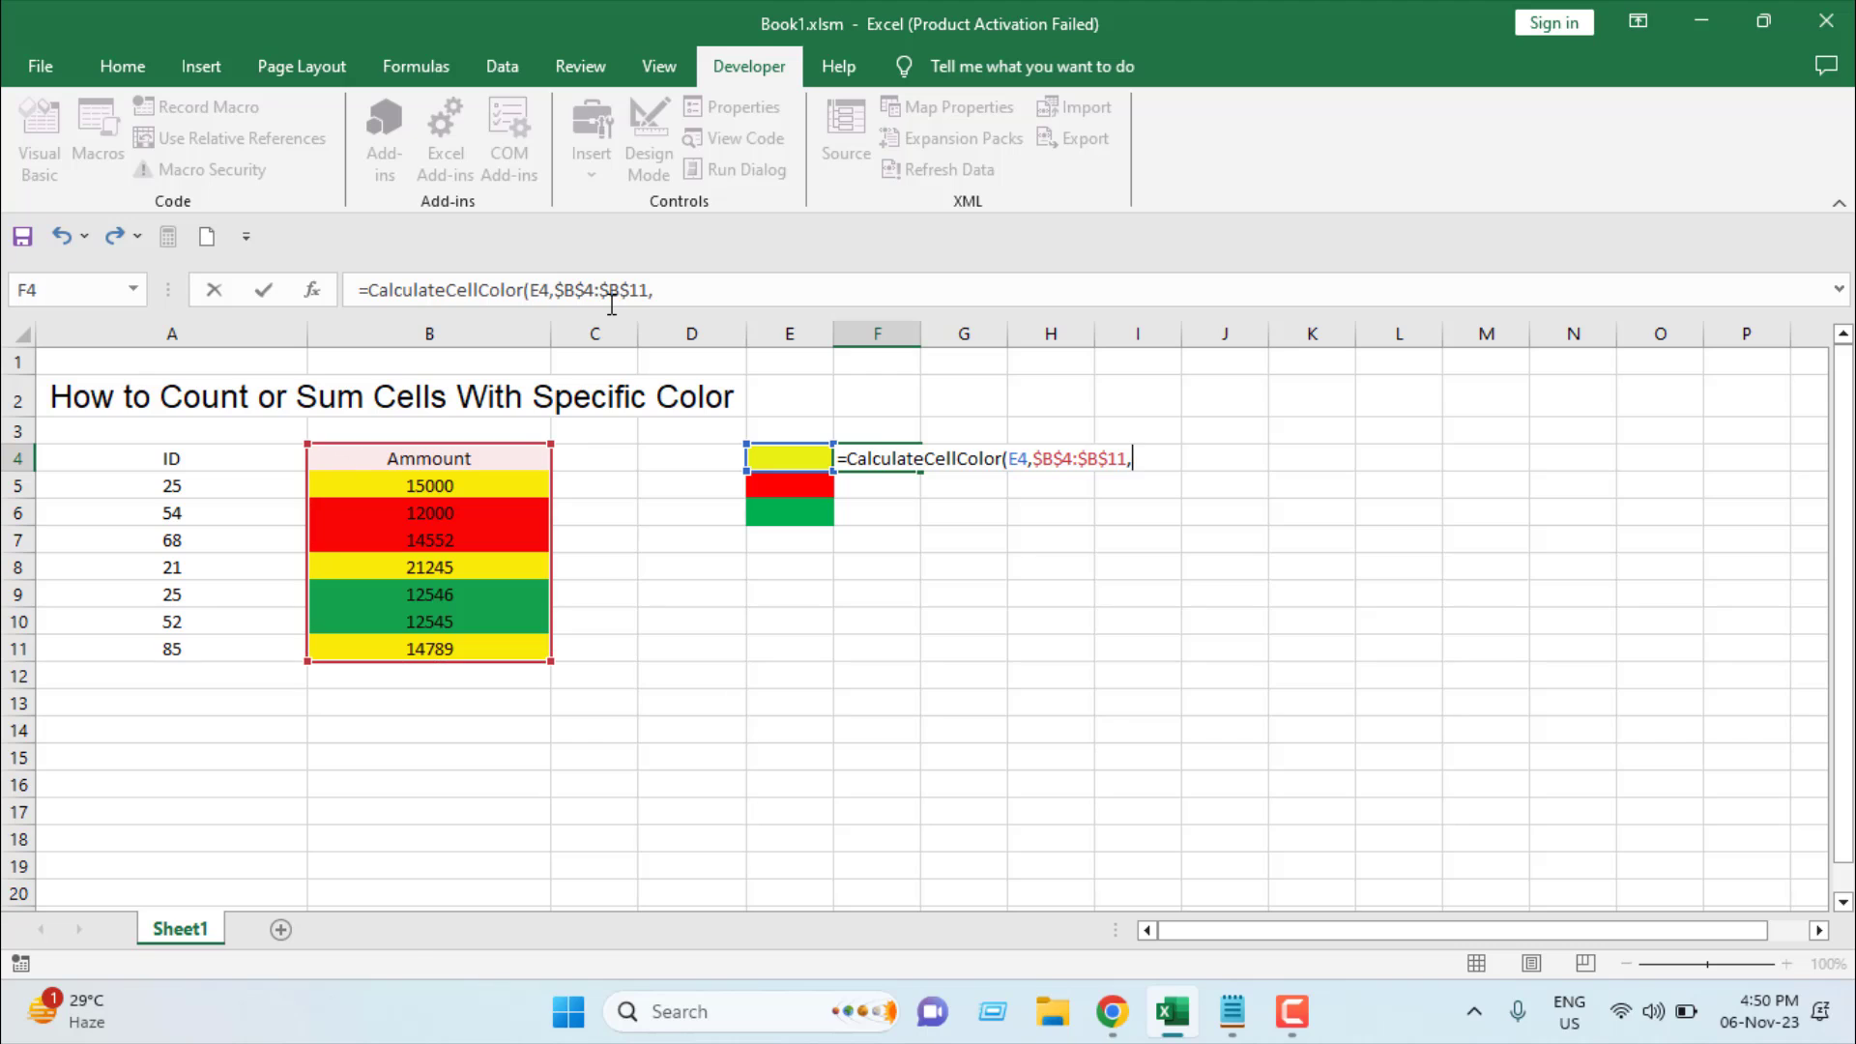
type("True")
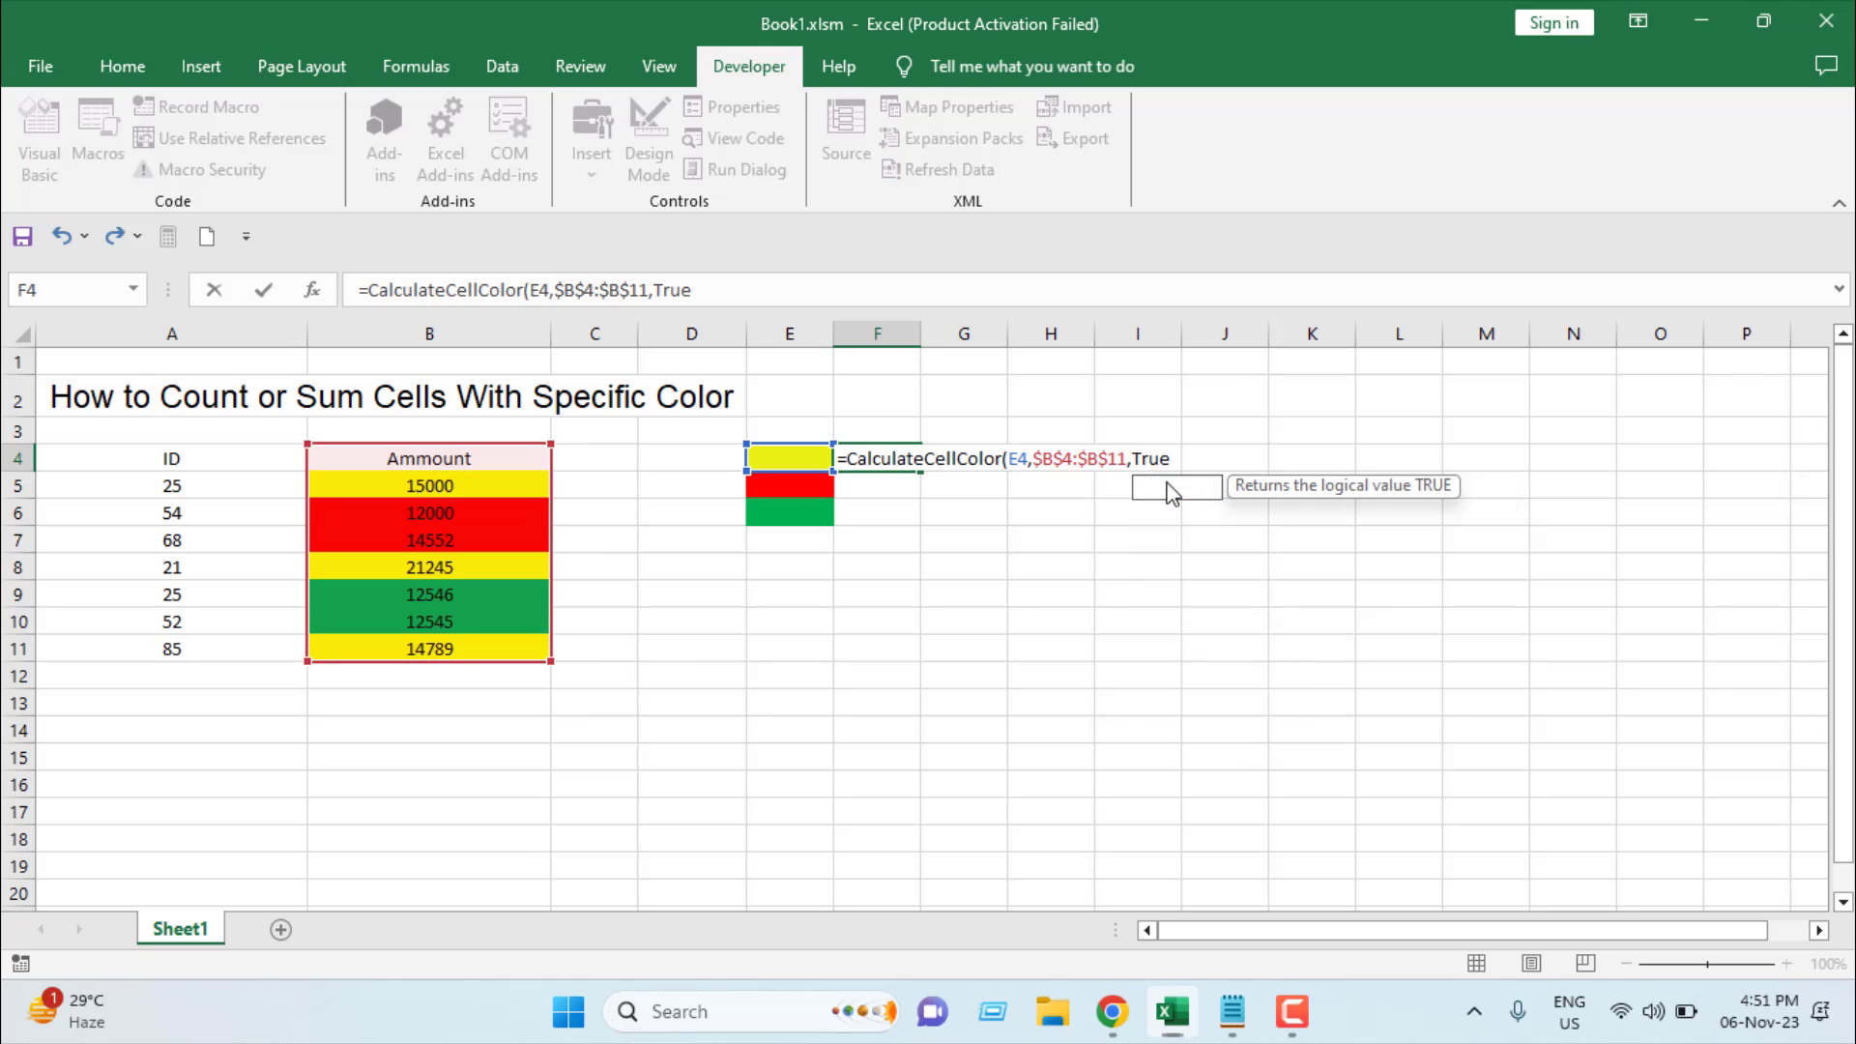
key("Tab")
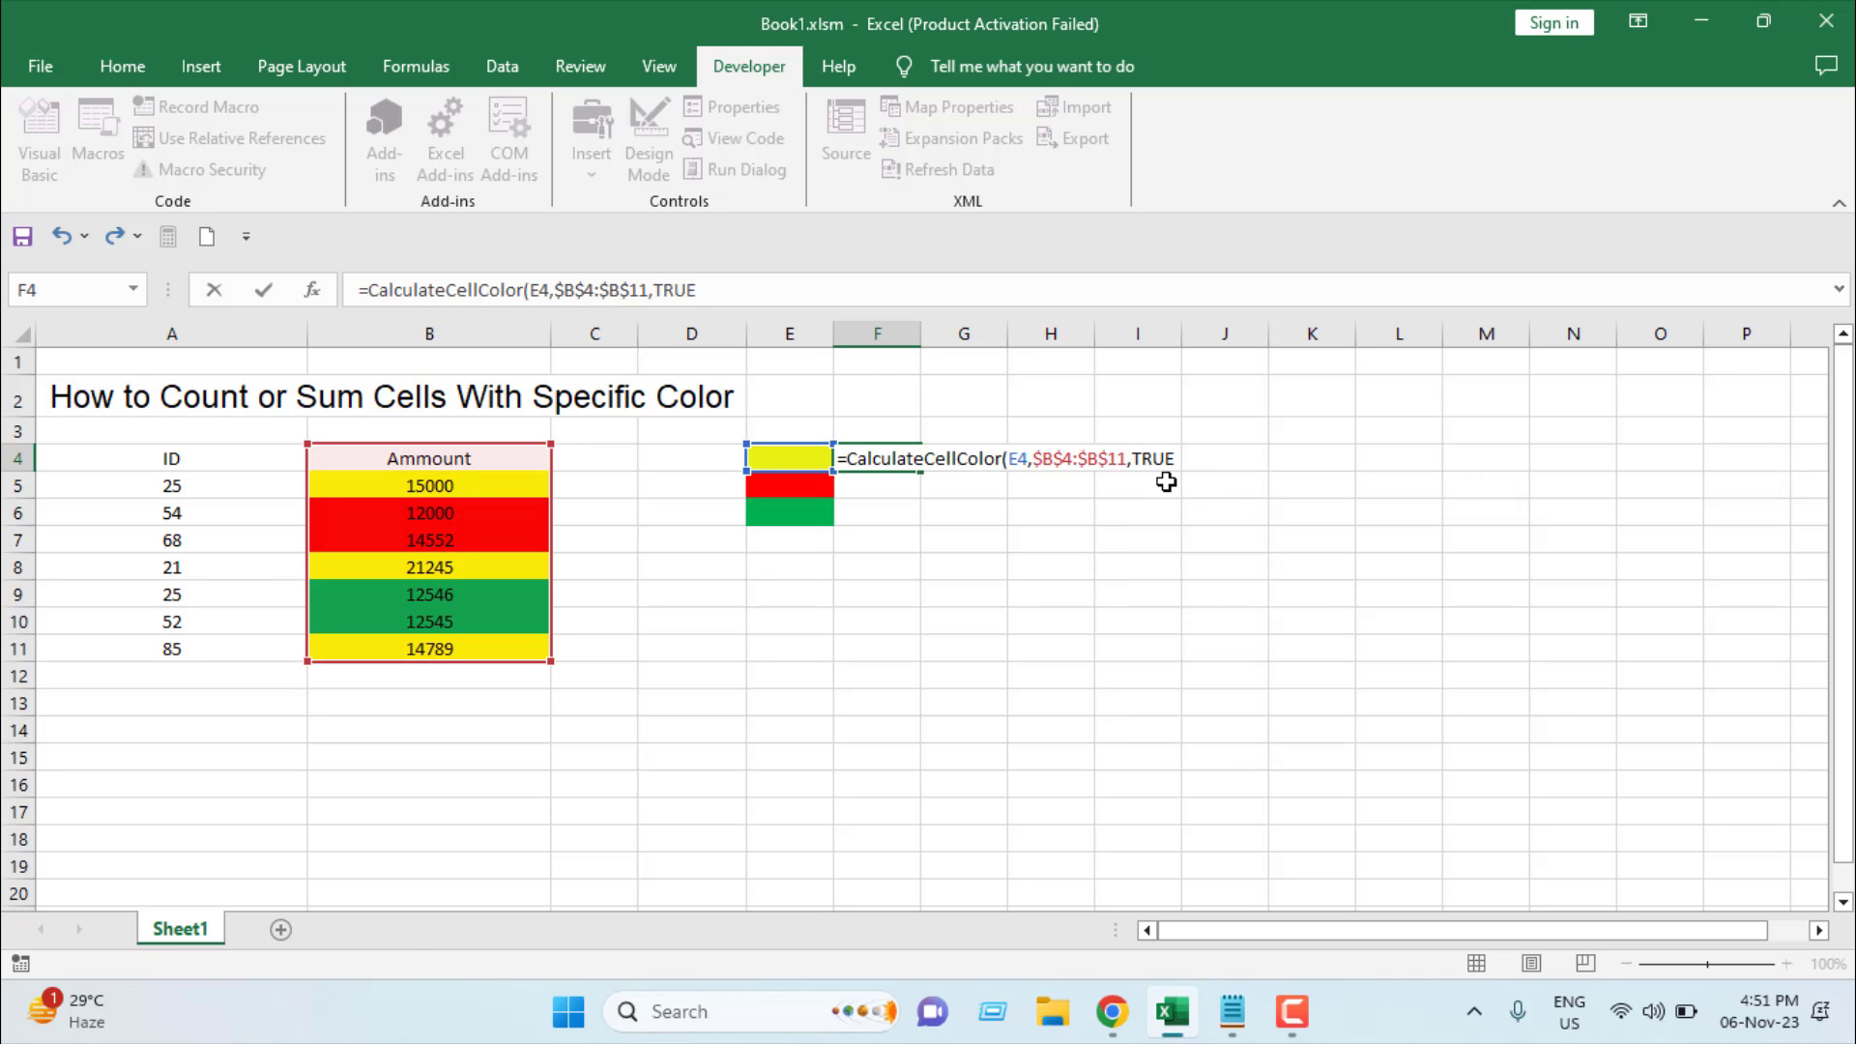
type(")")
key("Return")
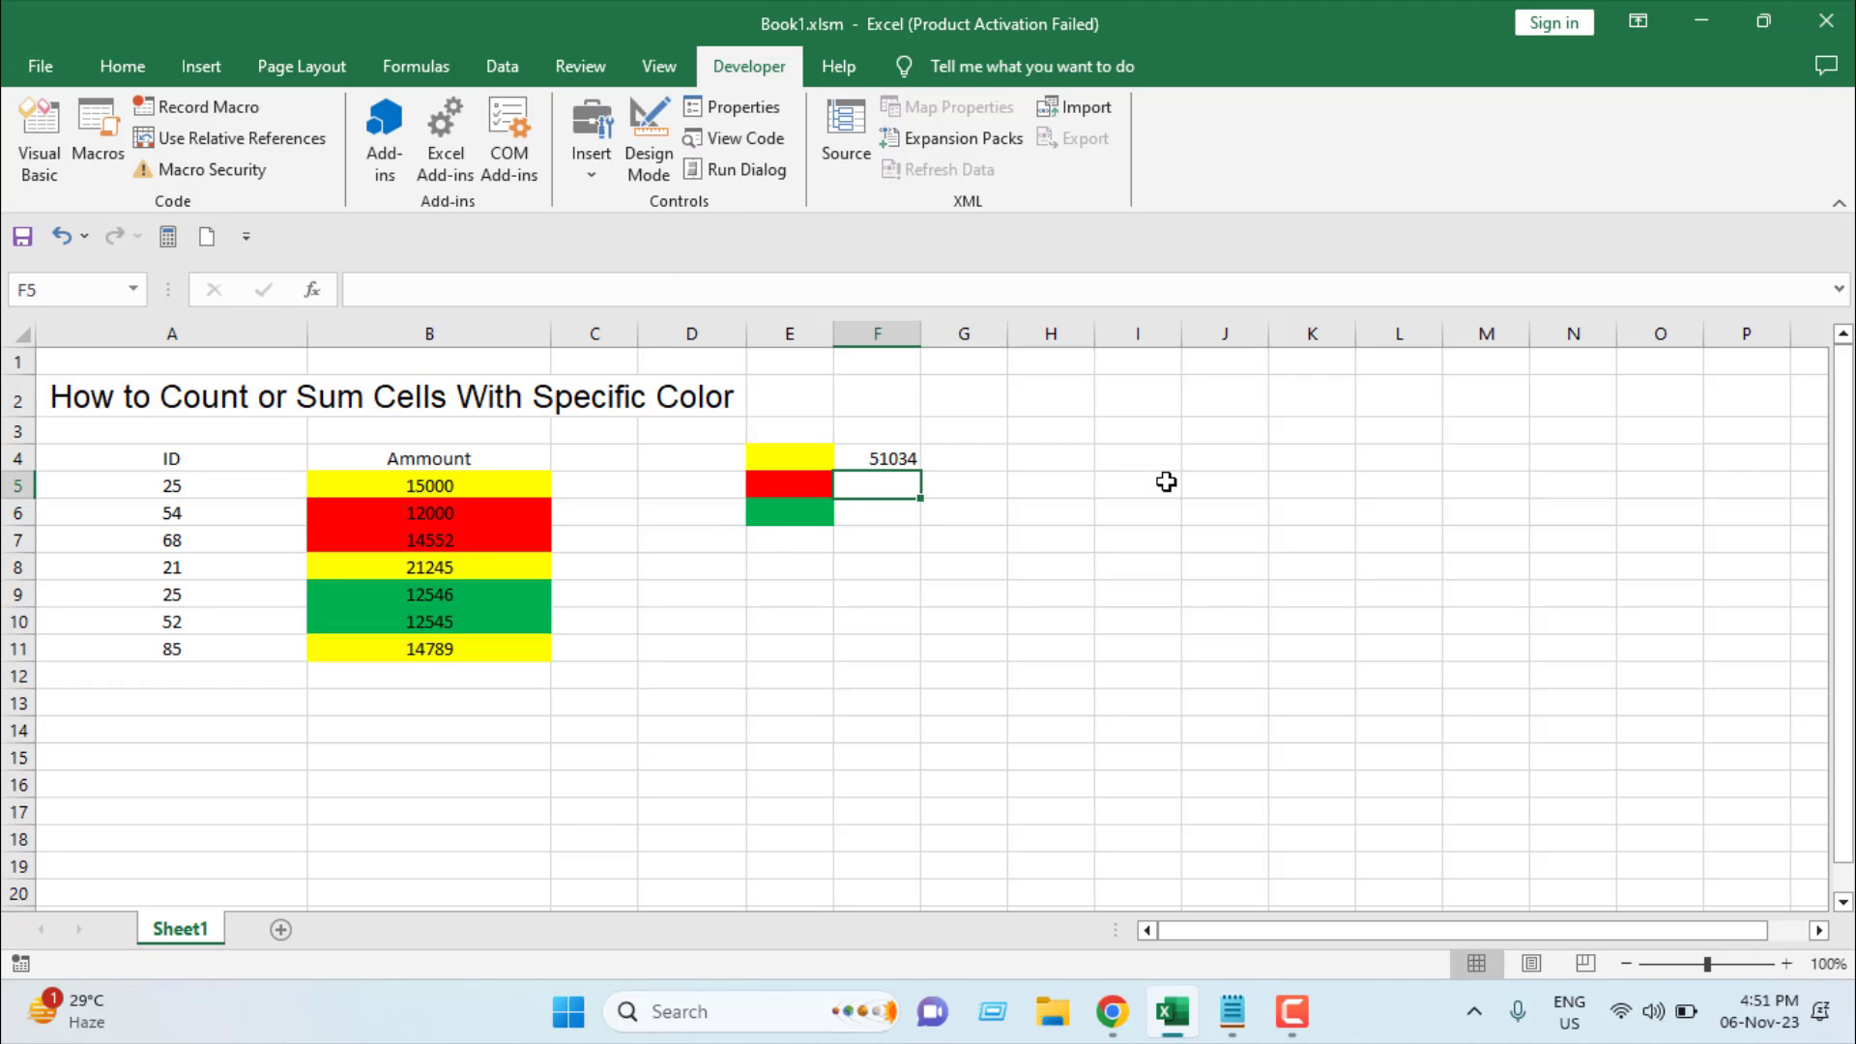
- Verify F4's 51034 against the status bar sum of B5, B8 and B11
left_click(897, 458)
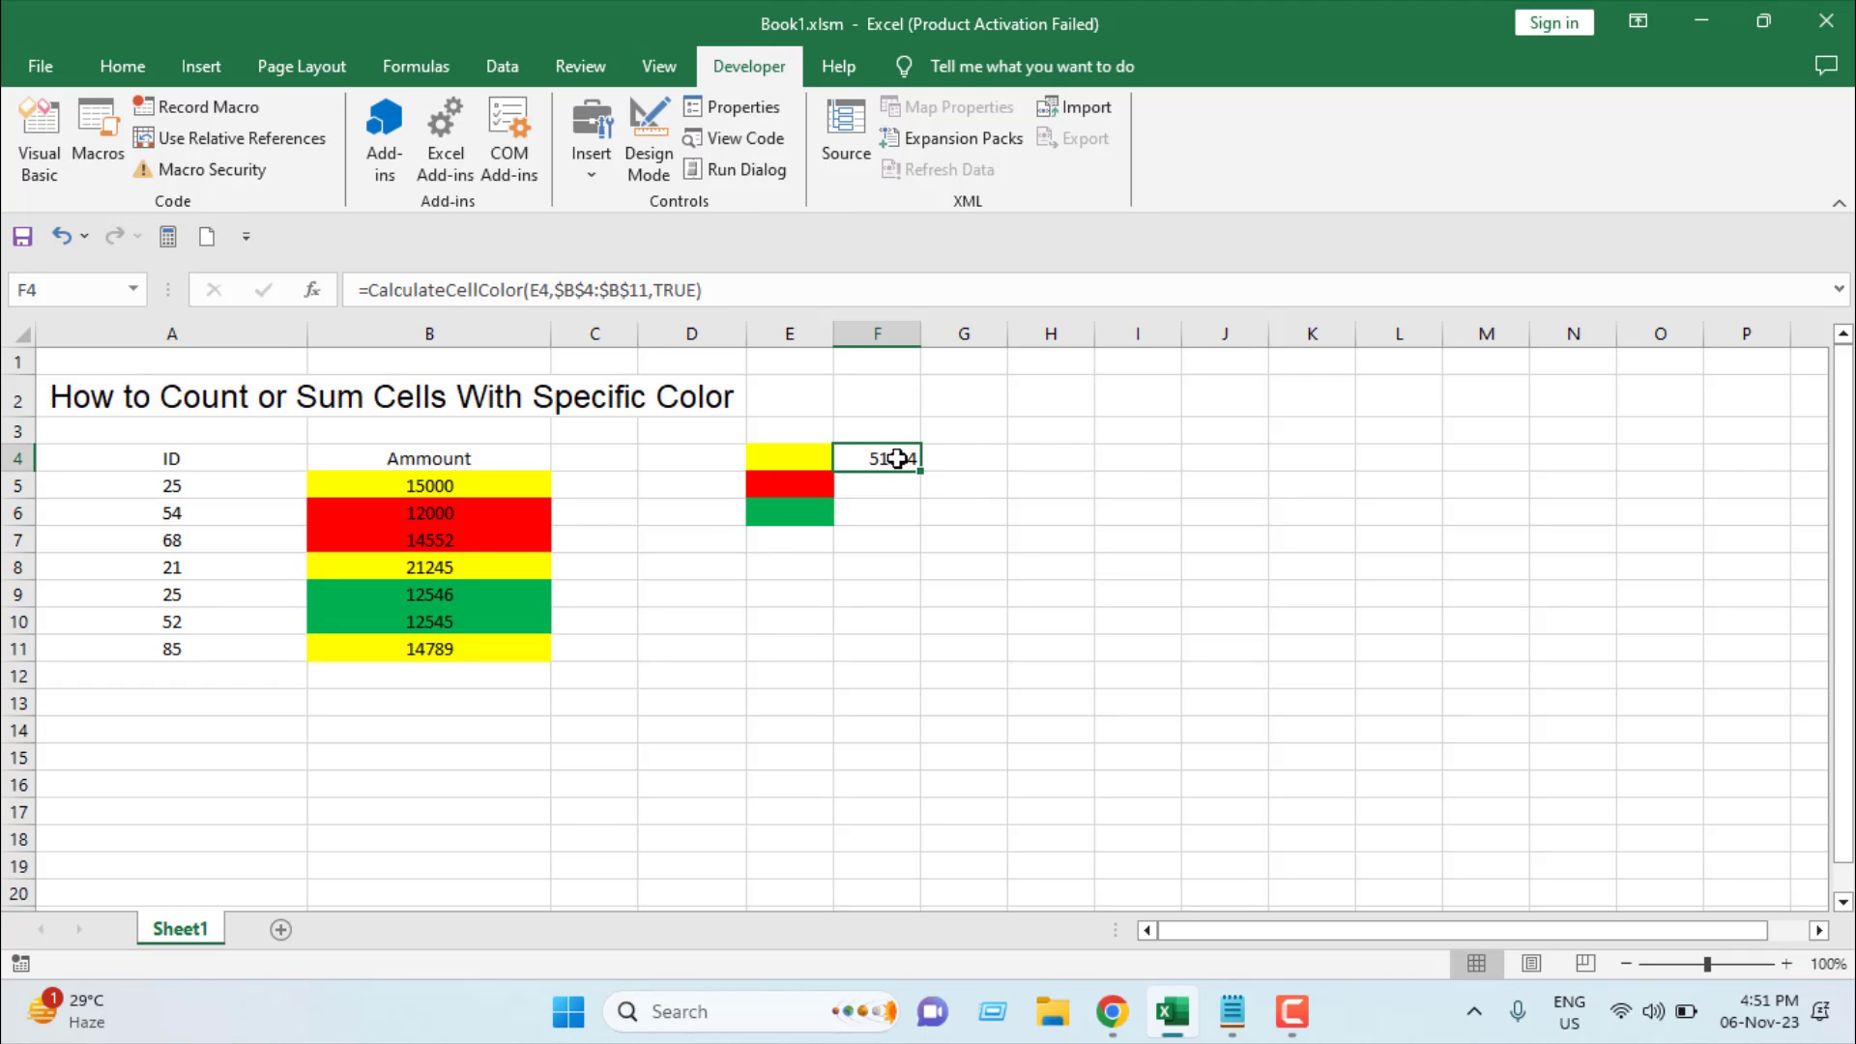
left_click(524, 484)
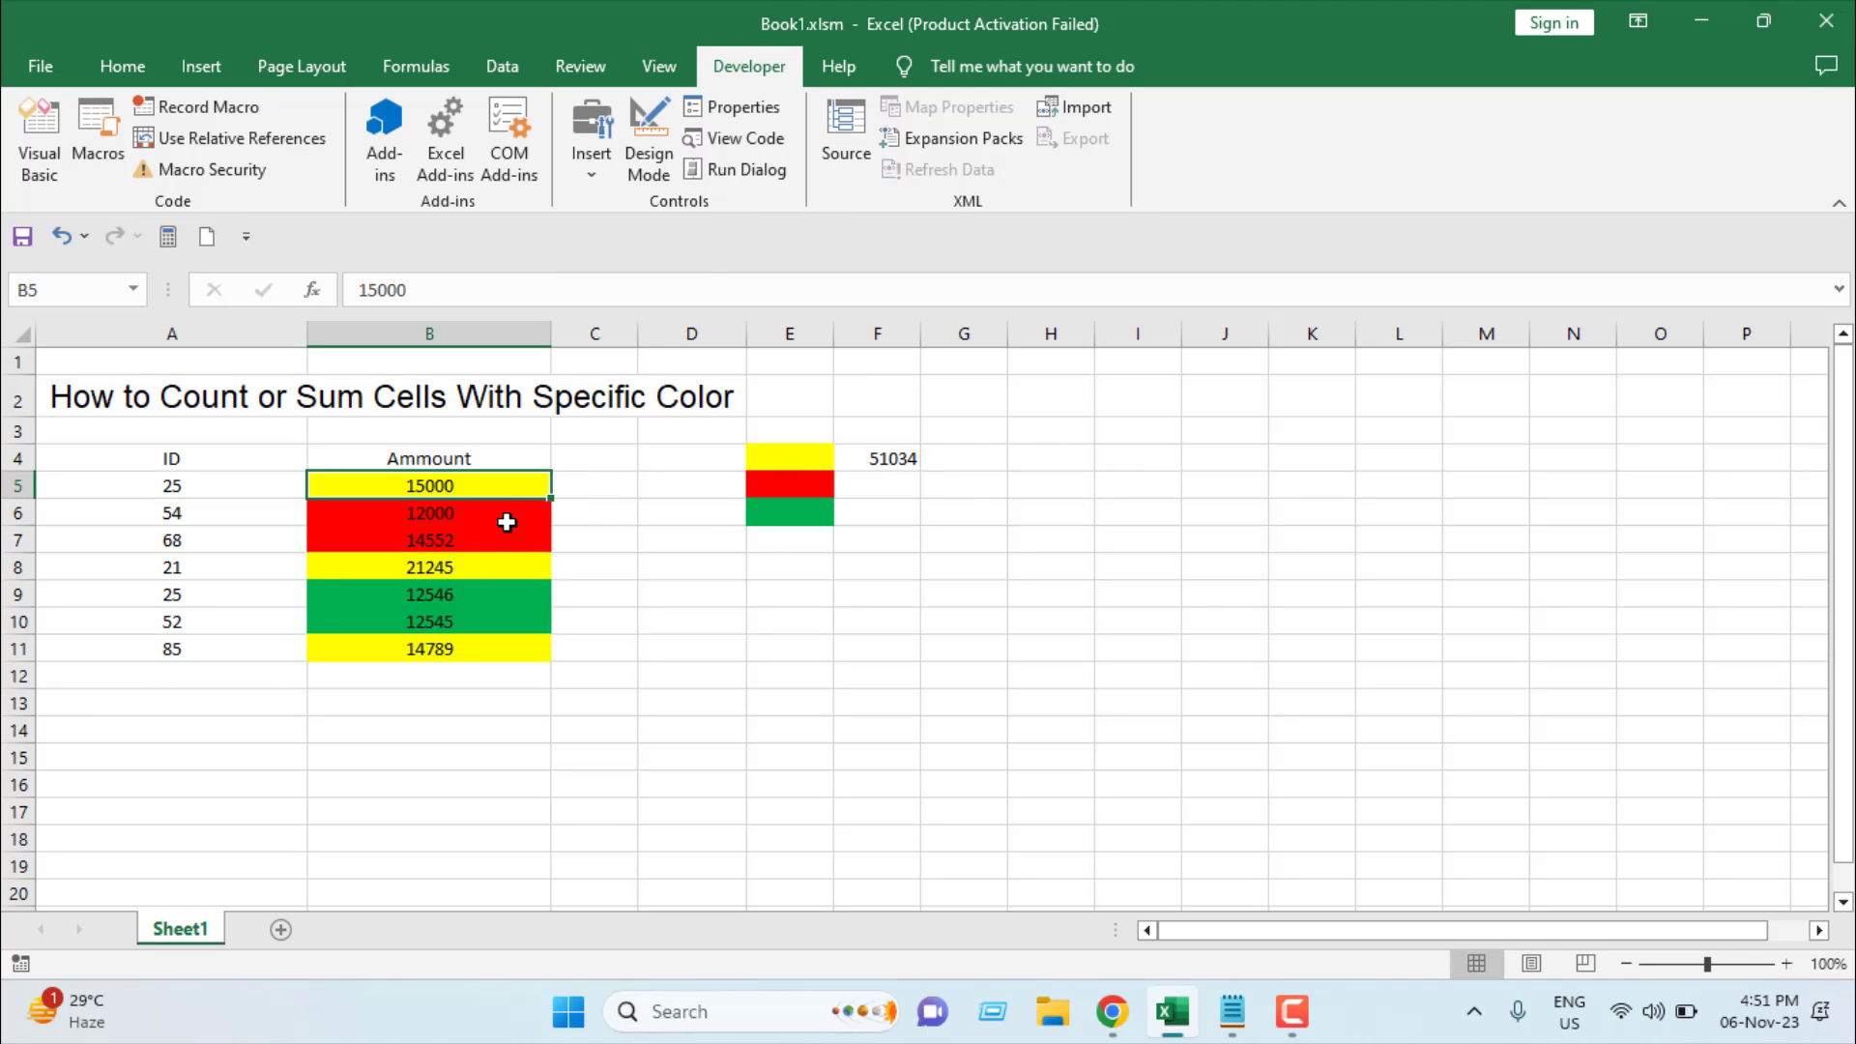
left_click(487, 569, "ctrl")
left_click(471, 649, "ctrl")
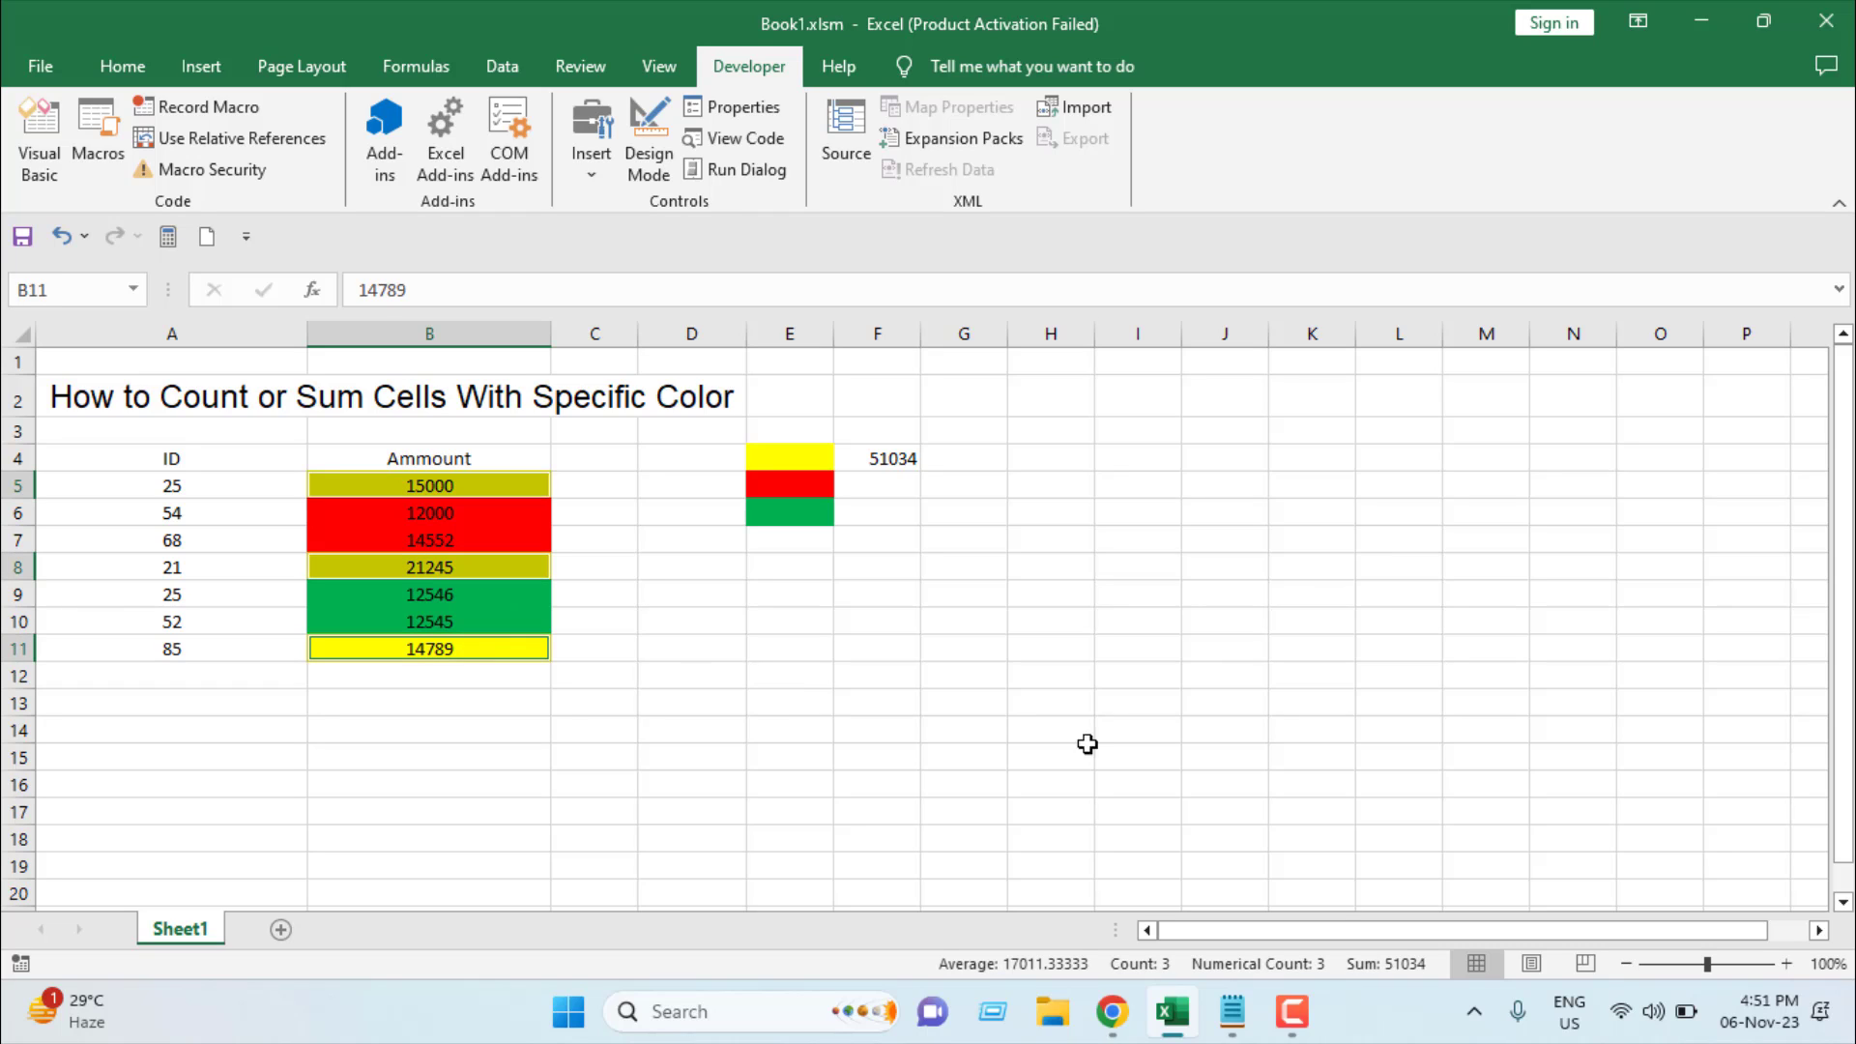
left_click(1389, 979)
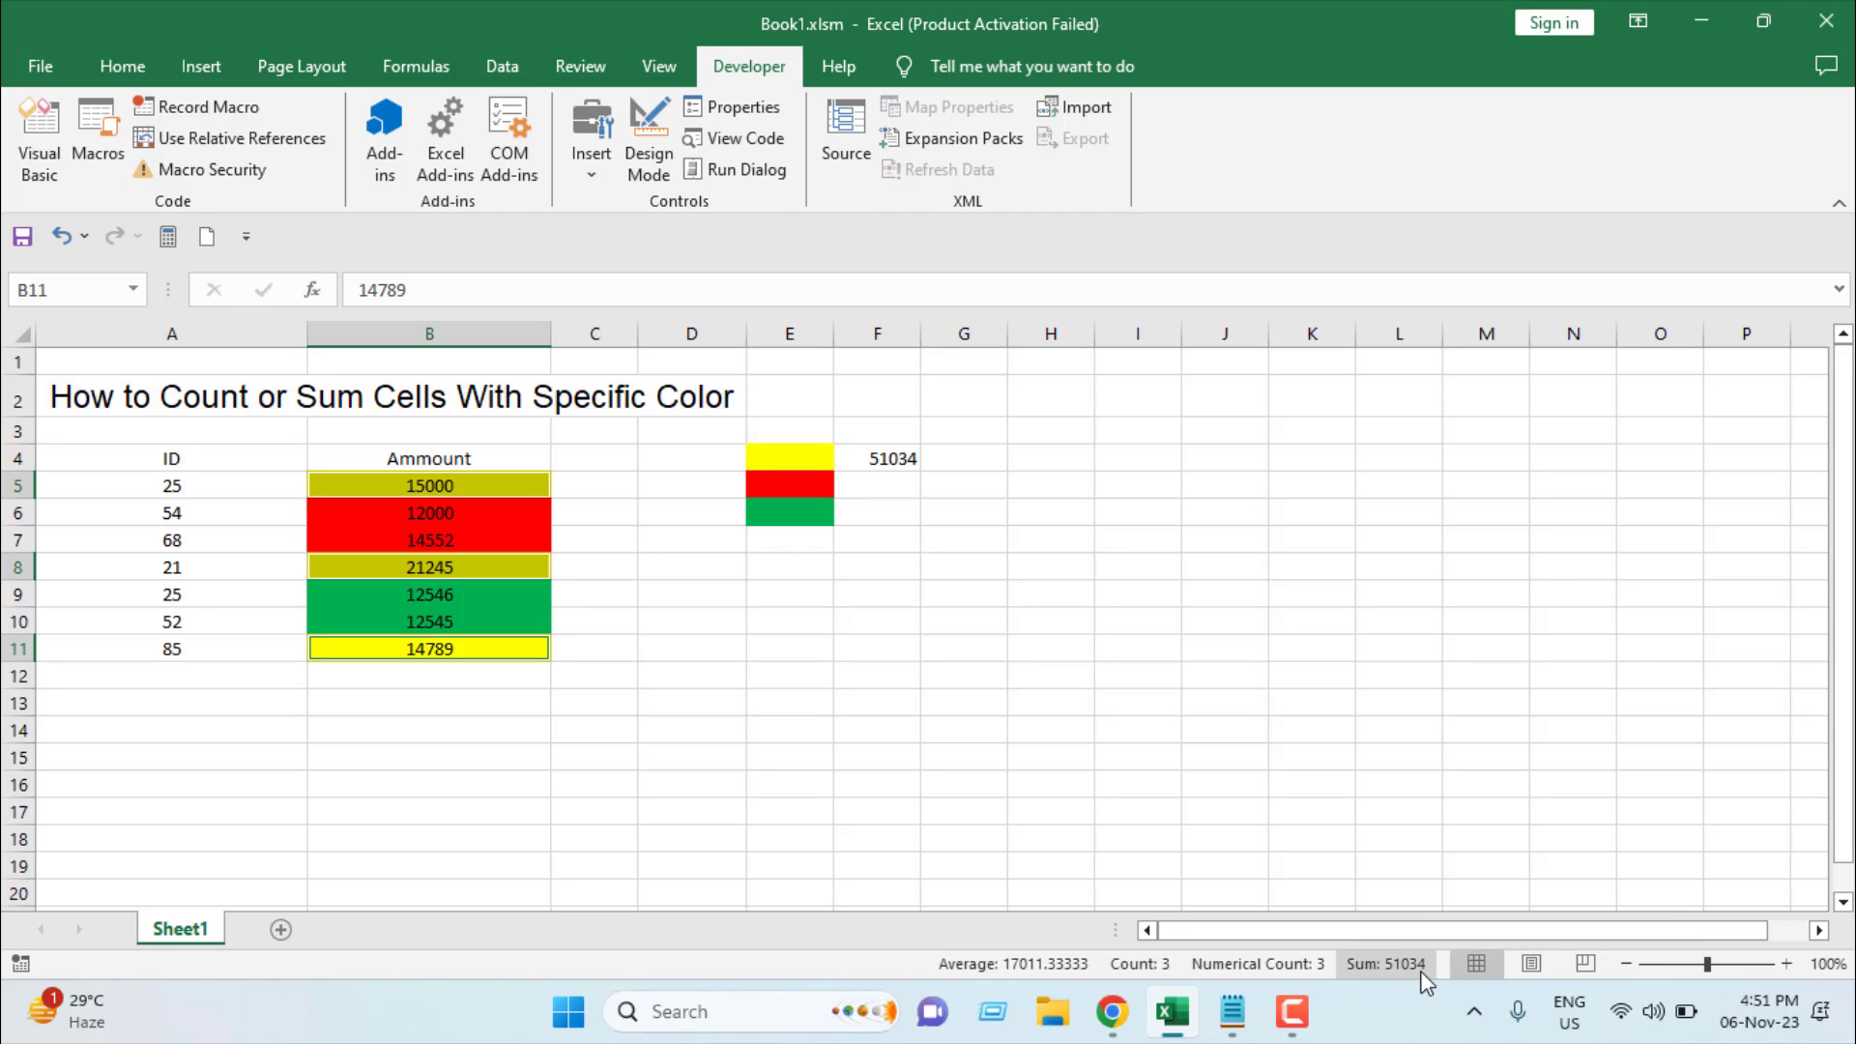
left_click(880, 462)
left_click(883, 480)
key("Up")
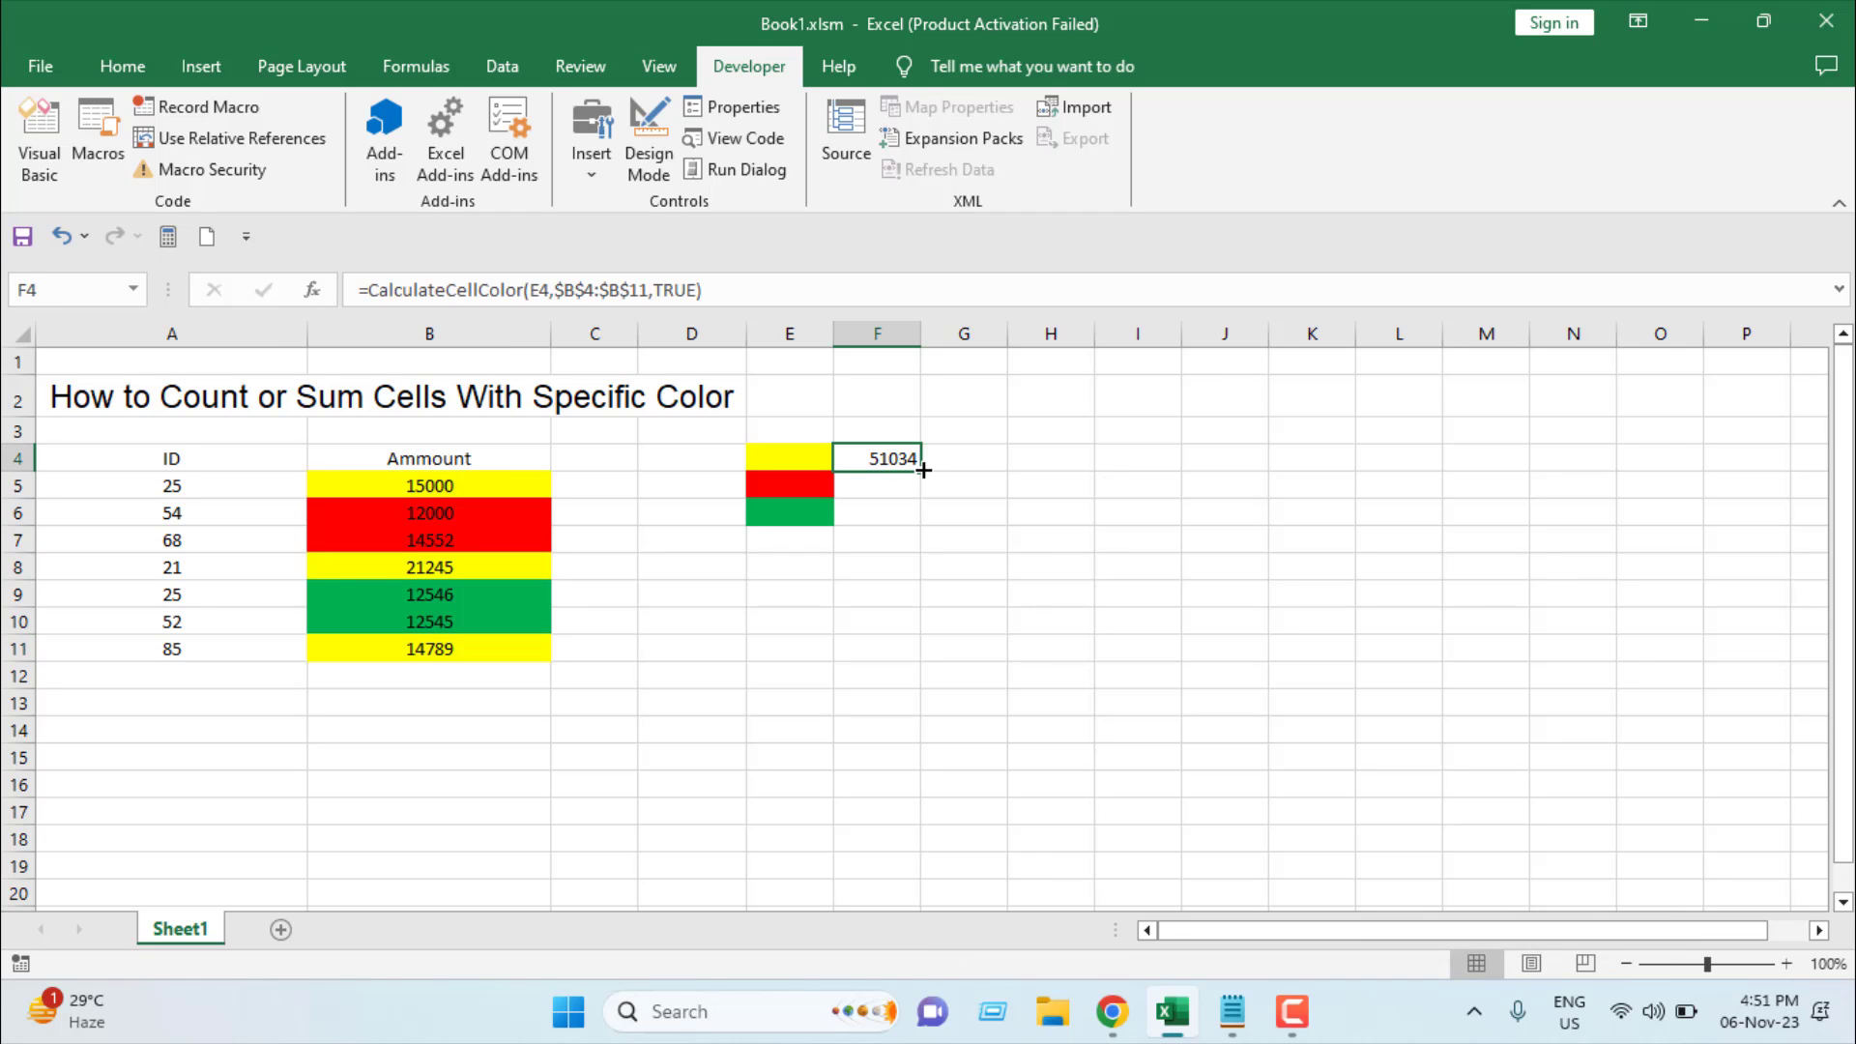
- Copy F4's formula down to F6, giving red total 26552 and green total 25091
left_click_drag(919, 473, 903, 538)
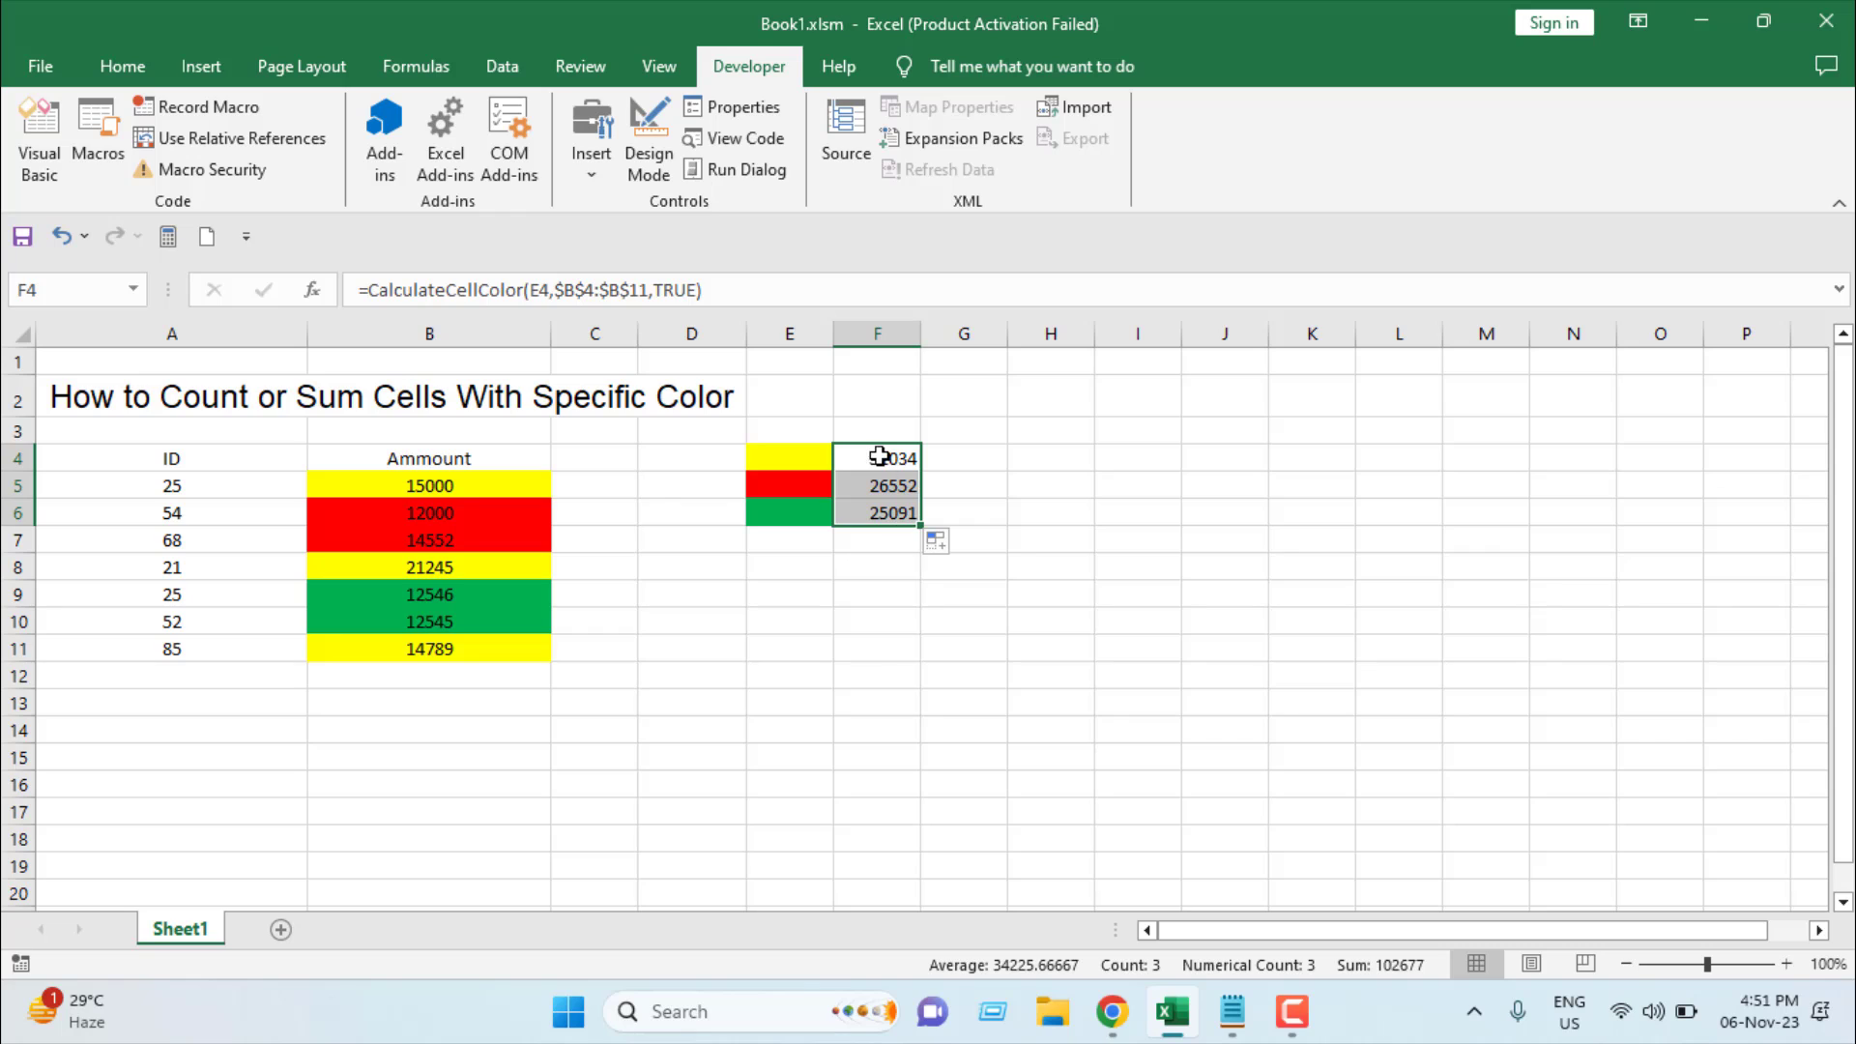
left_click(798, 454)
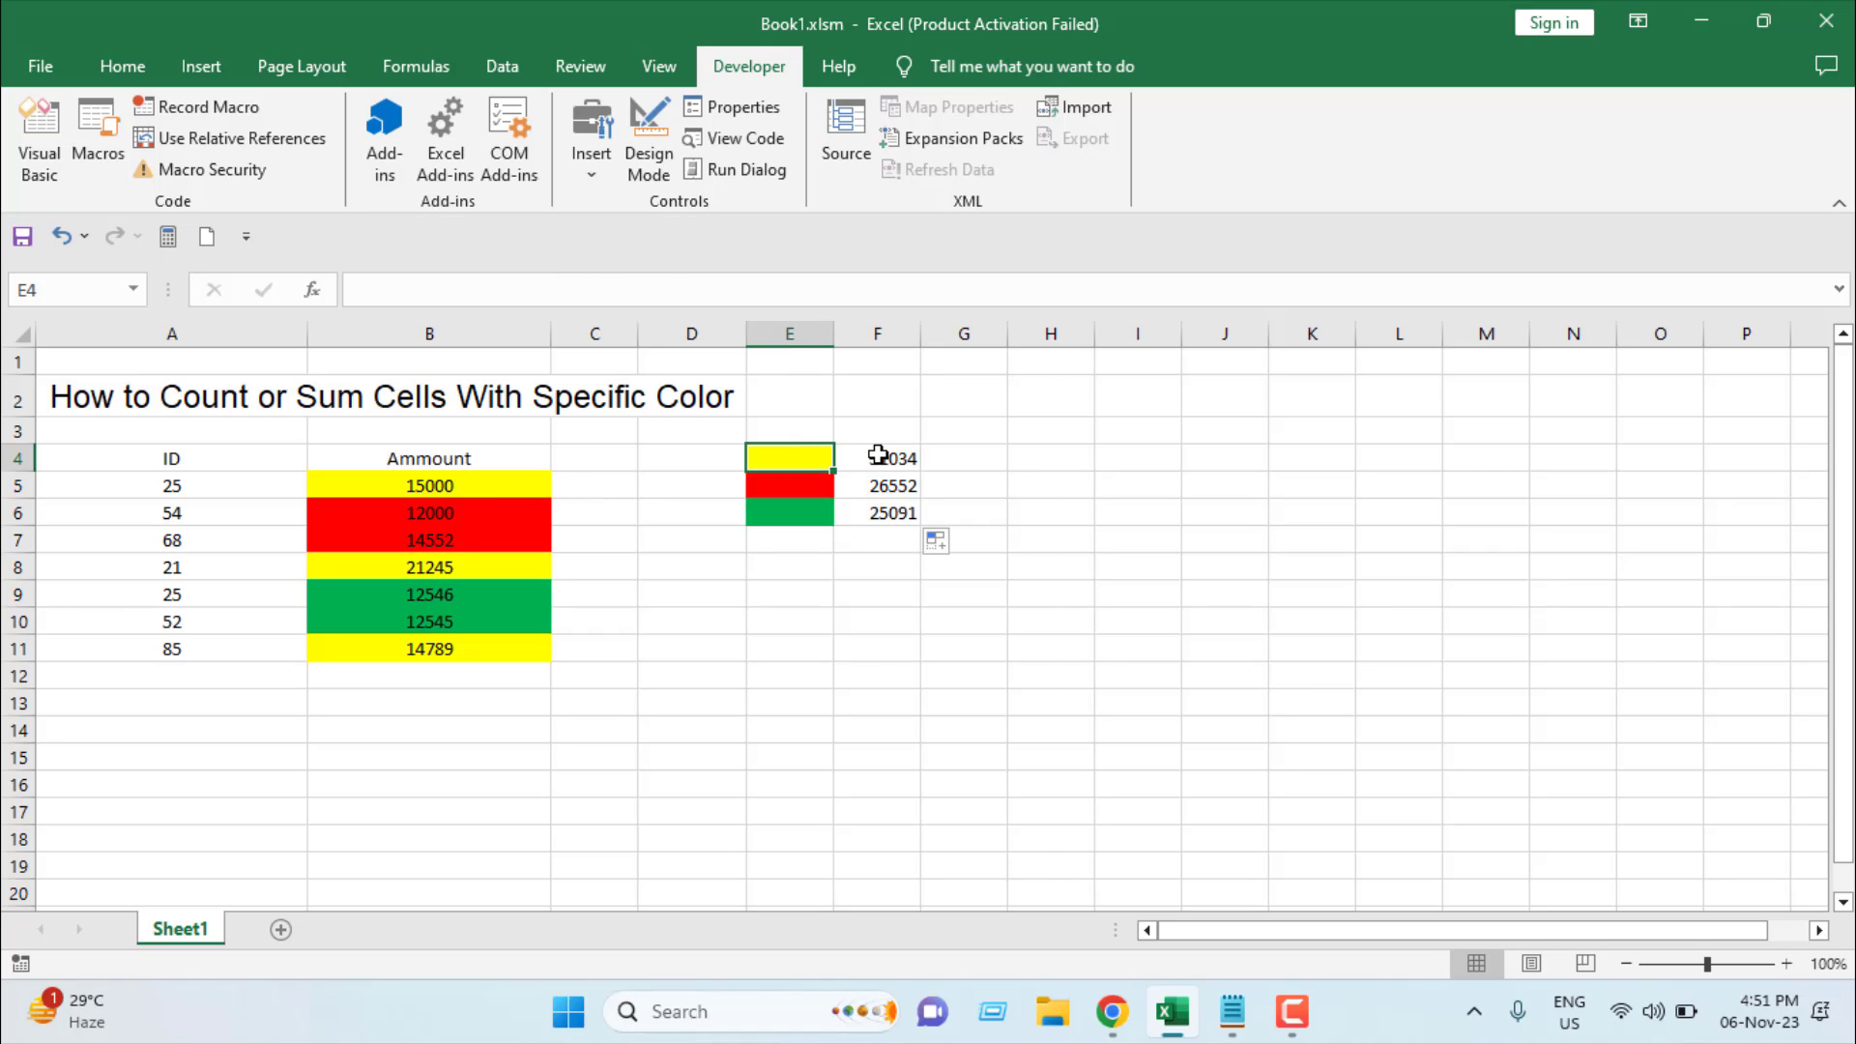
left_click(861, 455)
left_click(805, 485)
left_click(860, 485)
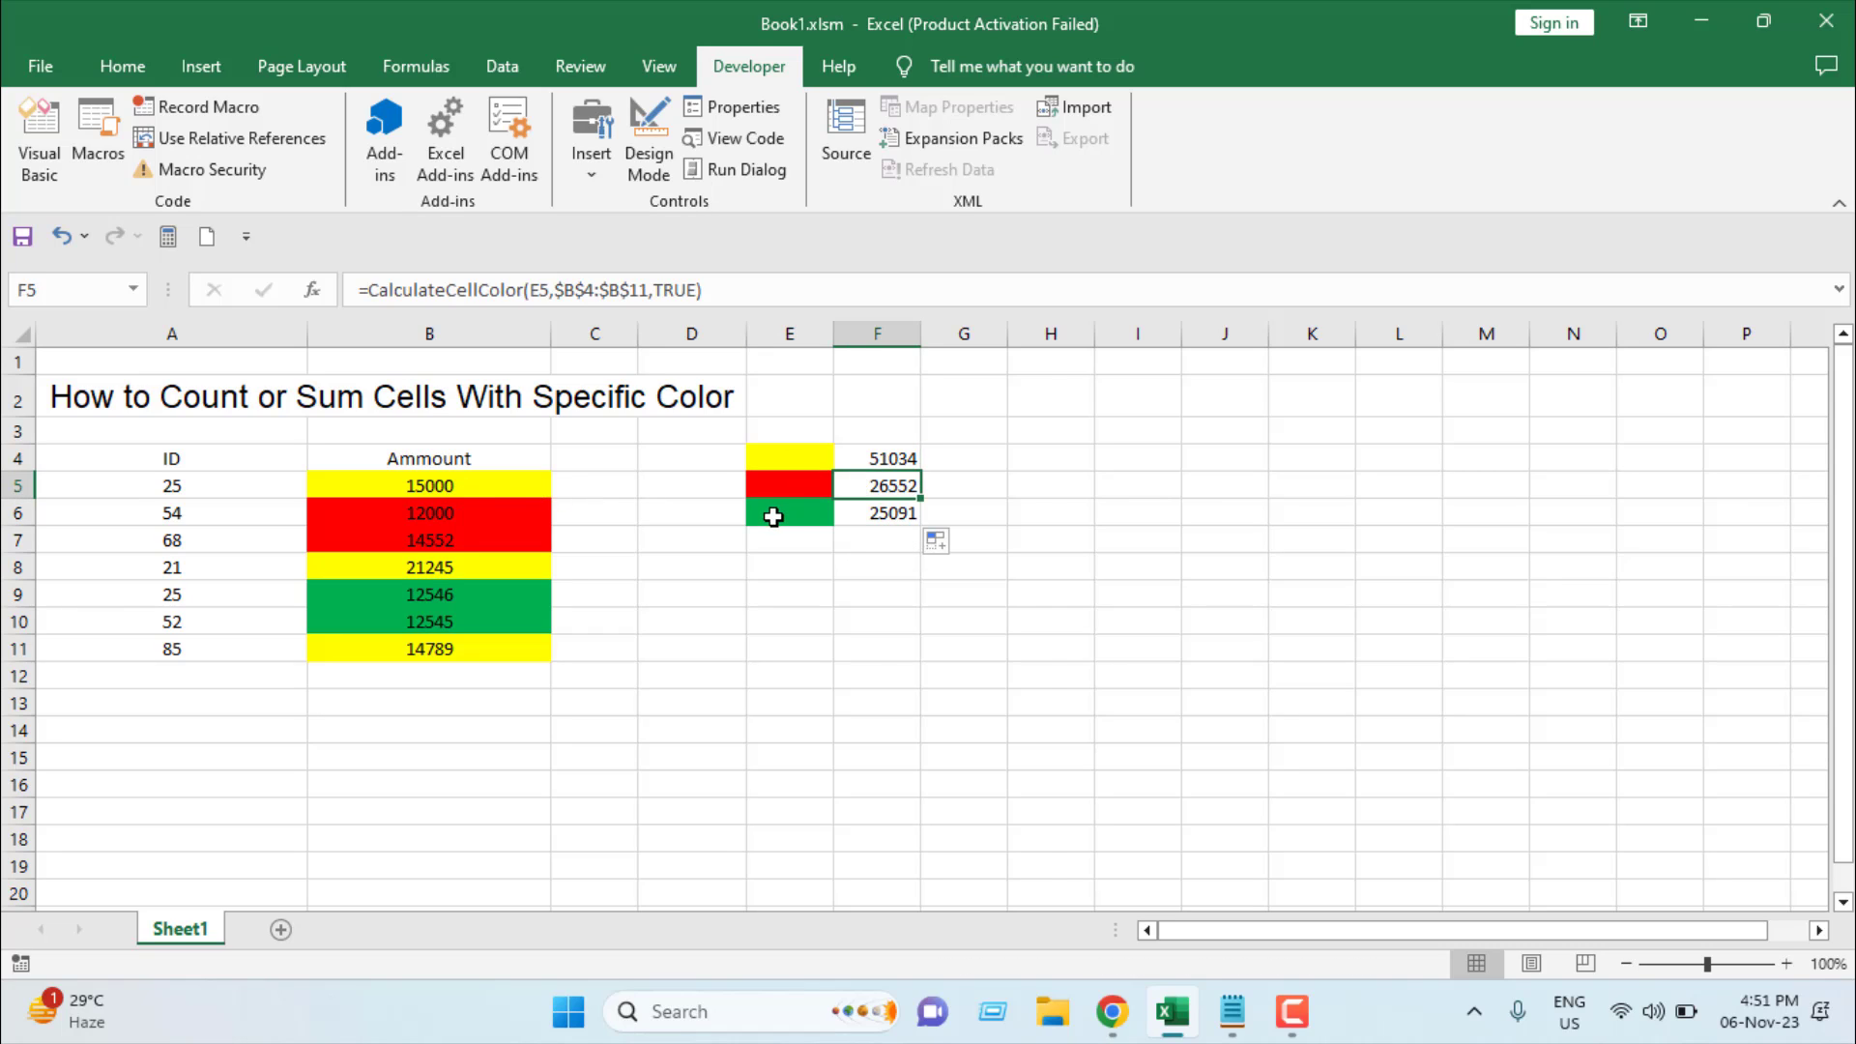
left_click(773, 514)
left_click(890, 514)
left_click(961, 458)
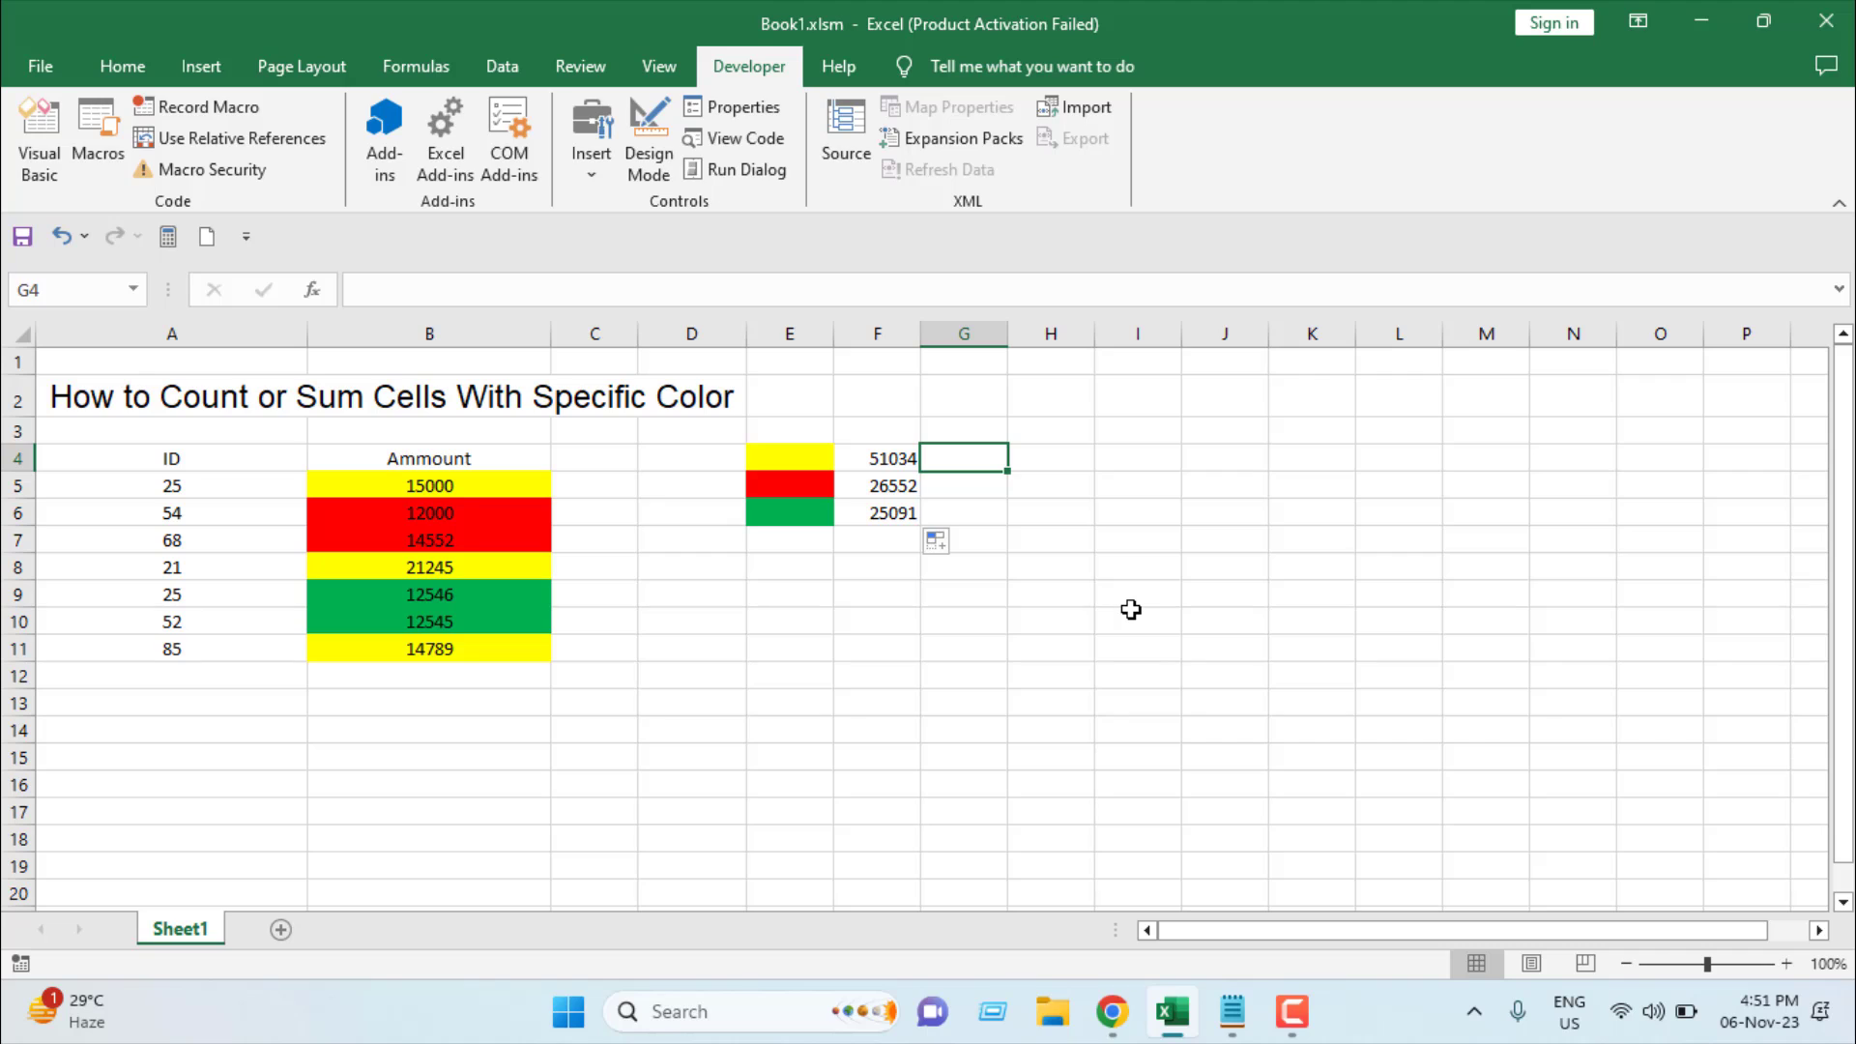
- Enter =CalculateCellColor(E4,$B$4:$B$11,FALSE) in G4 and fill down to G6 (3, 2, 2)
type("=ca")
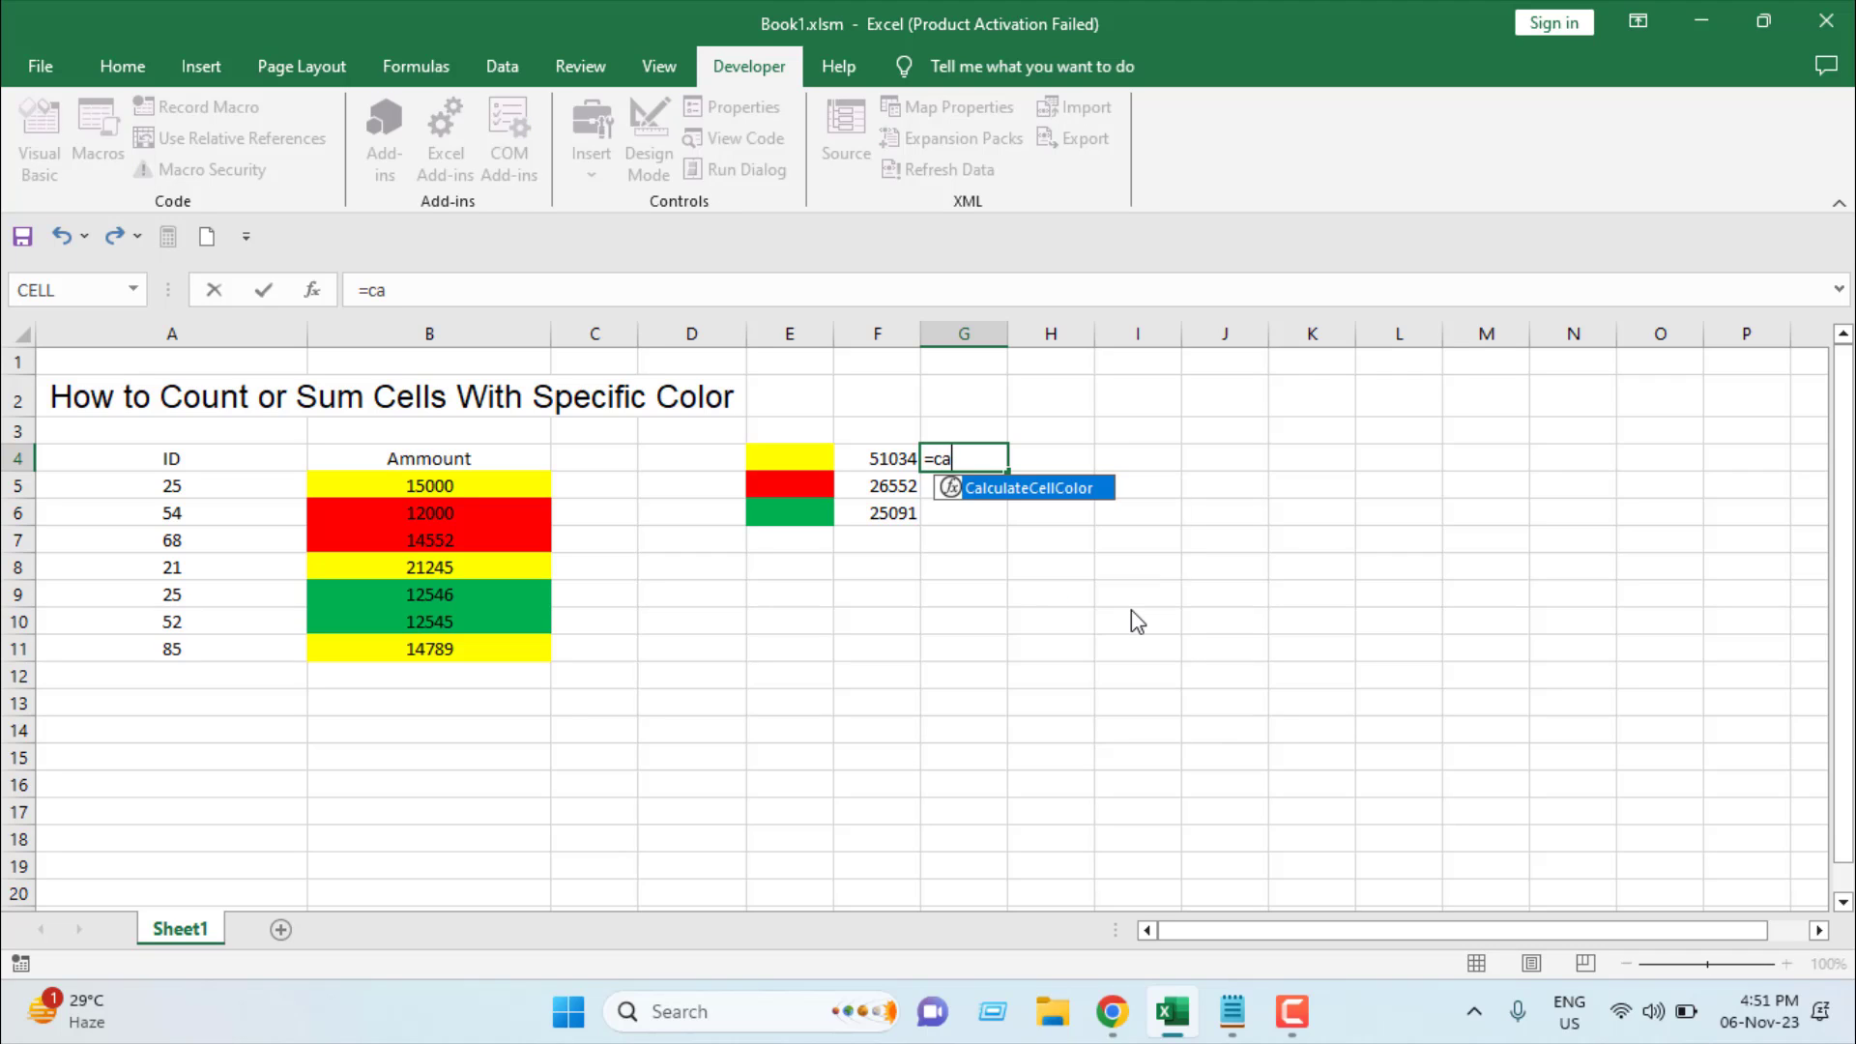
double_click(1044, 495)
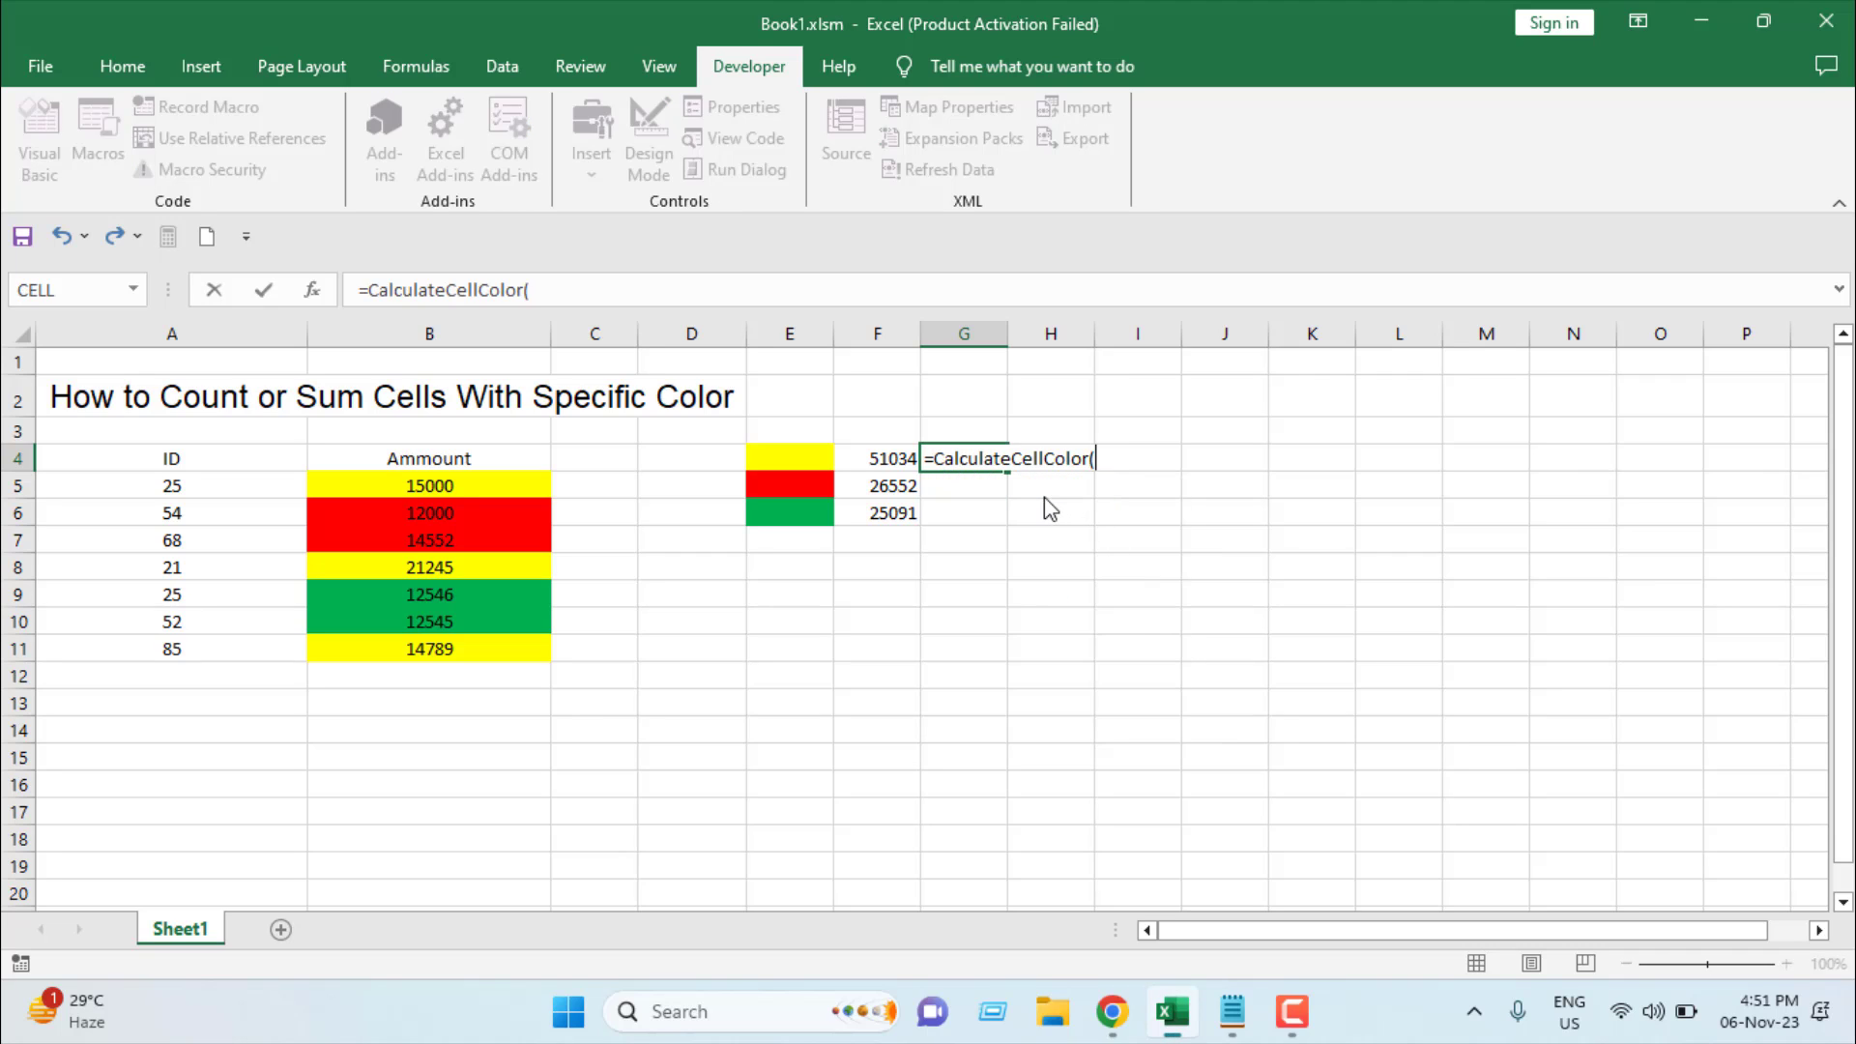
left_click(402, 460)
key("Right")
key("Right")
key("Right")
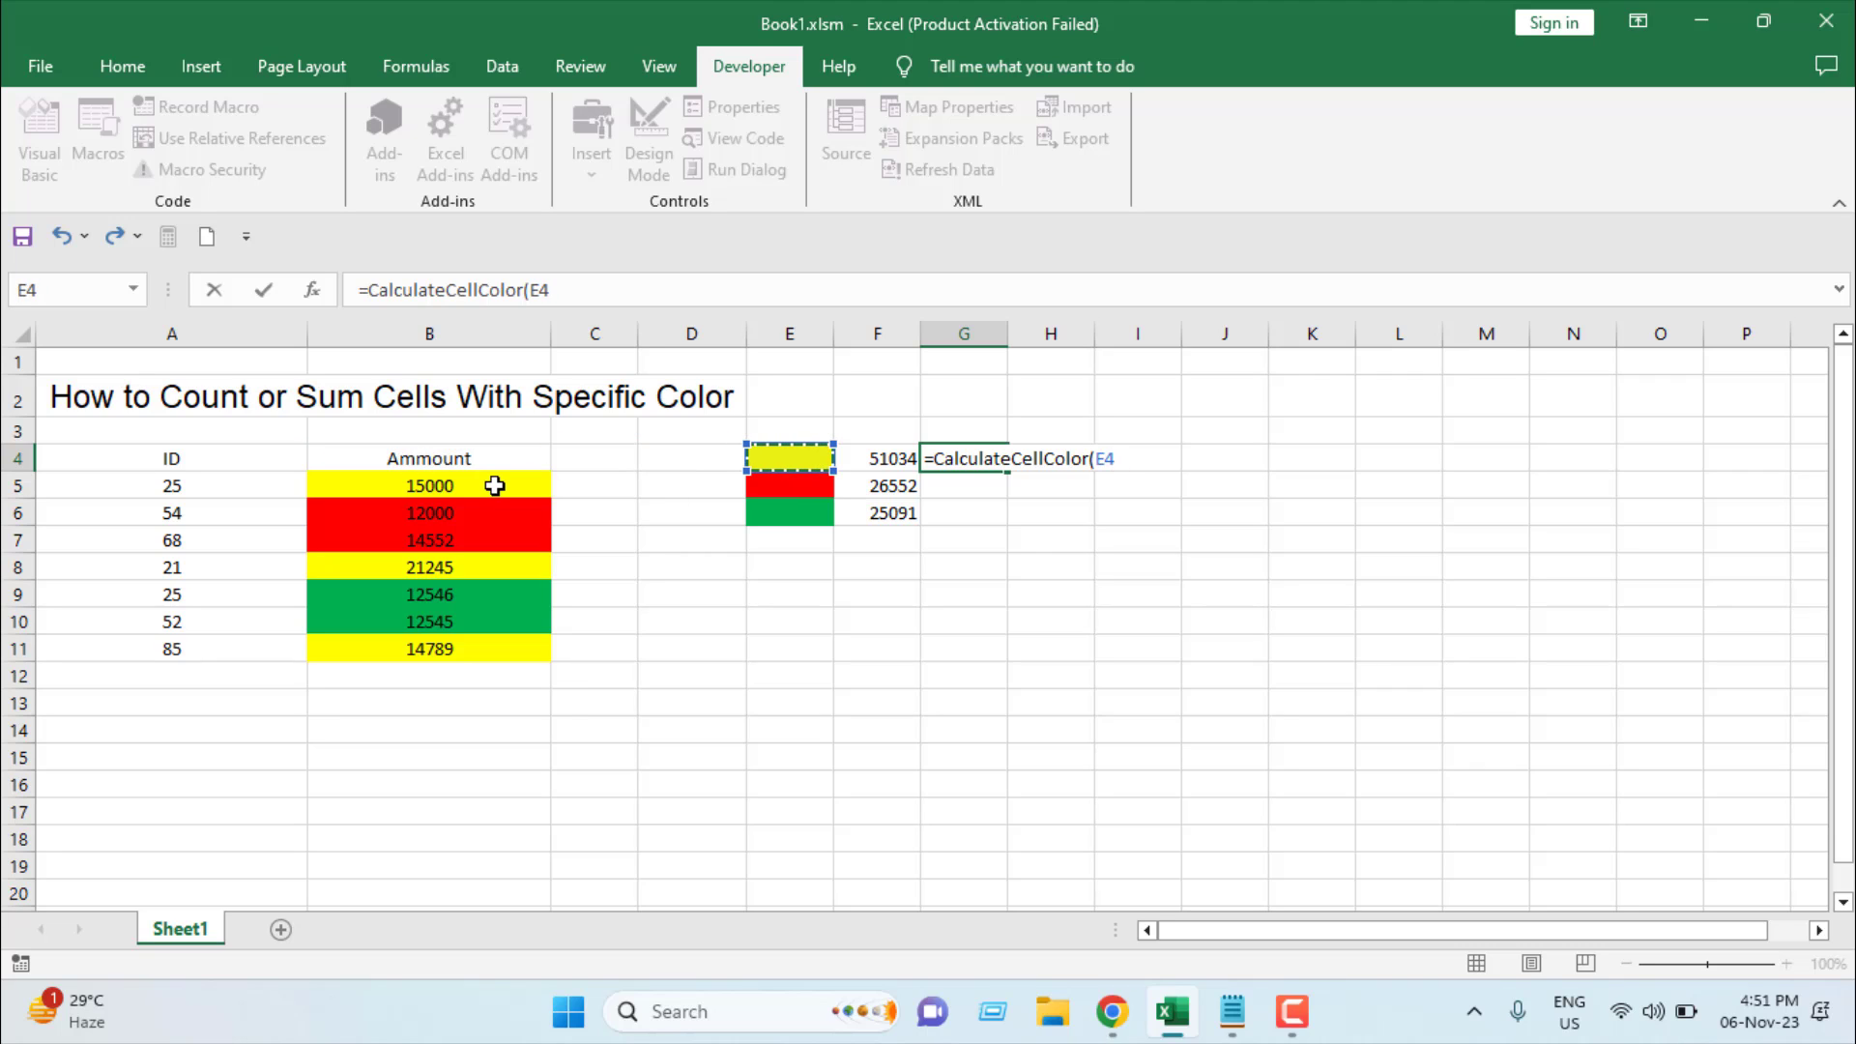
type(",")
left_click_drag(391, 456, 400, 650)
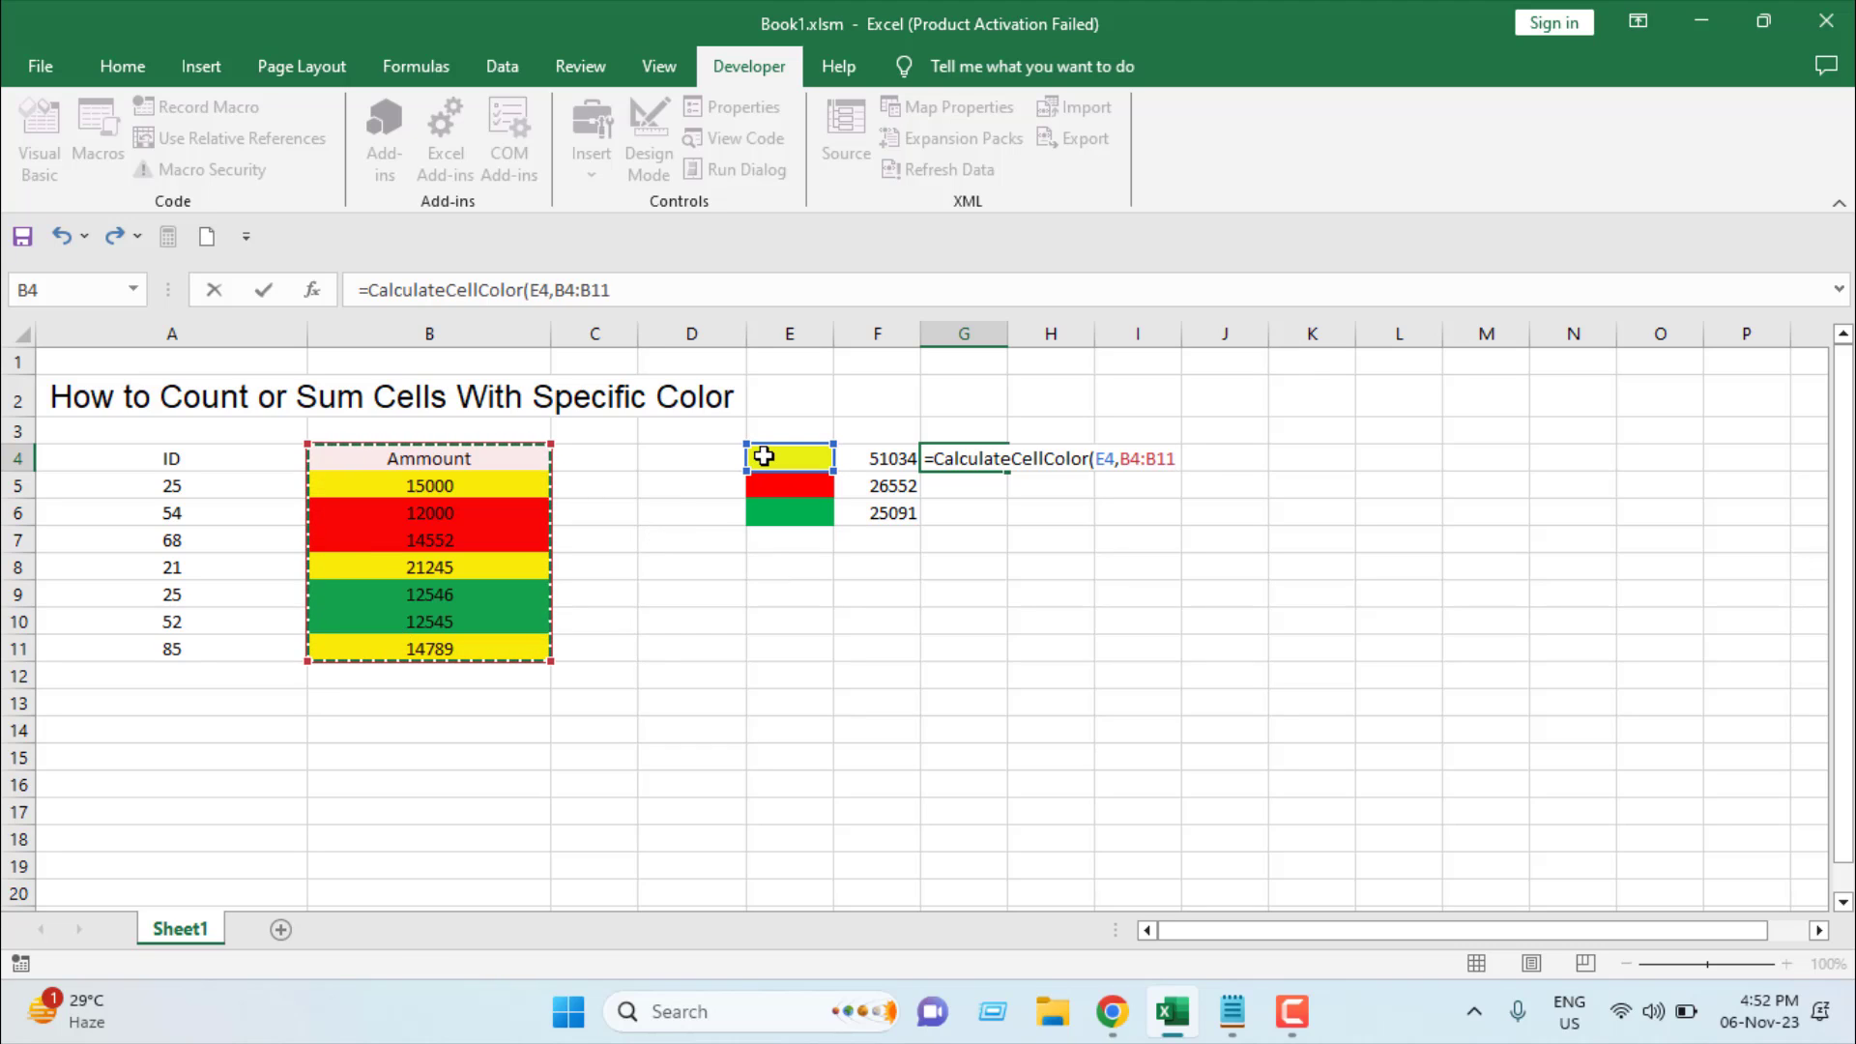
key("F4")
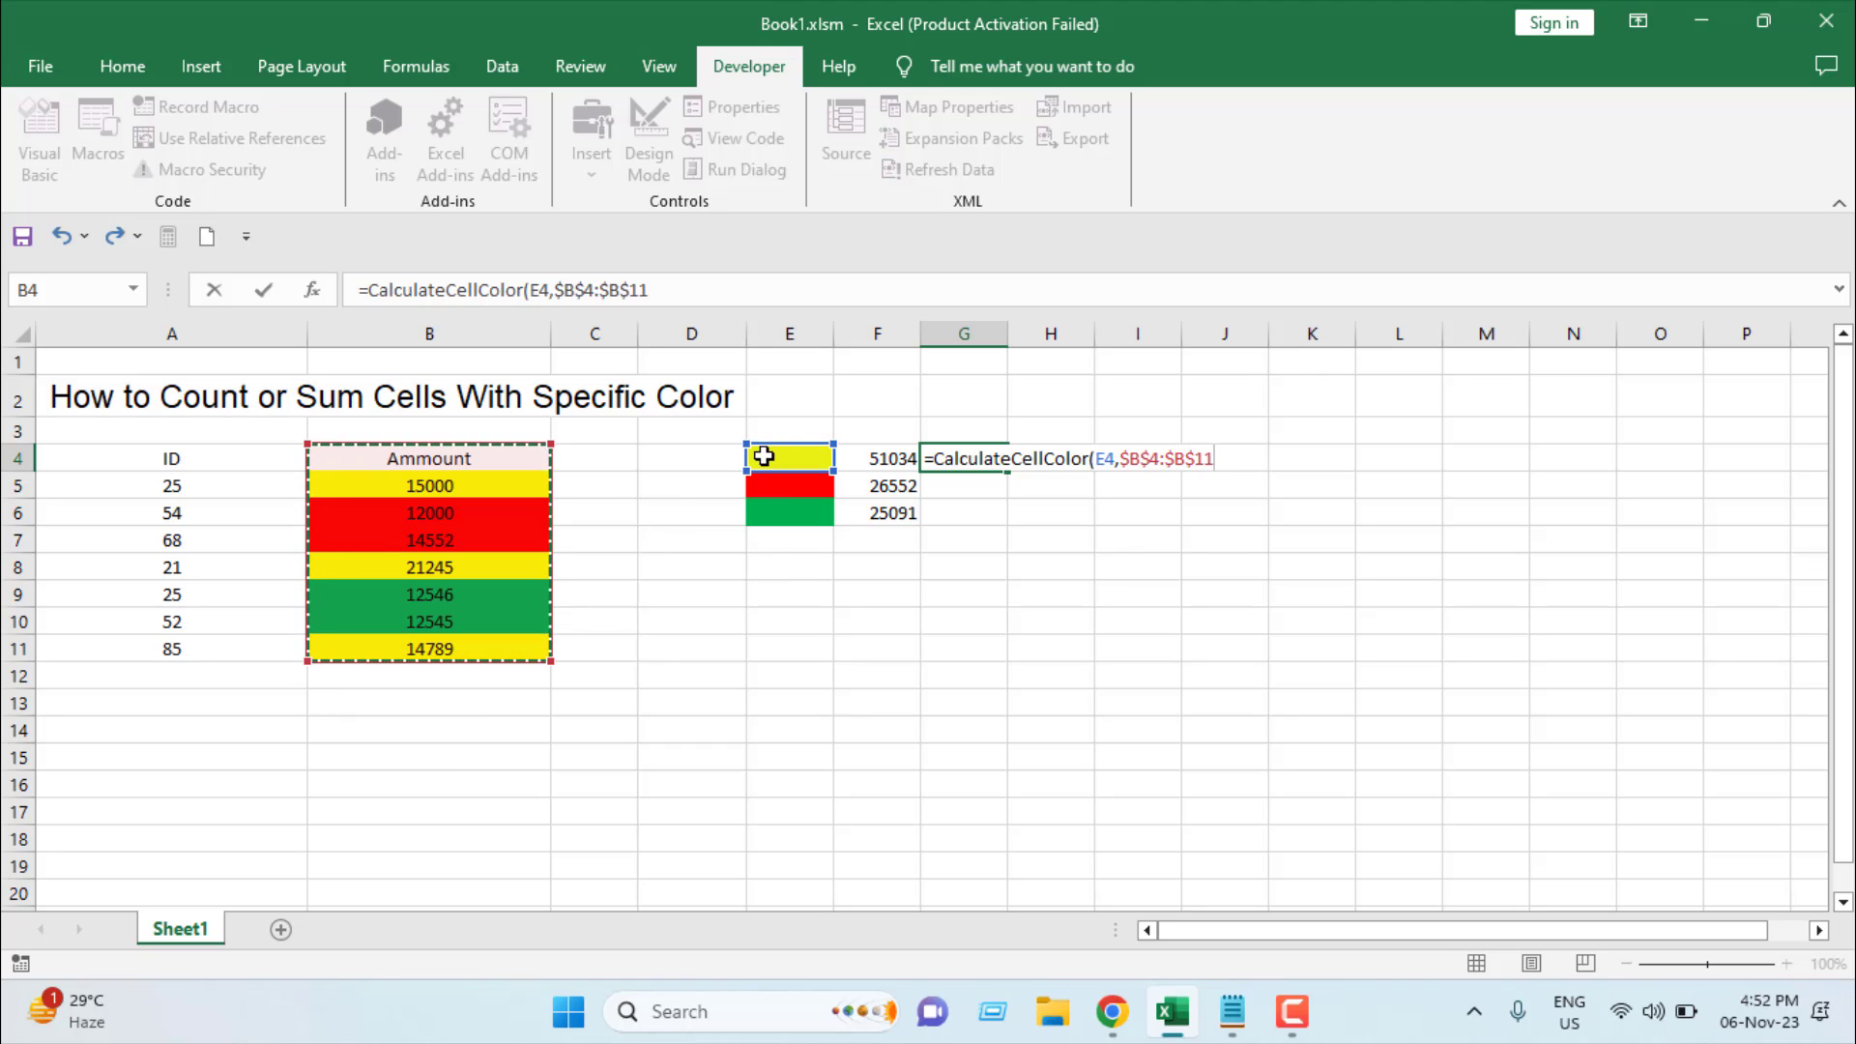
type(",")
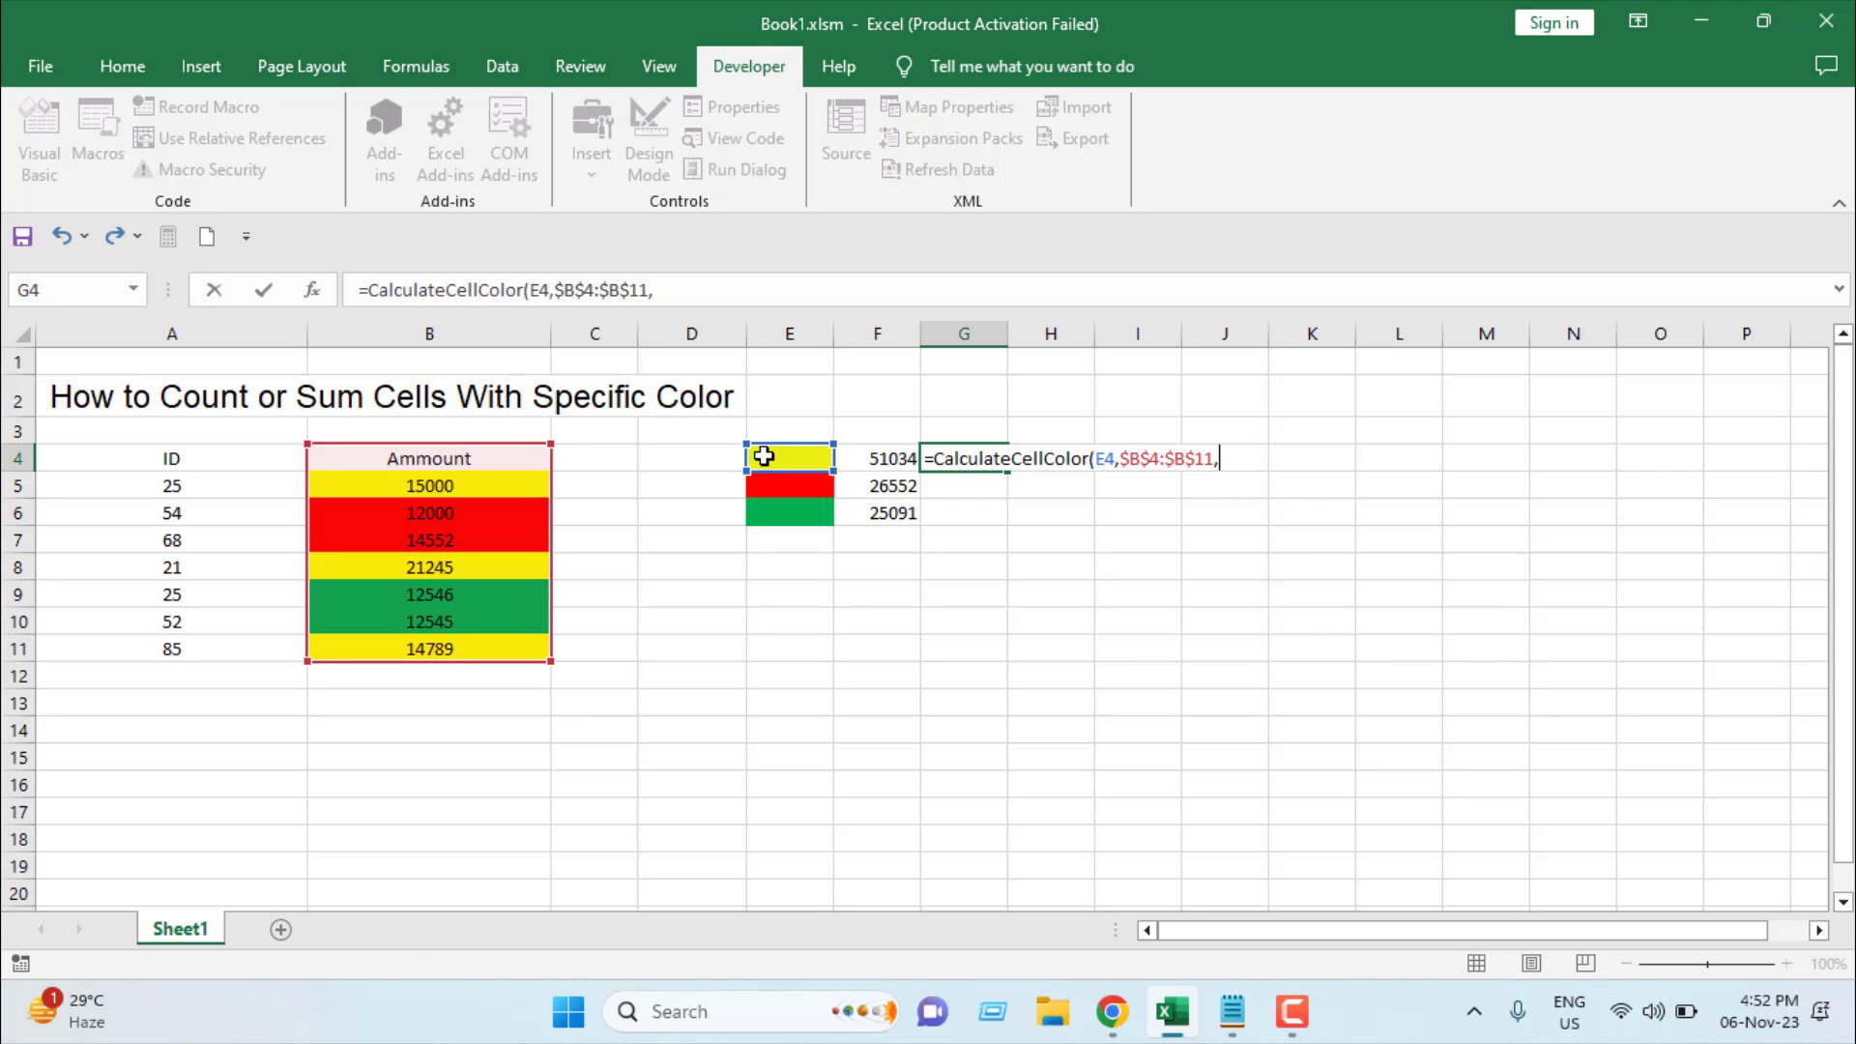
type("FALSE")
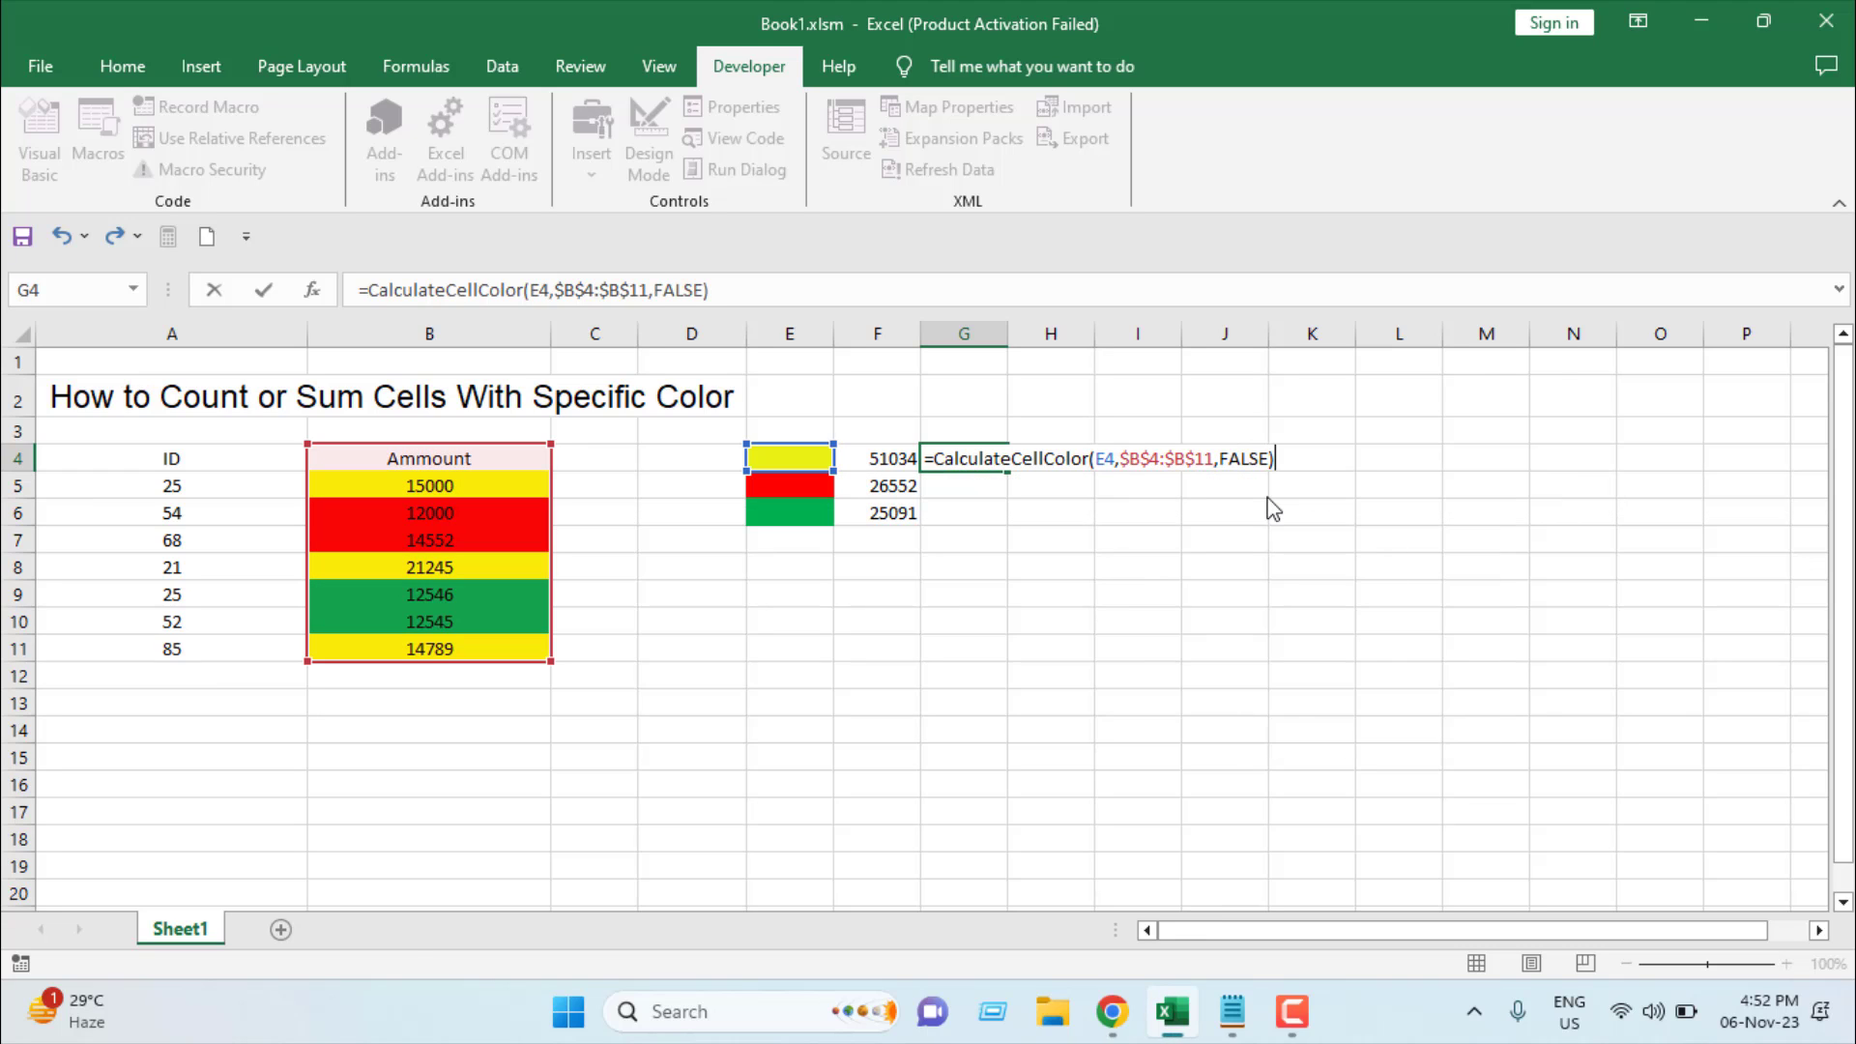
type(")")
key("Return")
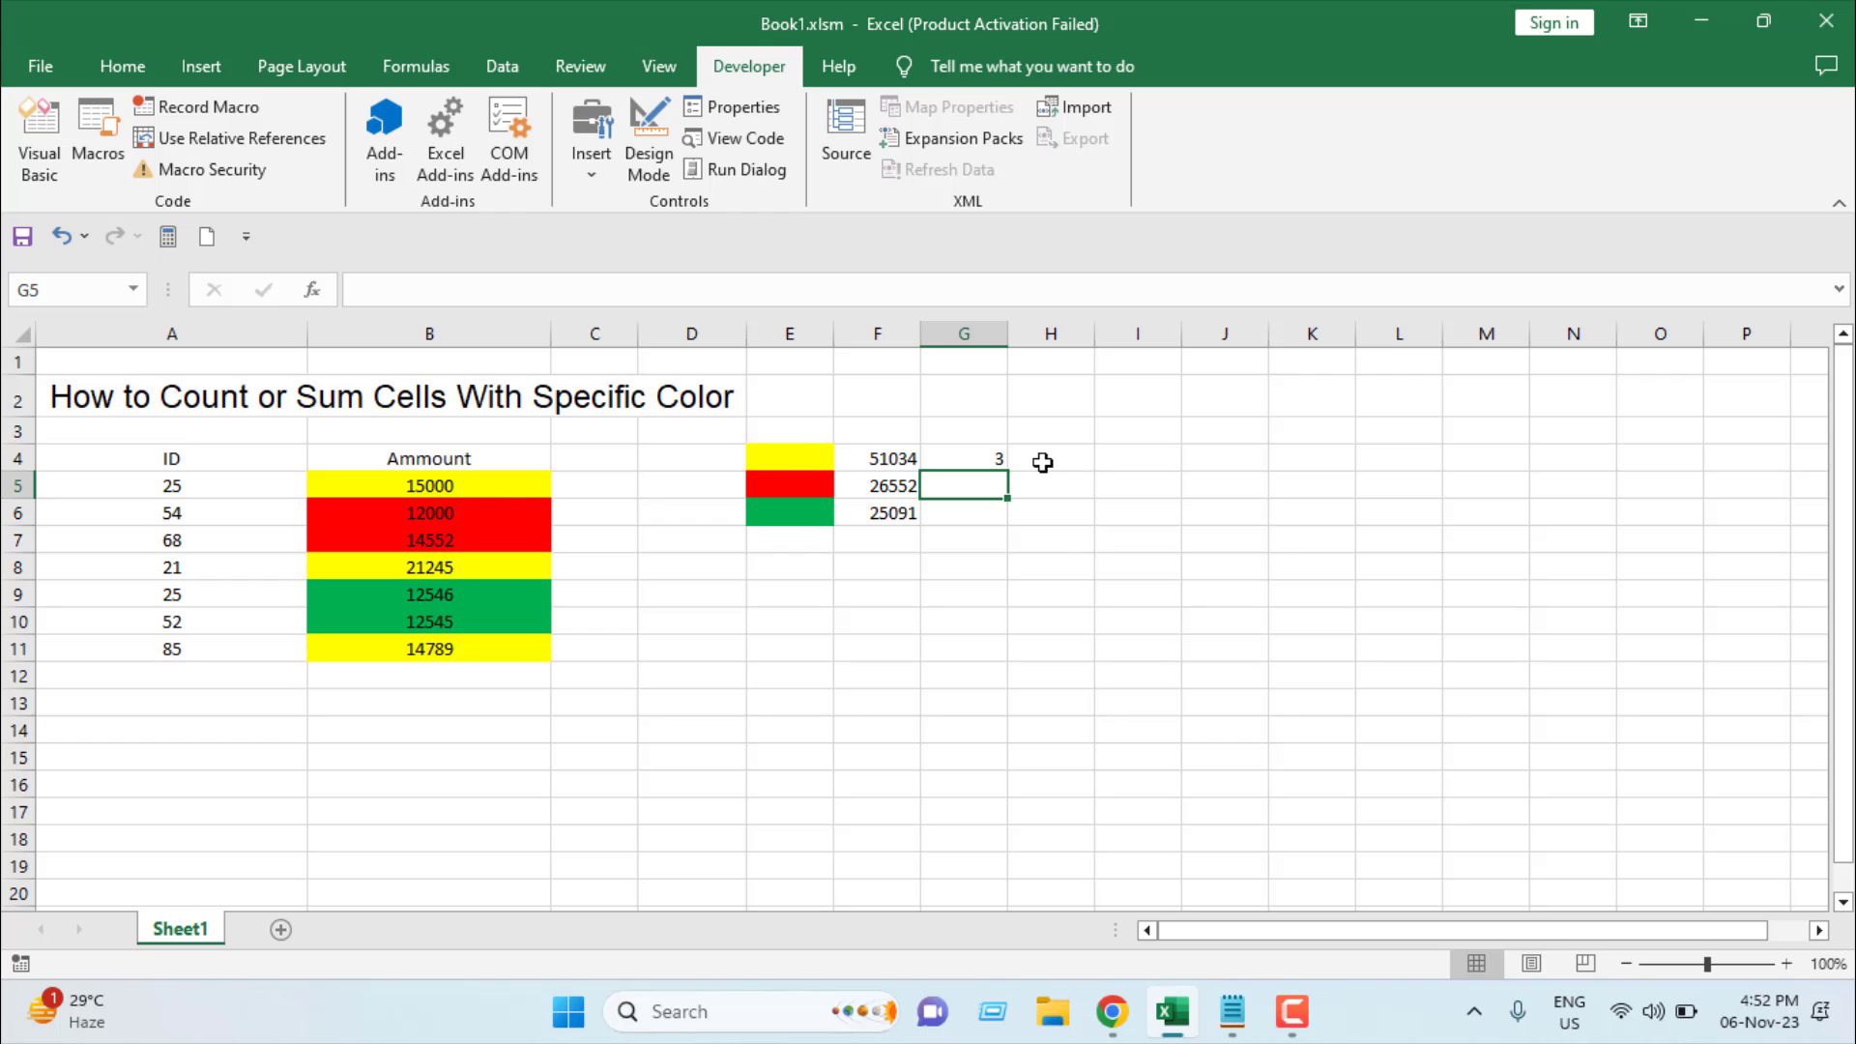
key("Up")
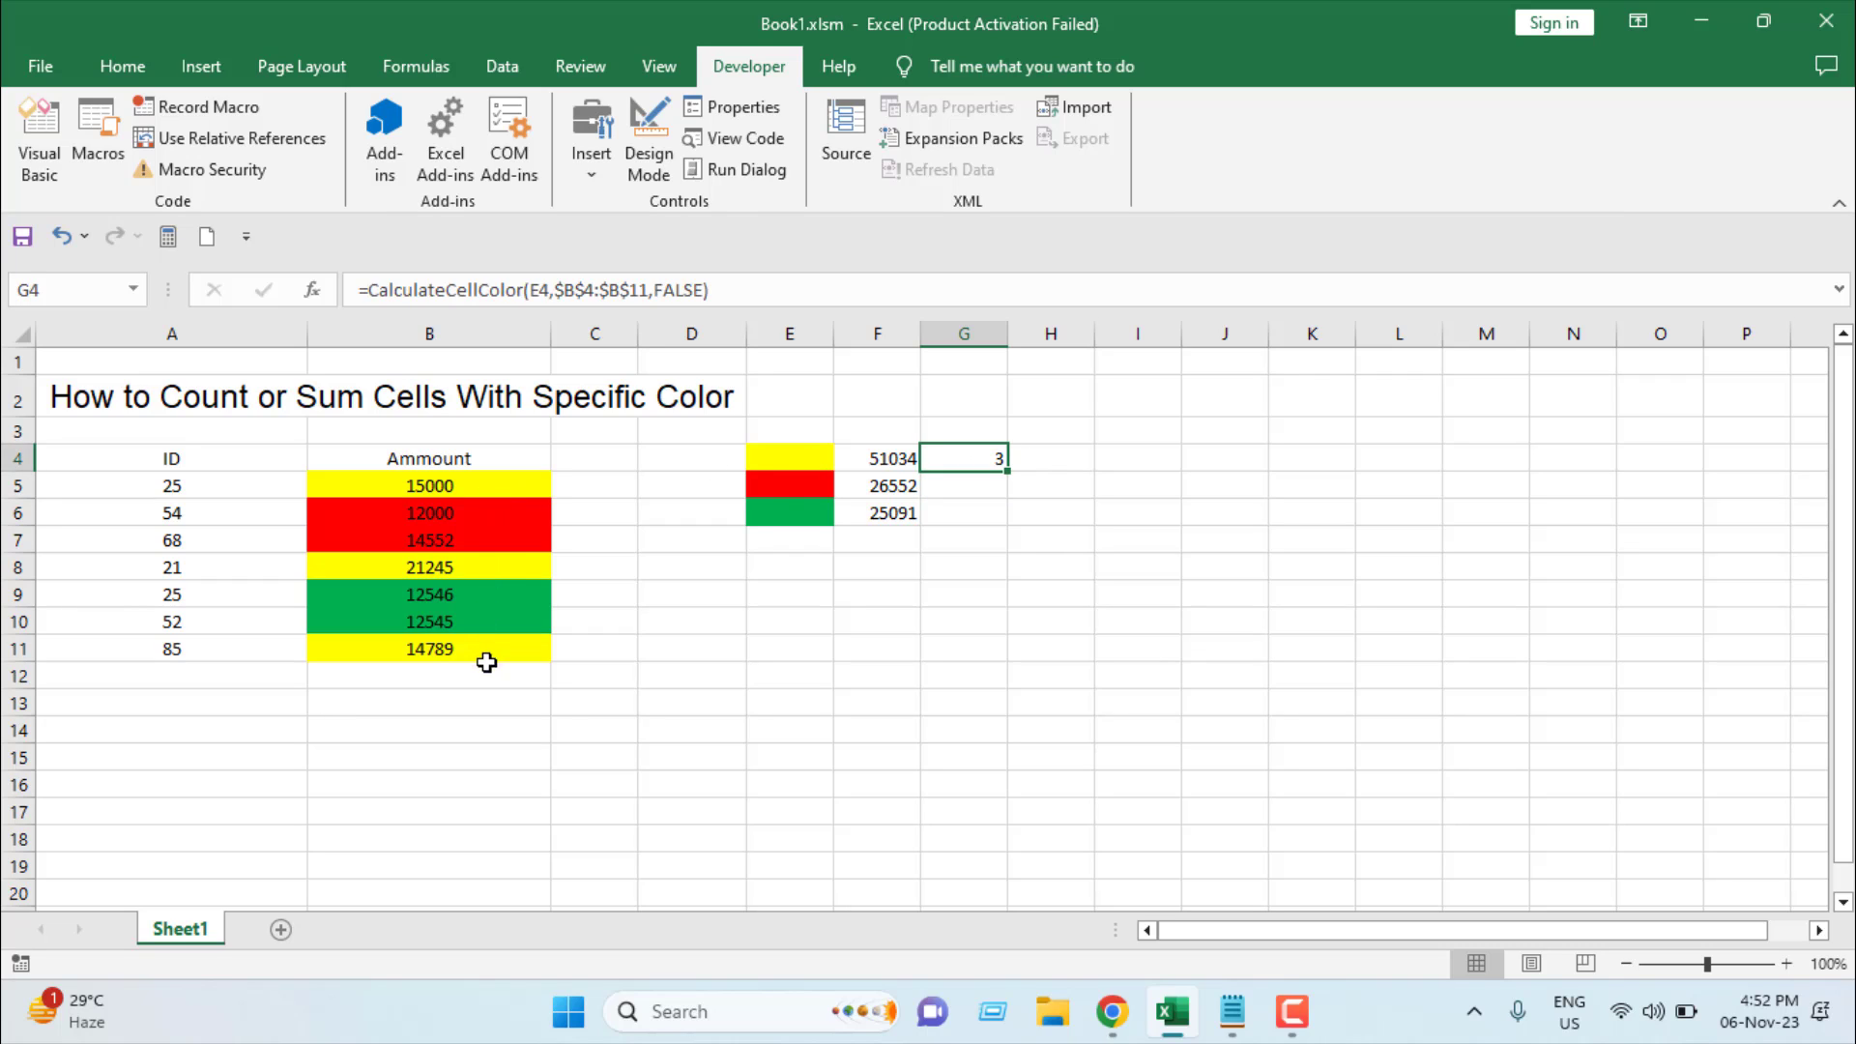
left_click_drag(1007, 471, 996, 536)
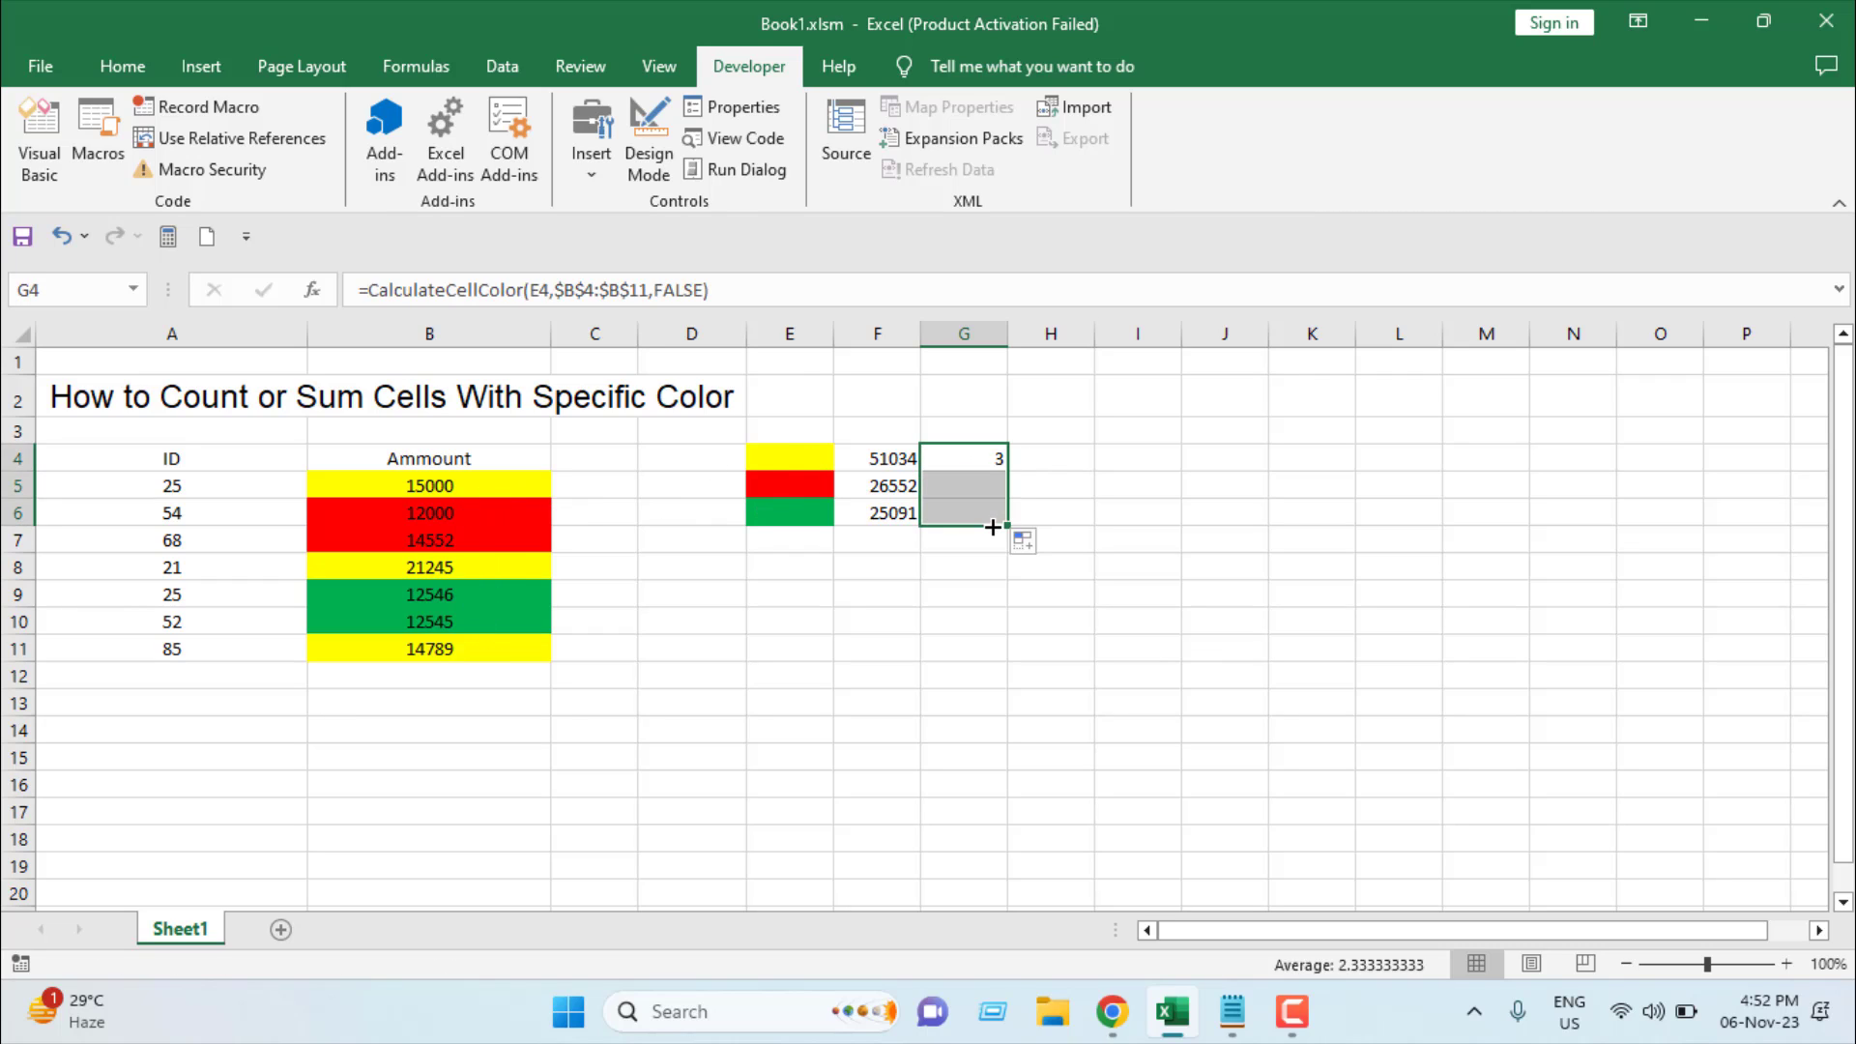
- Recolour Amount cells B9:B10 dark blue using a custom More Colors fill
left_click(429, 486)
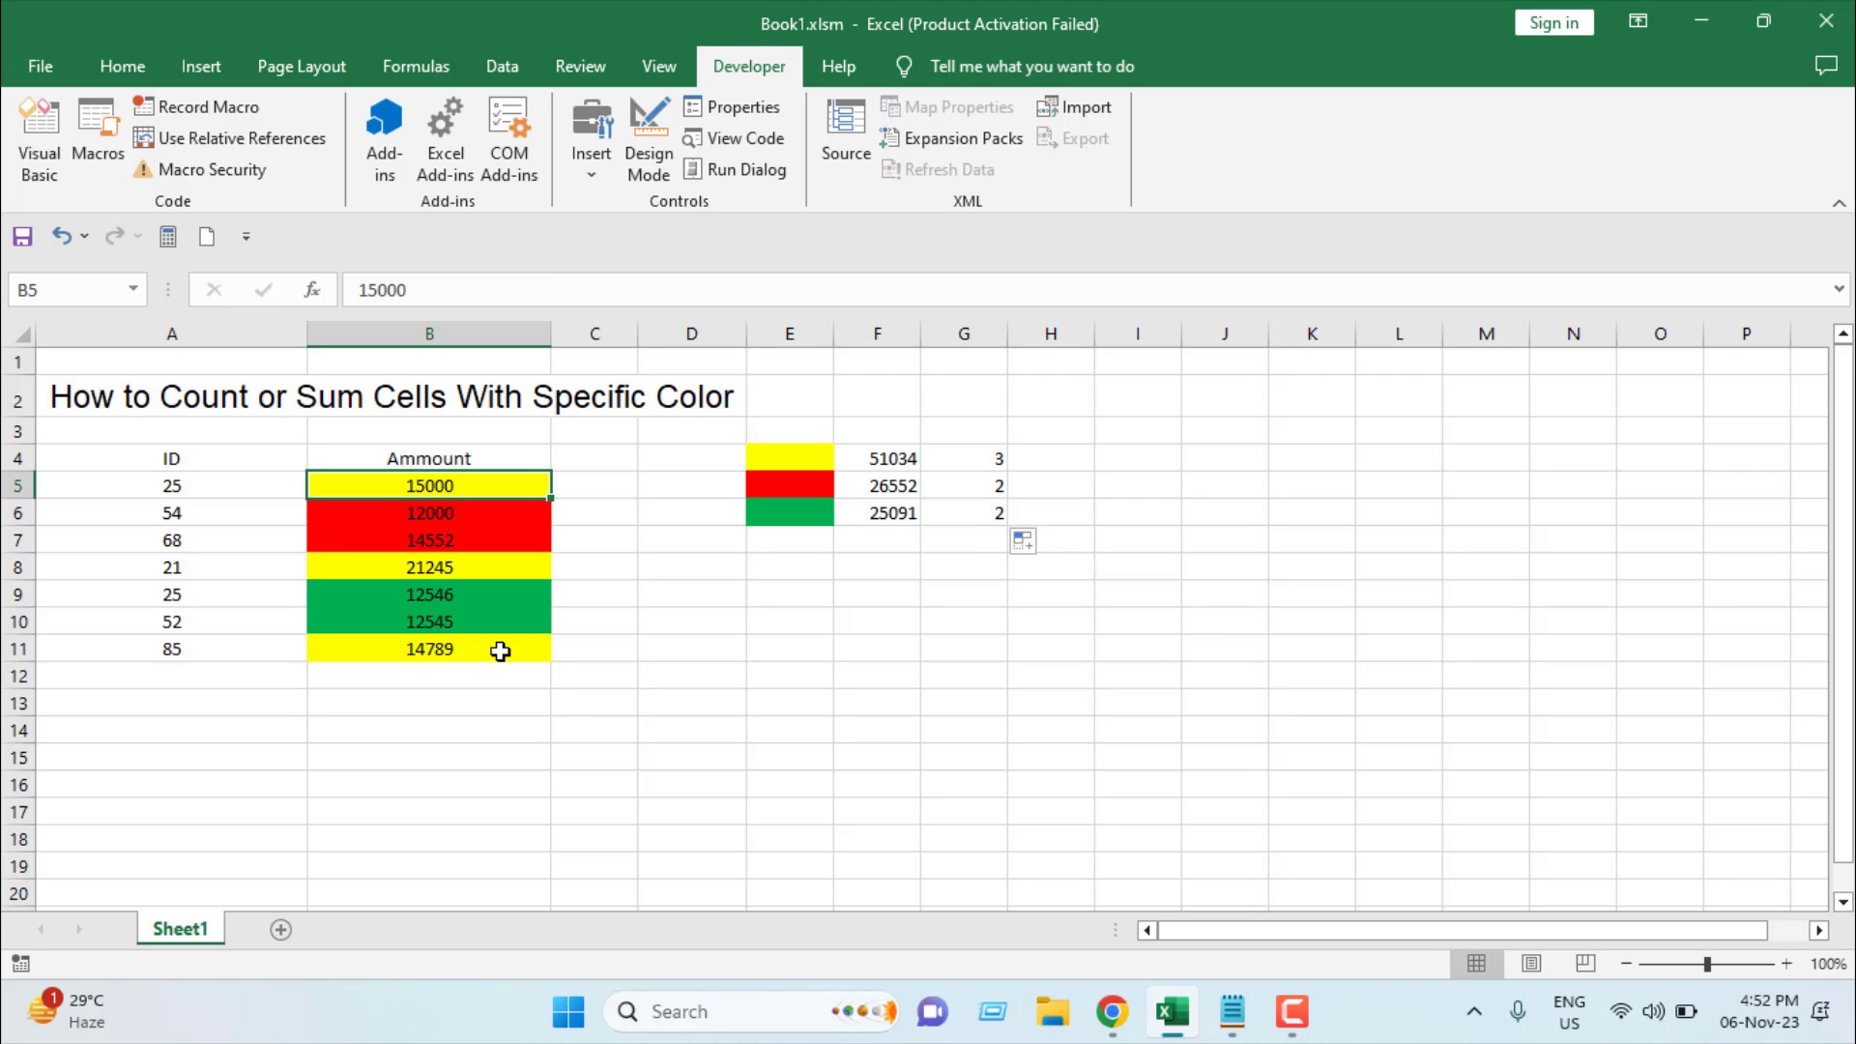
left_click_drag(468, 602, 443, 631)
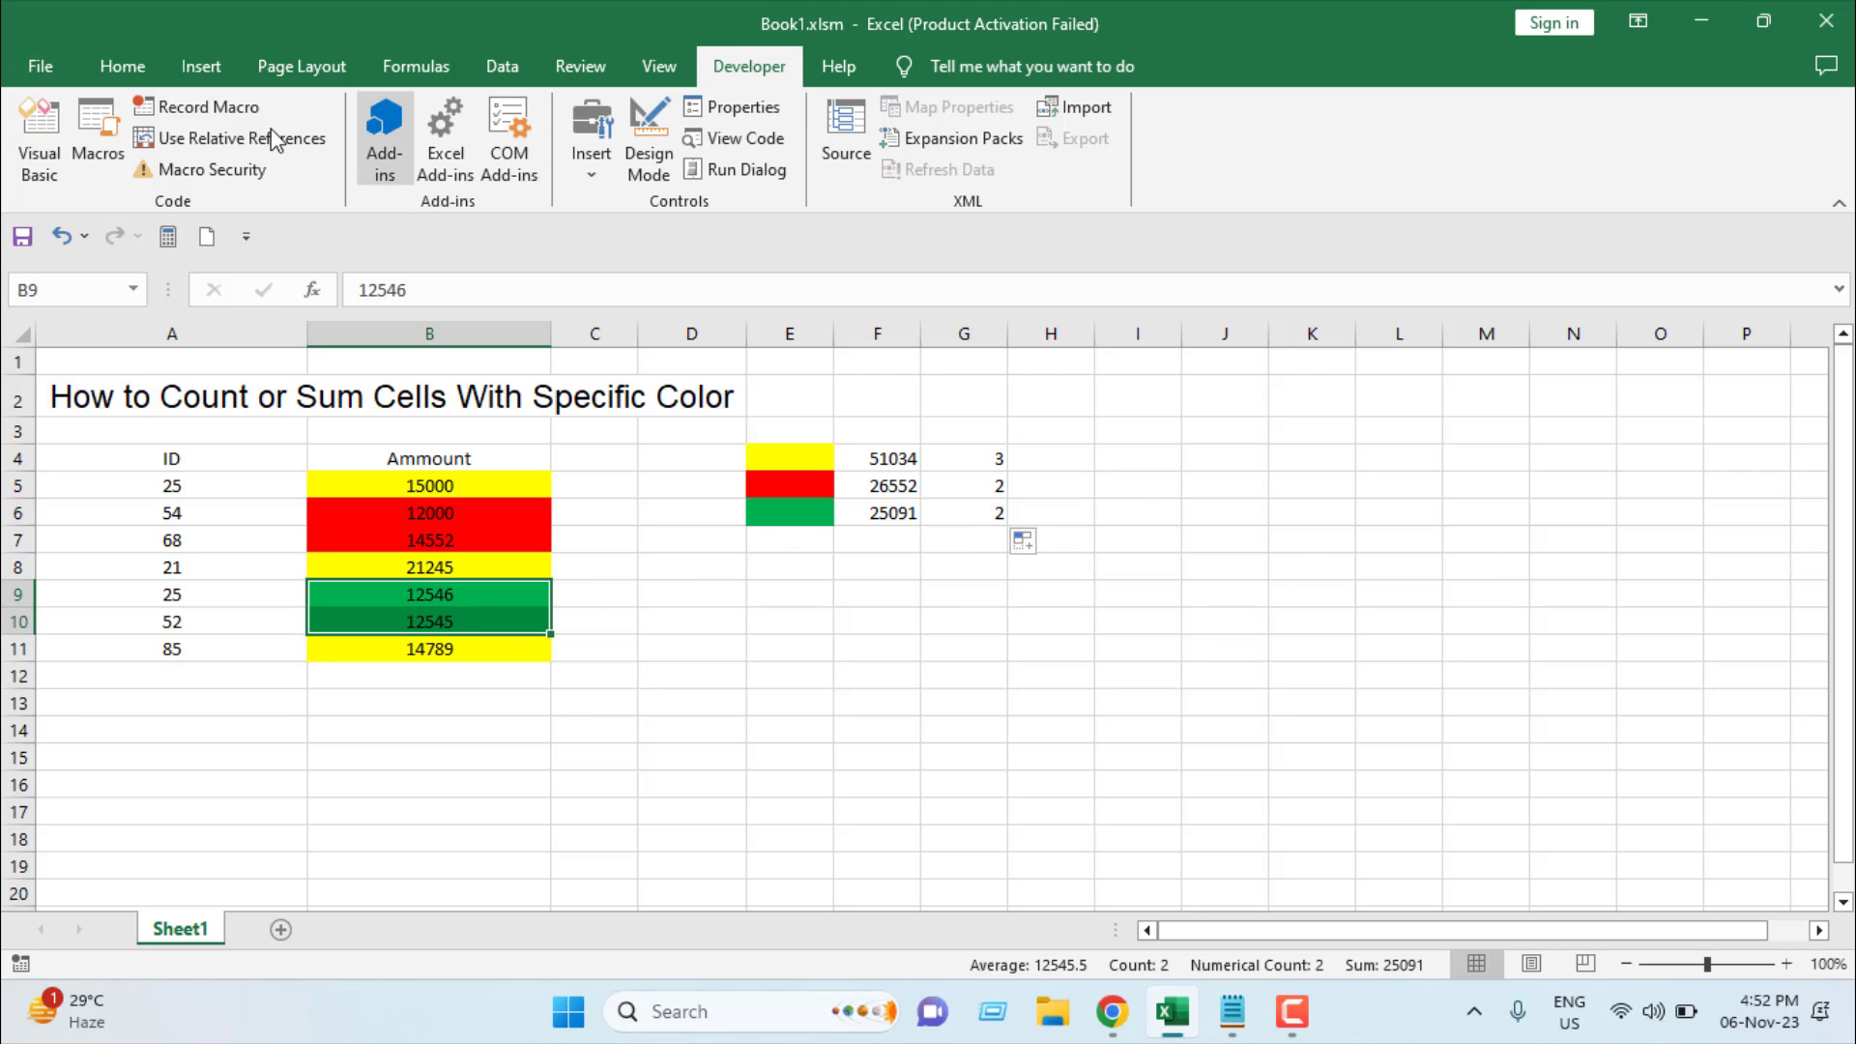
left_click(122, 66)
left_click(371, 160)
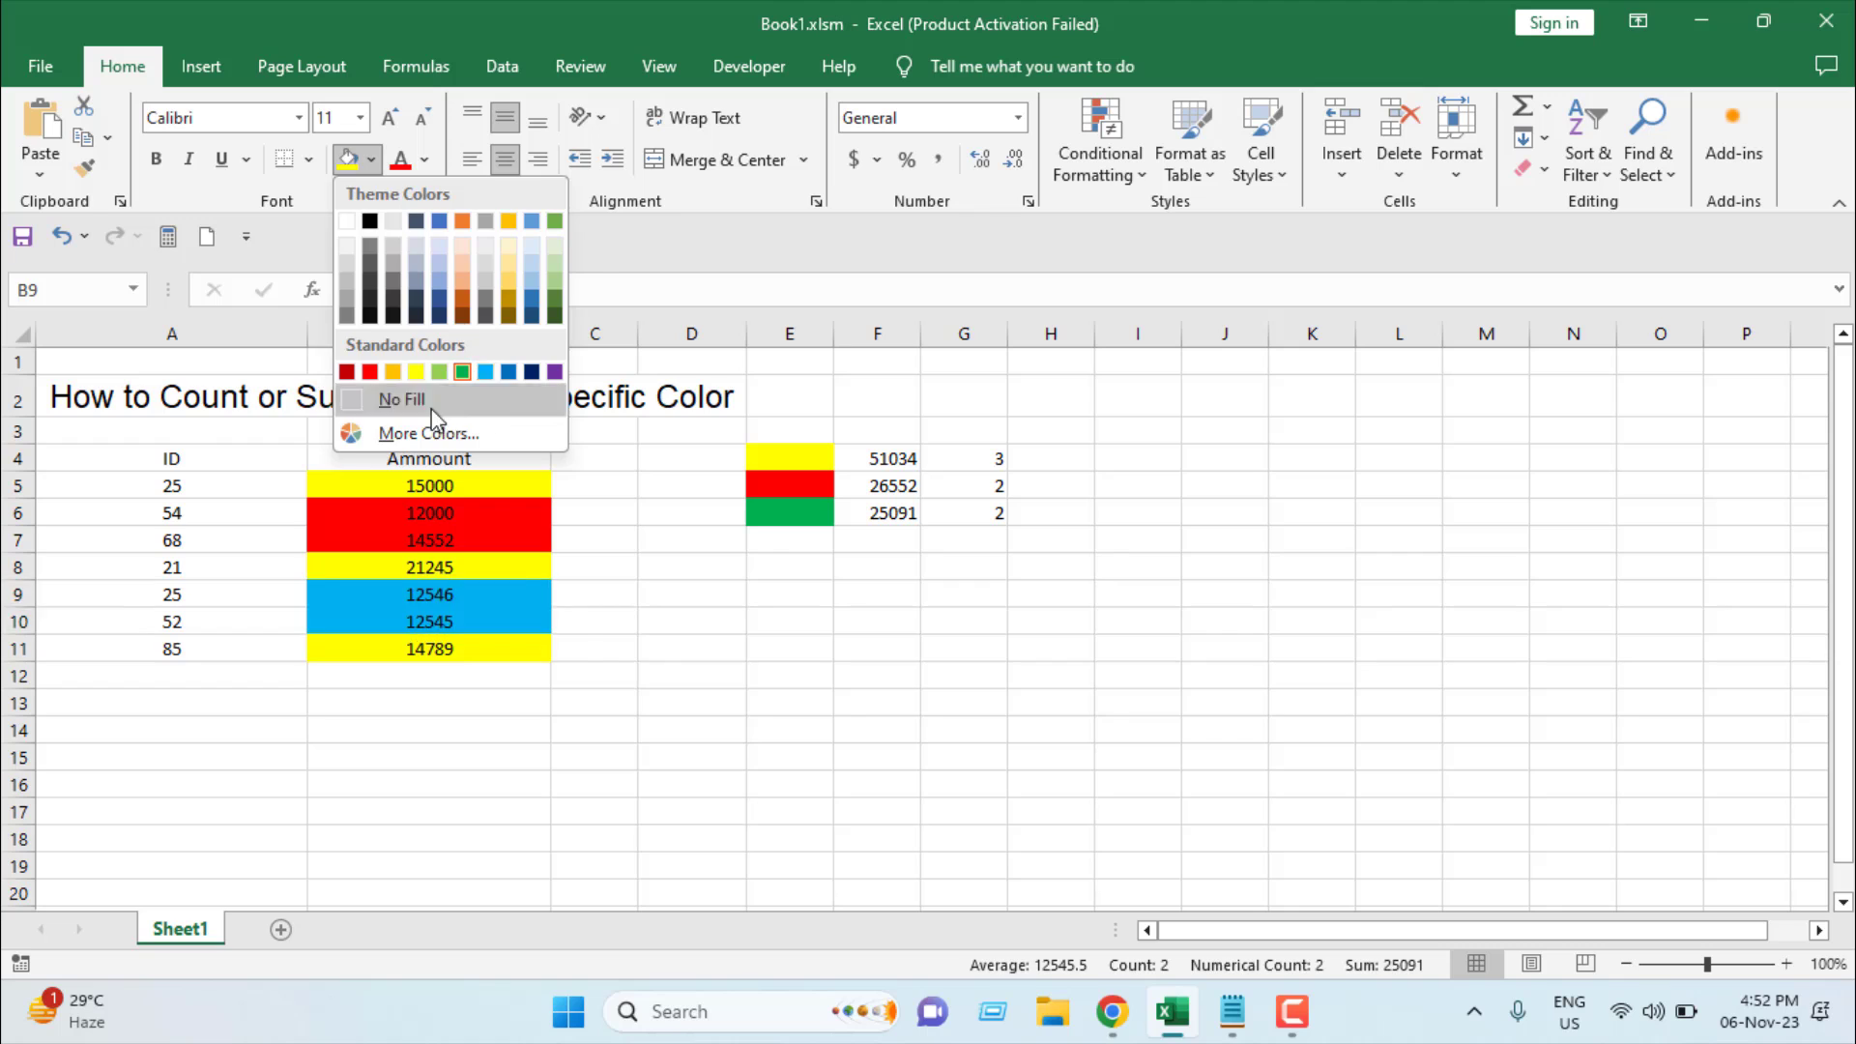
left_click(416, 434)
left_click(203, 580)
left_click_drag(204, 584, 257, 558)
left_click(467, 460)
left_click(505, 786)
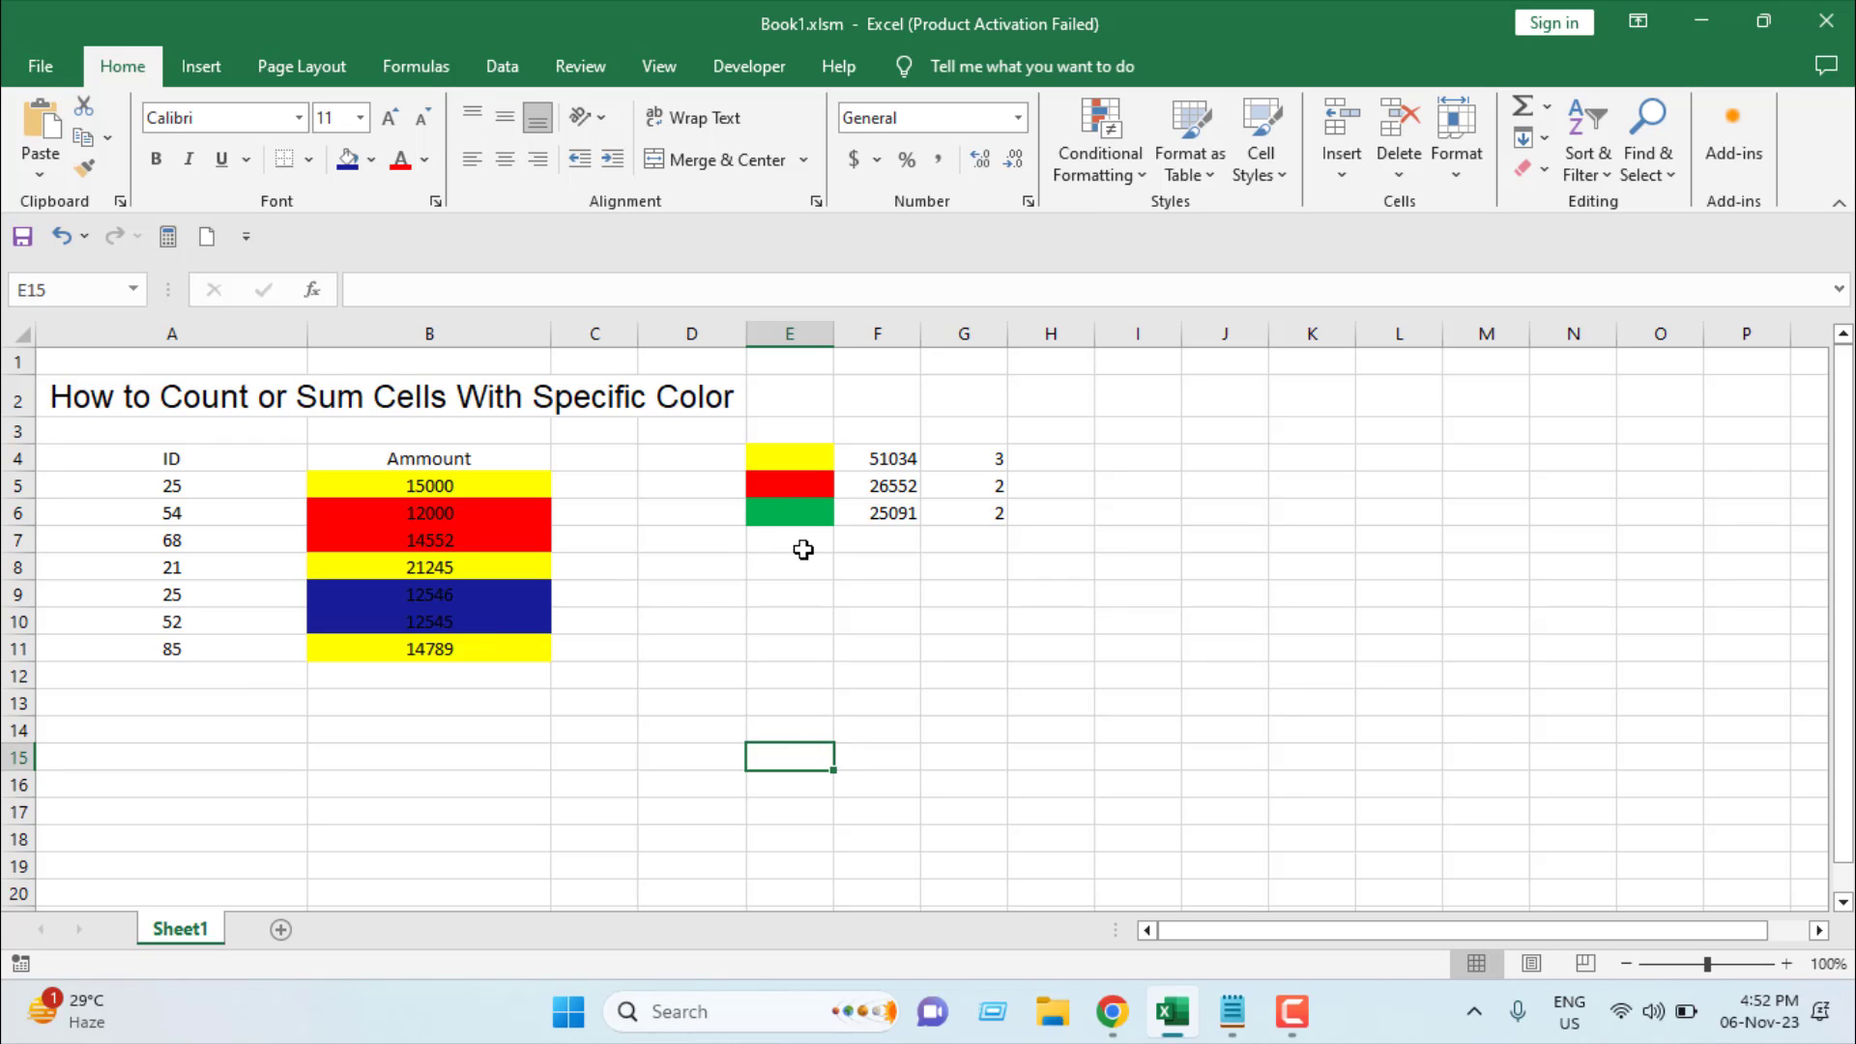
- Clear the green fill from key cell E6, dropping F6 and G6 to 0
left_click(788, 514)
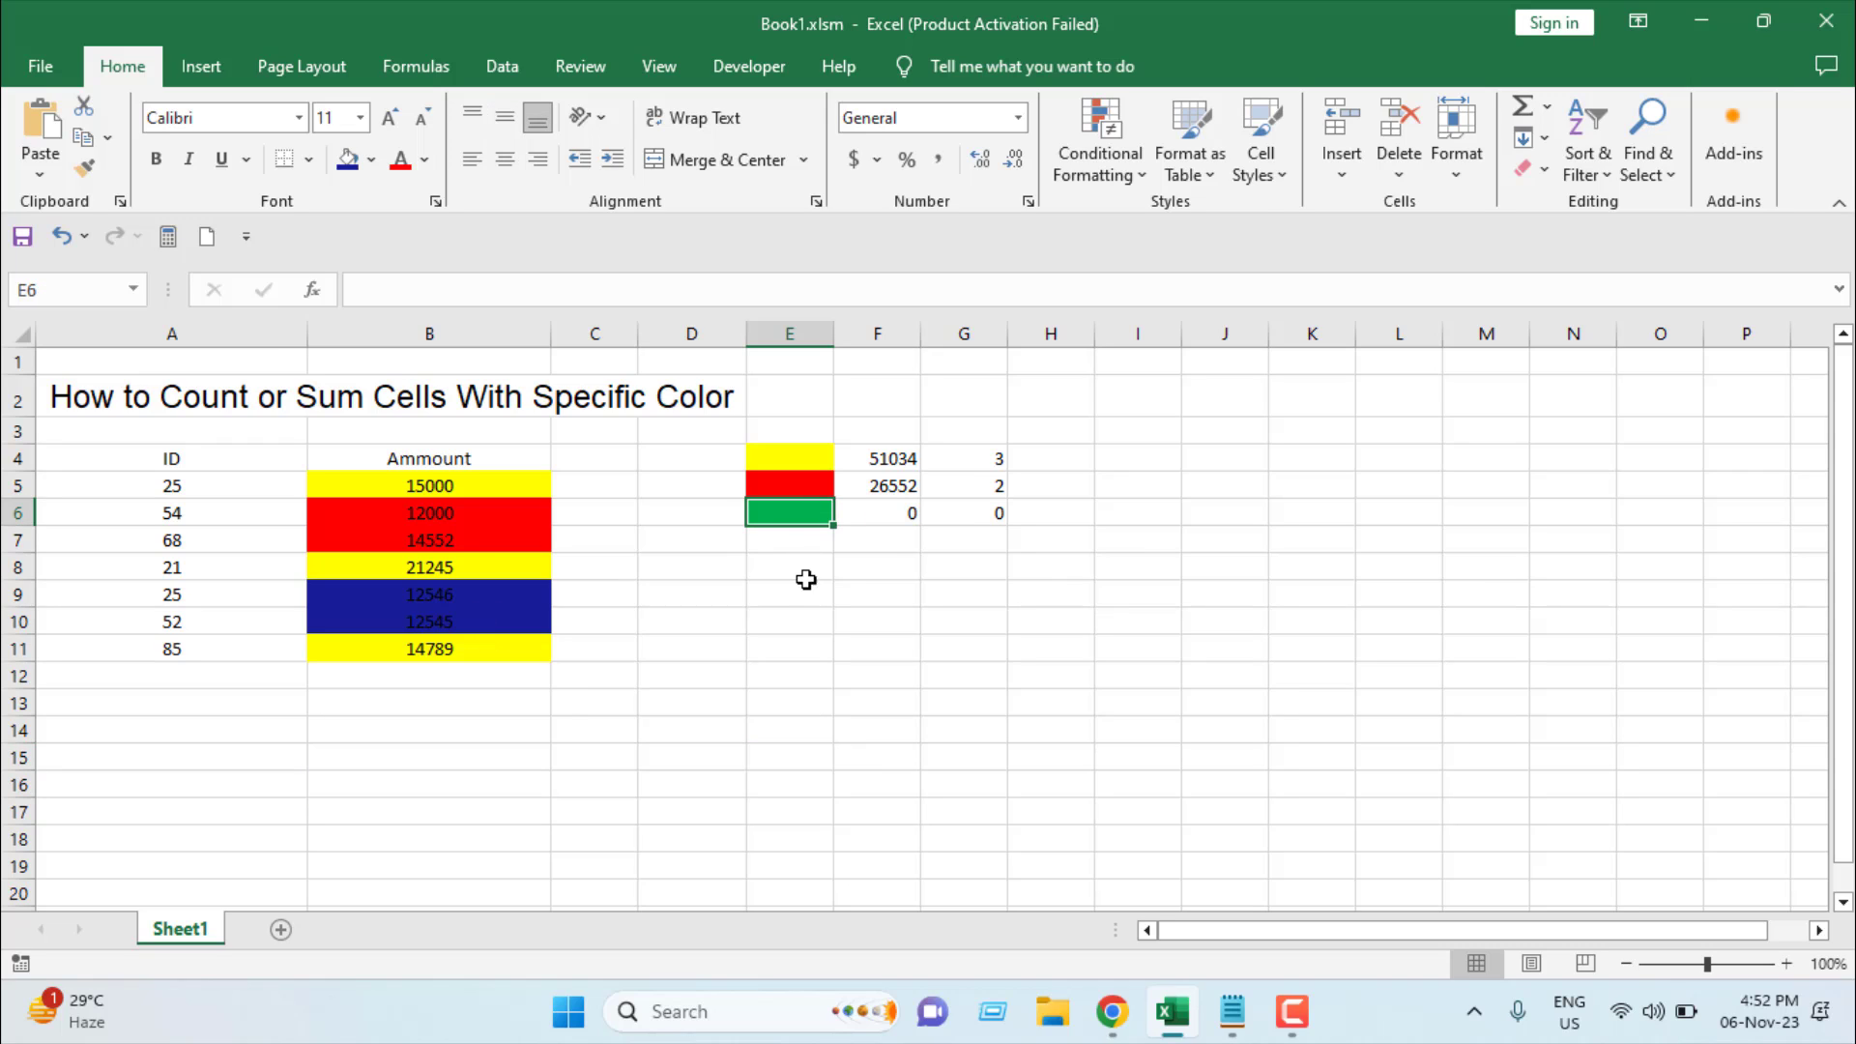
left_click(1526, 168)
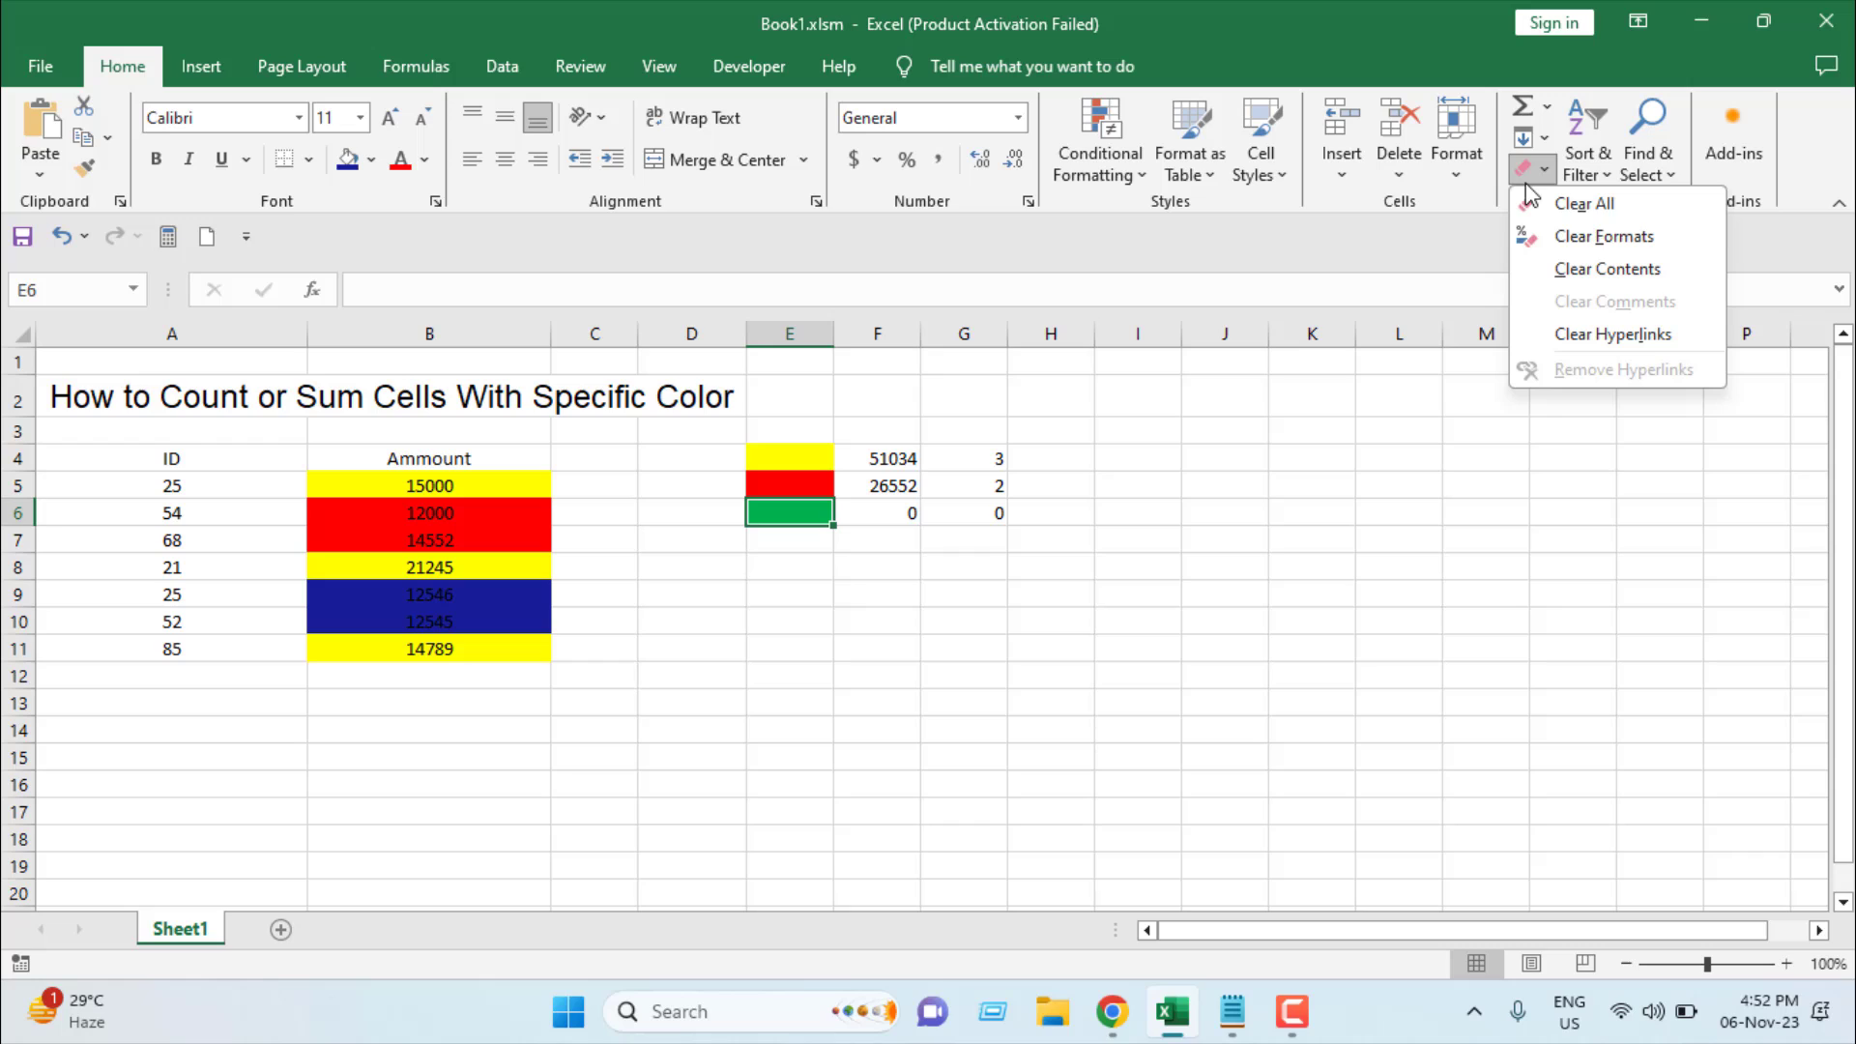
left_click(1566, 236)
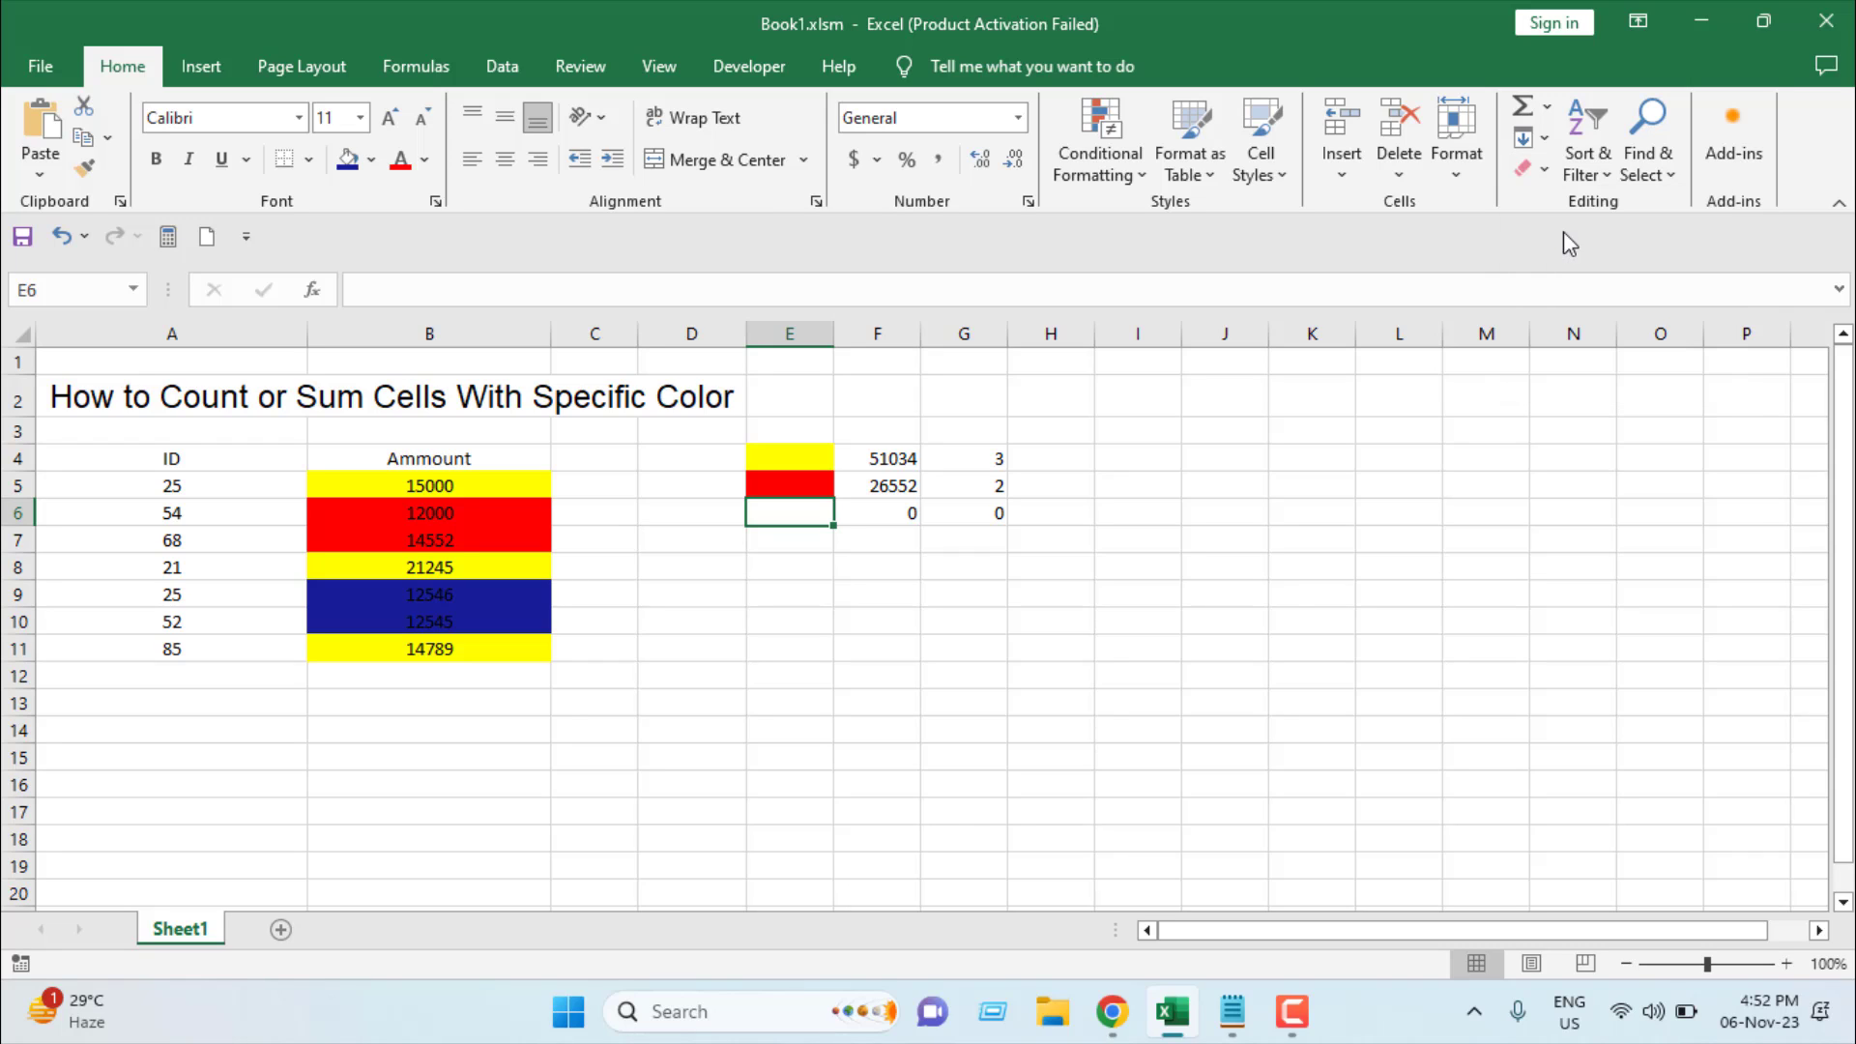
left_click(1216, 640)
left_click(791, 522)
- Format-paint B9:B10's dark blue fill onto E6 and clear the stray fill from E7
left_click(377, 593)
left_click_drag(376, 626, 374, 628)
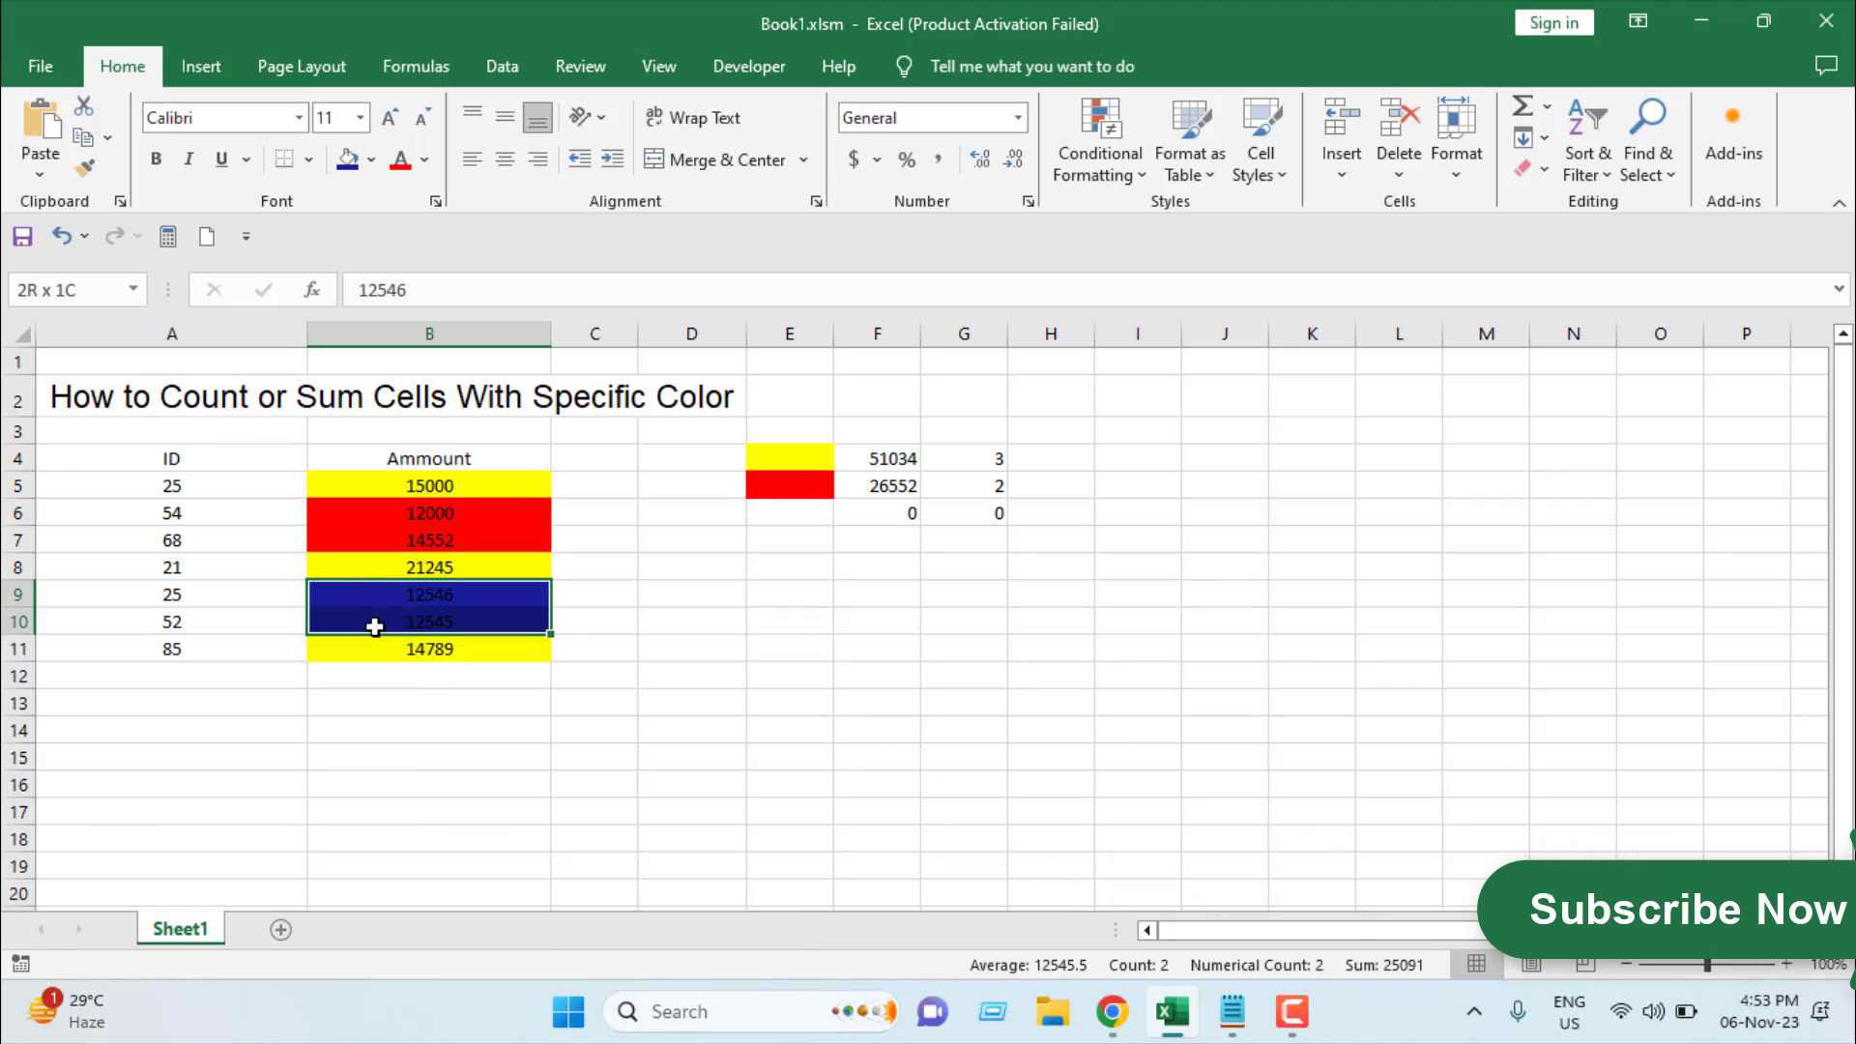
left_click(88, 170)
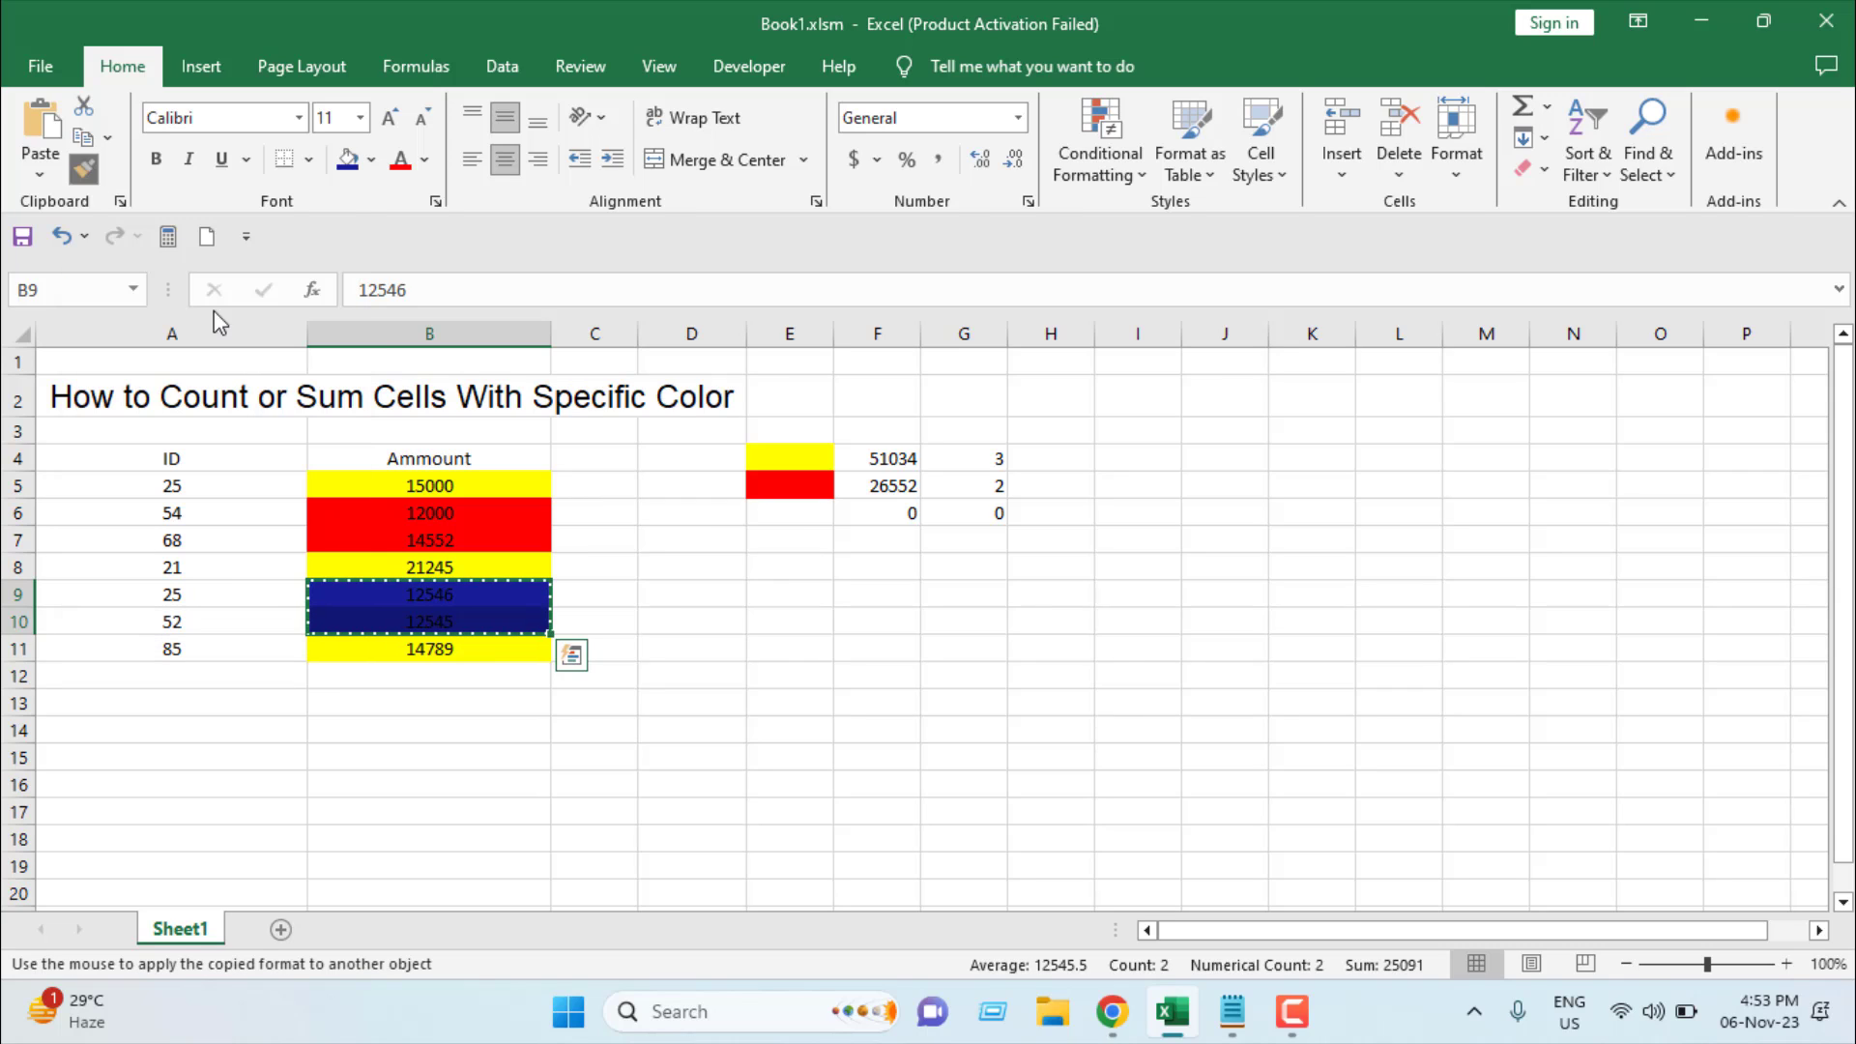
left_click(773, 517)
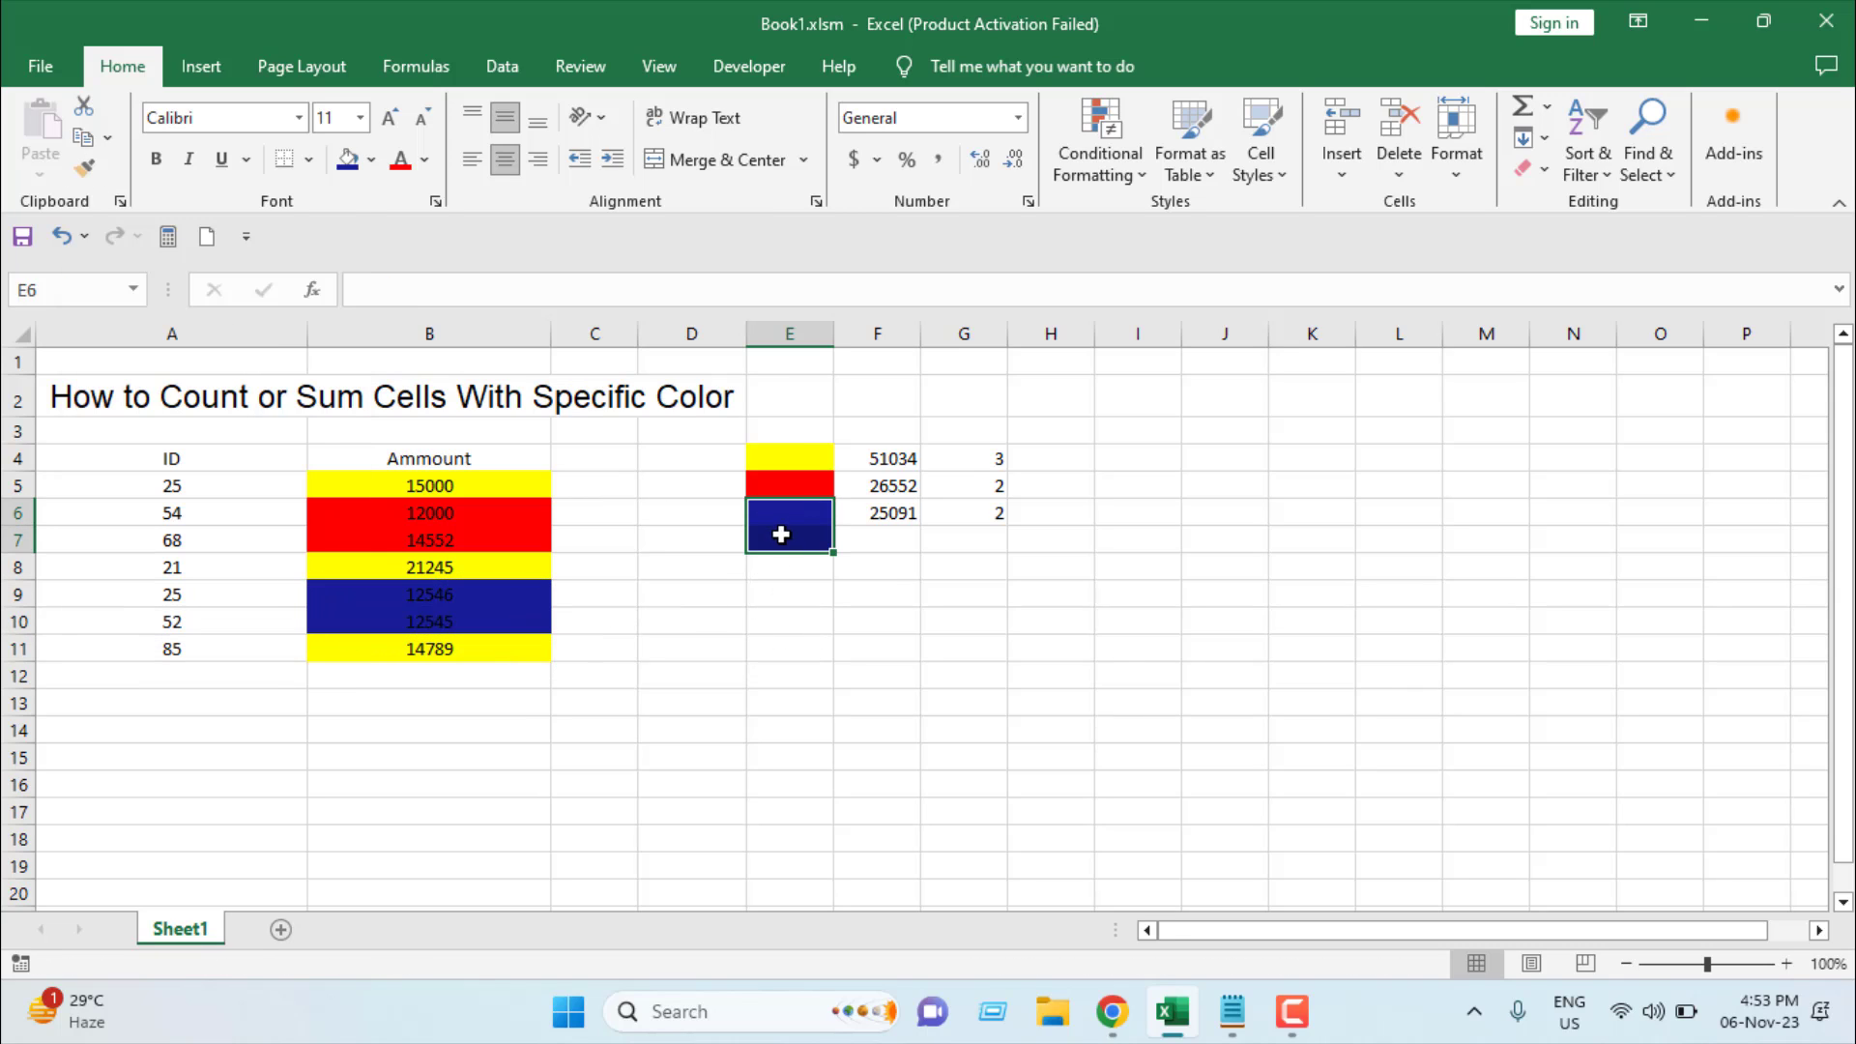
left_click(858, 700)
left_click(789, 539)
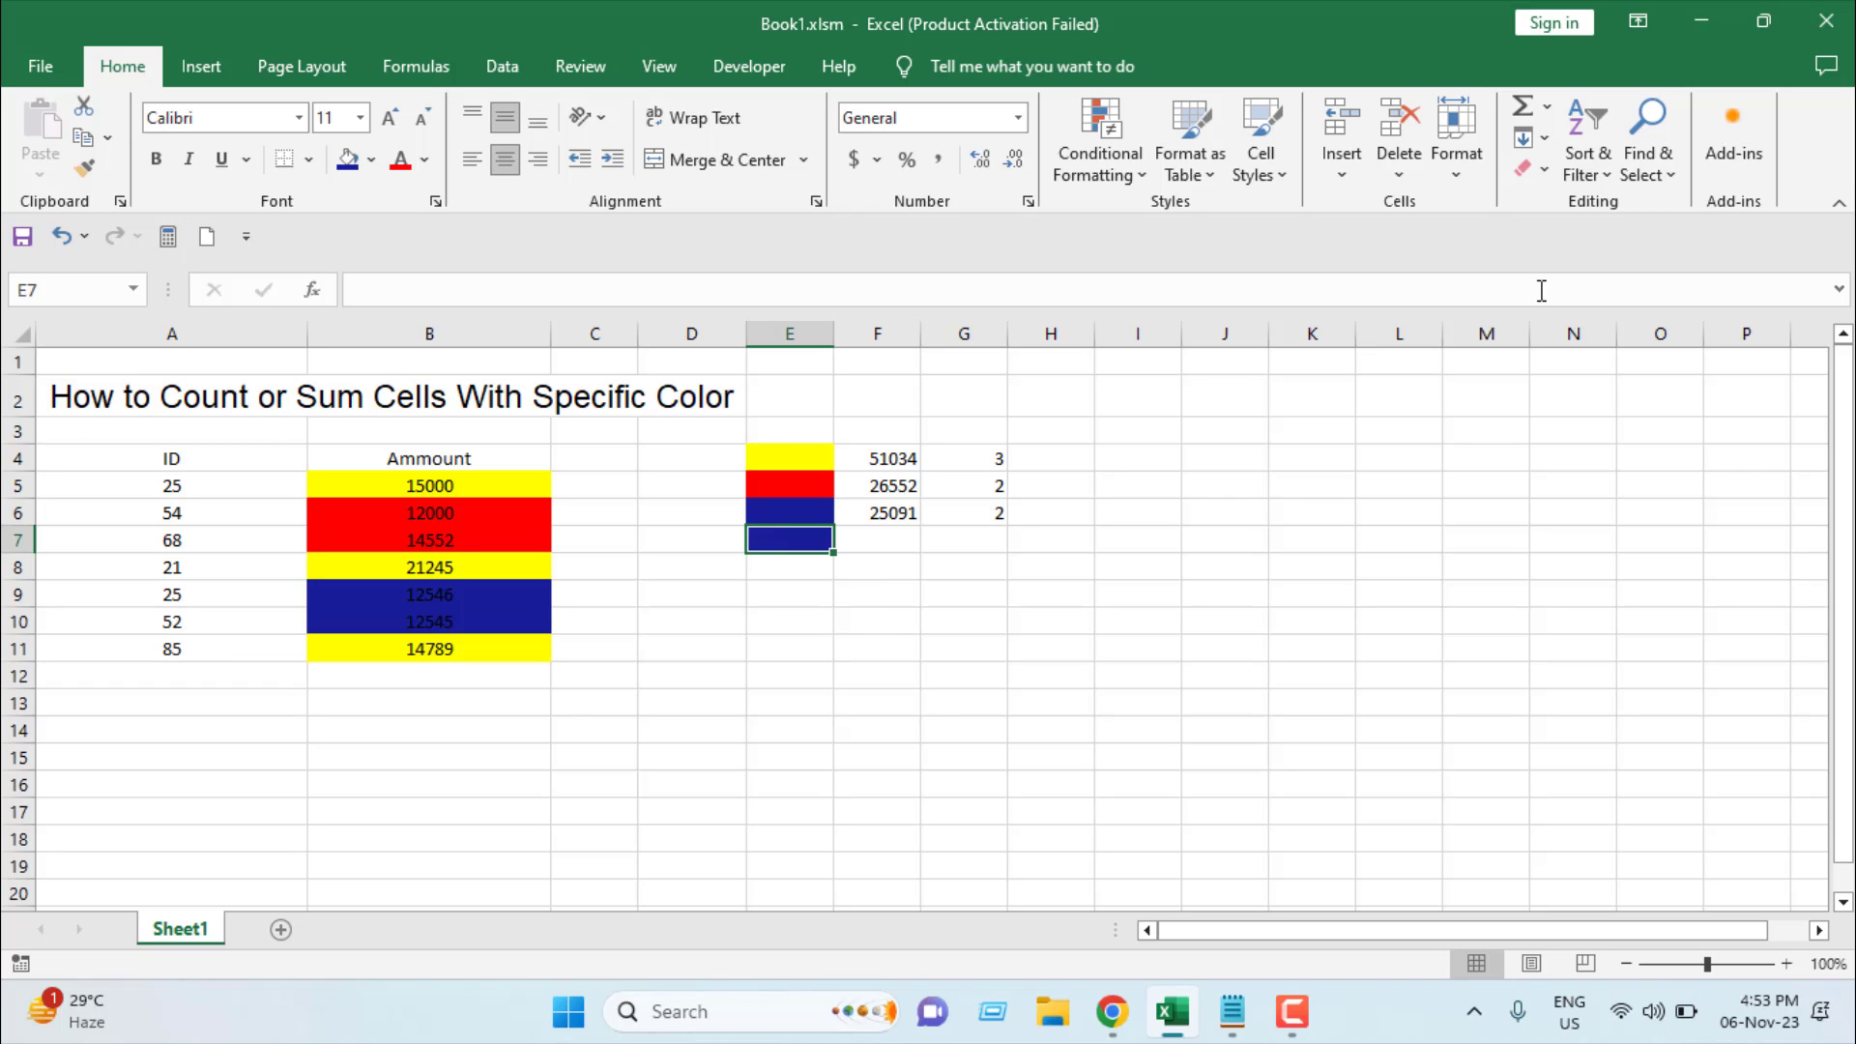
left_click(1532, 169)
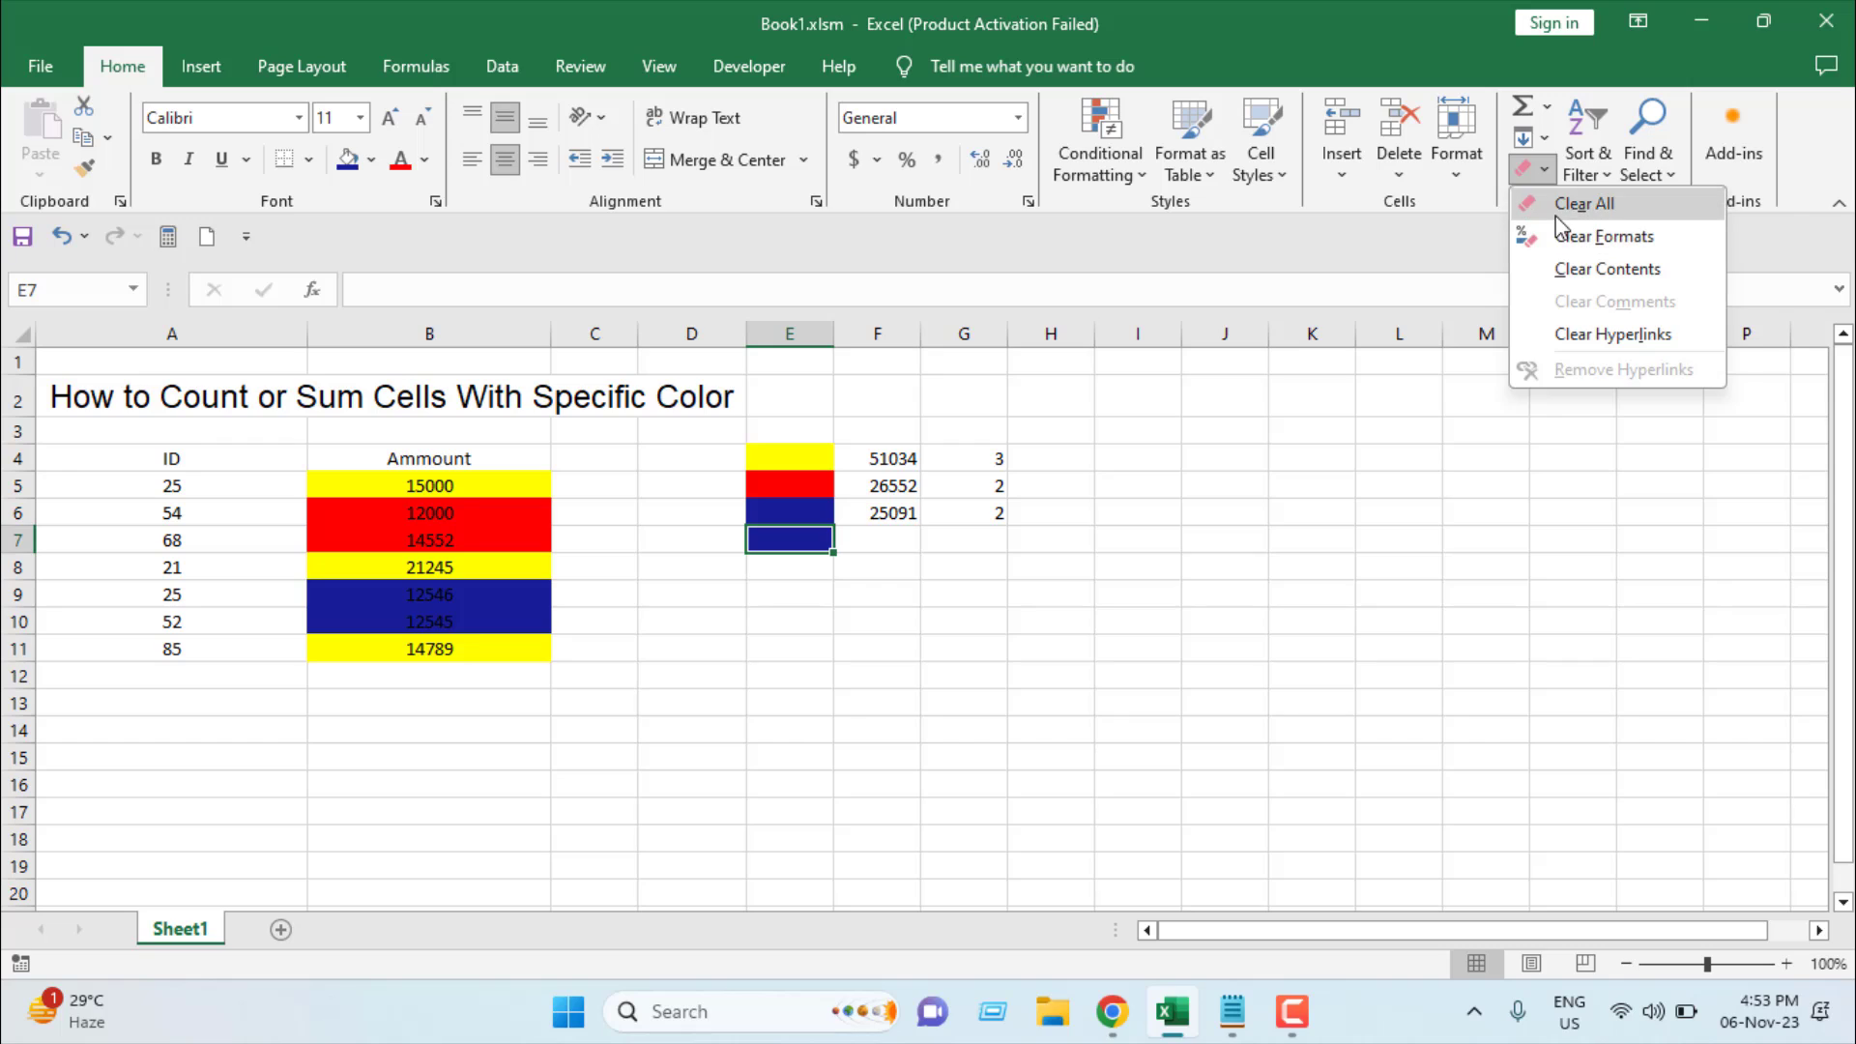
left_click(1559, 203)
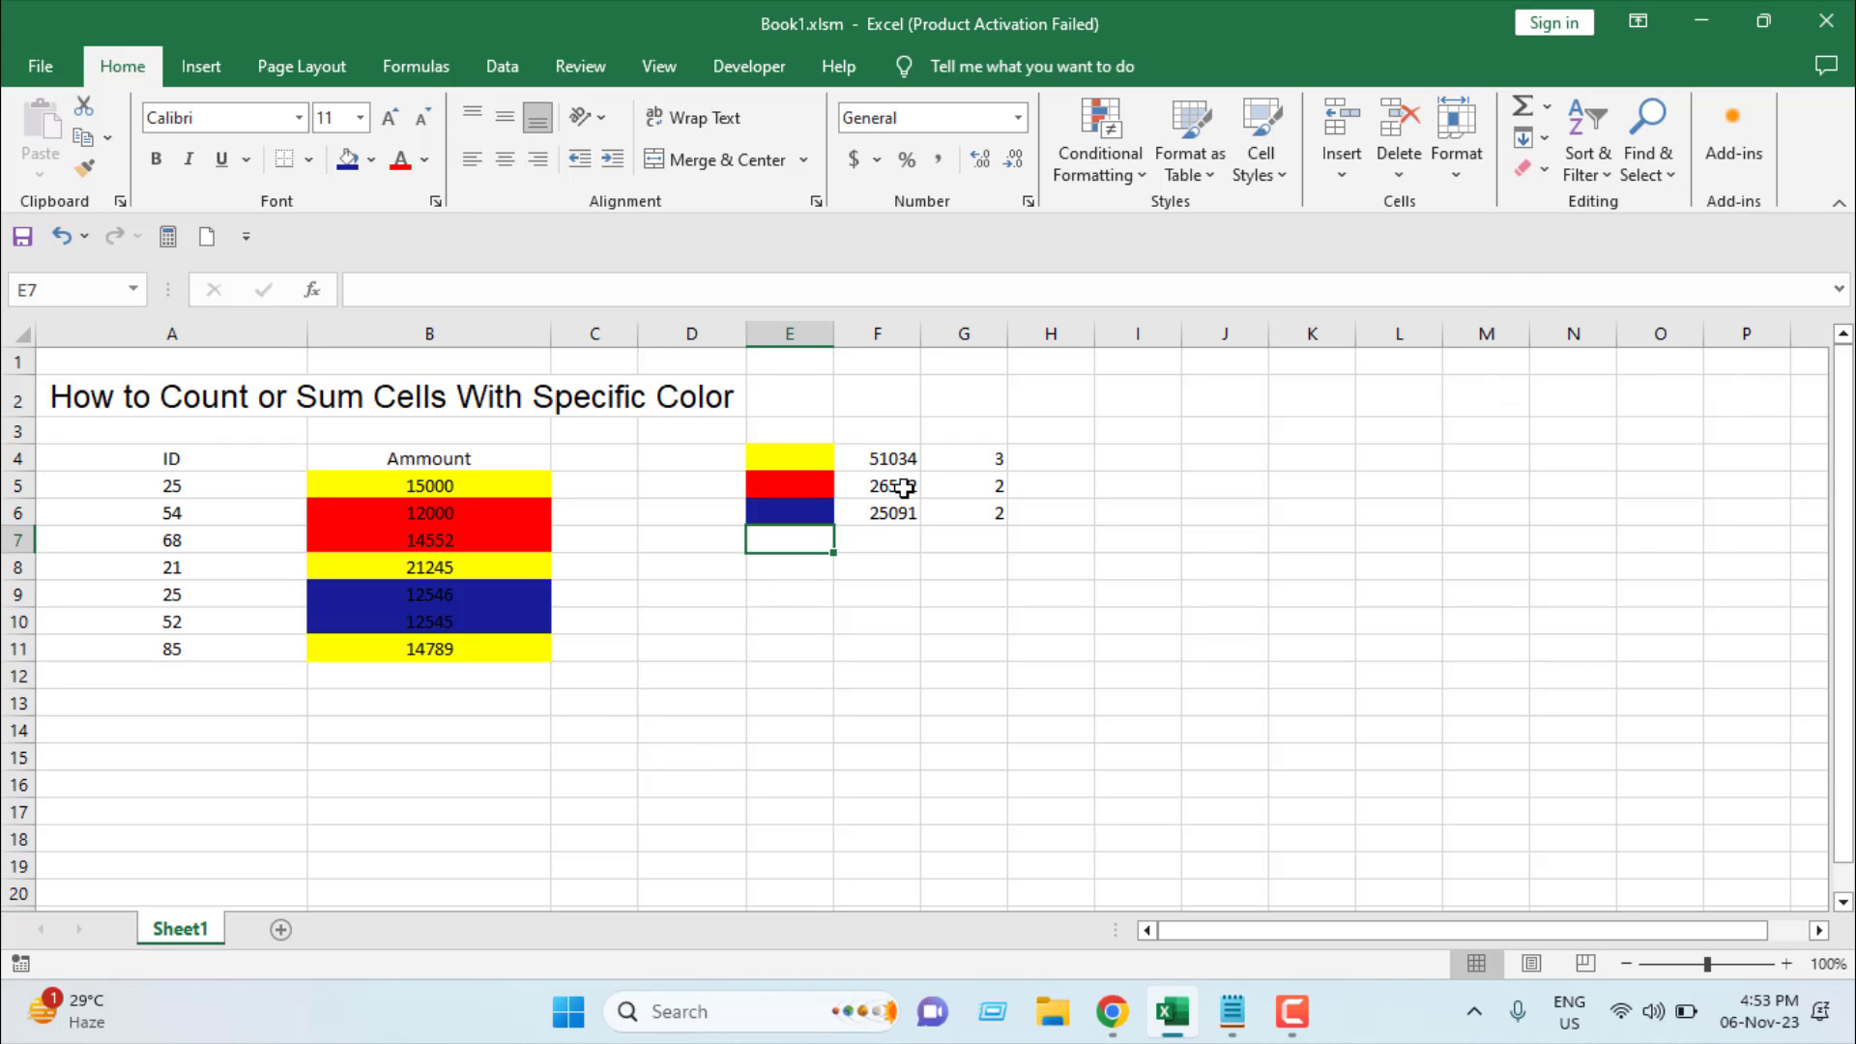
- Preview colours in the More Colors picker for F9, cancelling without applying a fill
left_click(889, 588)
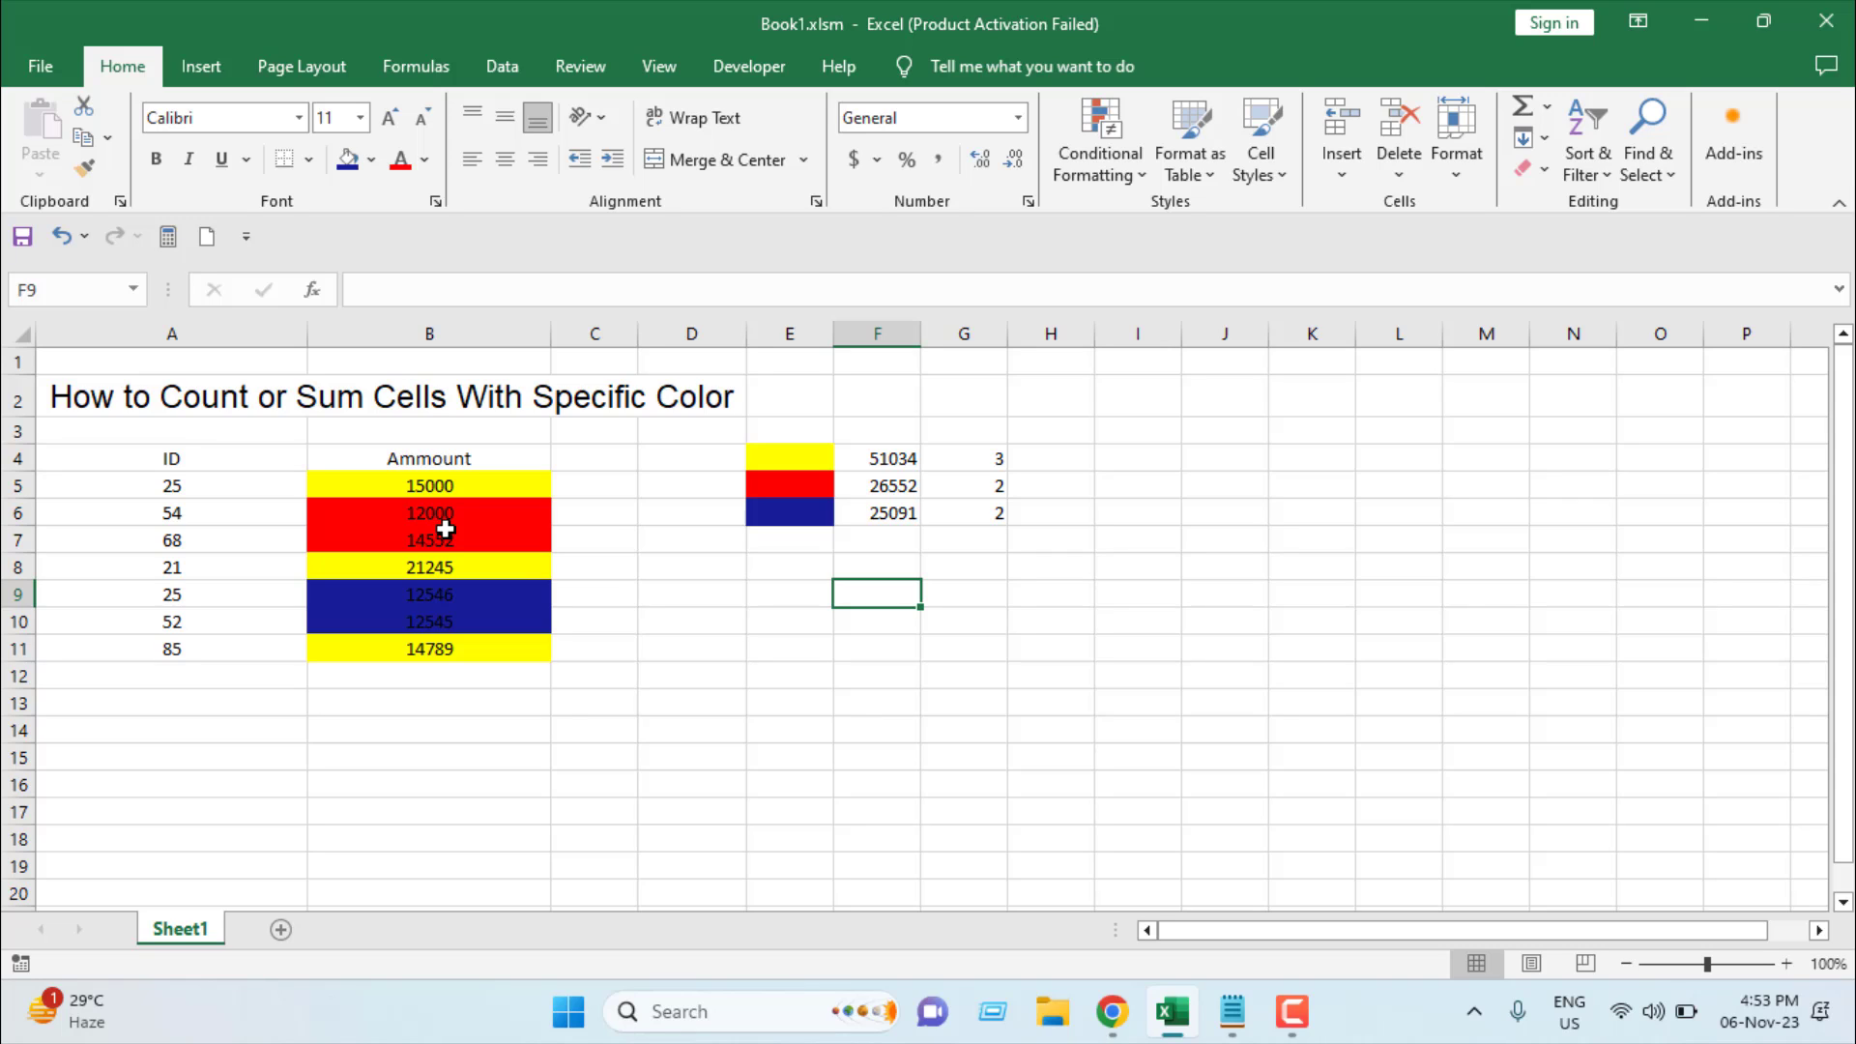
left_click(371, 160)
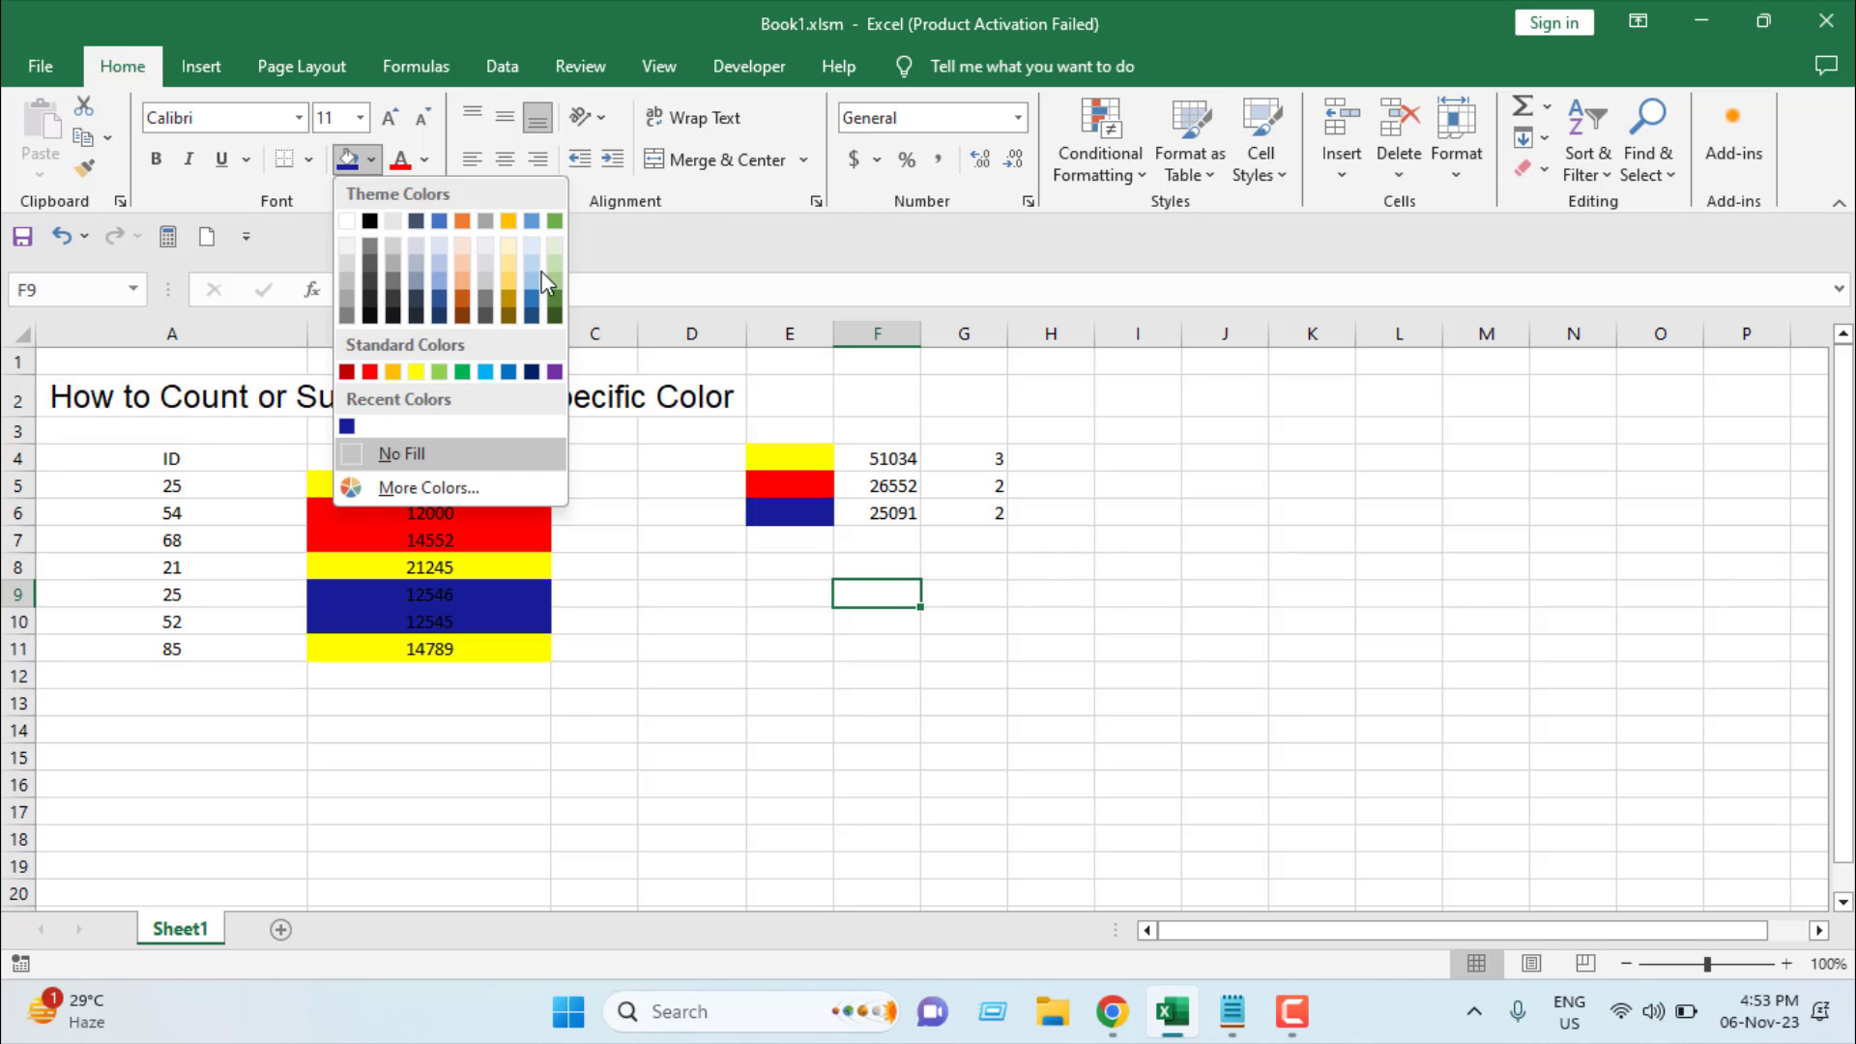
left_click(358, 491)
left_click(257, 644)
left_click(184, 578)
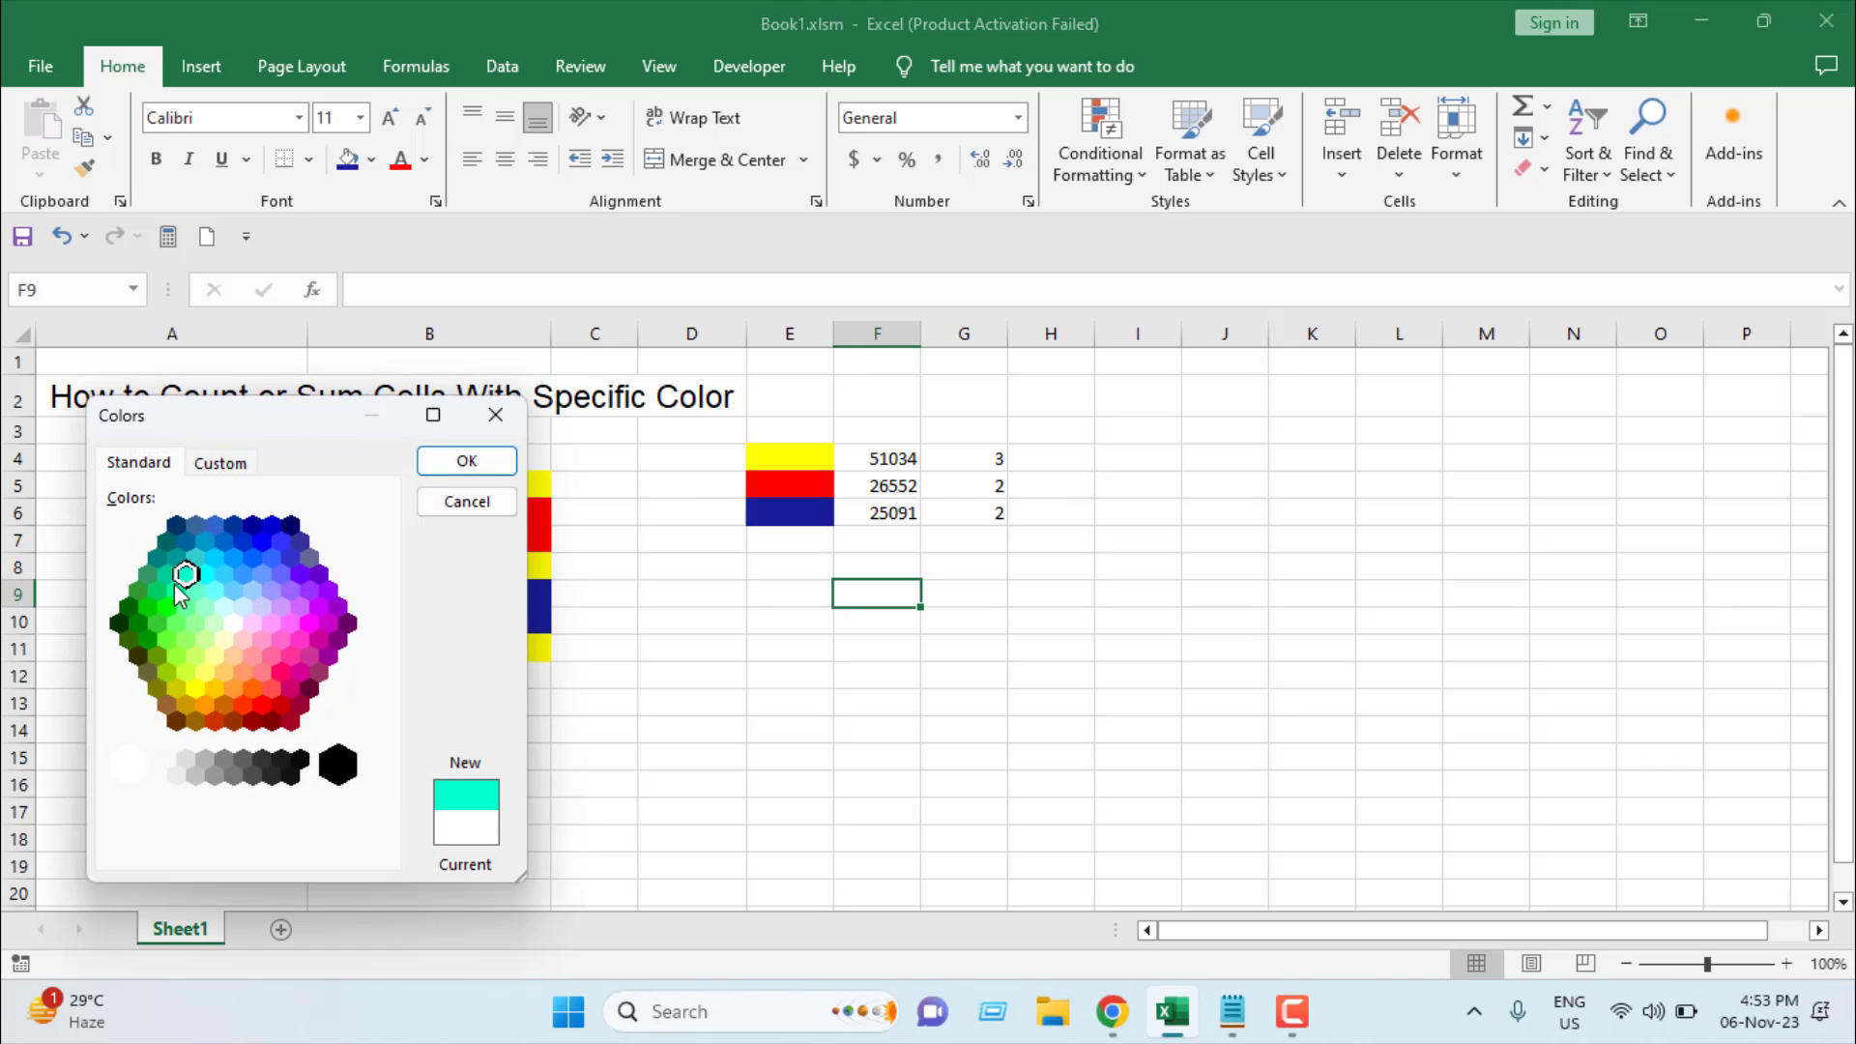
left_click(495, 415)
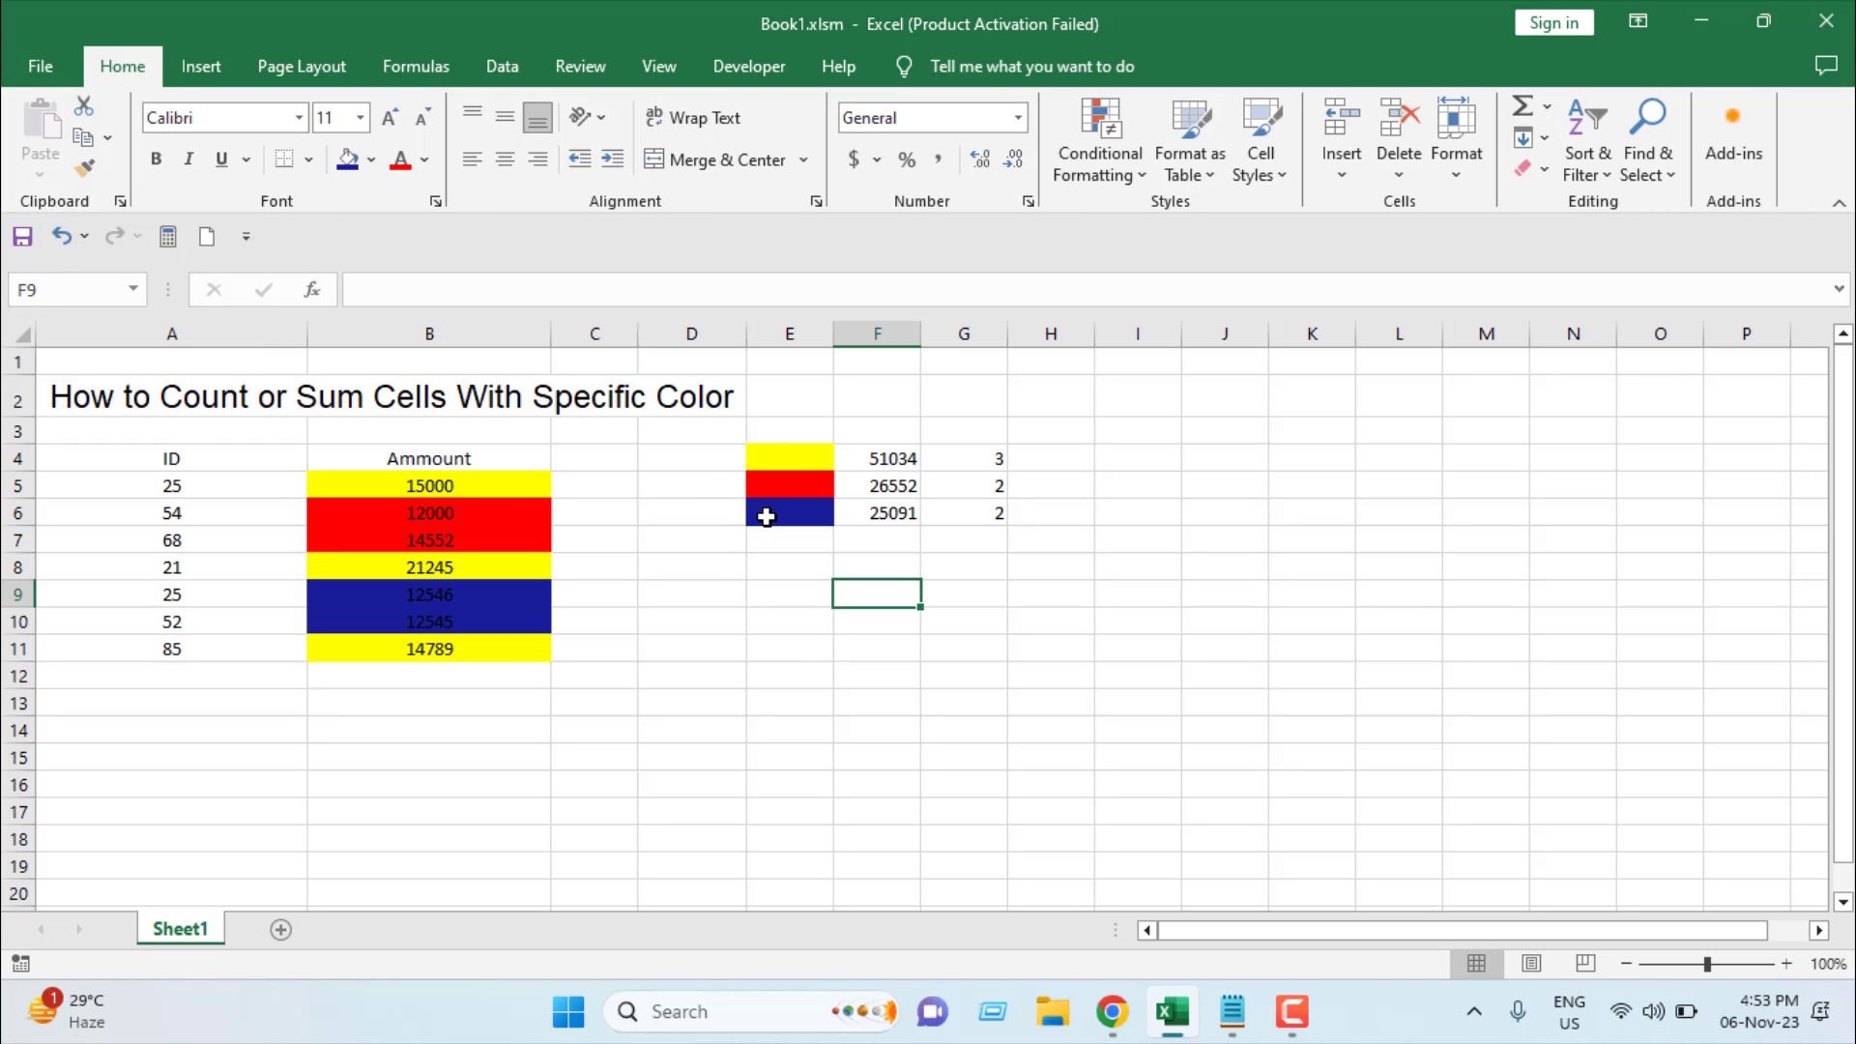
- Open the VBA editor from the Developer tab to show the CalculateCellColor code
left_click(816, 660)
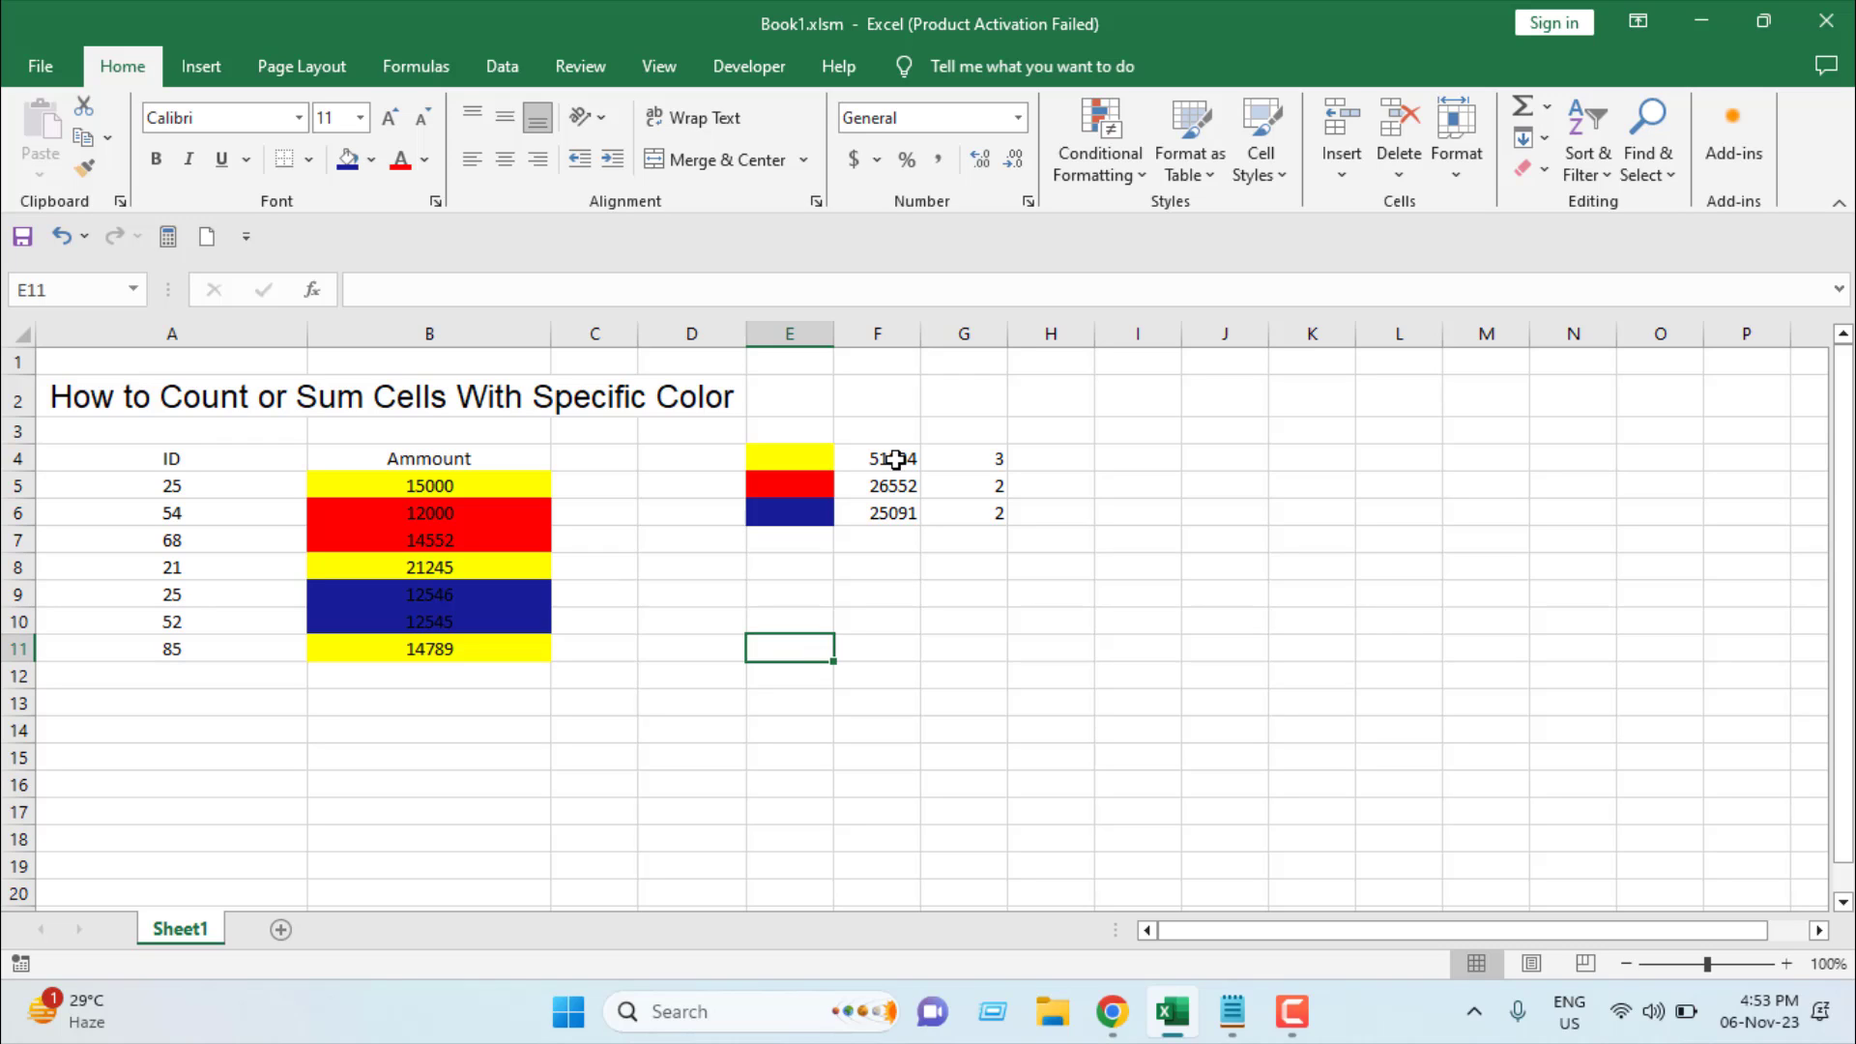
left_click(724, 66)
left_click(43, 145)
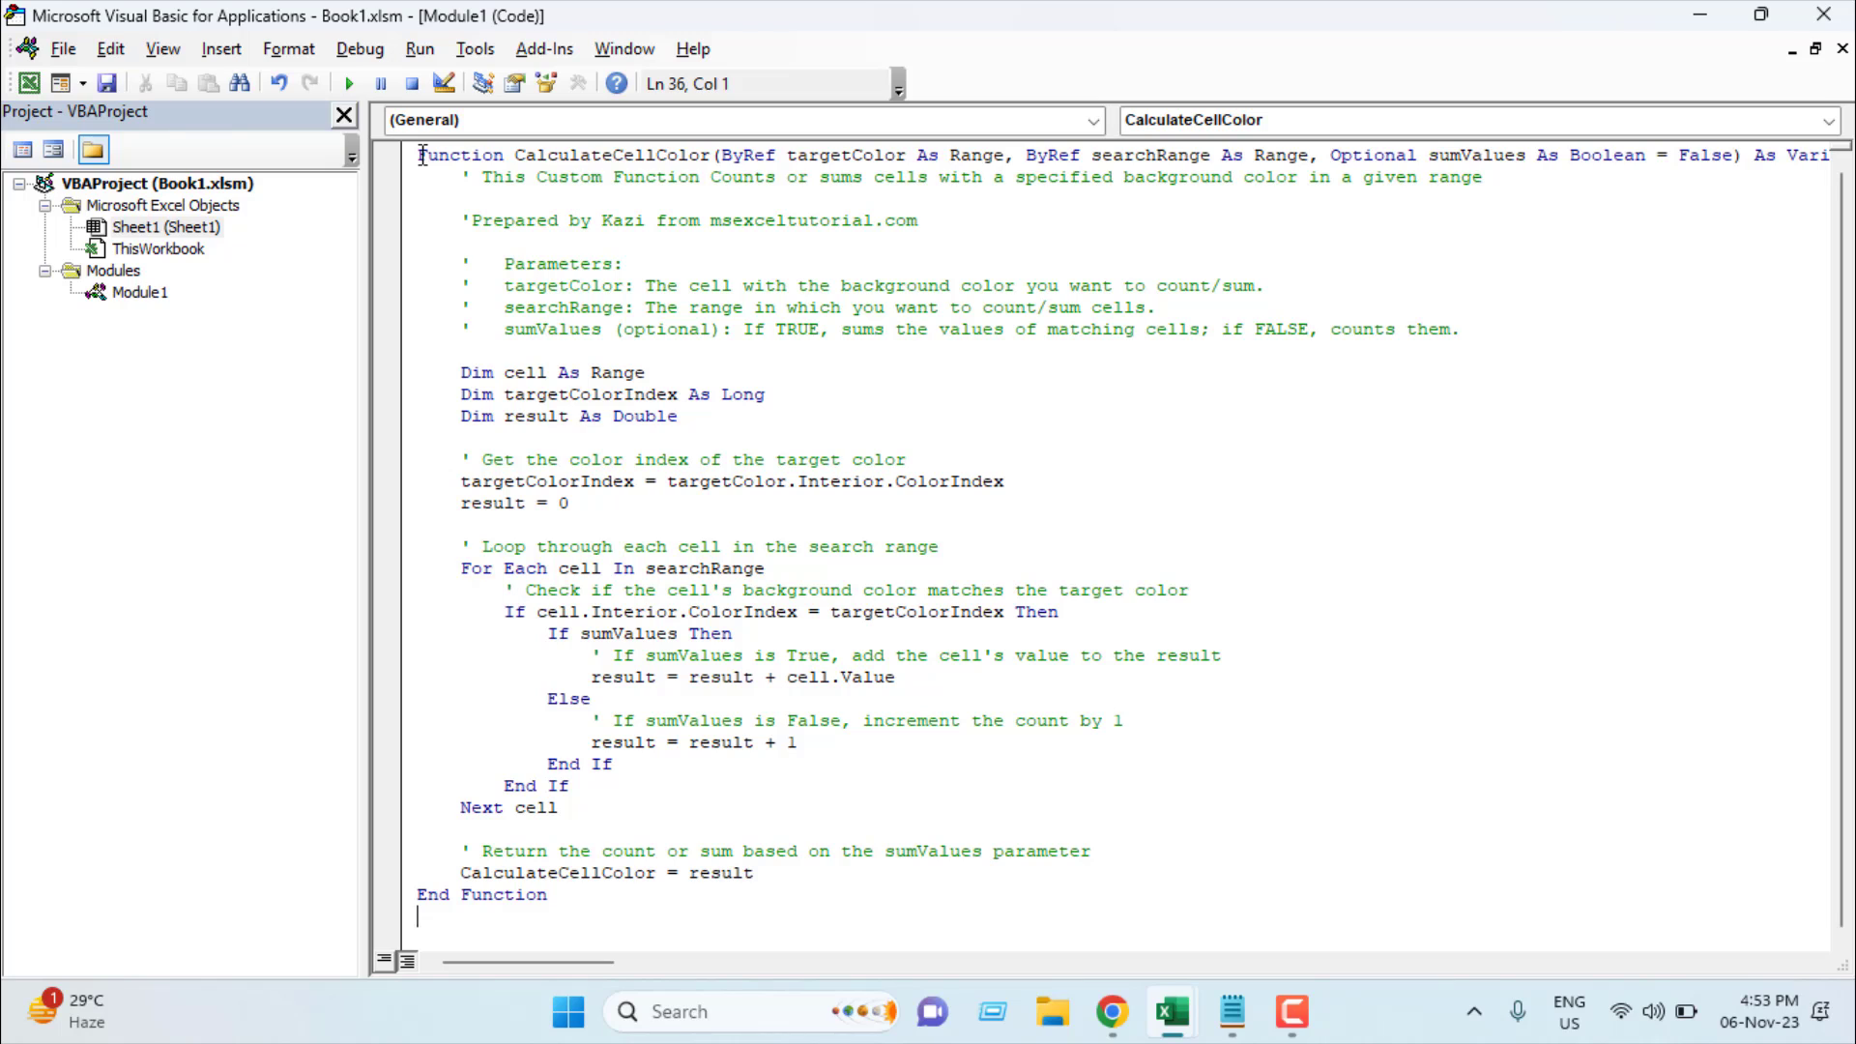
- Highlight the Function keyword, End Function, the CalculateCellColor name and its targetColor parameter
left_click_drag(423, 156, 502, 155)
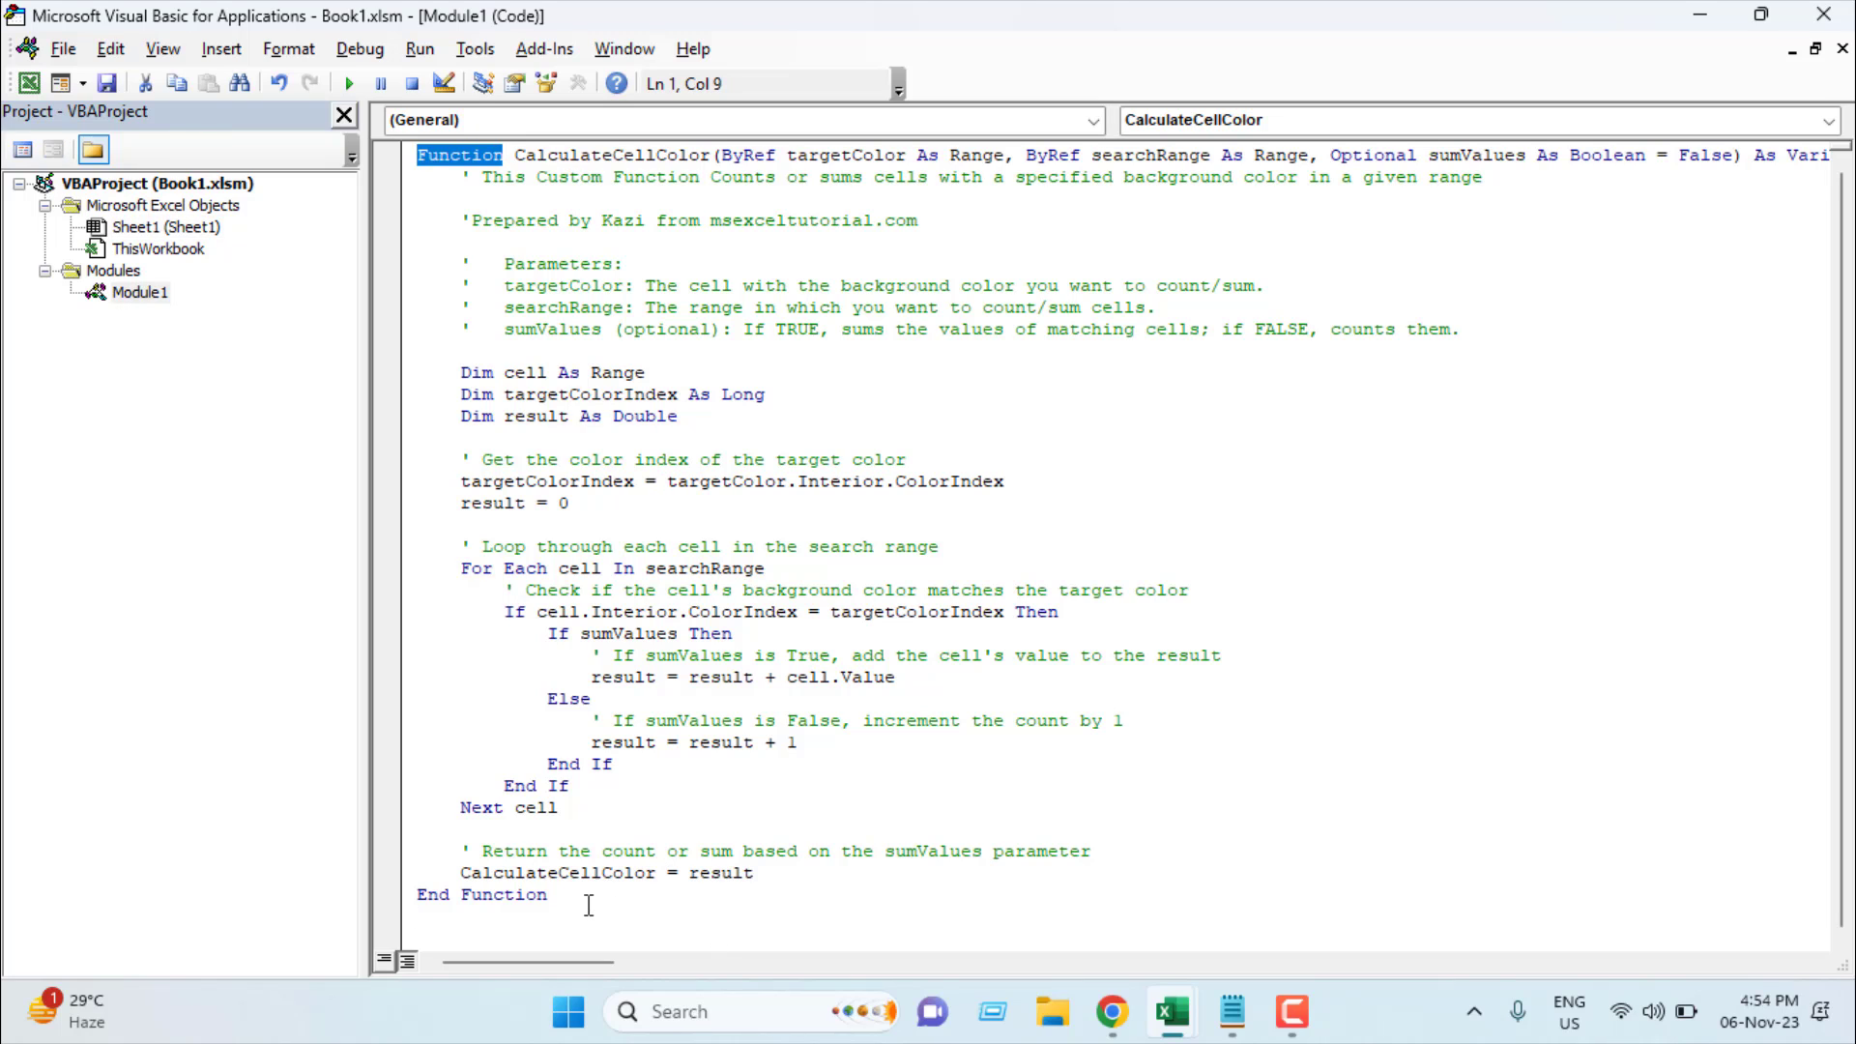
left_click_drag(589, 906, 424, 901)
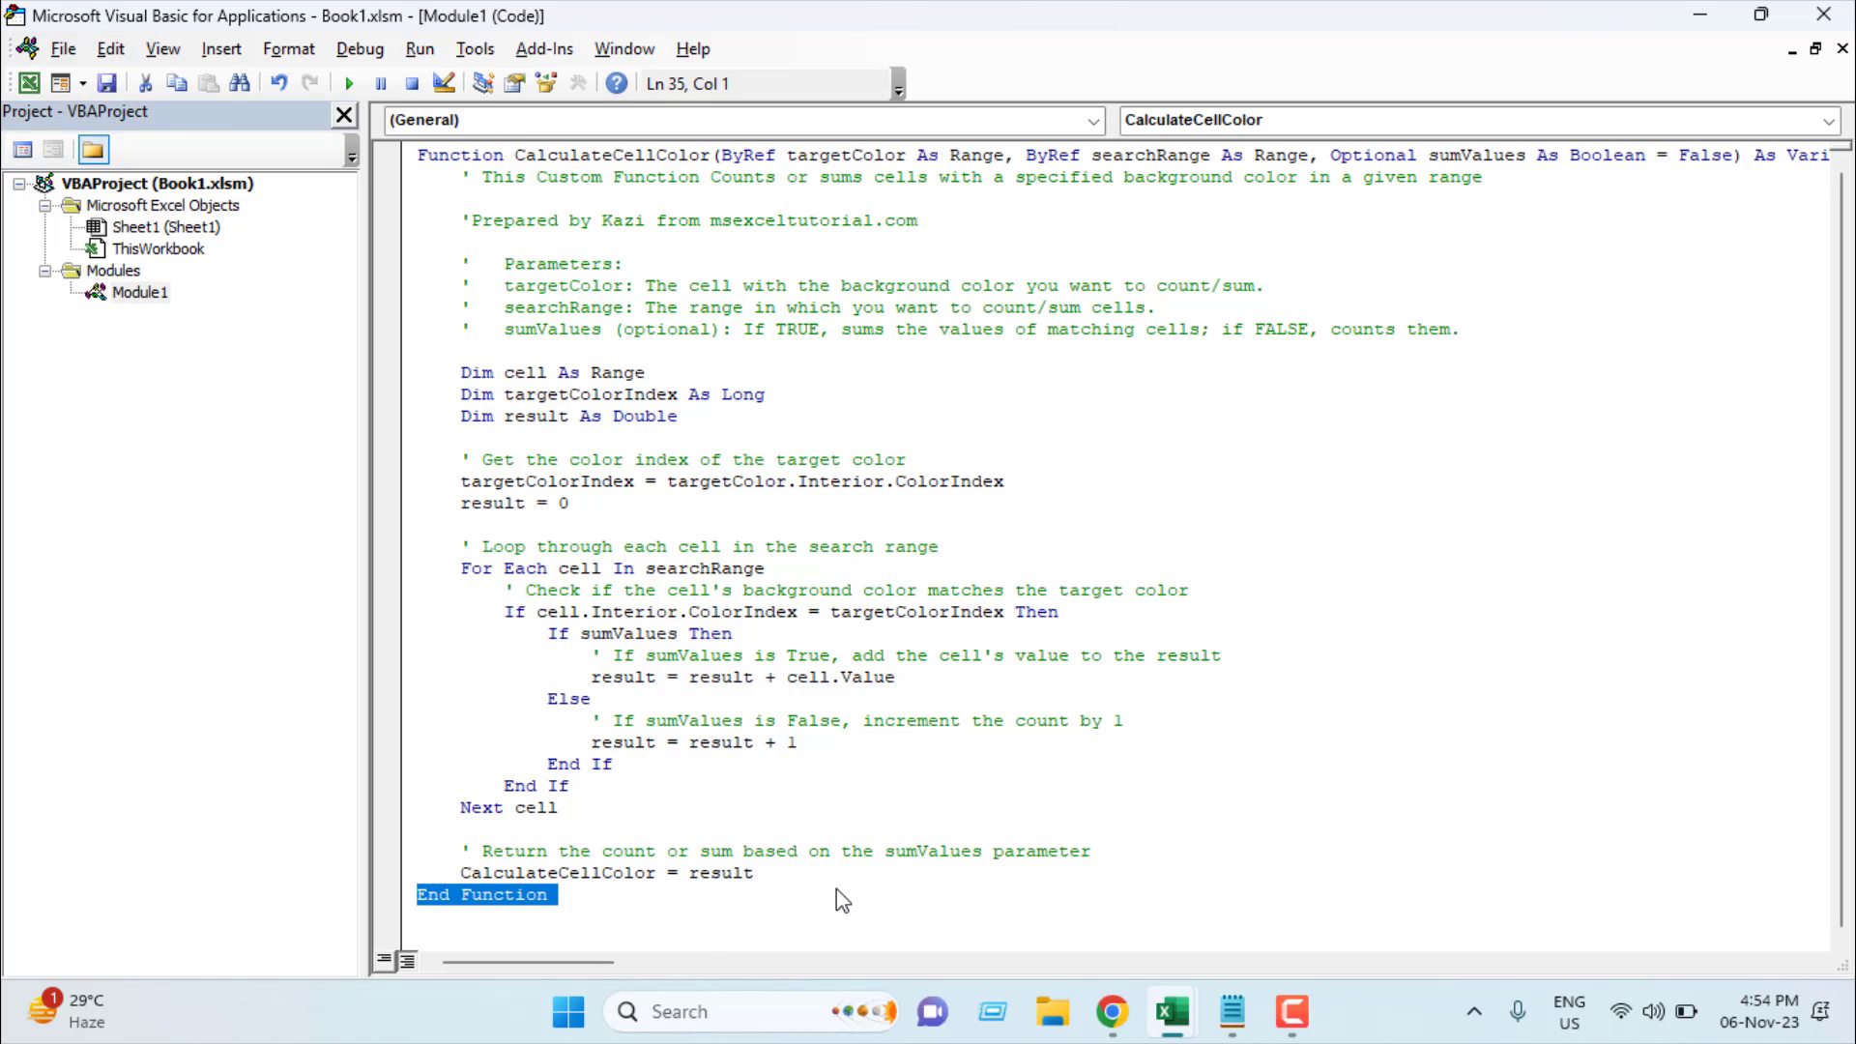
left_click_drag(515, 155, 710, 155)
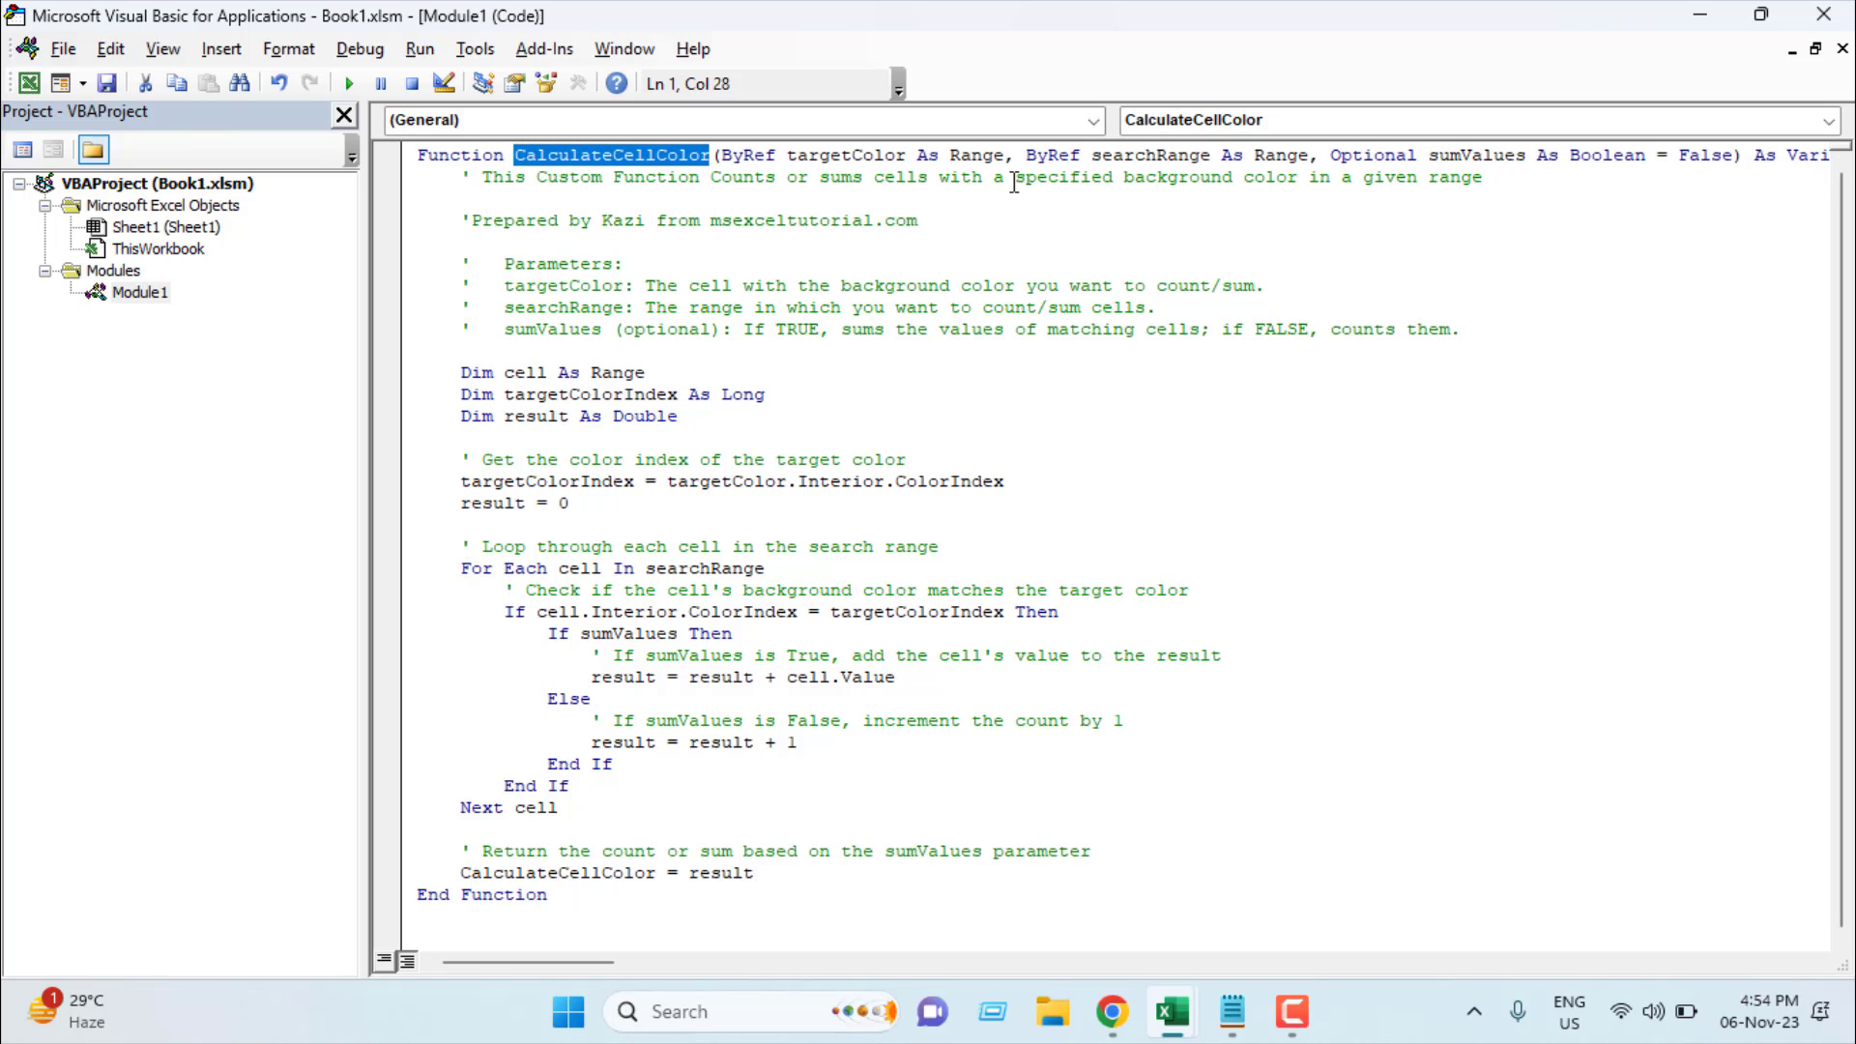
left_click_drag(787, 155, 1007, 155)
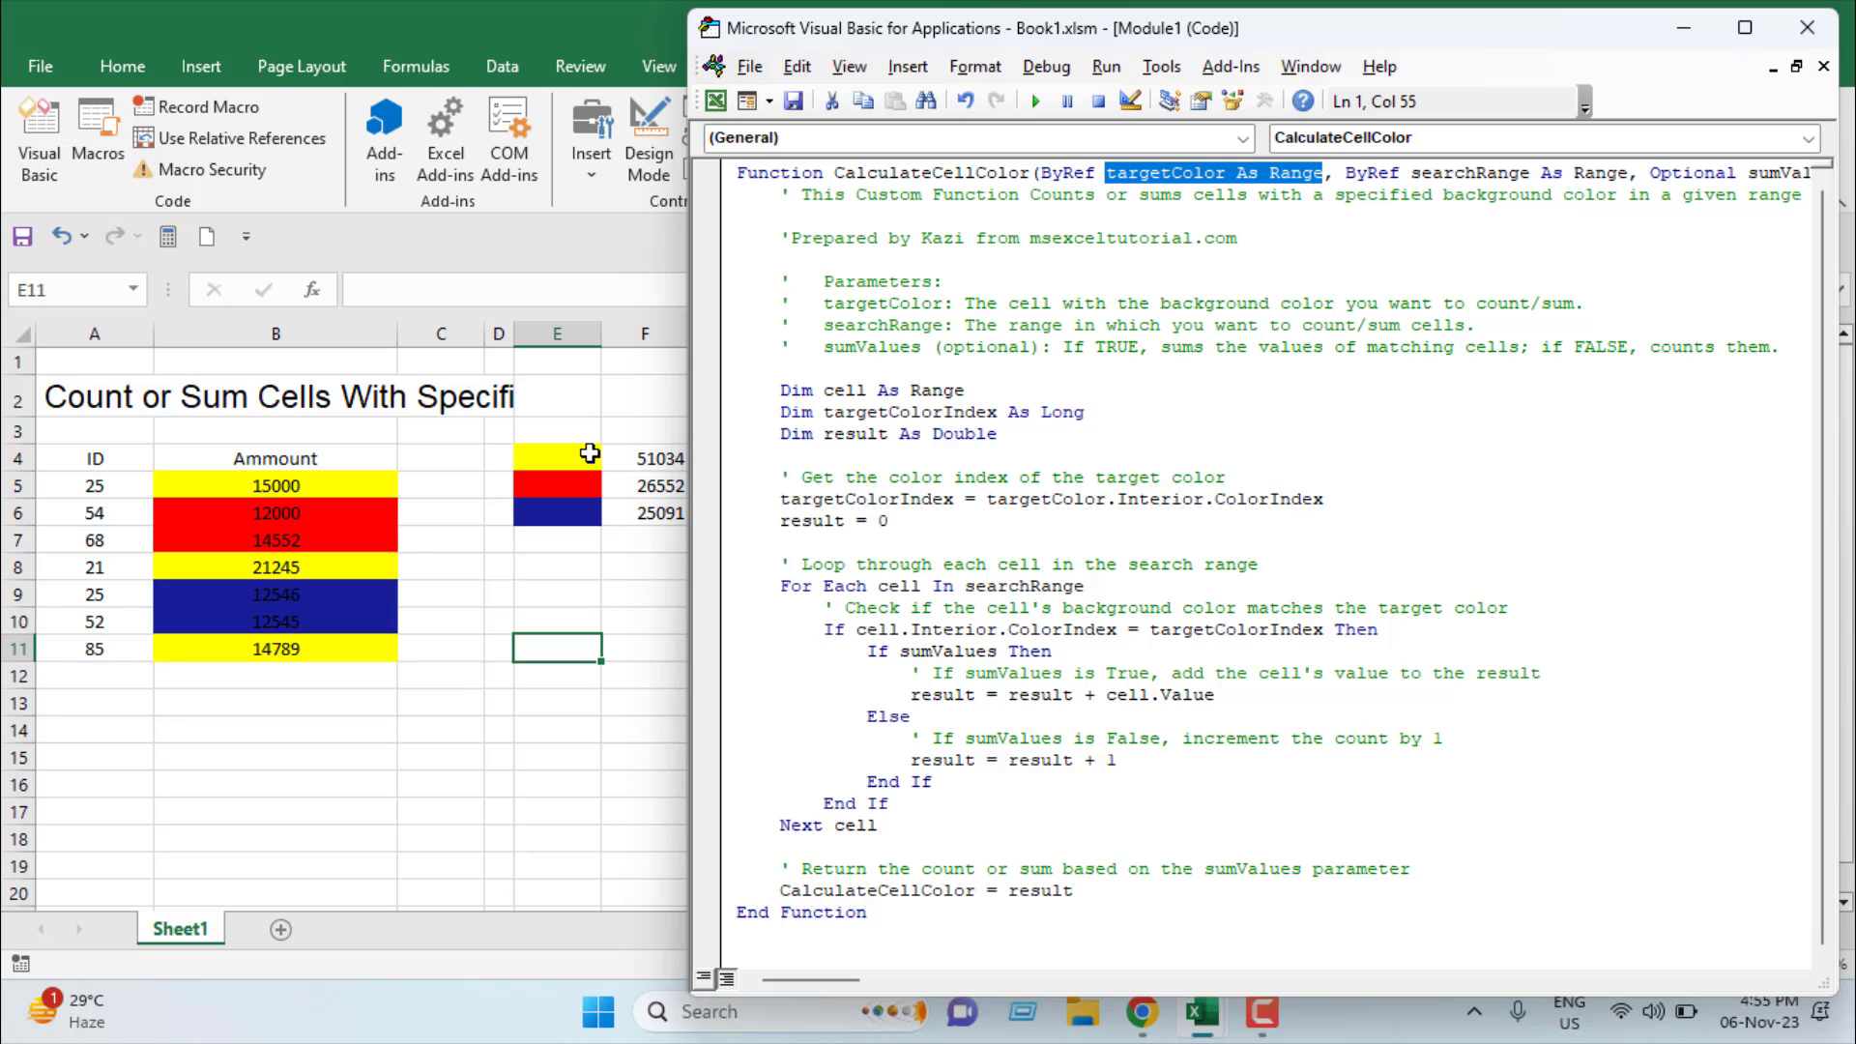
left_click(561, 452)
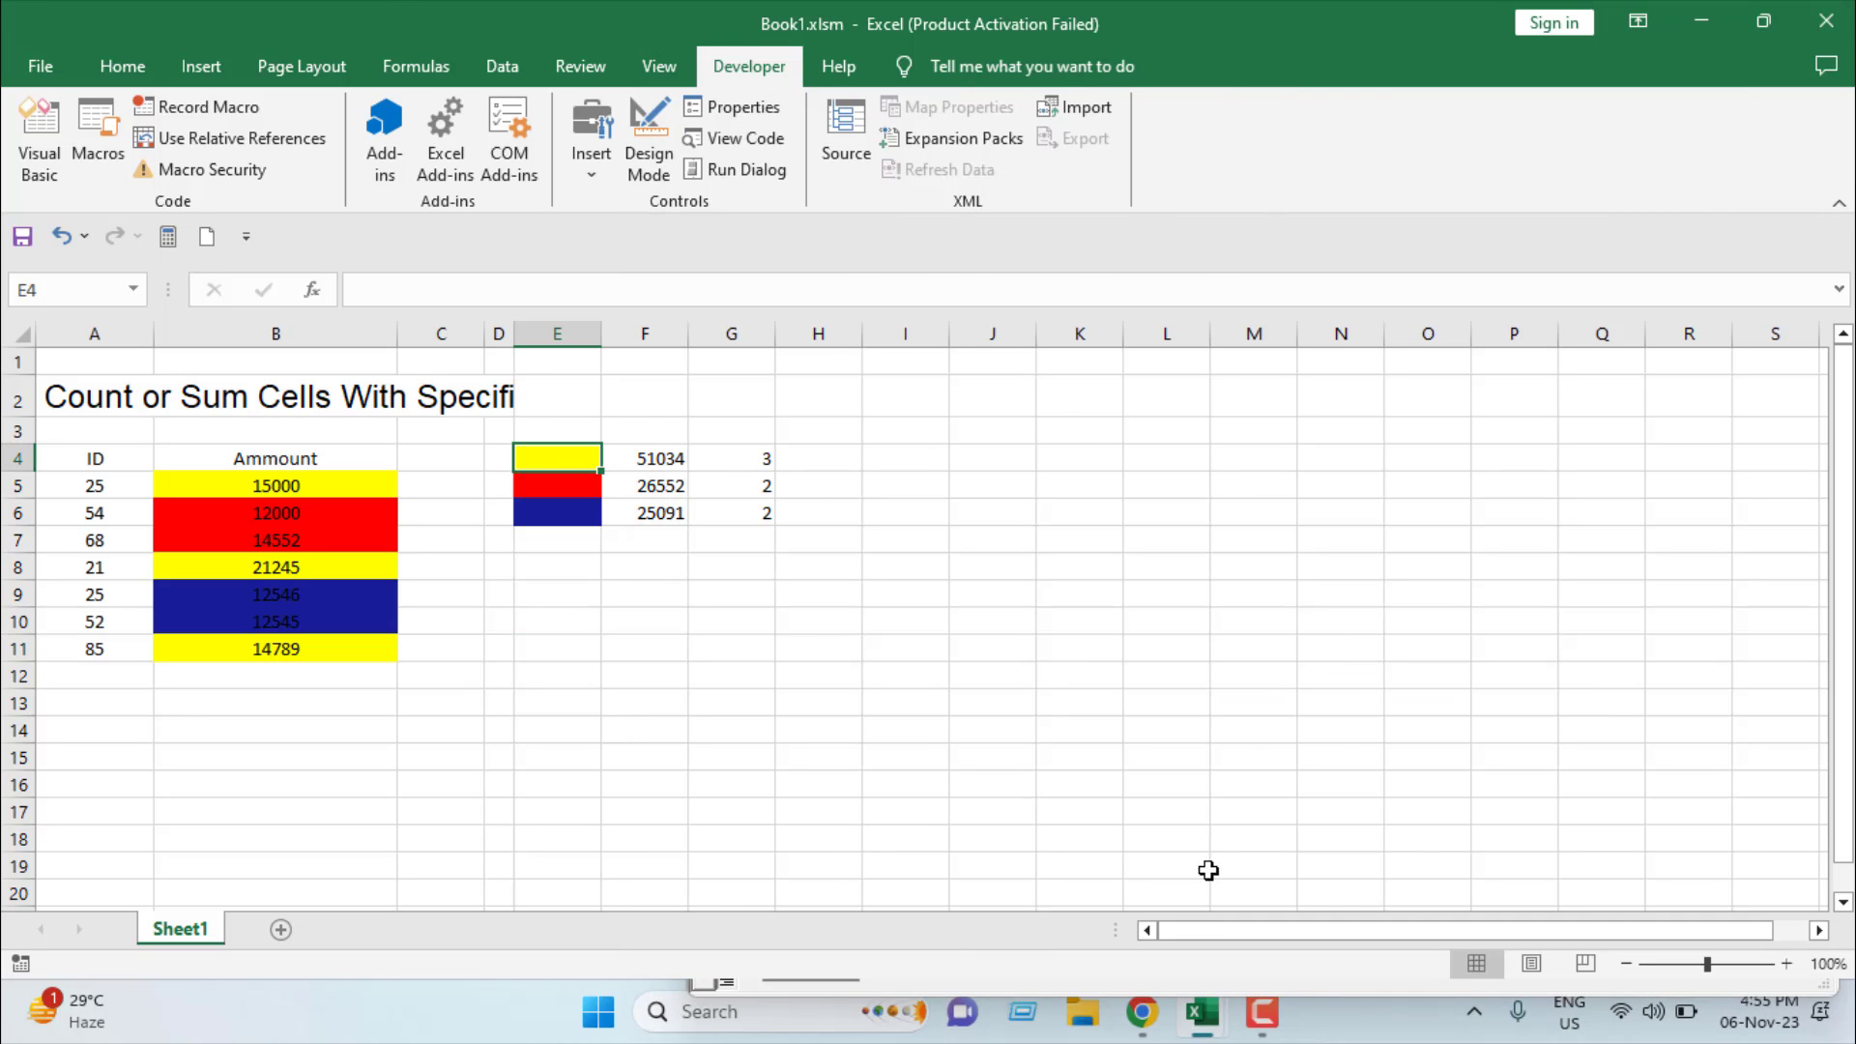
key("alt+F11")
left_click_drag(1409, 172, 1621, 174)
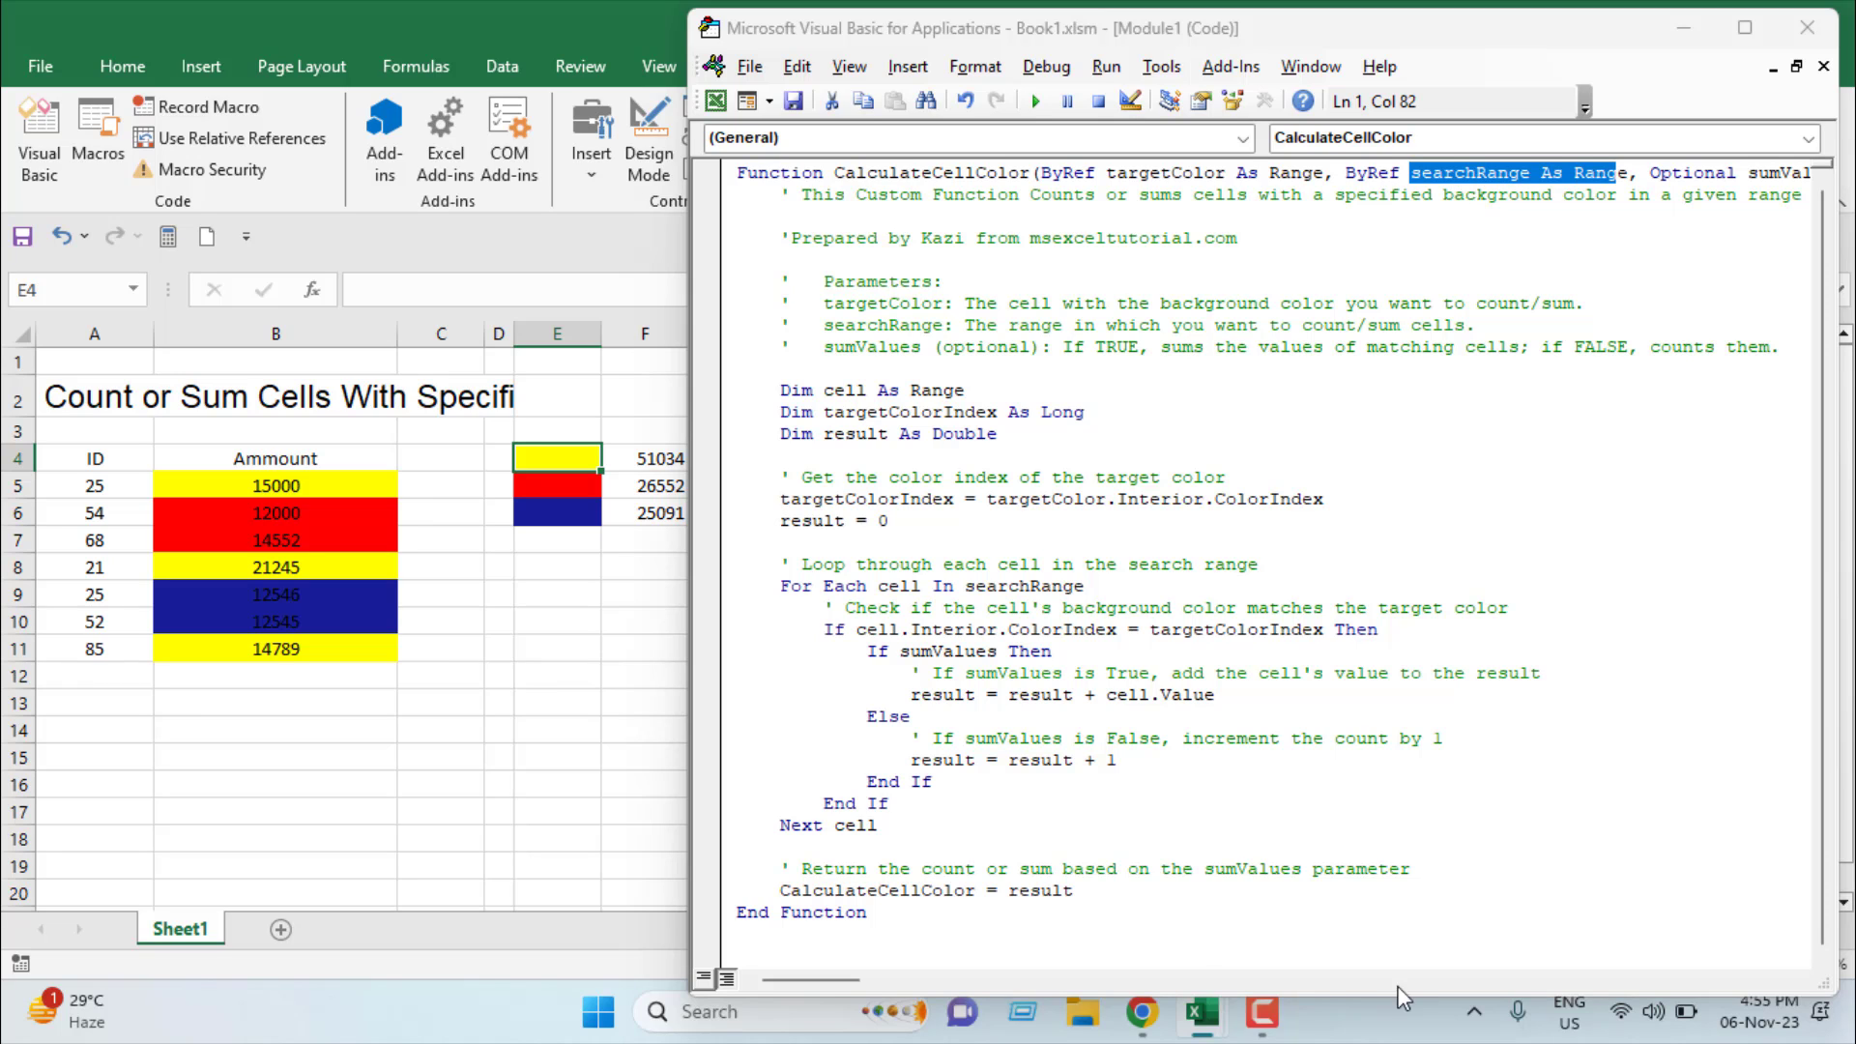
left_click_drag(815, 983, 857, 975)
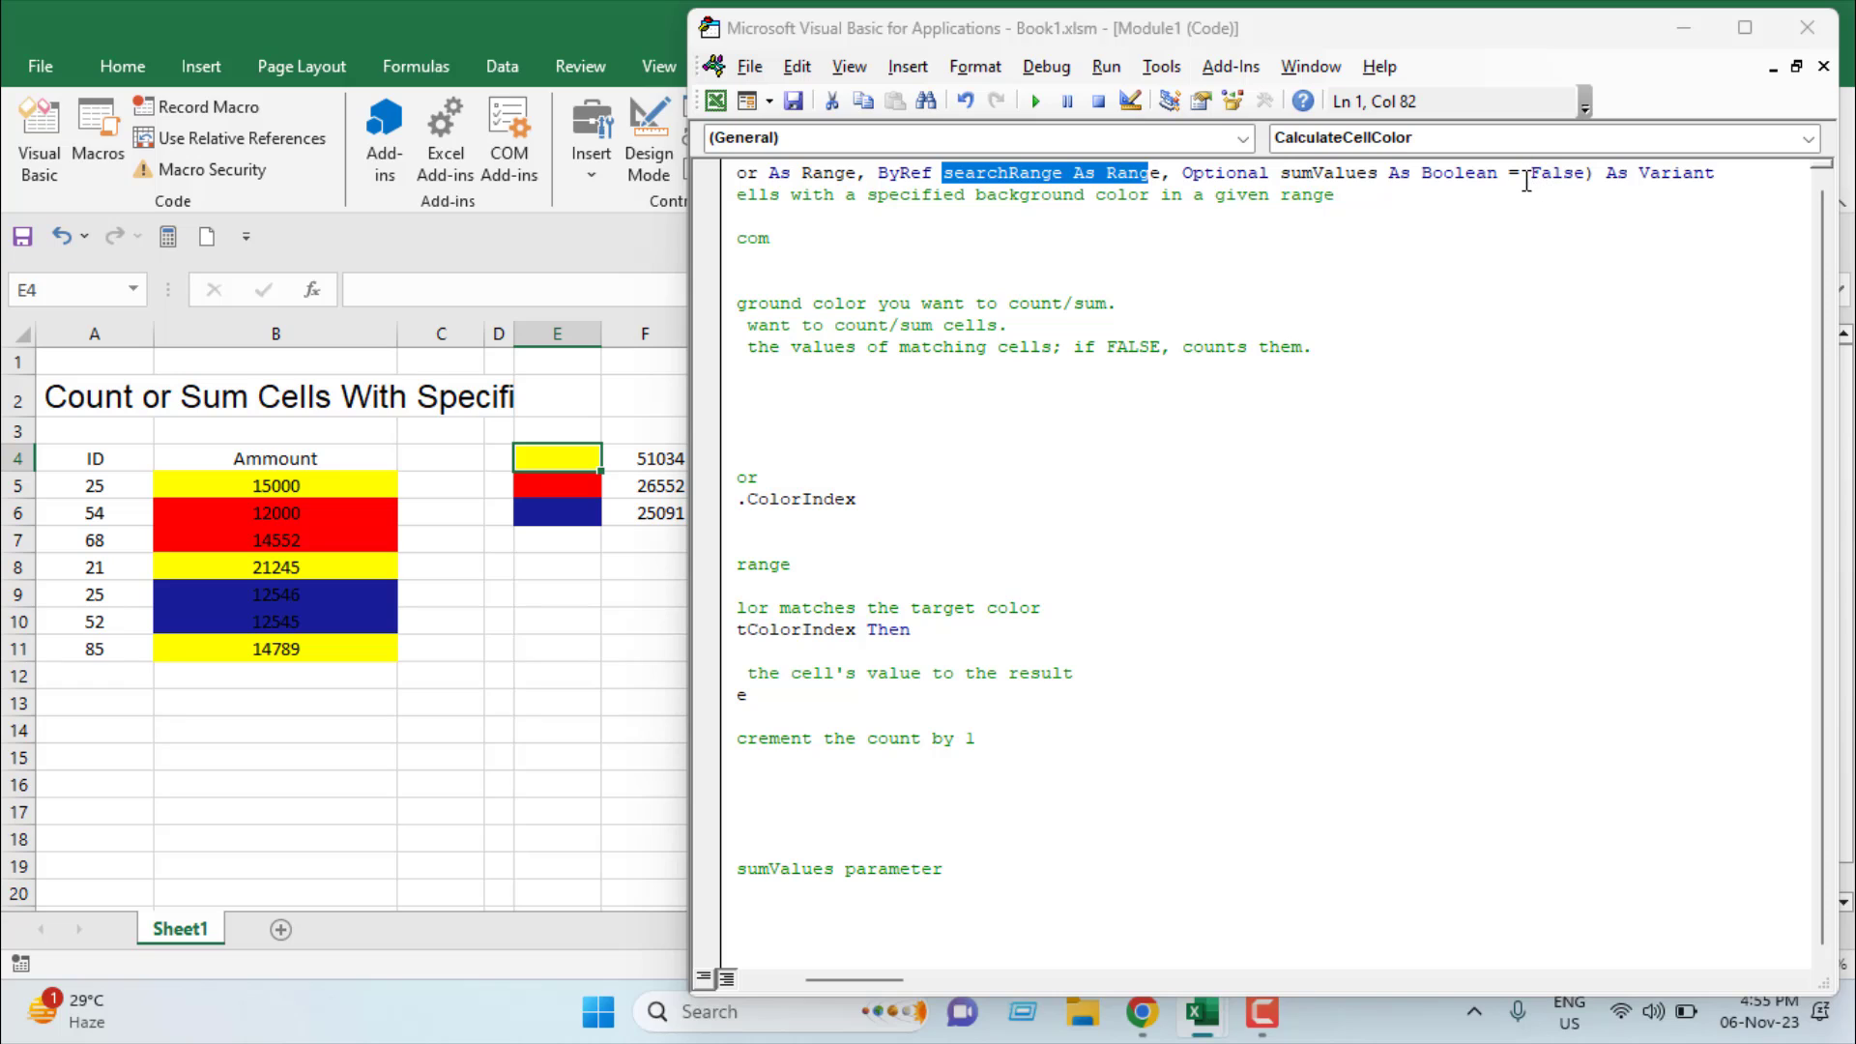
left_click_drag(1528, 175, 1586, 175)
left_click(1568, 325)
scroll(1568, 324, "left", 5)
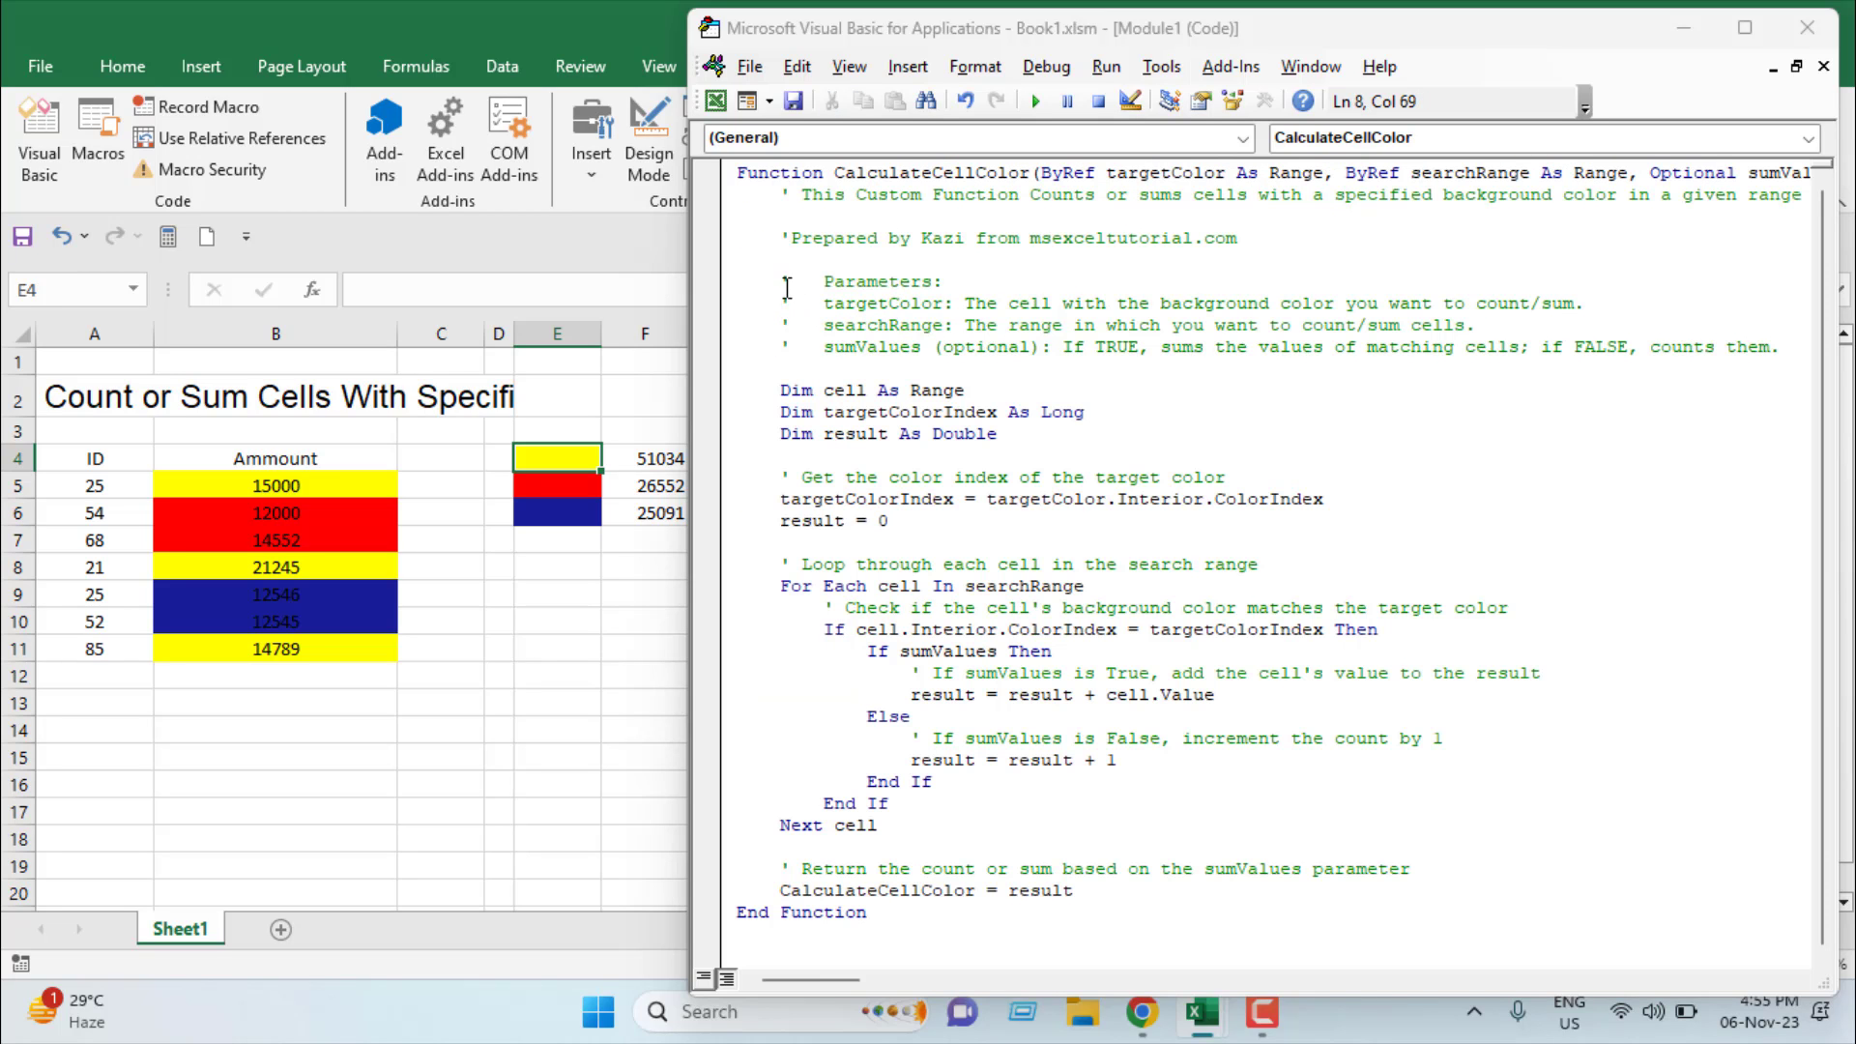
left_click_drag(770, 302, 781, 364)
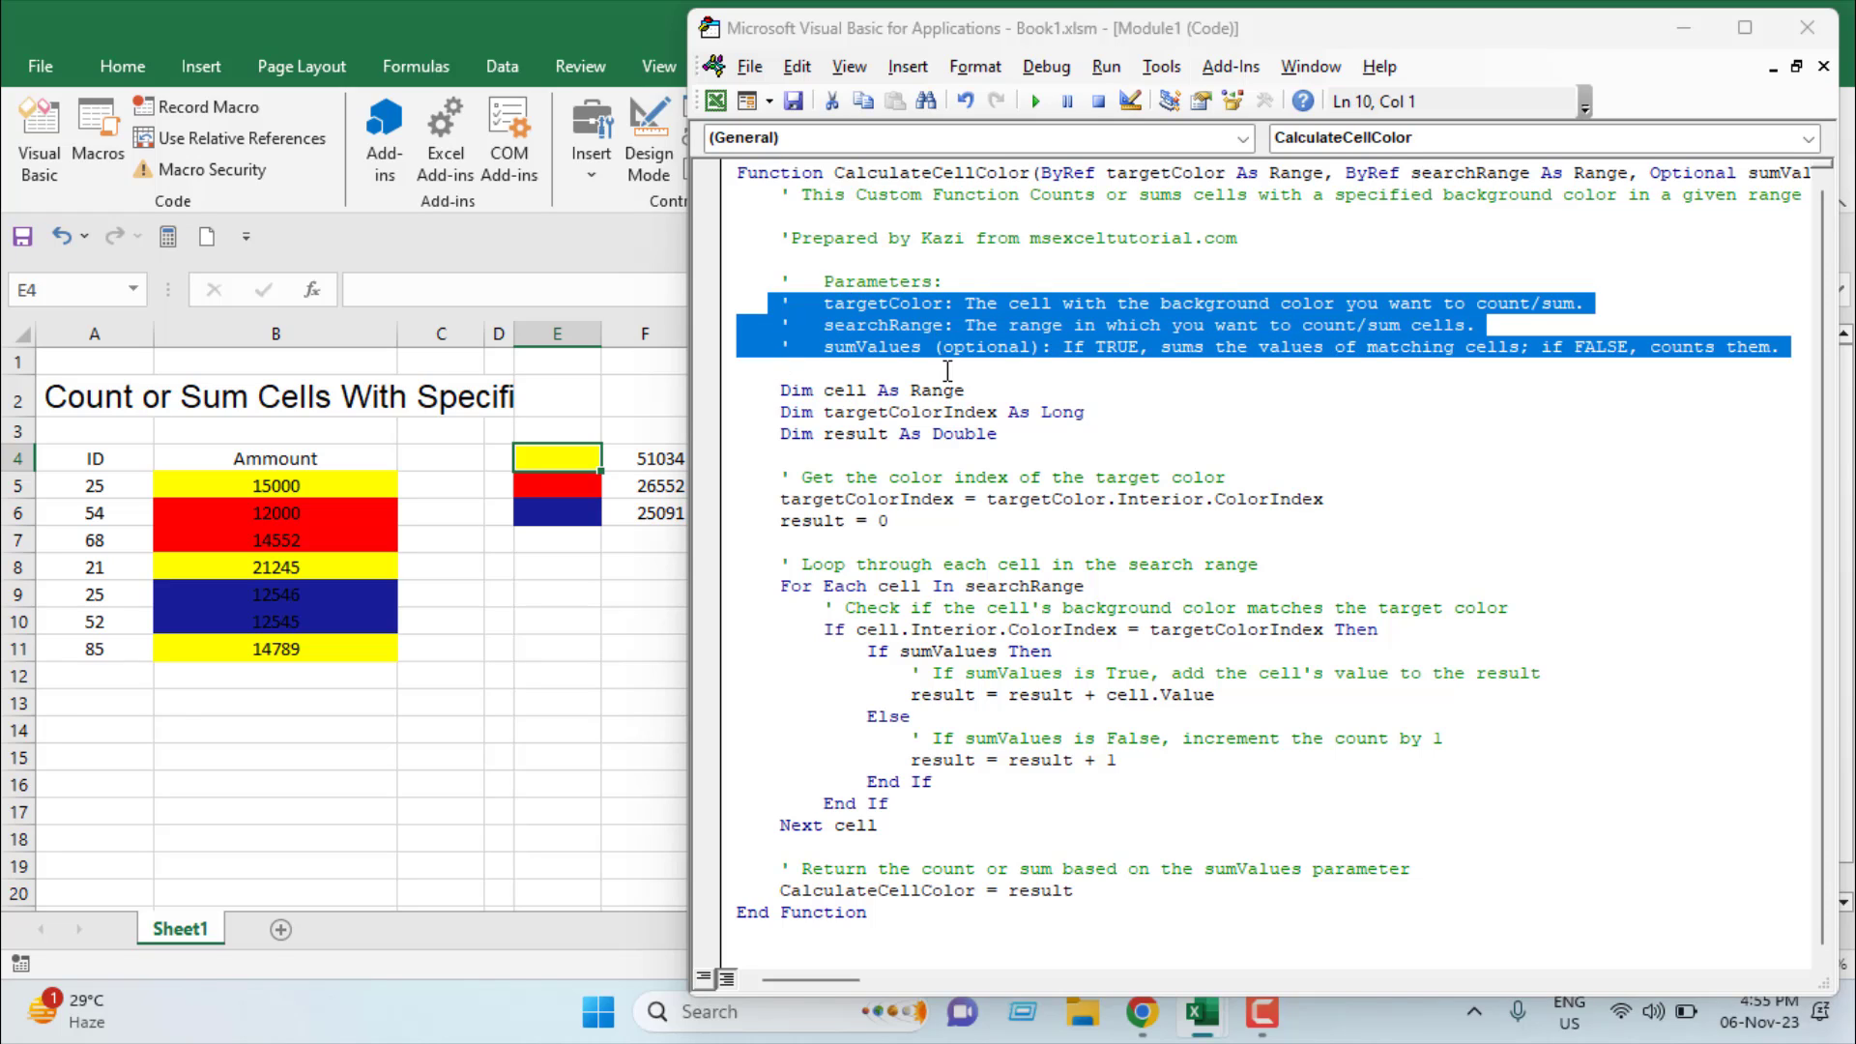
left_click_drag(771, 389, 1058, 465)
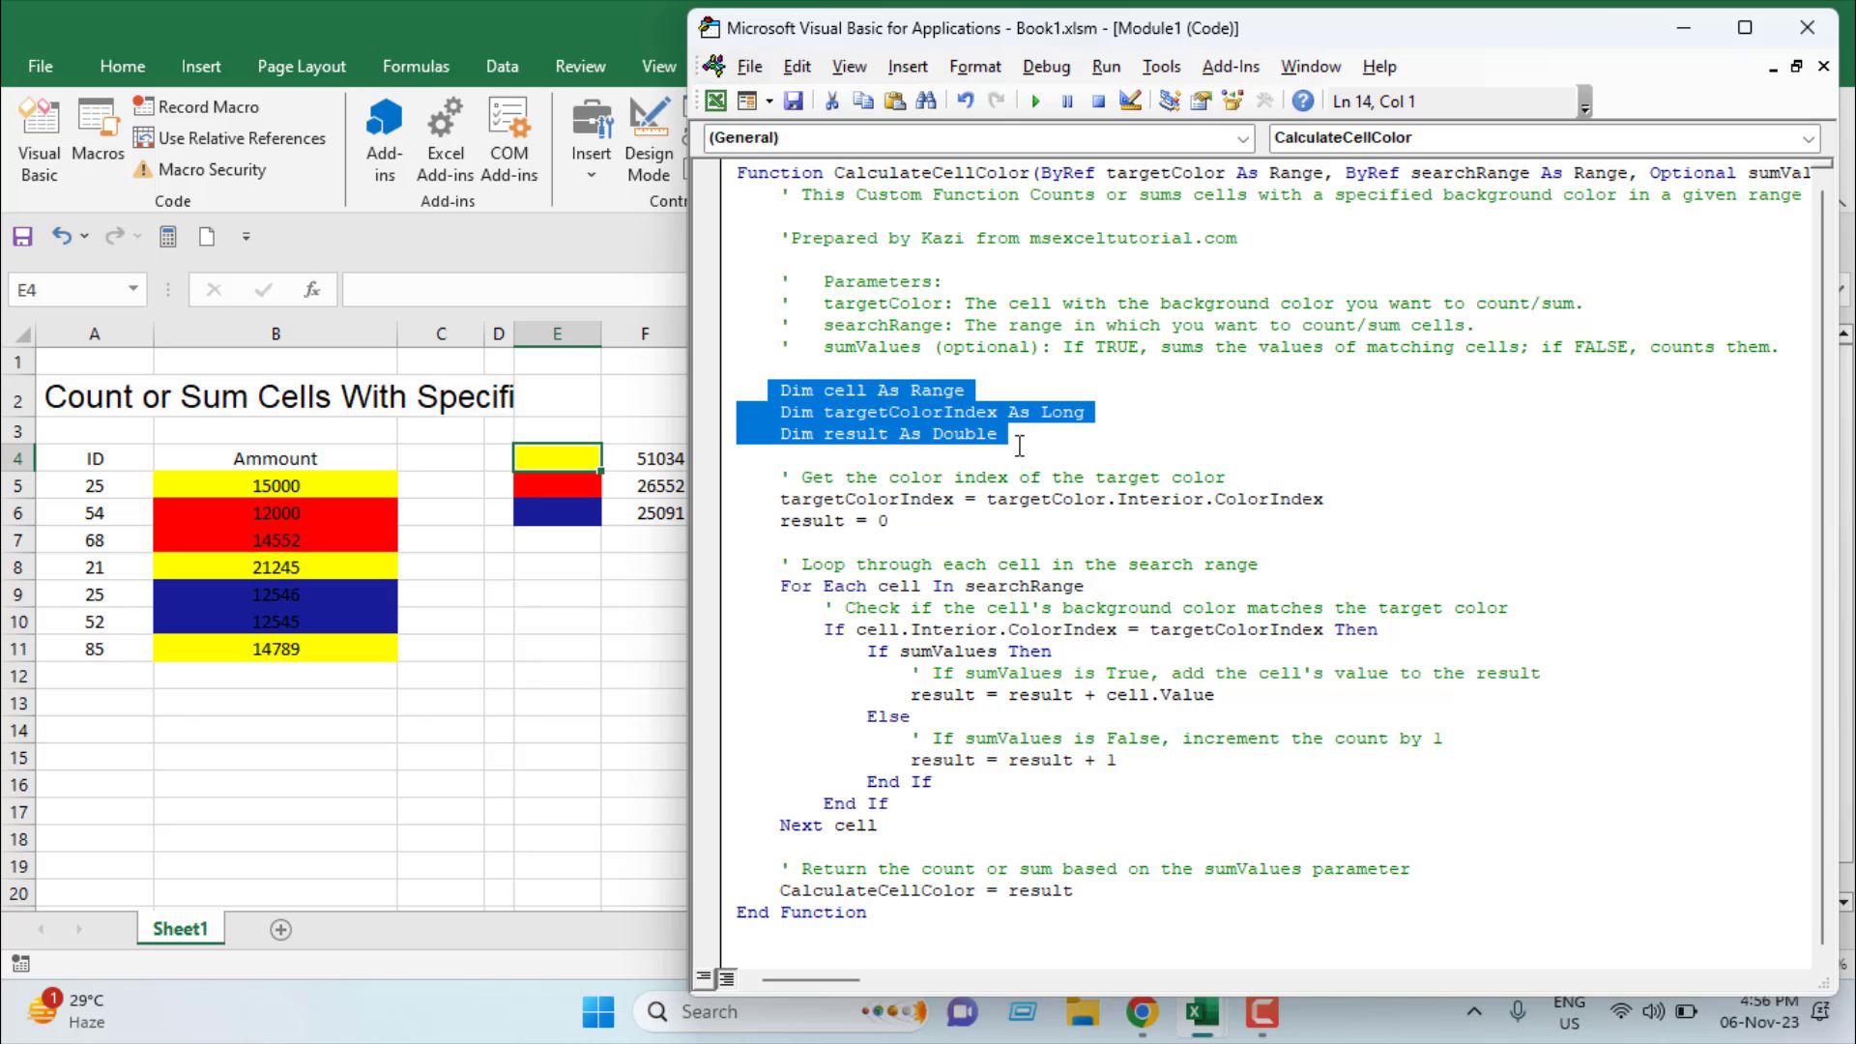
left_click_drag(772, 499, 969, 498)
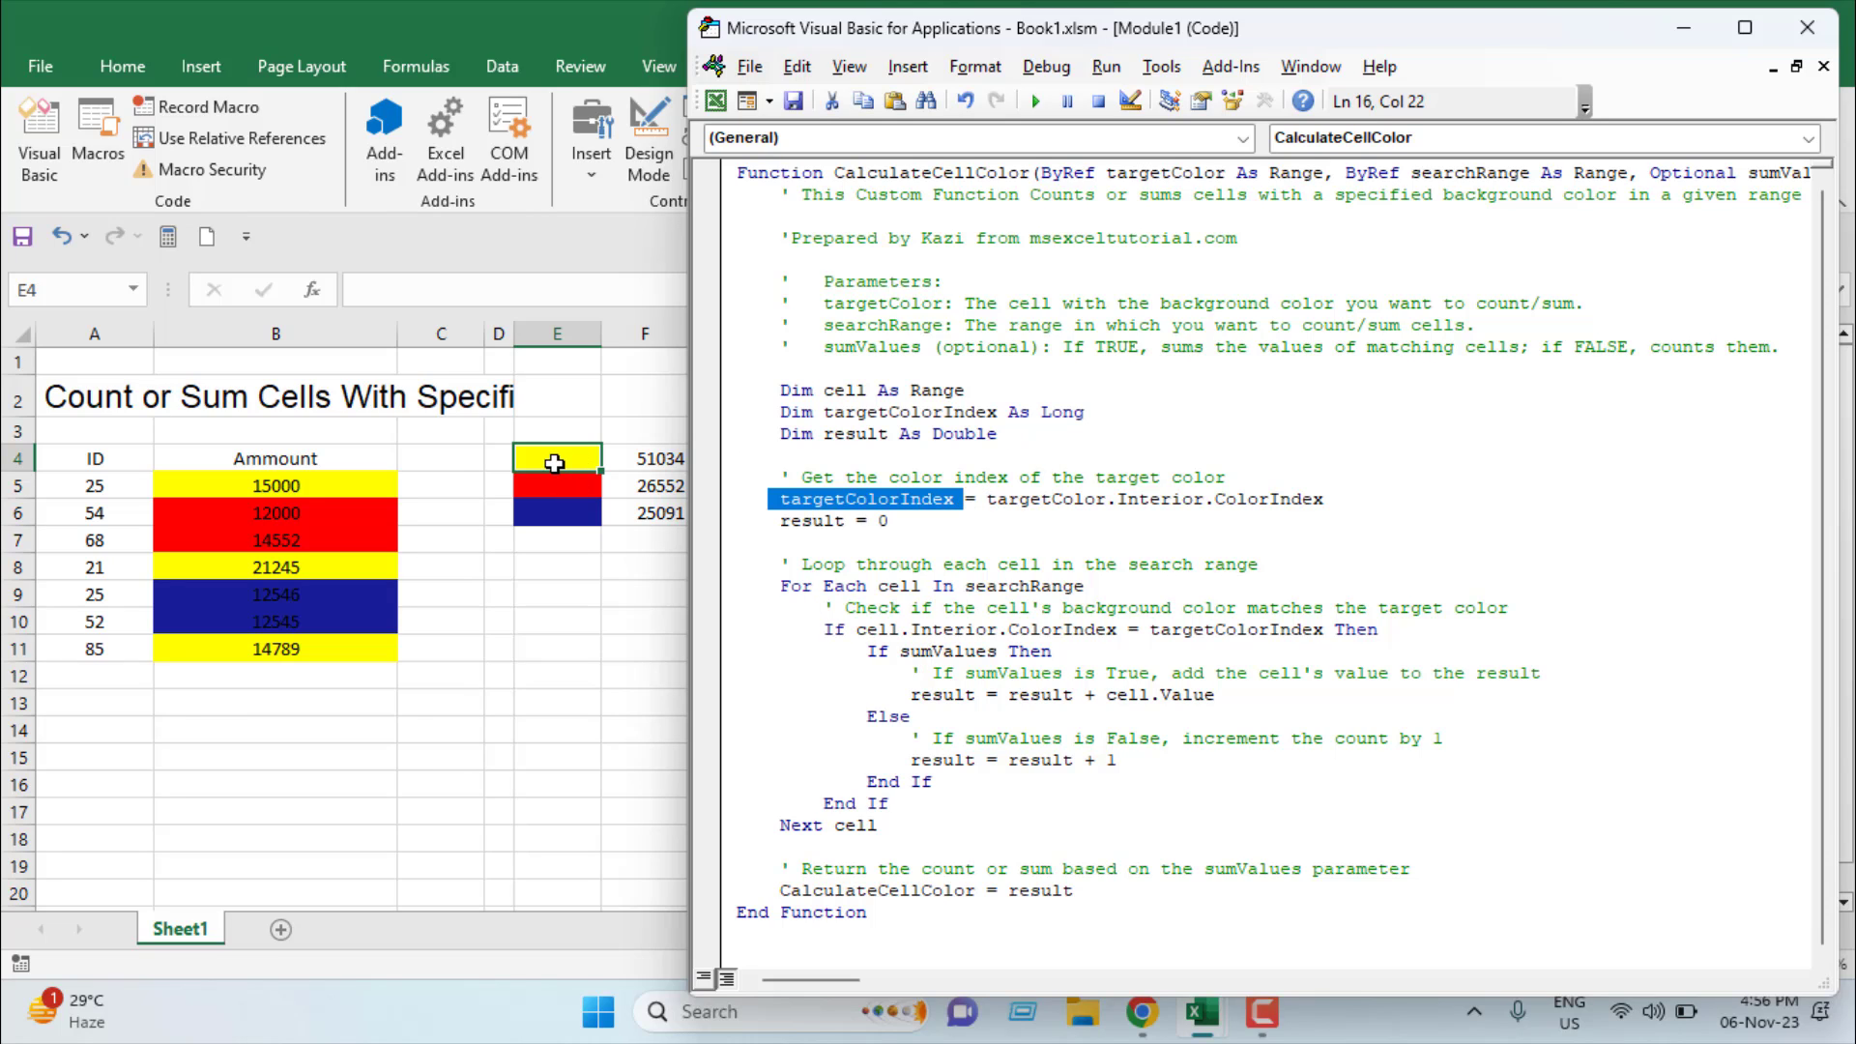
key("shift+End")
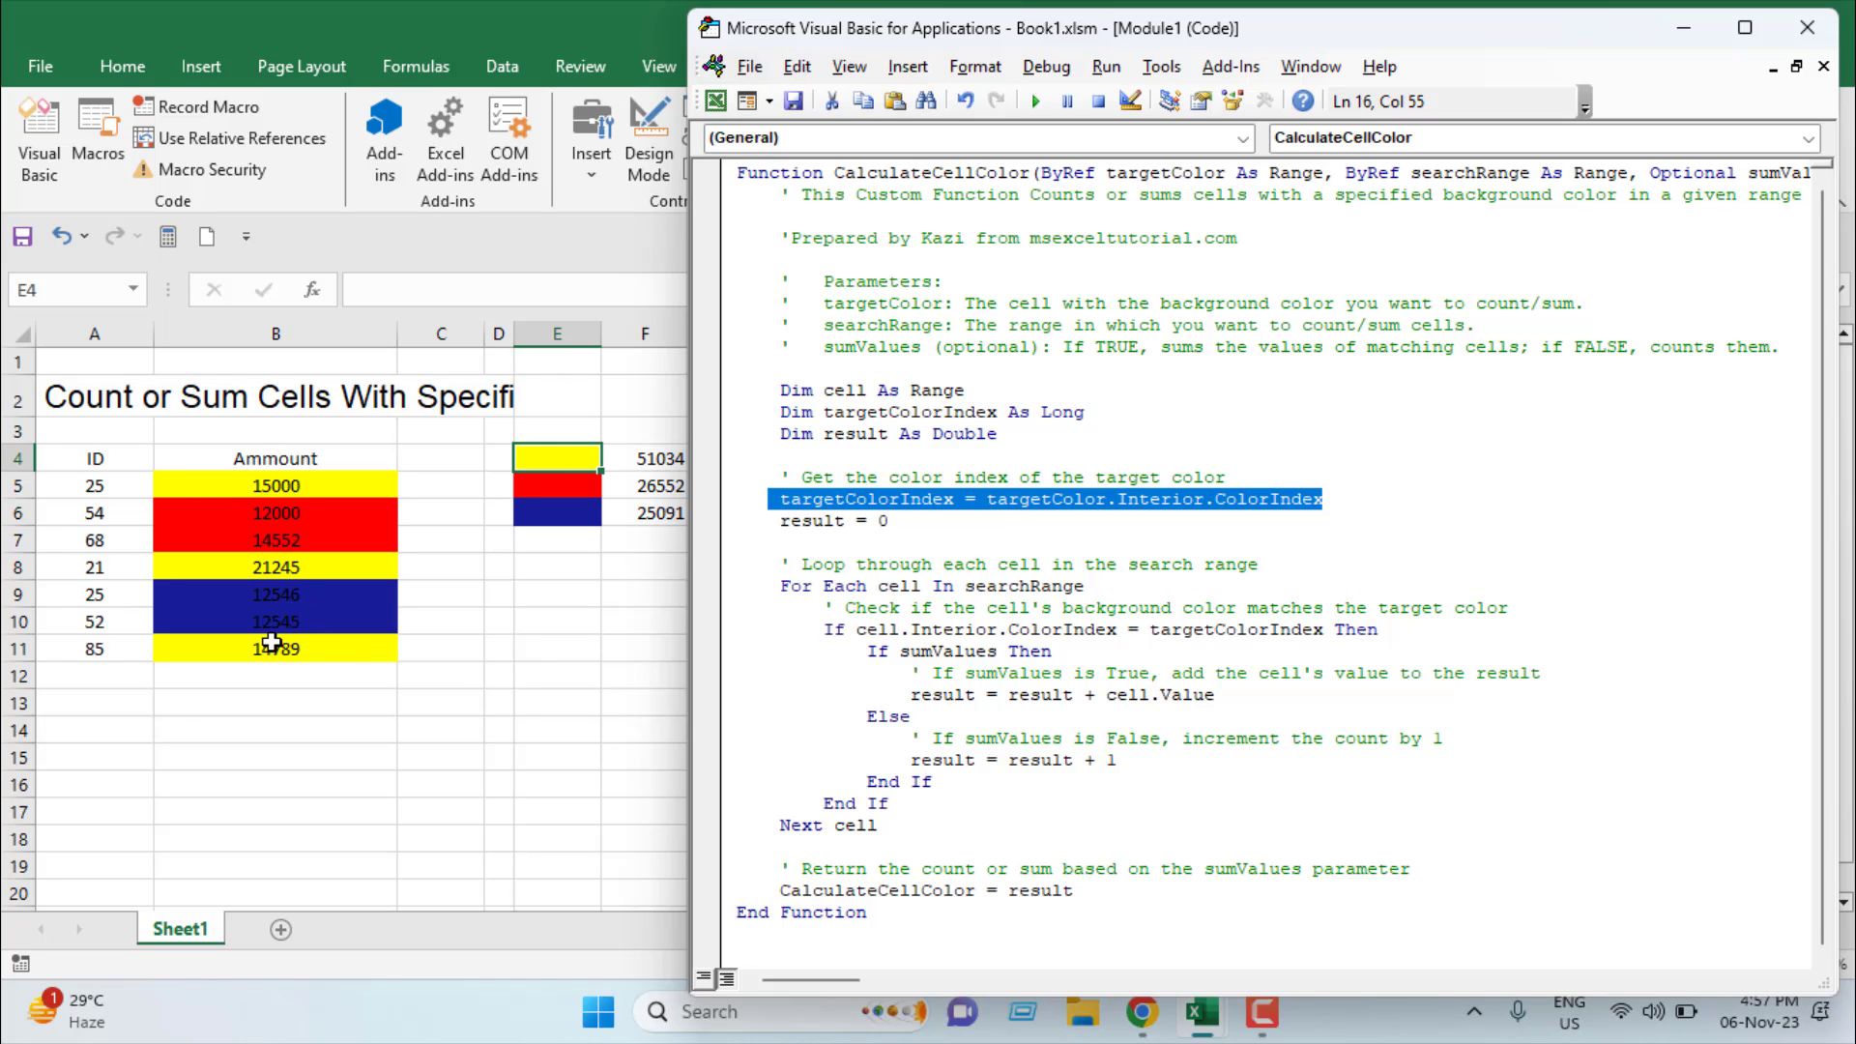
left_click_drag(888, 522, 776, 522)
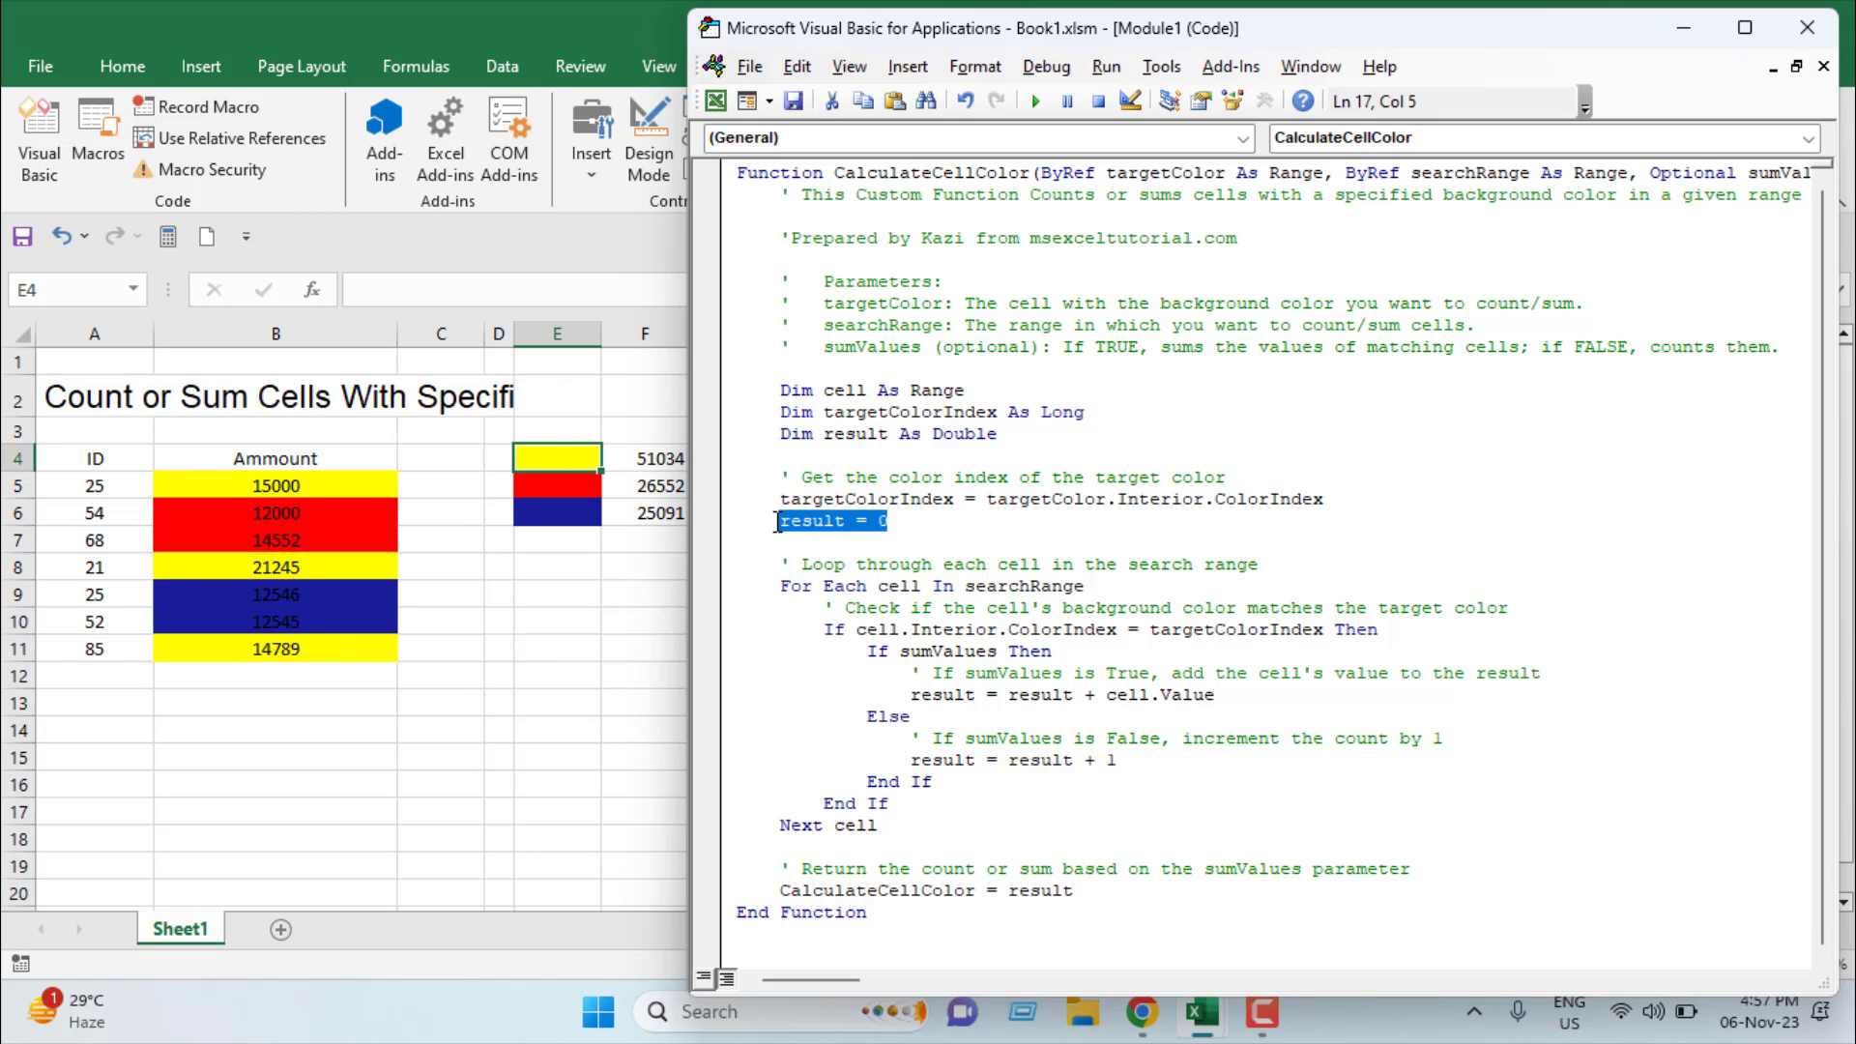
left_click(888, 520)
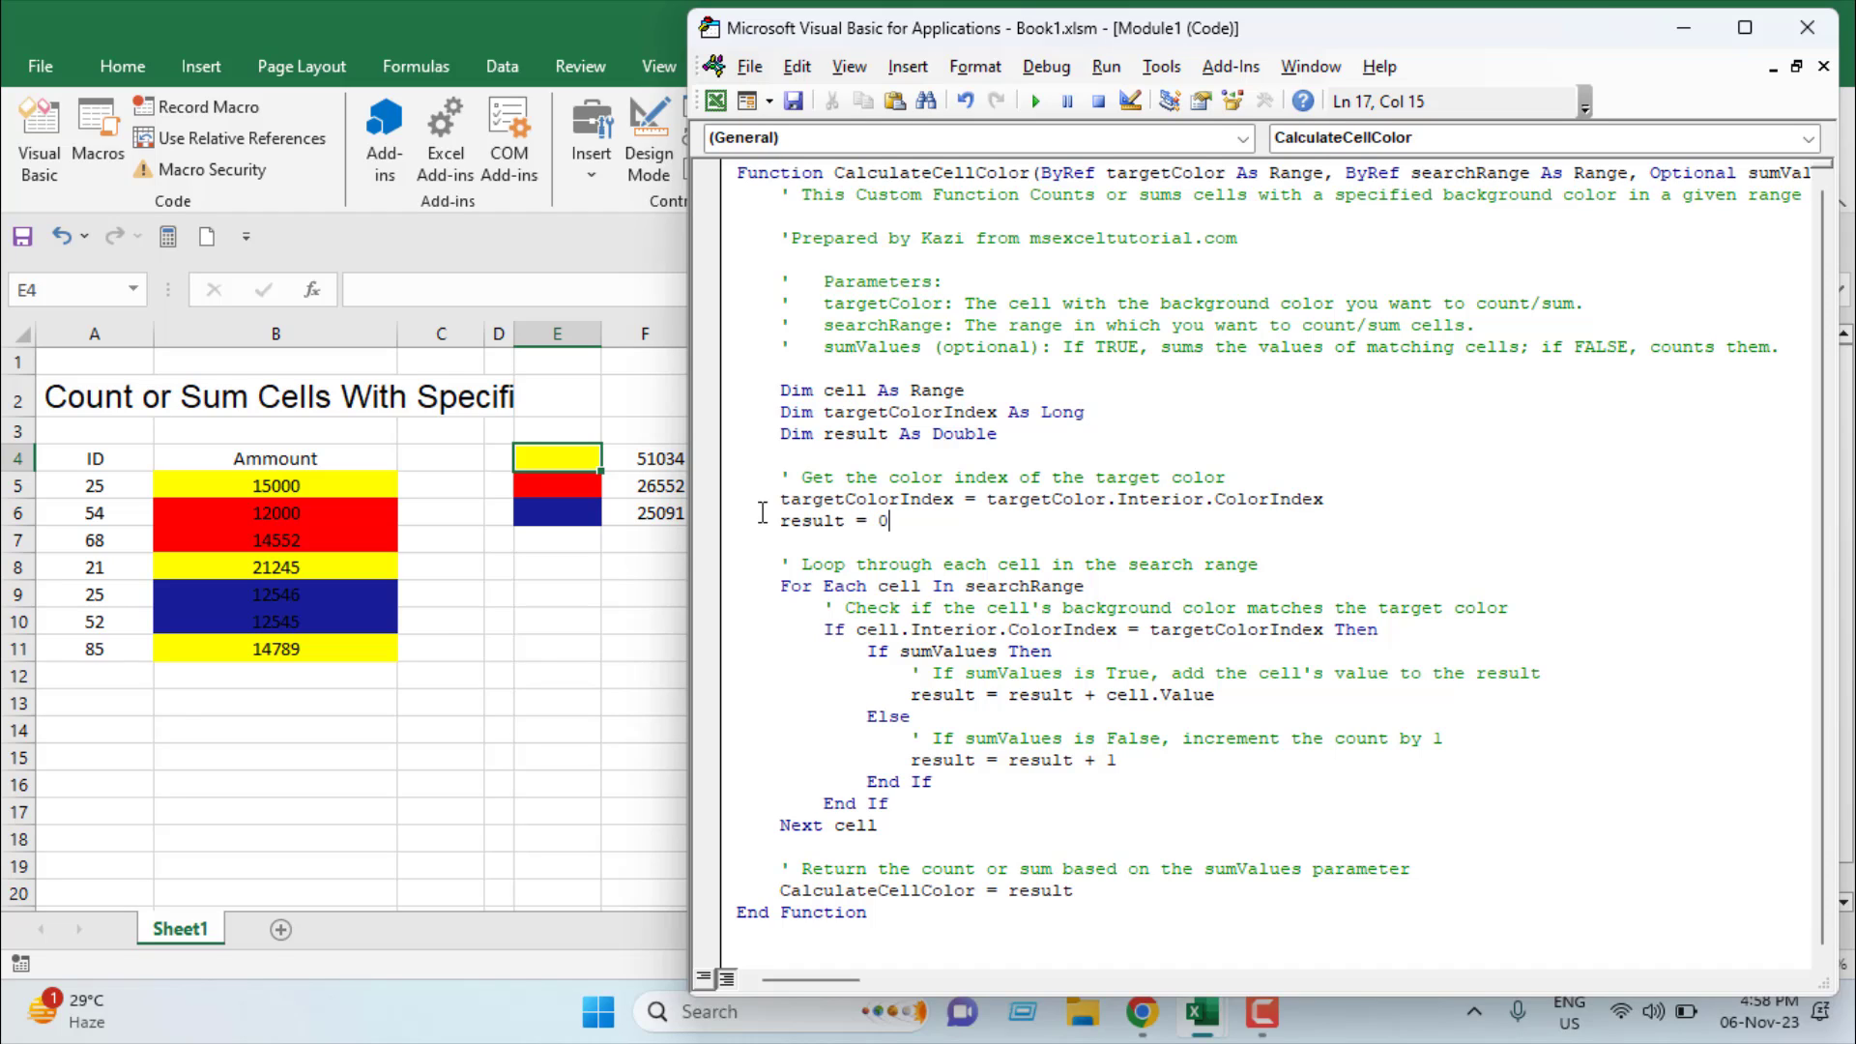
left_click(1018, 609)
key("ctrl+Left")
key("ctrl+Left")
key("ctrl+Left")
key("ctrl+Left")
key("ctrl+Left")
key("ctrl+shift+Right")
key("ctrl+shift+Right")
key("ctrl+shift+Right")
key("ctrl+shift+Right")
key("ctrl+shift+Right")
key("ctrl+shift+Right")
key("shift+Up")
left_click(1574, 612, "shift")
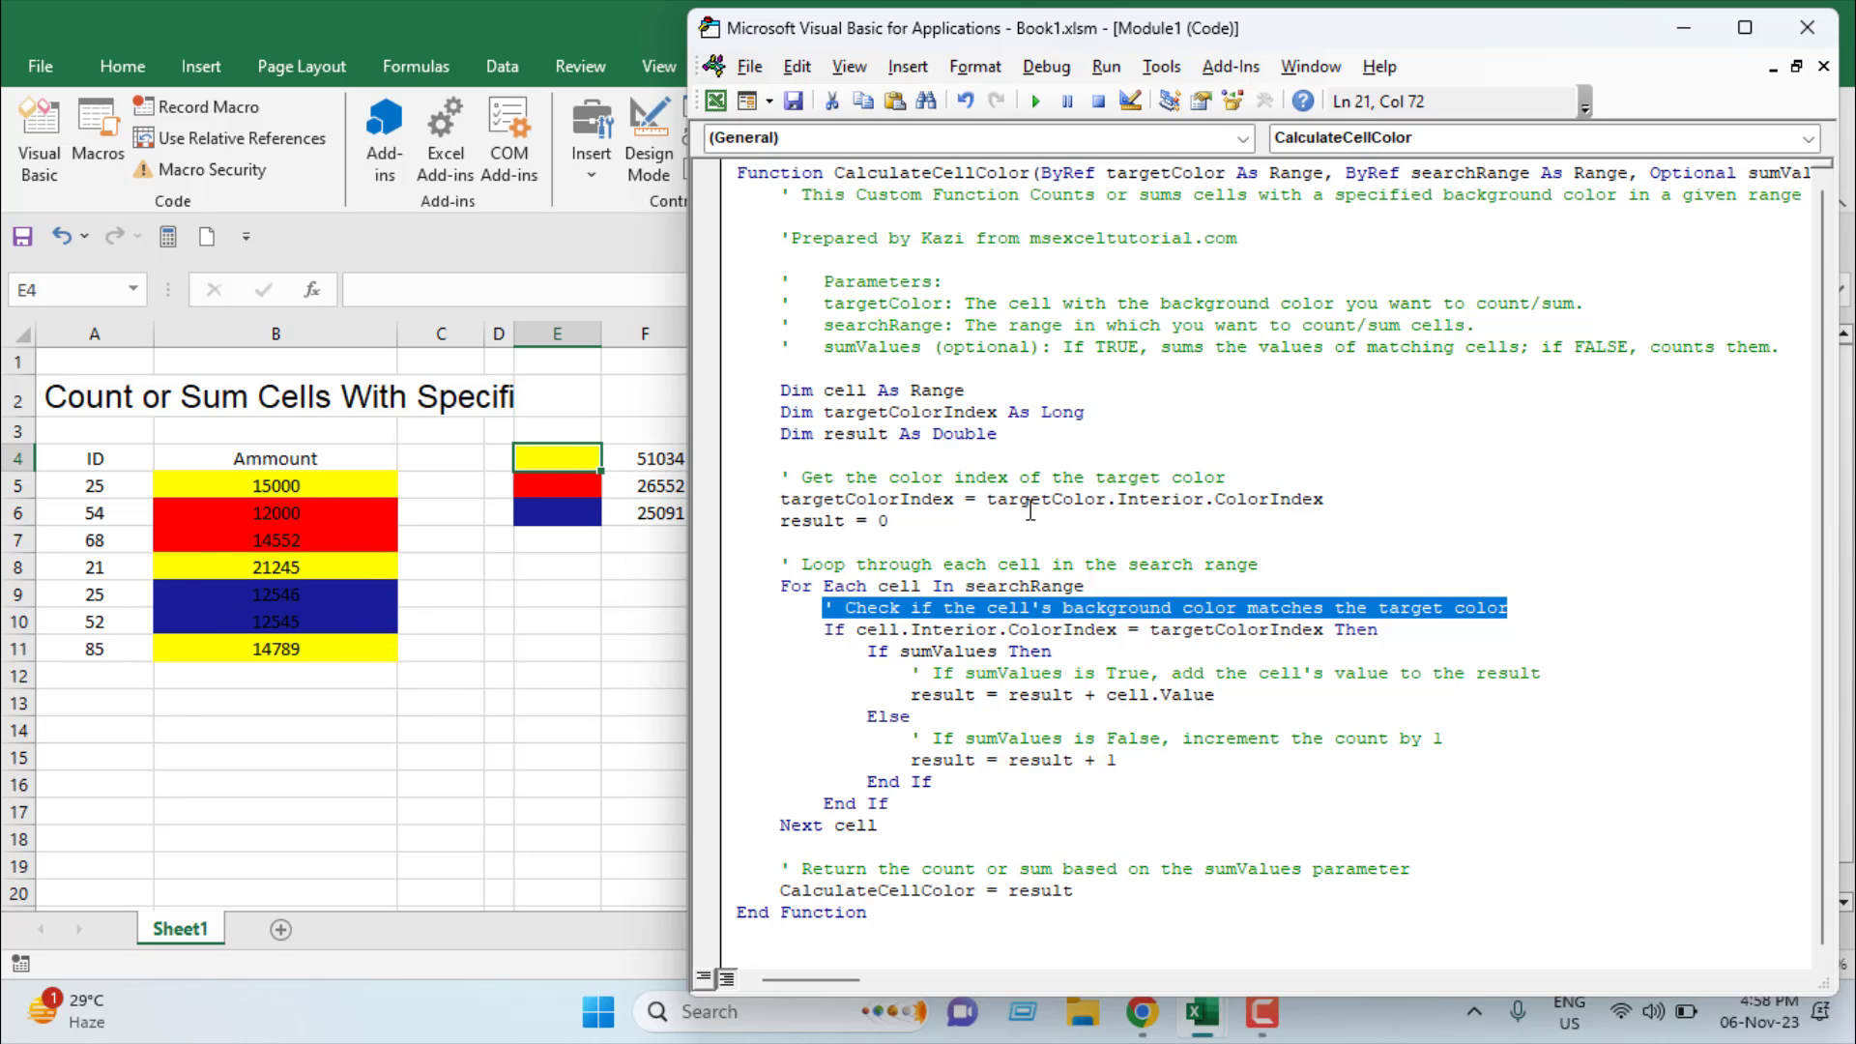
left_click_drag(822, 629, 1378, 630)
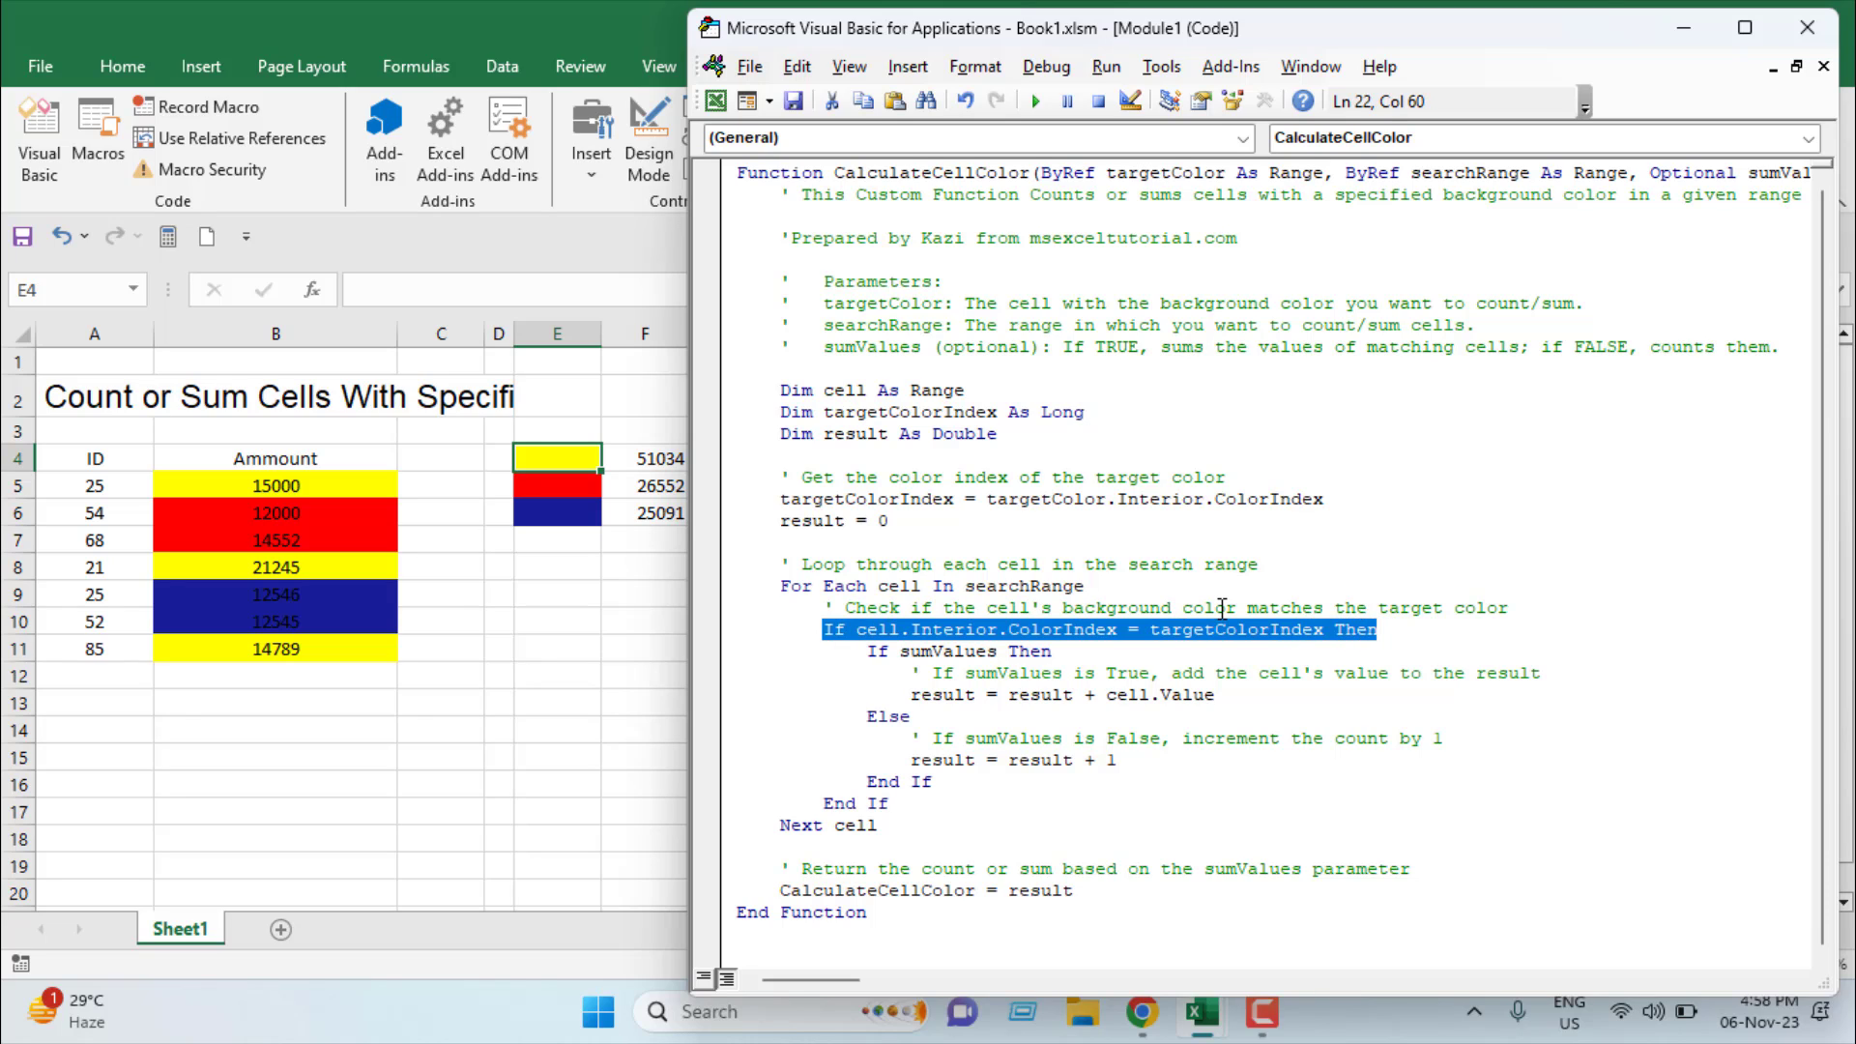
left_click_drag(867, 650, 1052, 650)
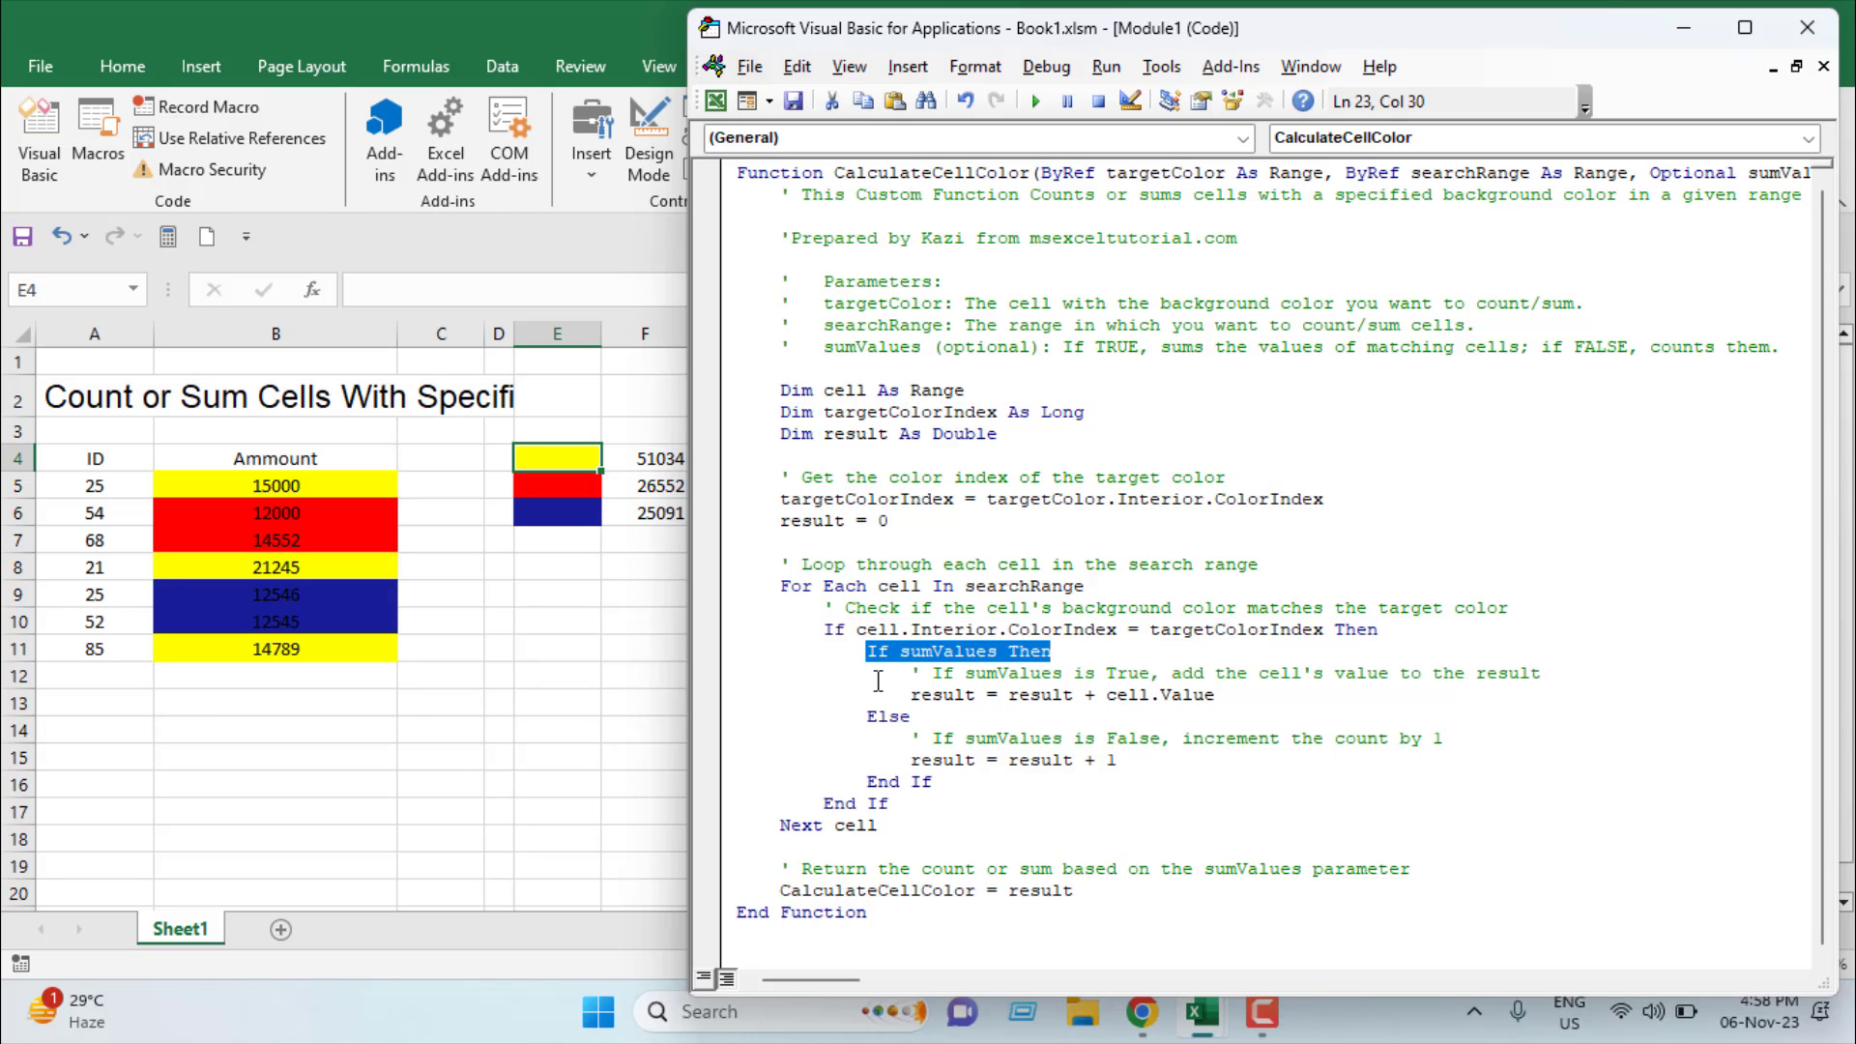
left_click_drag(920, 674, 1502, 684)
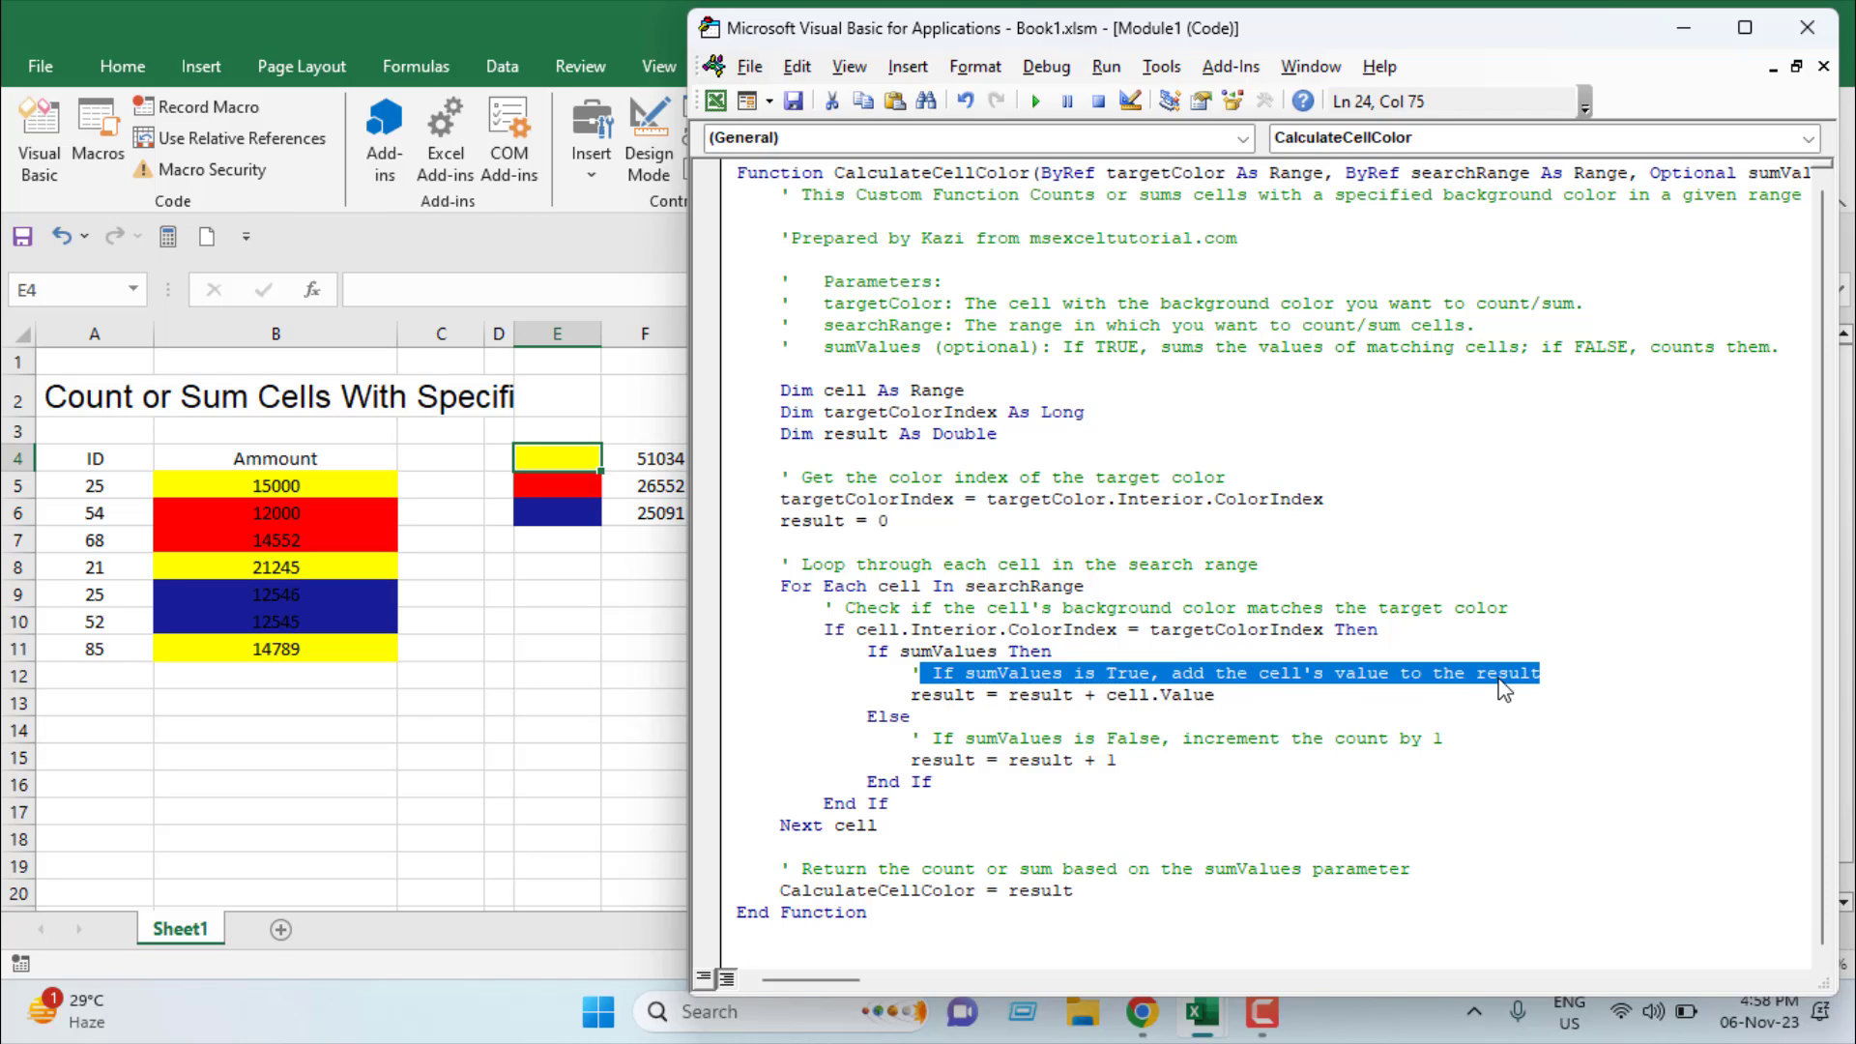
left_click(781, 522)
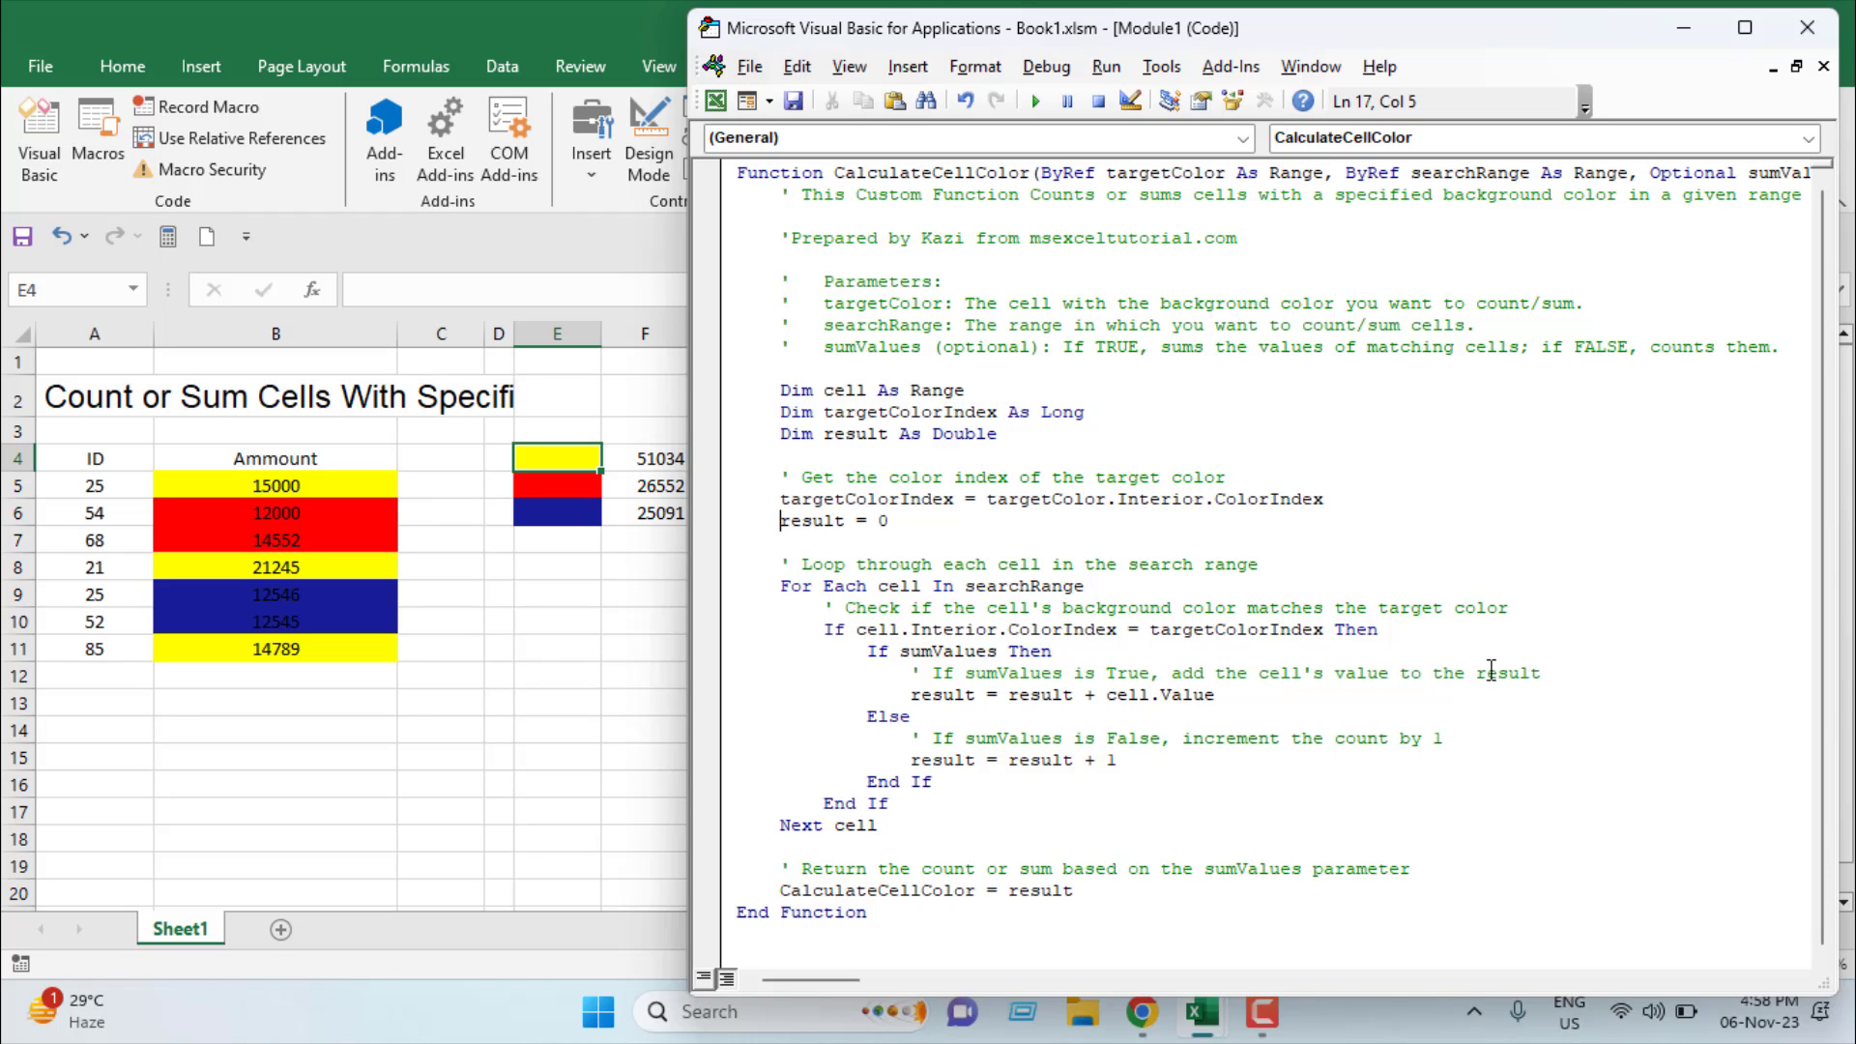
mouse_move(888, 521)
left_mouse_down()
mouse_move(855, 521)
mouse_move(881, 521)
left_mouse_up()
left_click_drag(930, 739, 1444, 745)
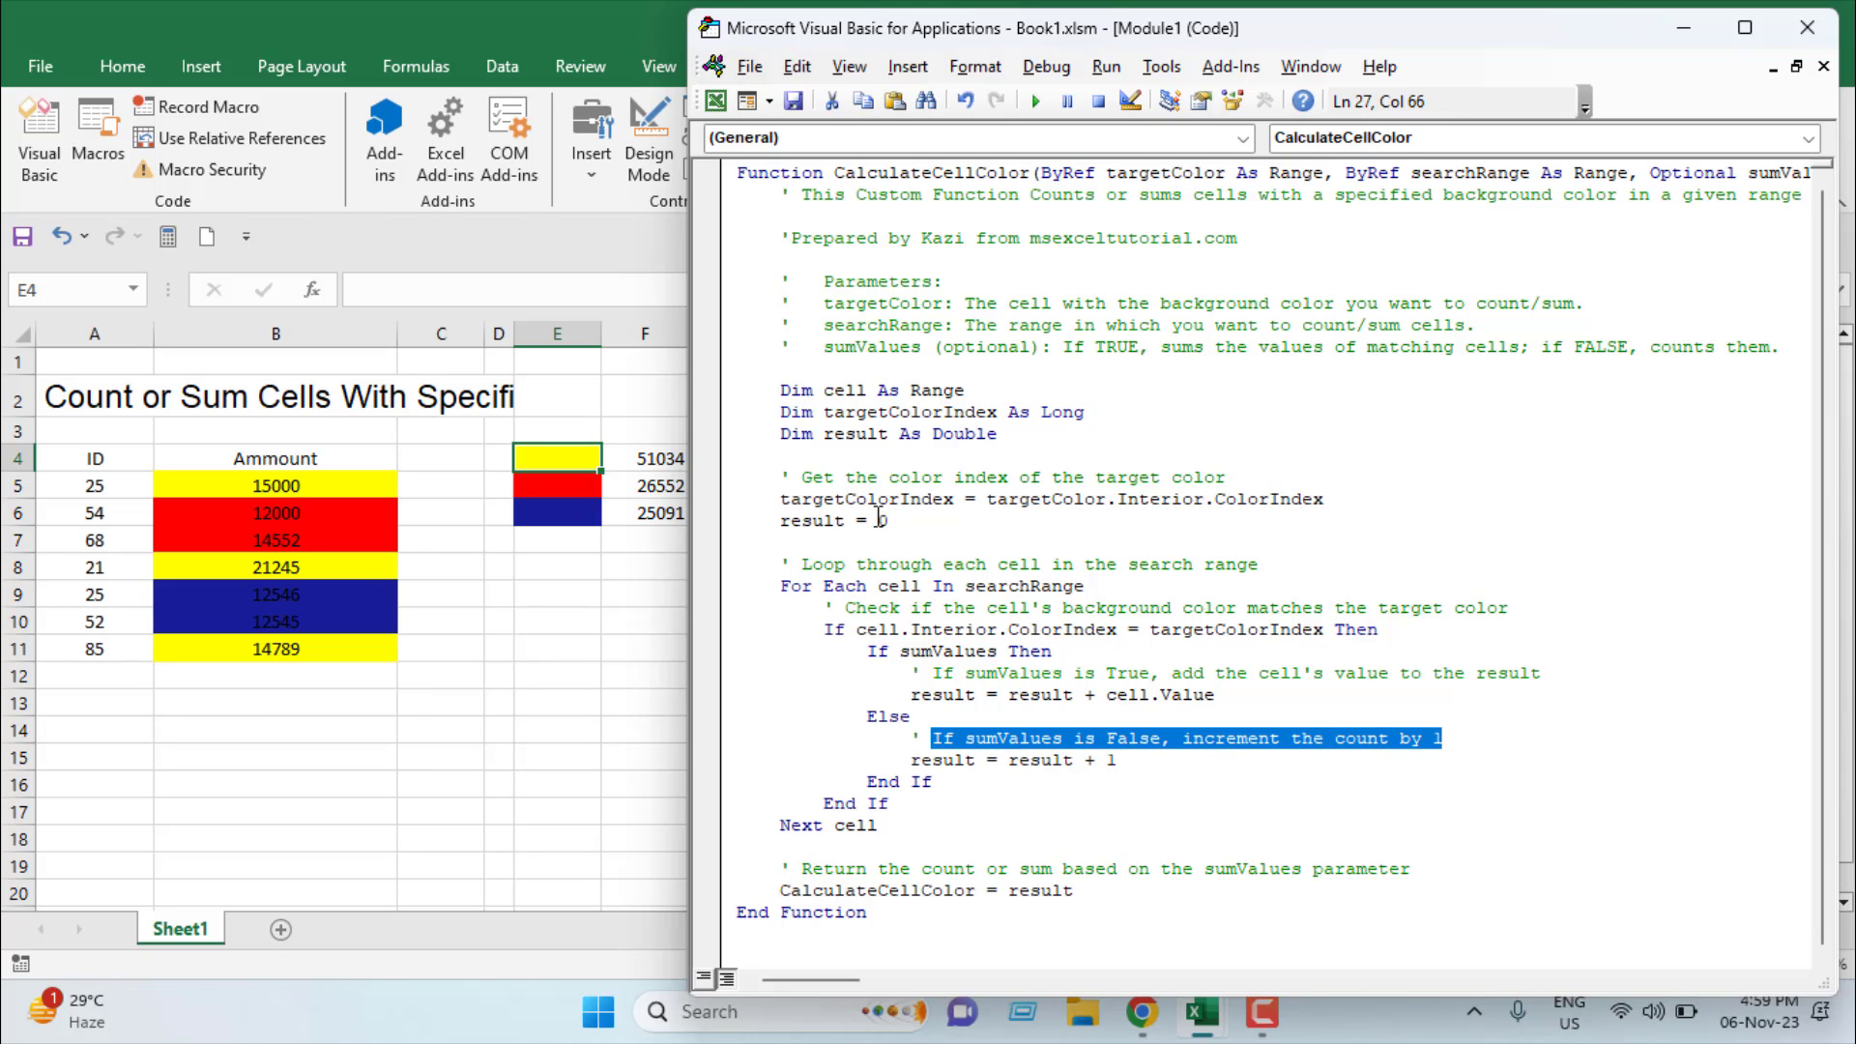
left_click_drag(899, 762, 1117, 762)
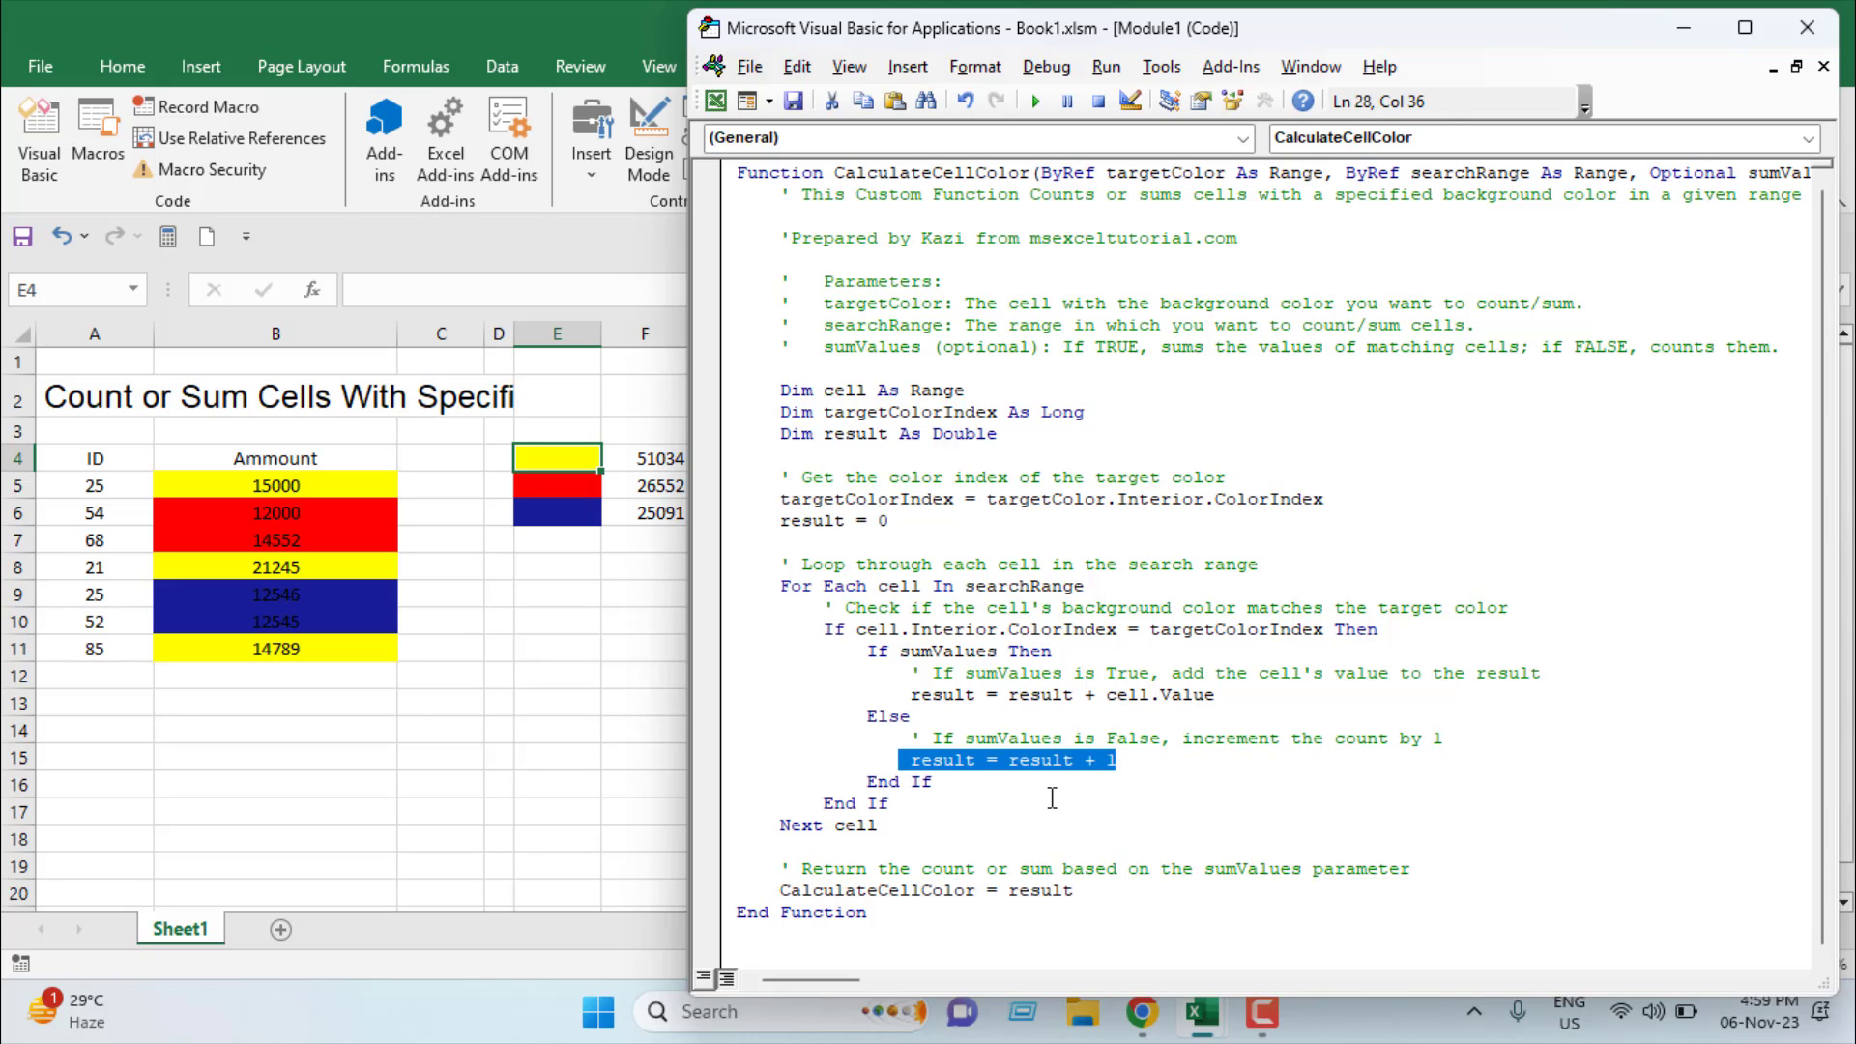
double_click(883, 520)
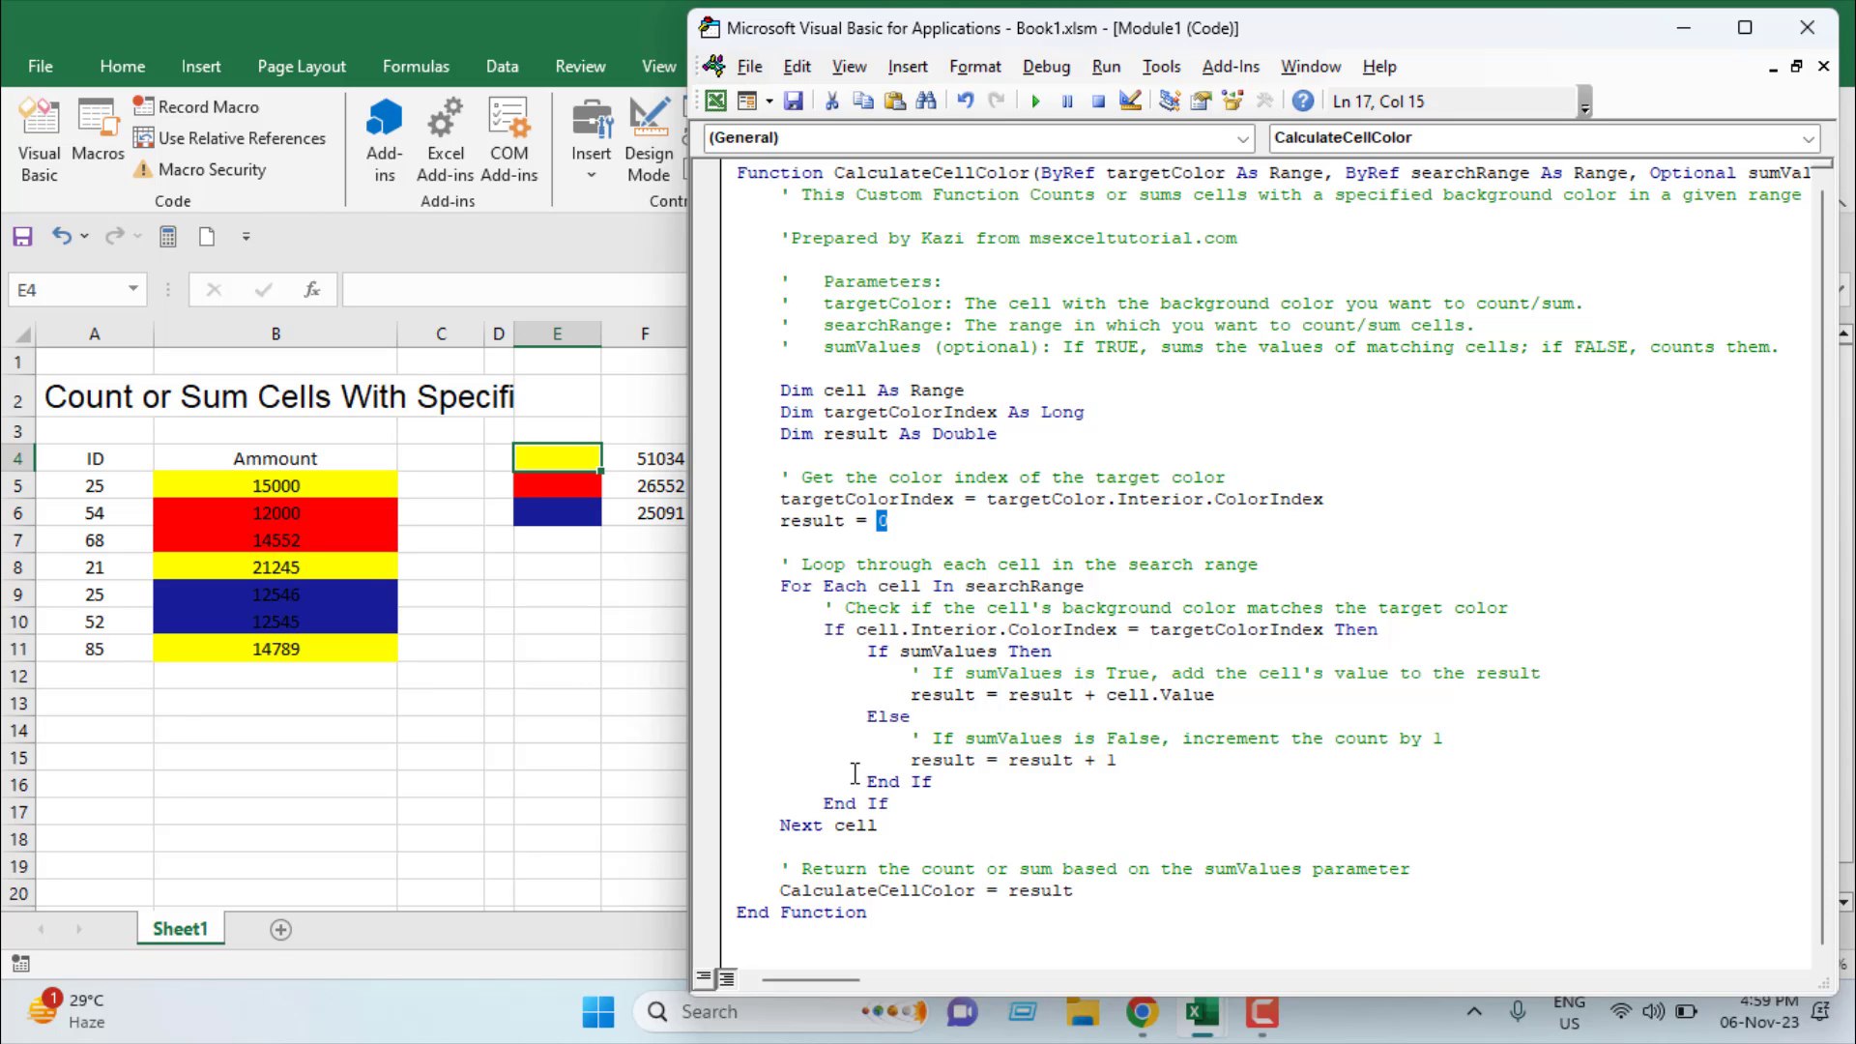
left_click(879, 804)
key("Down")
left_click_drag(907, 833, 753, 583)
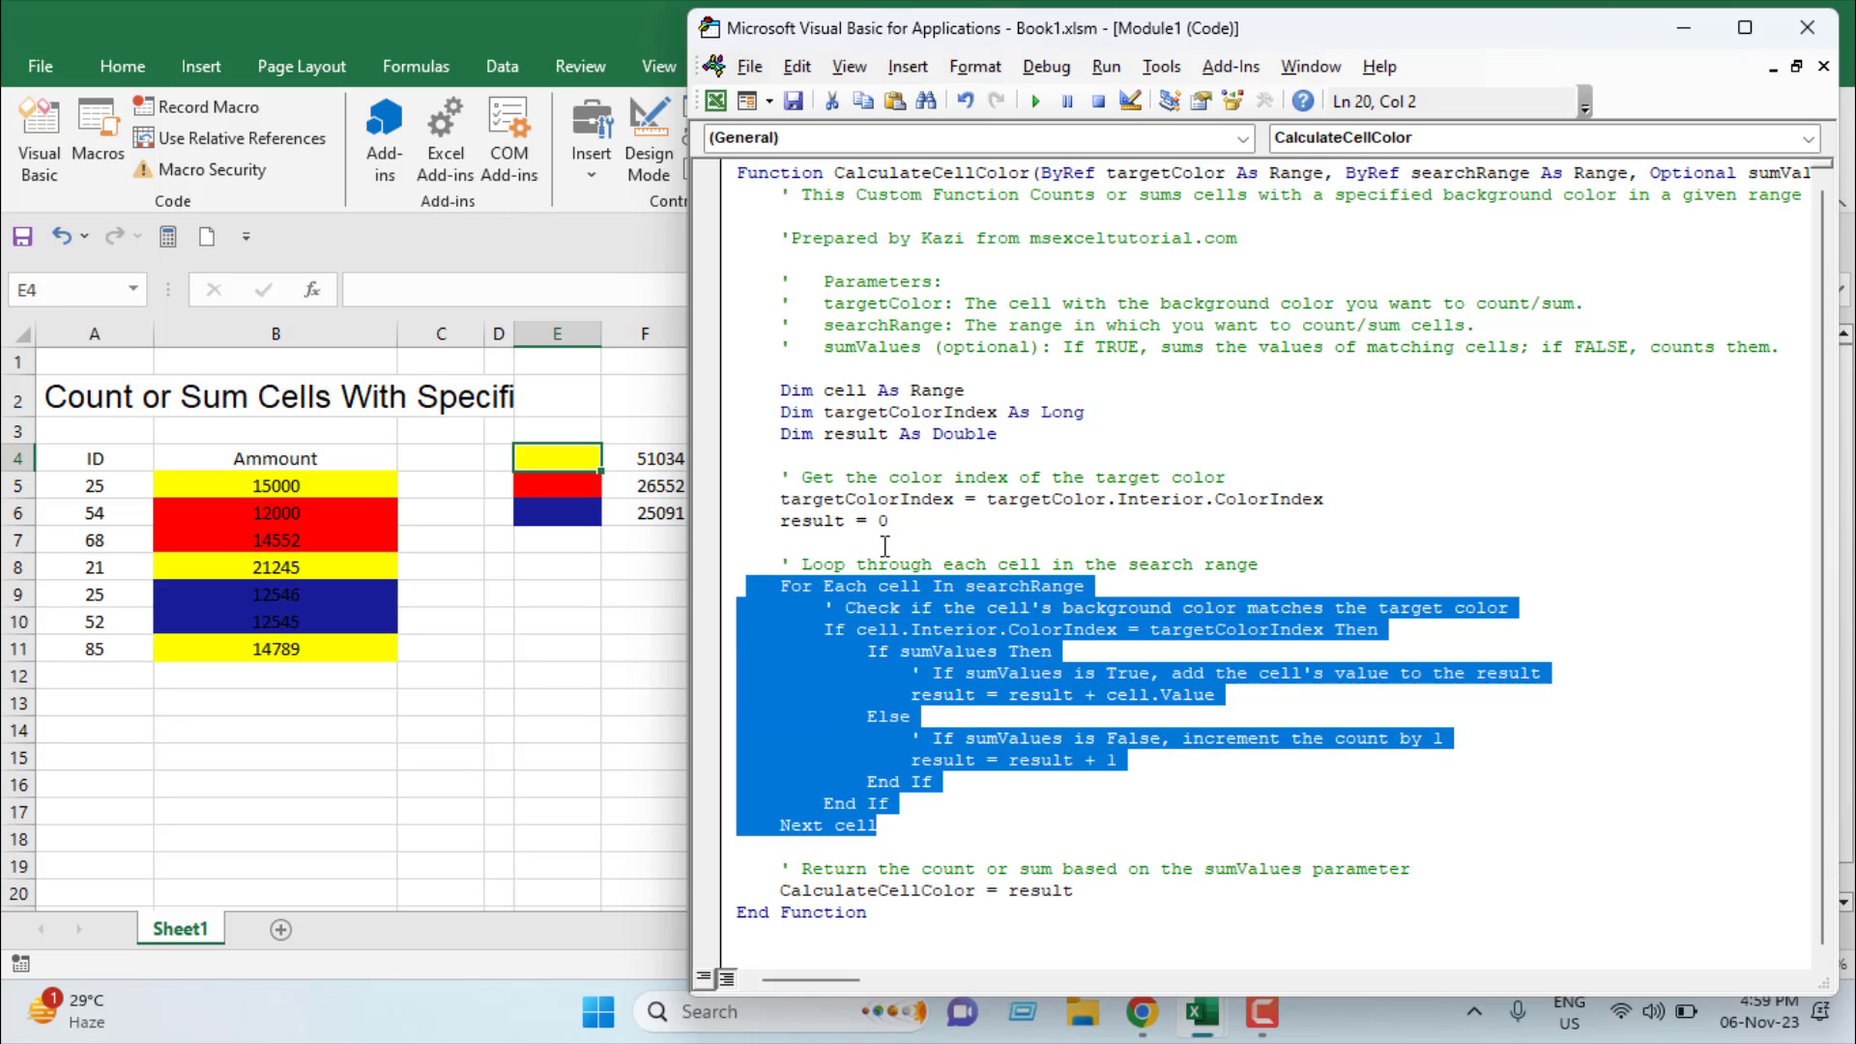
left_click_drag(887, 525, 874, 525)
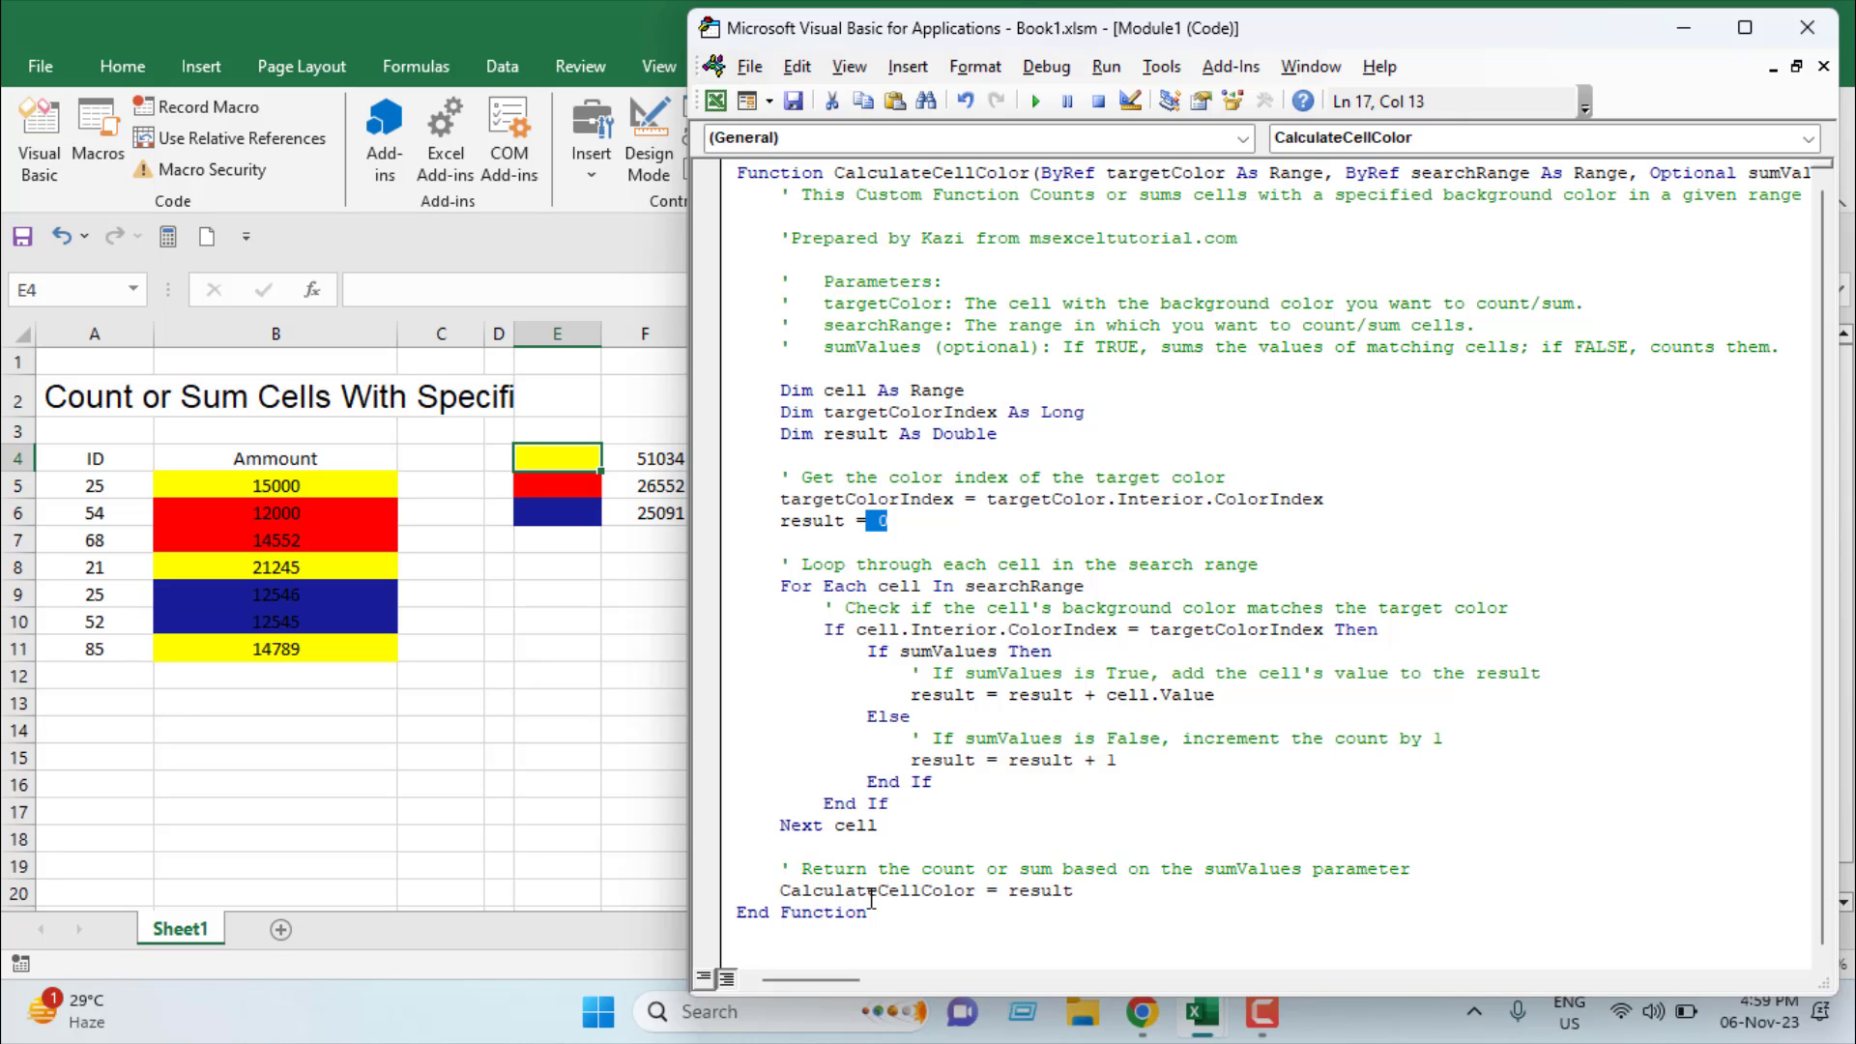
left_click_drag(782, 913, 1008, 890)
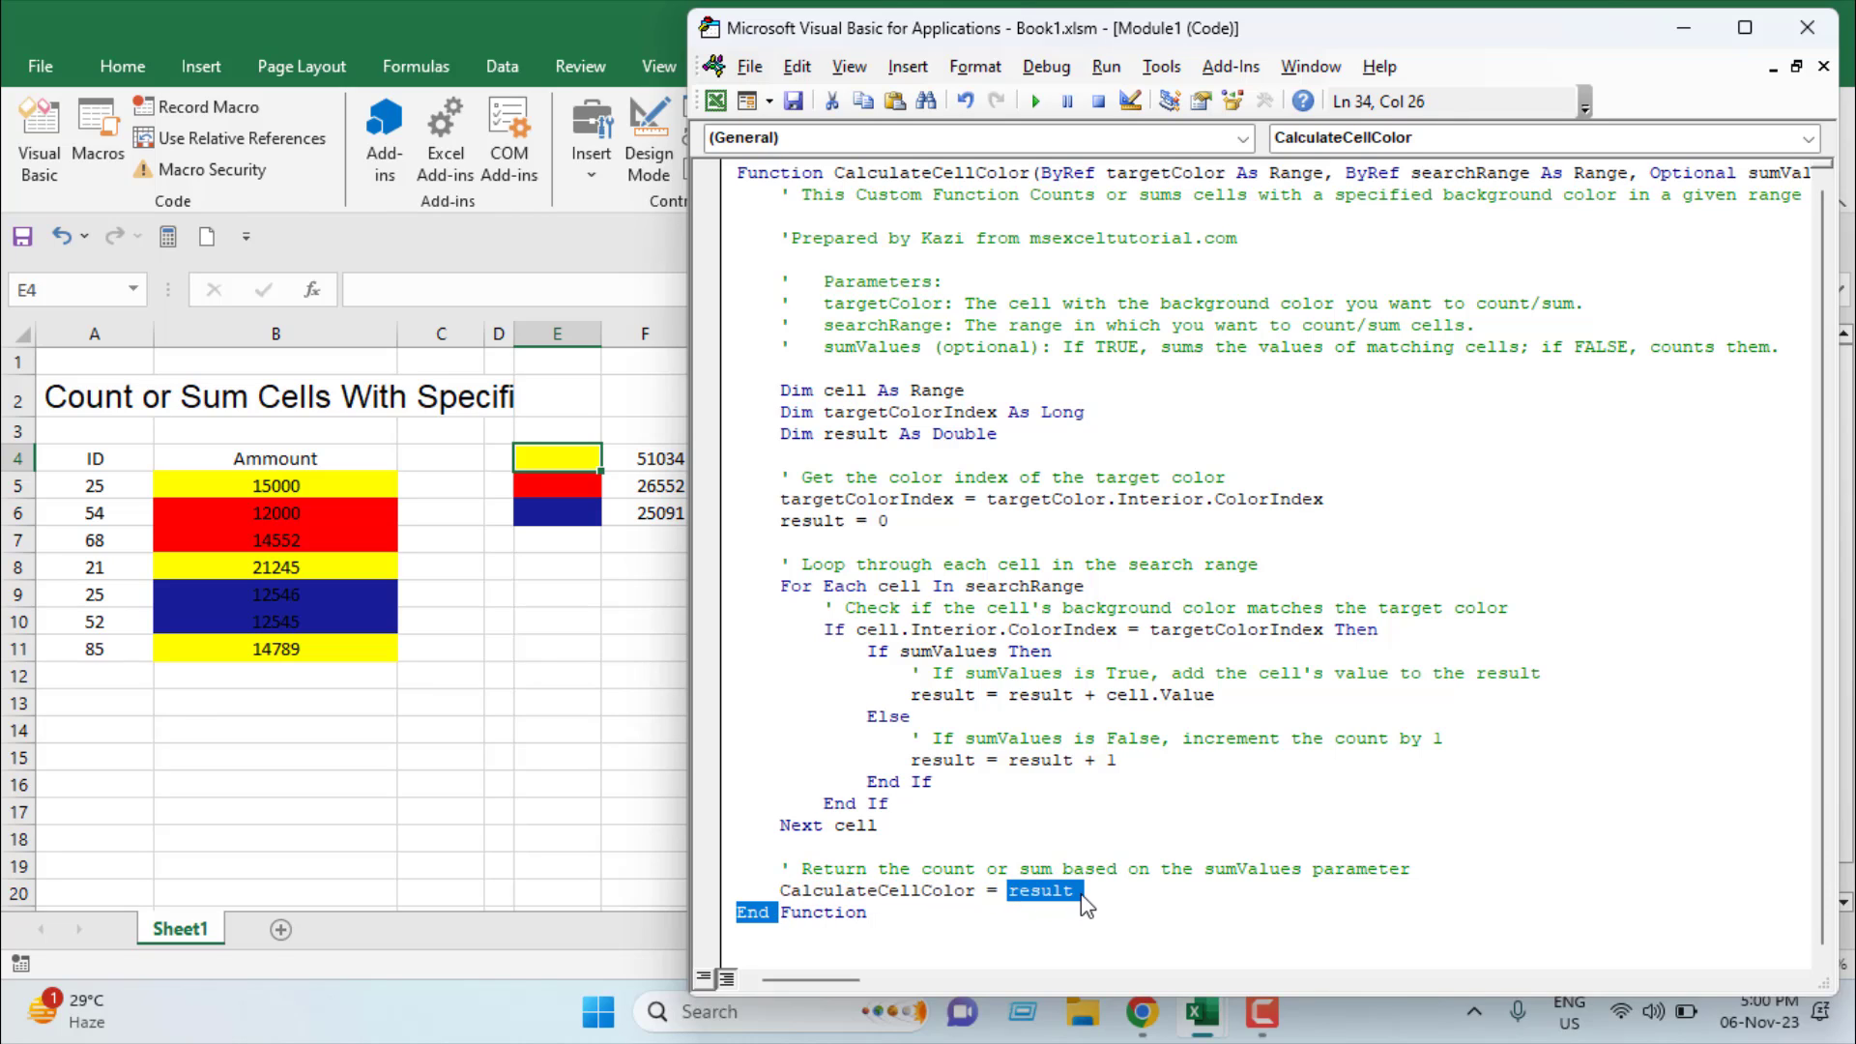
left_click(1080, 895)
left_click(783, 891)
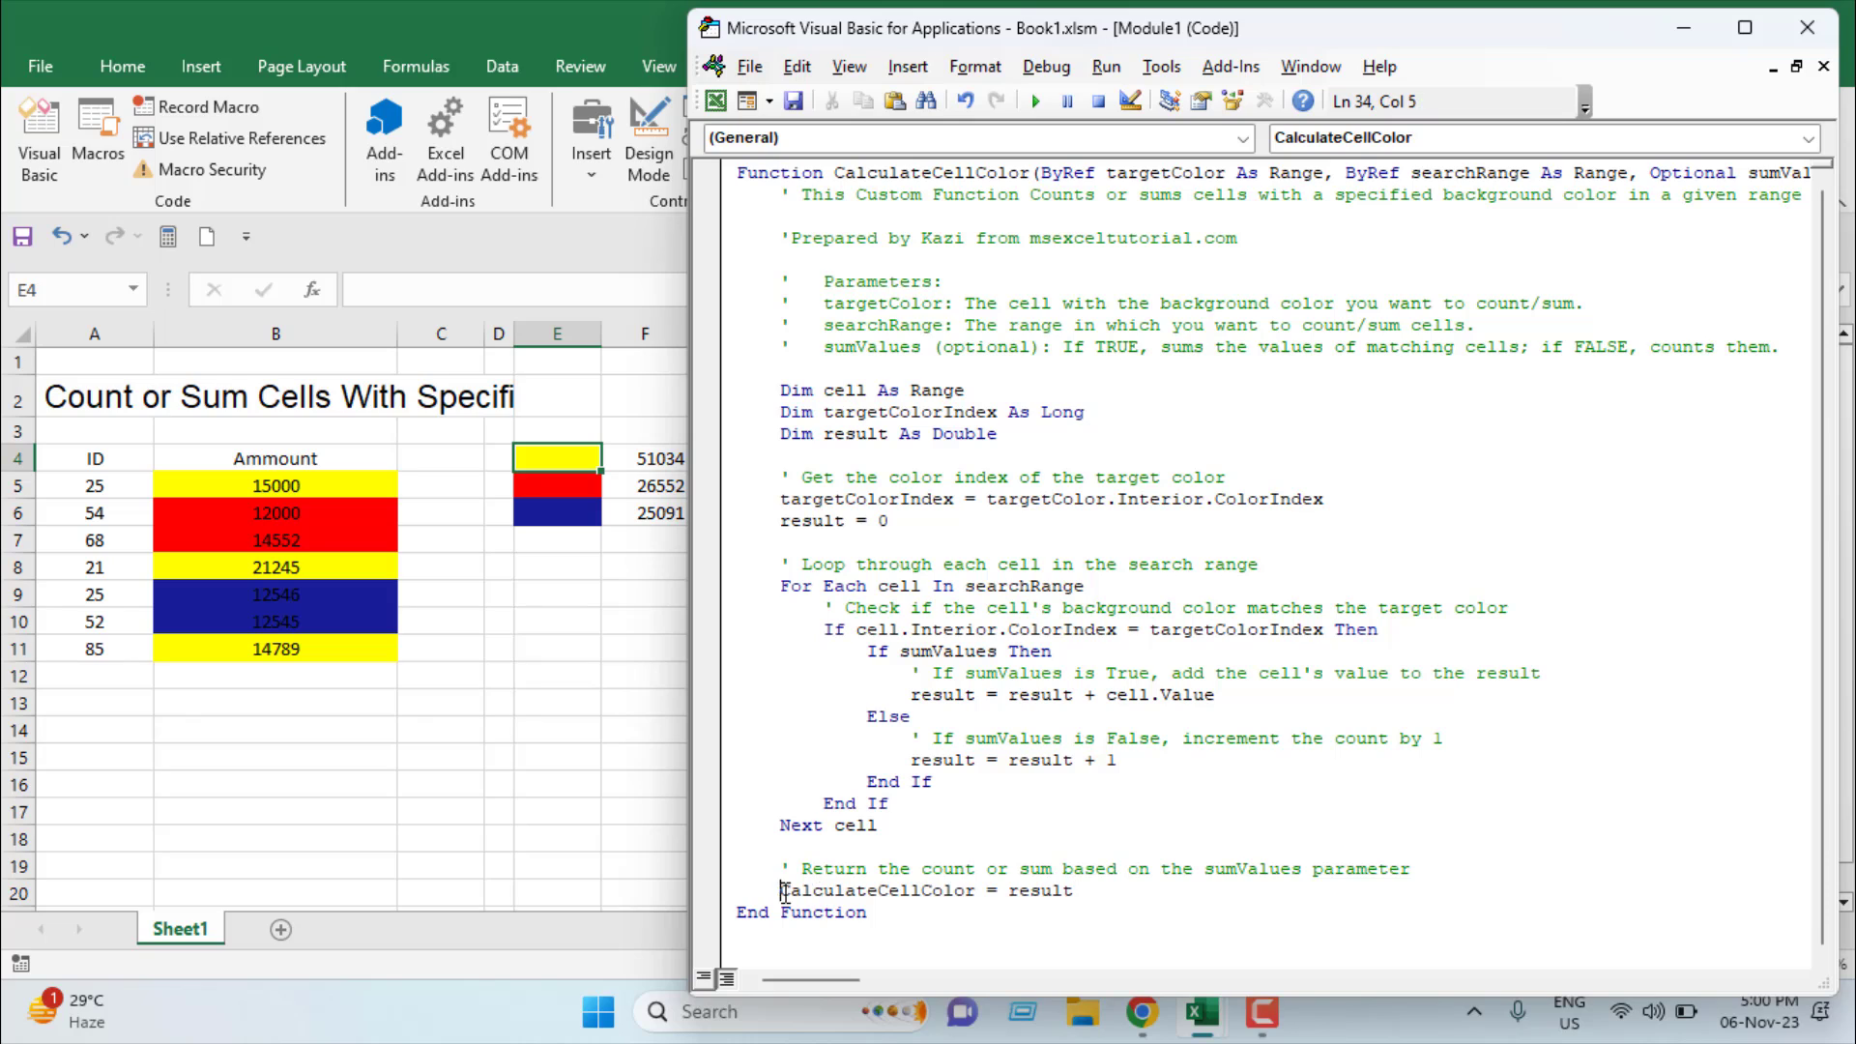
left_click_drag(783, 891, 999, 891)
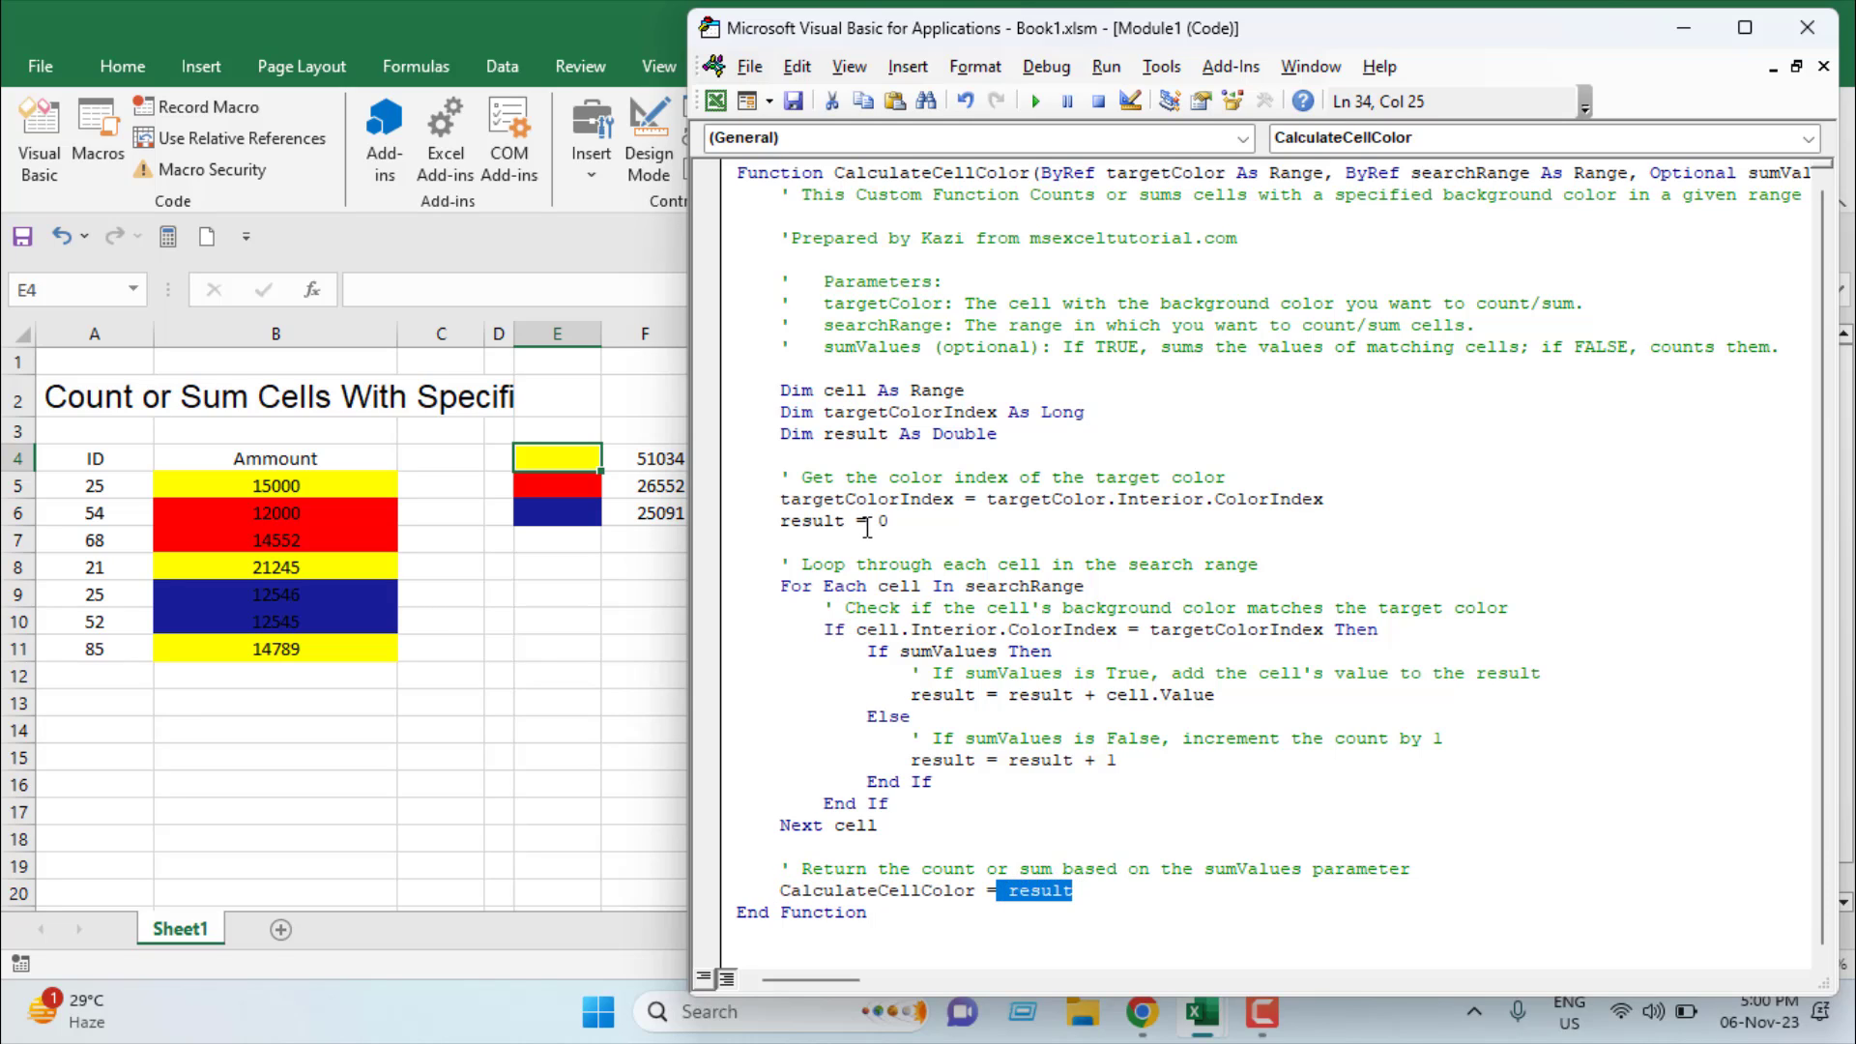
left_click_drag(867, 527, 899, 519)
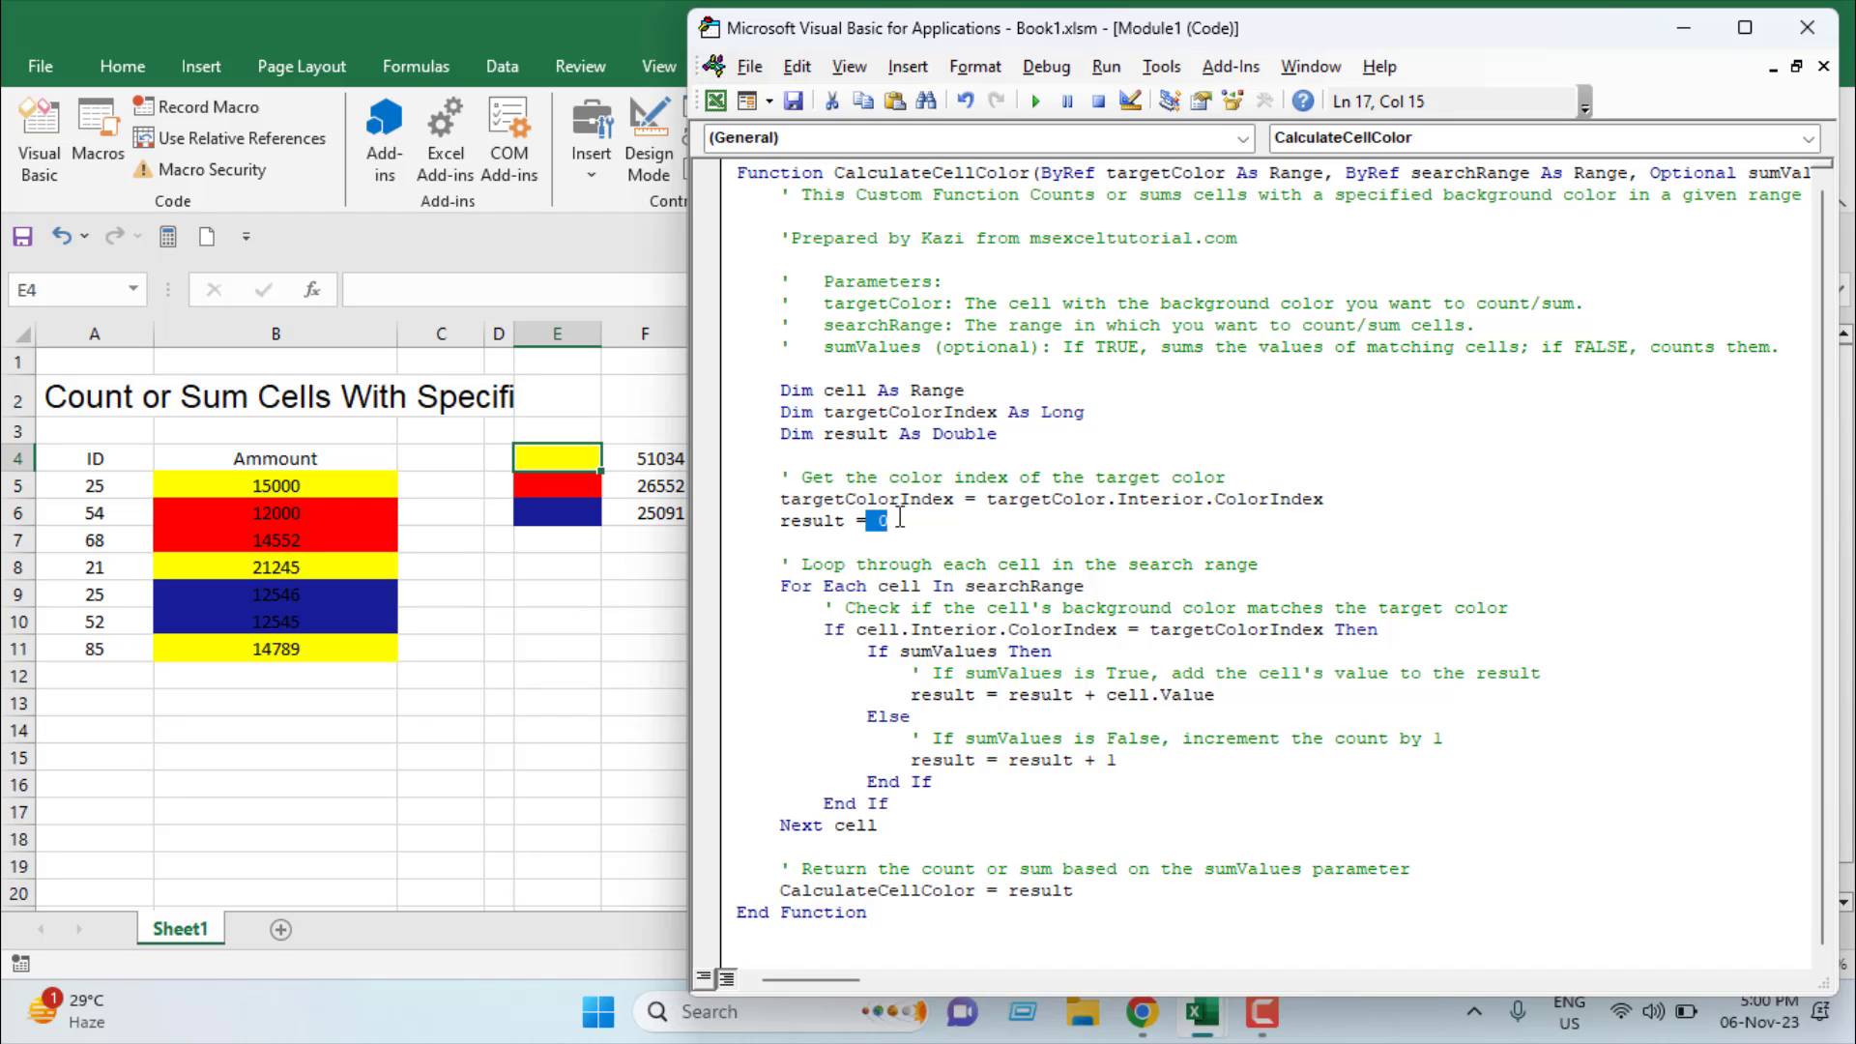